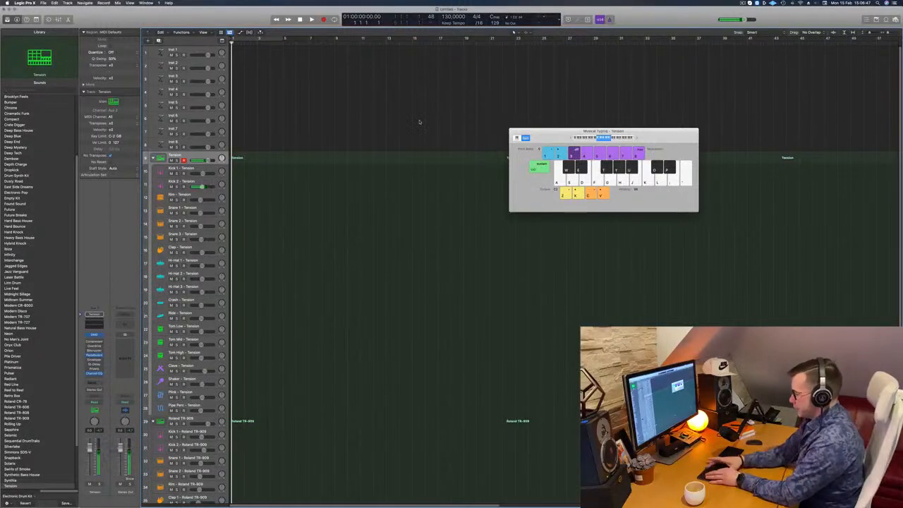
Record four quarter-note kick hits across bar 1 on the Tension track using Musical Typing
key(r)
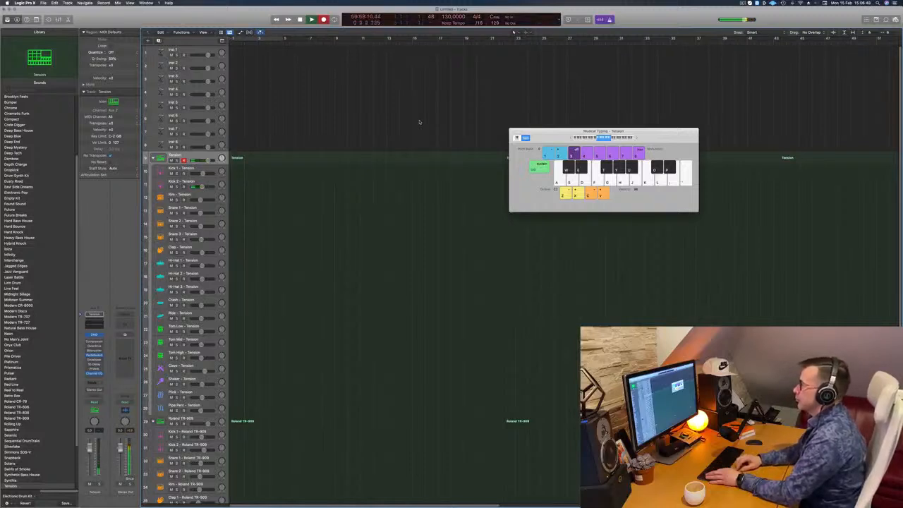
key(a)
key(a)
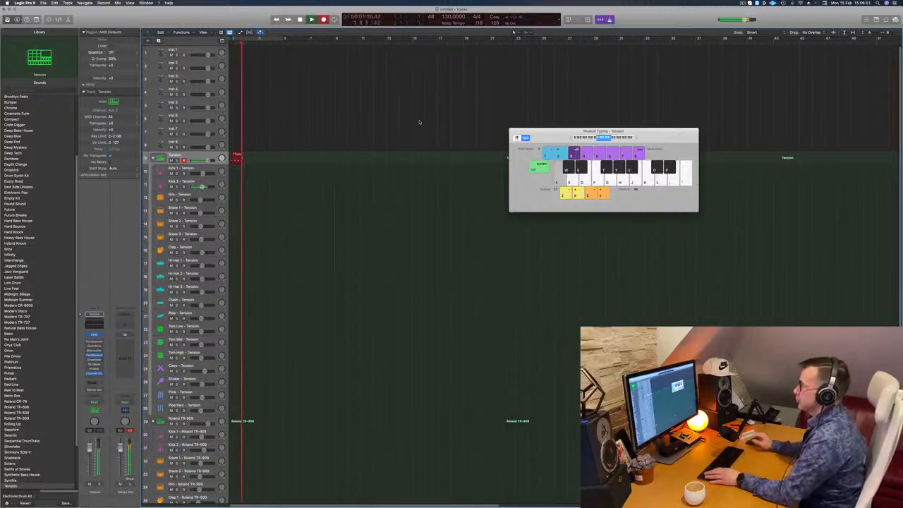
key(space)
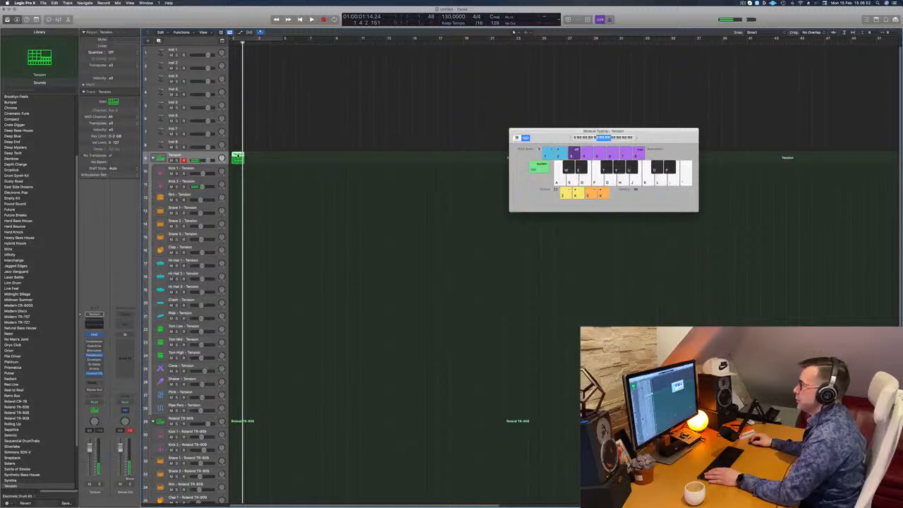
Quantize all notes of the recorded Tension region in the Piano Roll and play the region back
key(p)
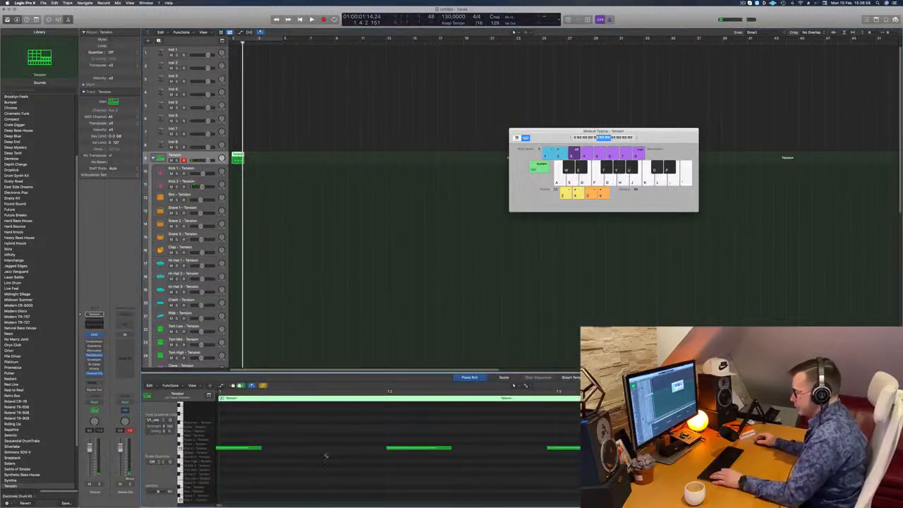
key(super+a)
key(q)
key(space)
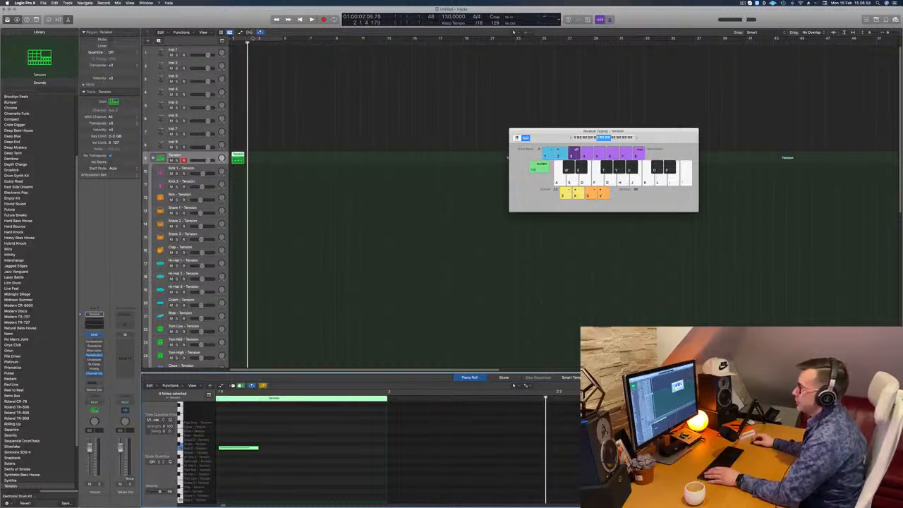
Set a cycle range over bars 1 to 4 and move the Tension region onto the Kick 2 track
click(252, 37)
drag(237, 173, 234, 183)
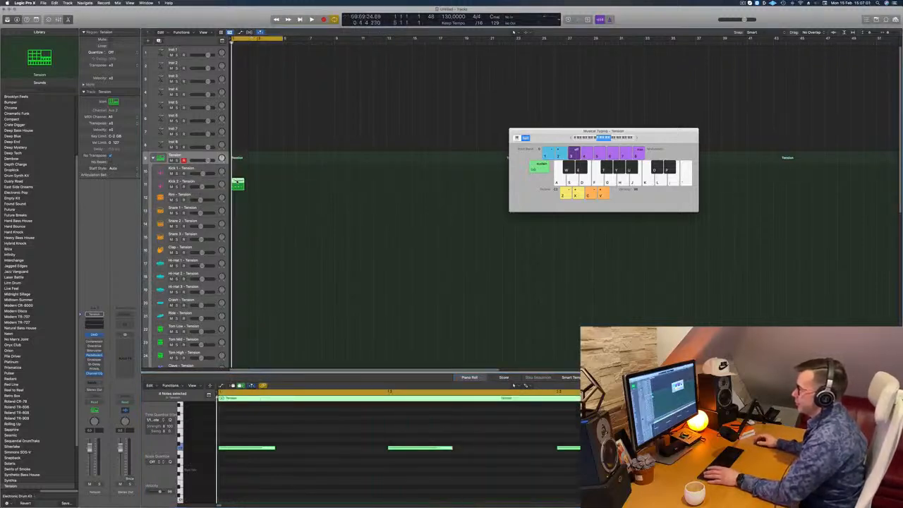
Transpose all notes of the Kick 2 region down an octave and copy the region to fill bars 1 to 4
click(283, 450)
key(super+a)
key(alt+shift+Down)
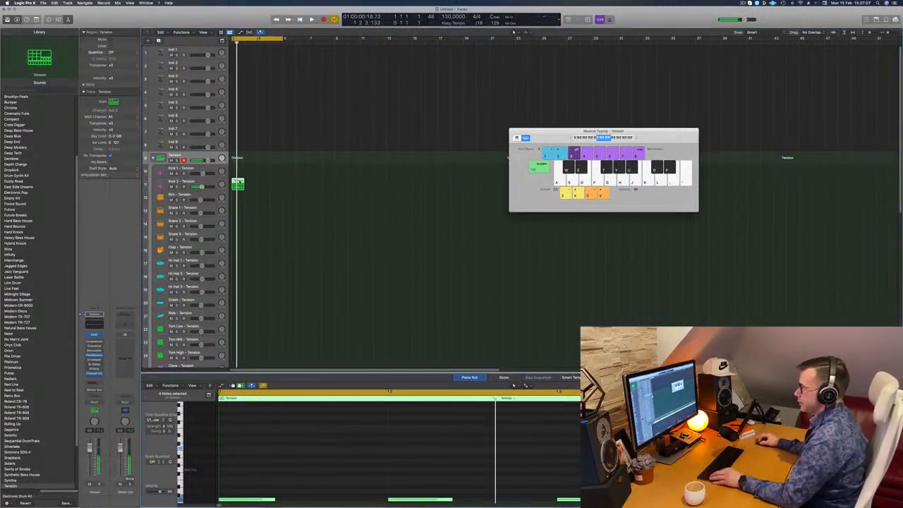
drag(239, 182, 282, 185)
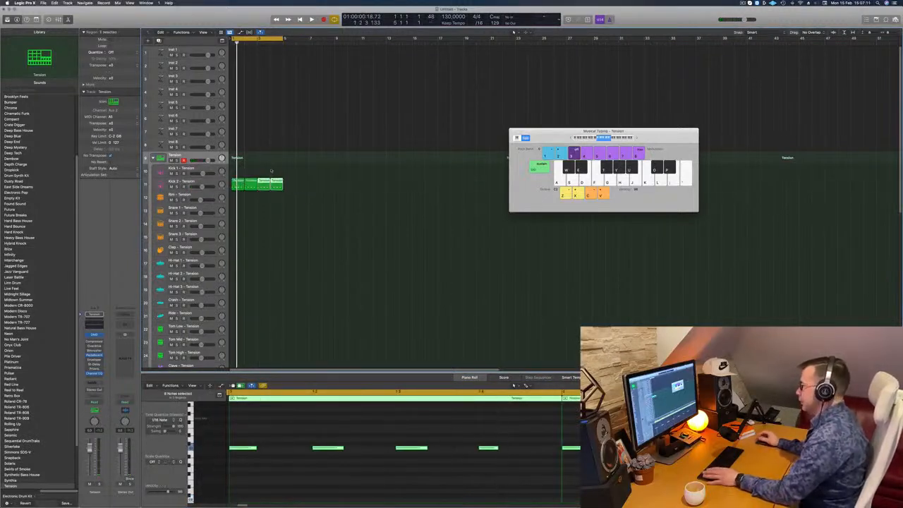
key(space)
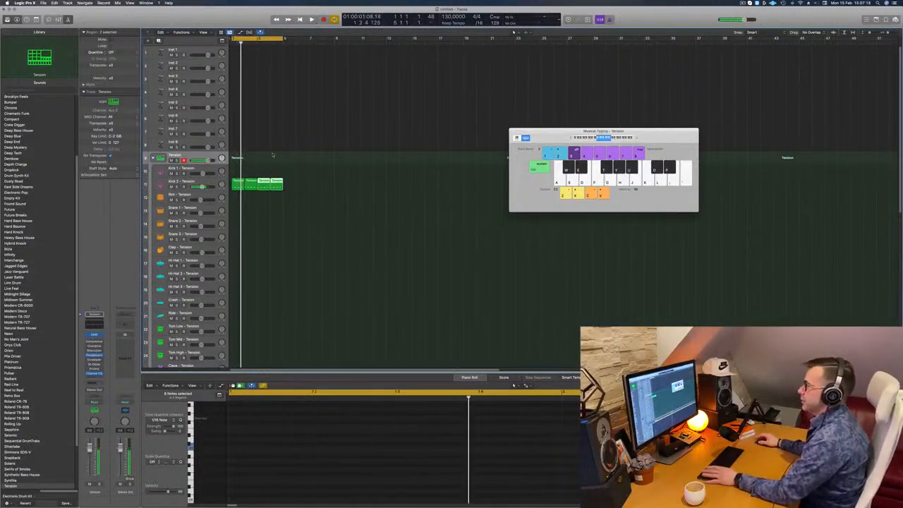
Open the Drum Synth on the Kick 2 track and raise its Tone slightly past halfway
click(210, 185)
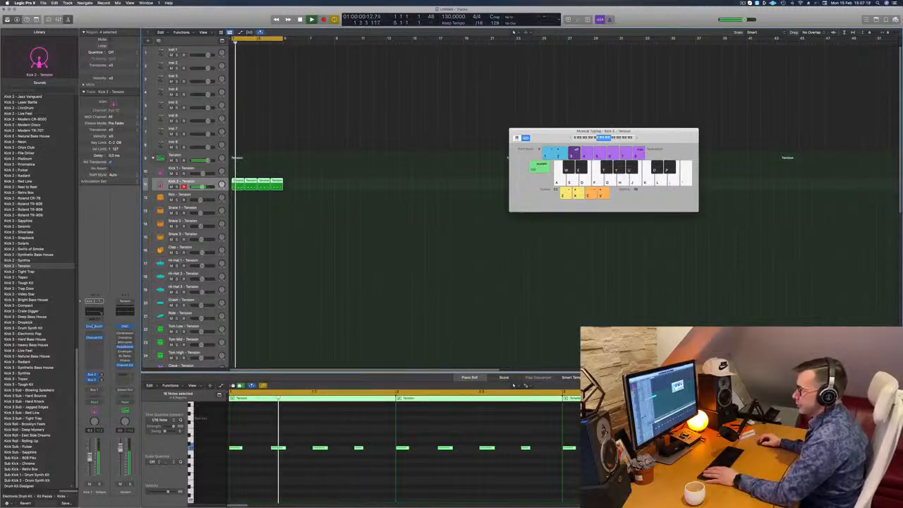
click(94, 326)
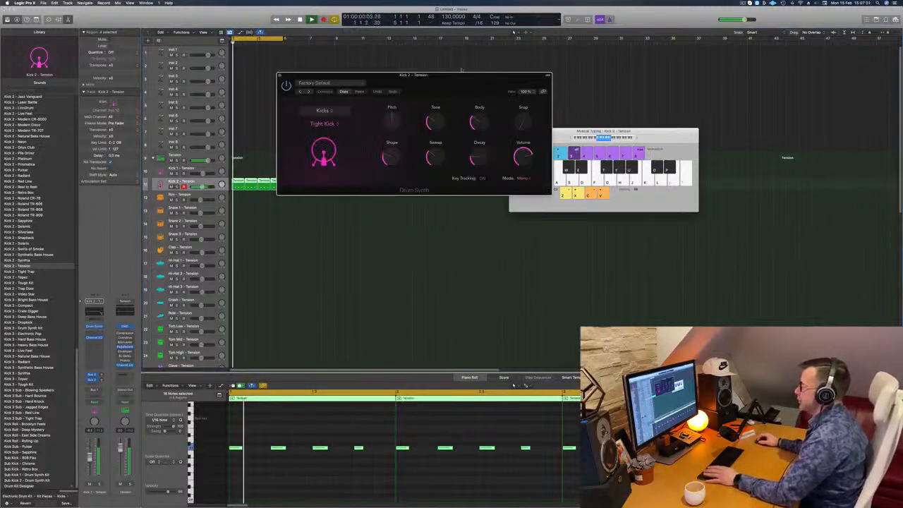
drag(471, 78, 539, 94)
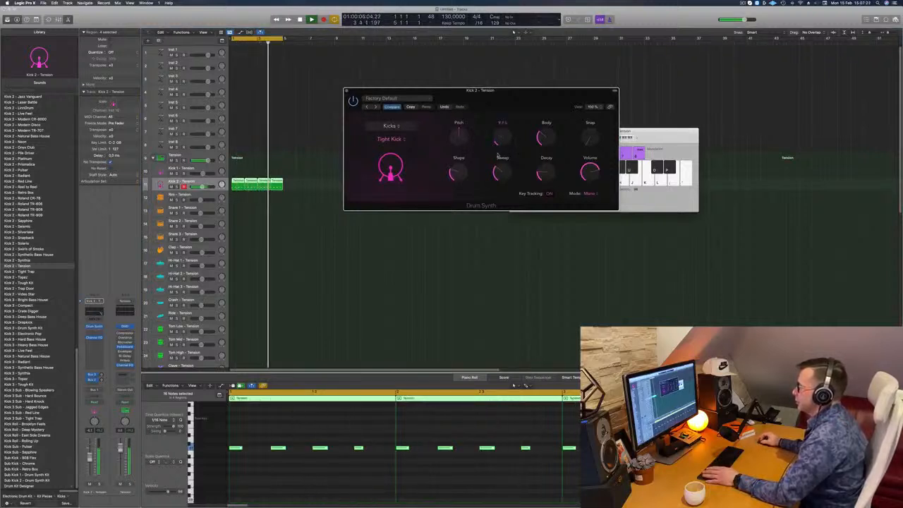
drag(503, 123, 505, 113)
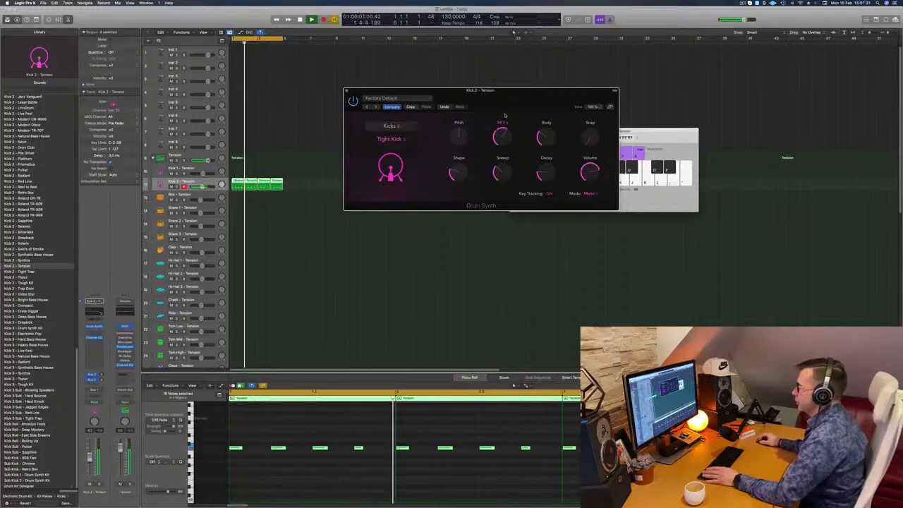
Fine-tune the kick's sound in the Drum Synth: try Snap and Body, raise Decay to about 62%, and lower Sweep
drag(597, 93, 593, 153)
mouse_move(547, 134)
mouse_down()
mouse_move(552, 112)
mouse_move(550, 157)
mouse_move(554, 139)
mouse_up()
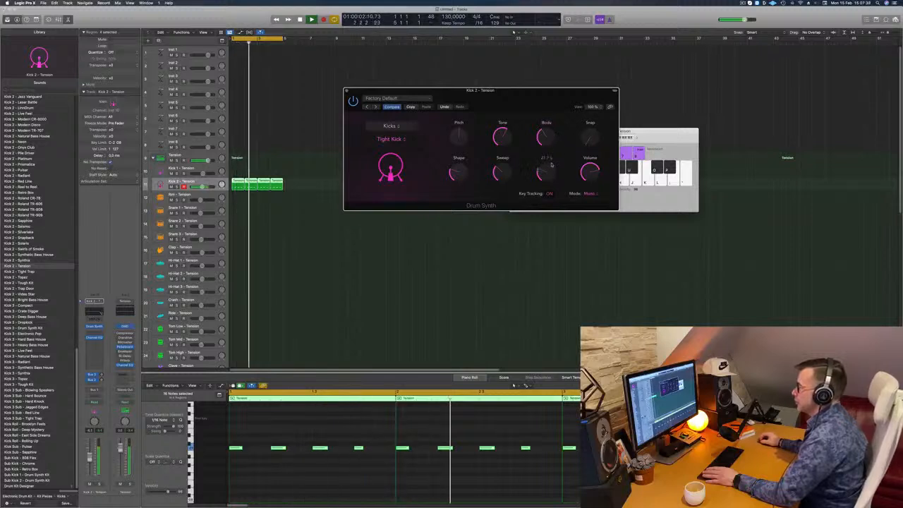
drag(549, 176, 550, 165)
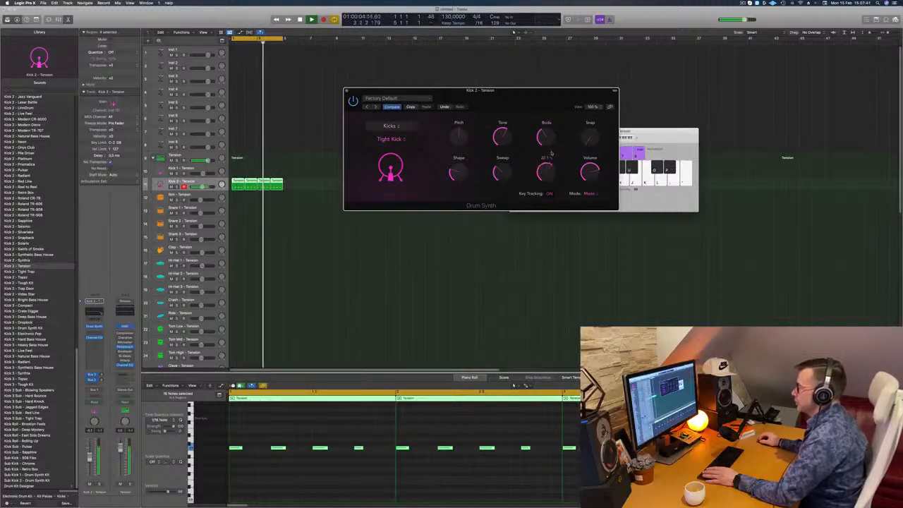
drag(547, 167, 558, 124)
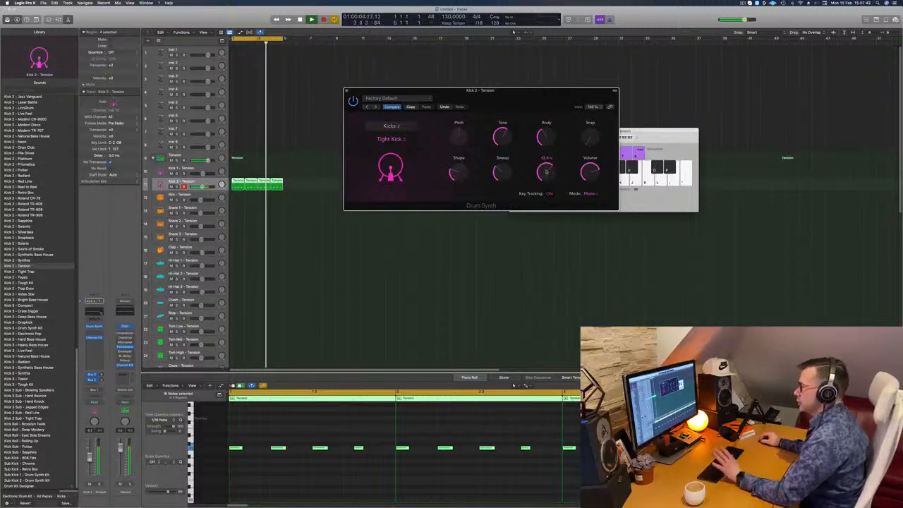
mouse_move(505, 175)
mouse_down()
mouse_move(511, 143)
mouse_move(508, 187)
mouse_up()
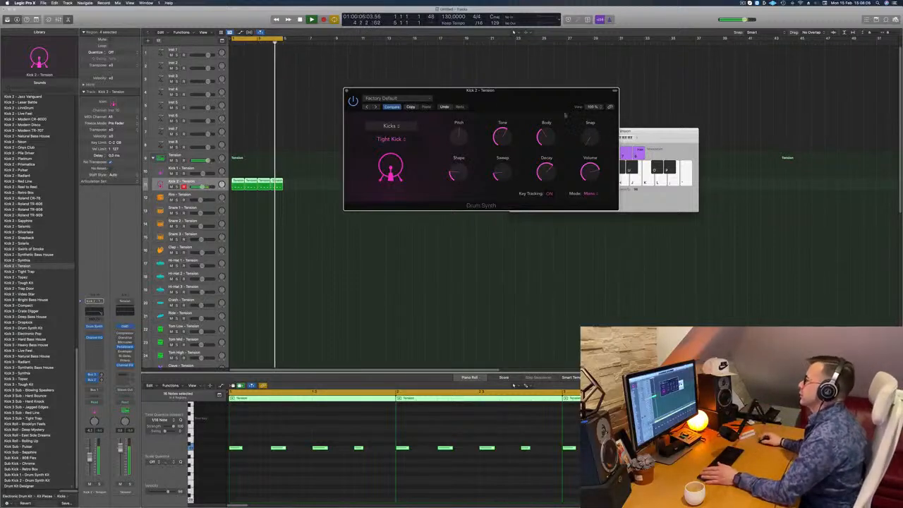
mouse_move(514, 92)
mouse_down()
mouse_move(514, 80)
mouse_move(497, 86)
mouse_move(520, 86)
mouse_up()
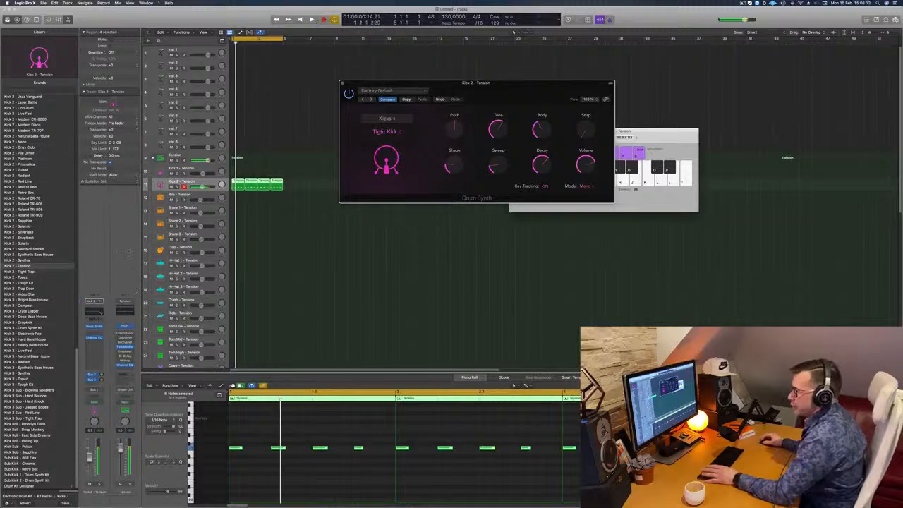
Inspect the Channel EQ on the Kick 2 track, close it, and place the Drum Synth window clear of the regions
click(94, 338)
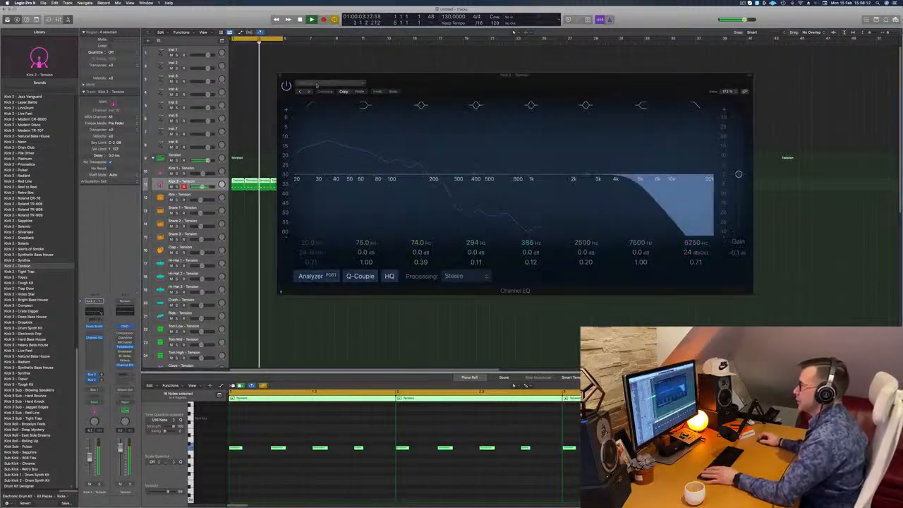
click(280, 75)
click(281, 76)
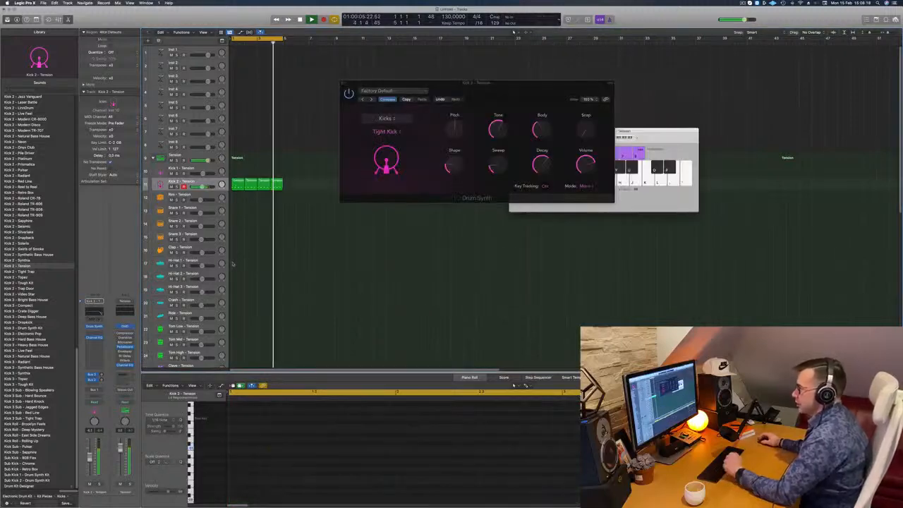
drag(484, 83, 596, 61)
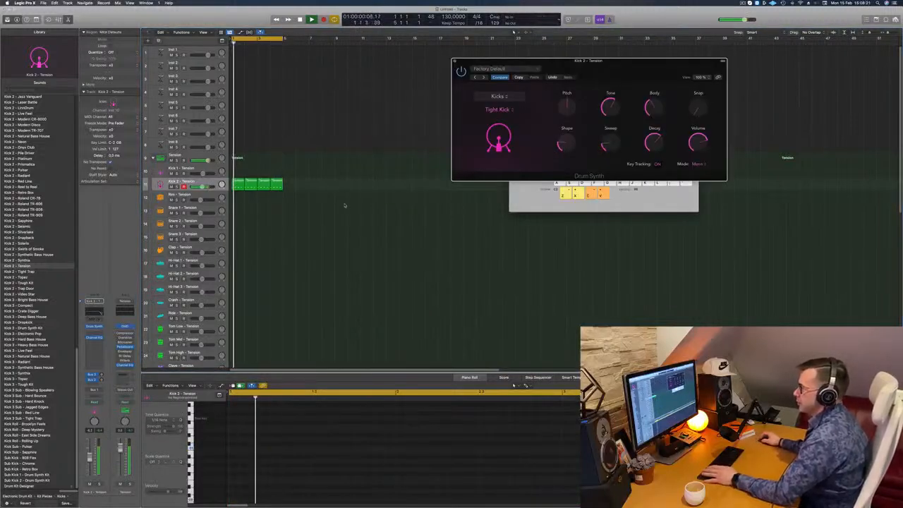
Copy the first Kick 2 region to bar 1 of the Hi-Hat 3 track
scroll(345, 205, down, 3)
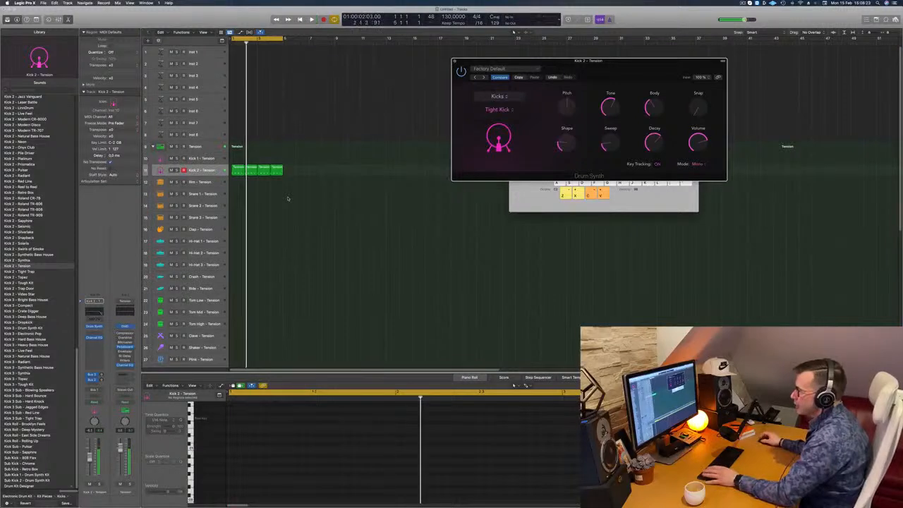
click(237, 167)
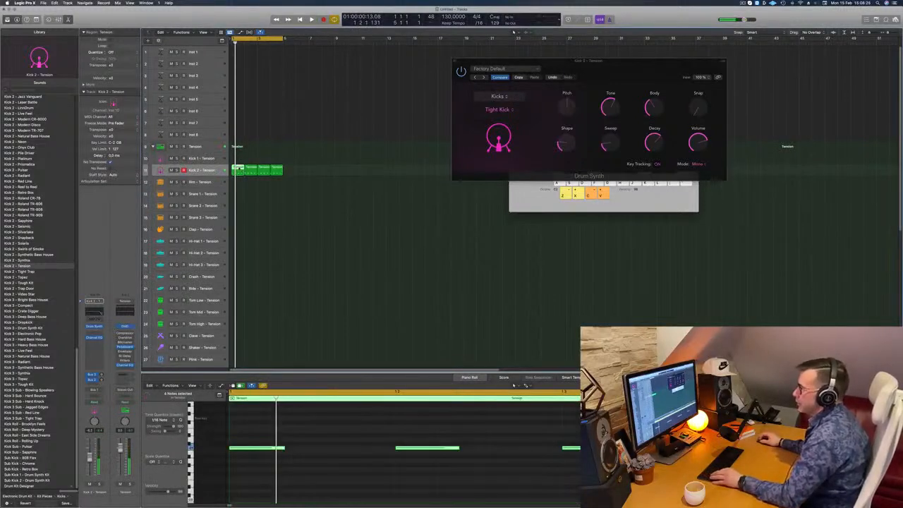
drag(238, 195, 239, 244)
scroll(336, 450, down, 5)
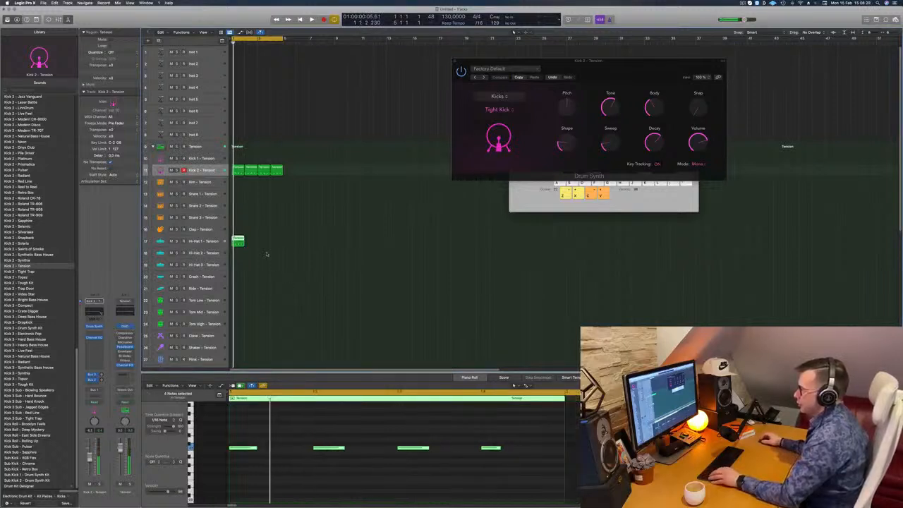
drag(238, 241, 239, 267)
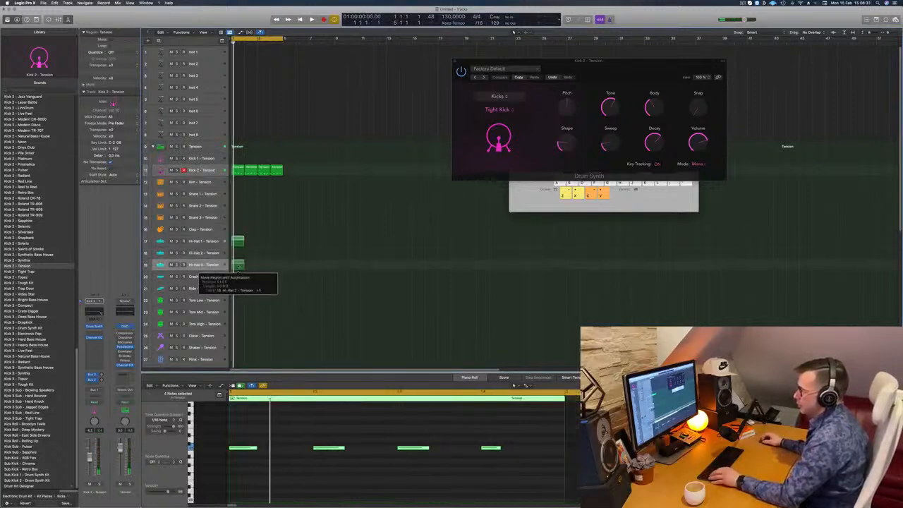
Delay the copied region's four notes by half a beat onto the off-beats and move the region to the Crash track
drag(250, 428, 522, 478)
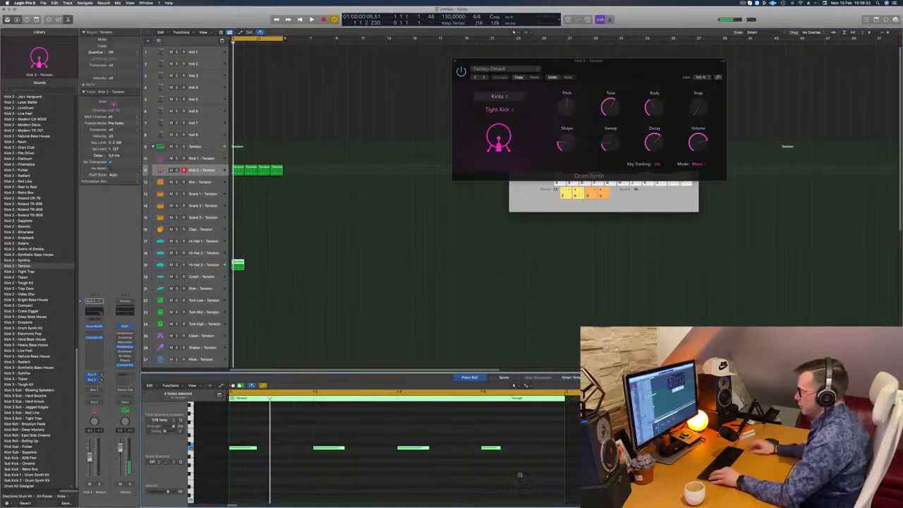
key(semicolon)
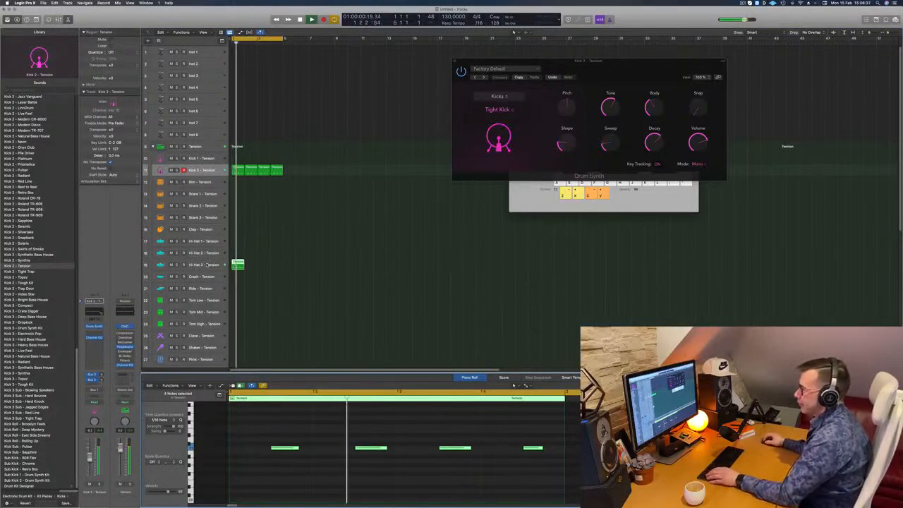
click(236, 265)
key(space)
drag(235, 276, 236, 277)
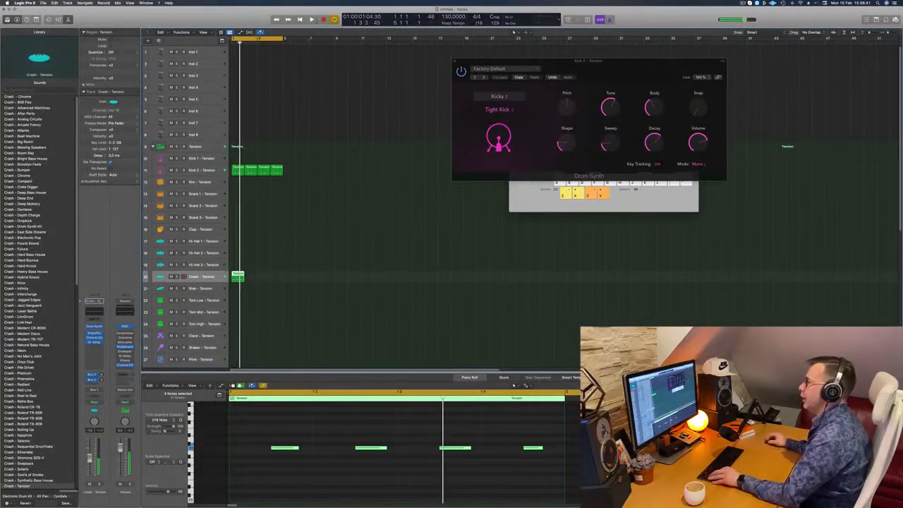
Try the Crash region's notes in another octave while playing, and return them to their original pitch
scroll(276, 426, down, 2)
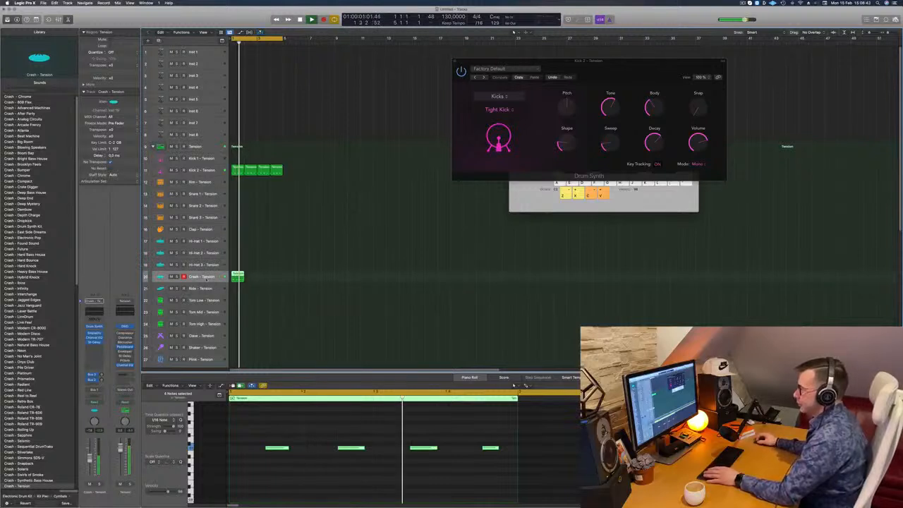
scroll(233, 467, down, 1)
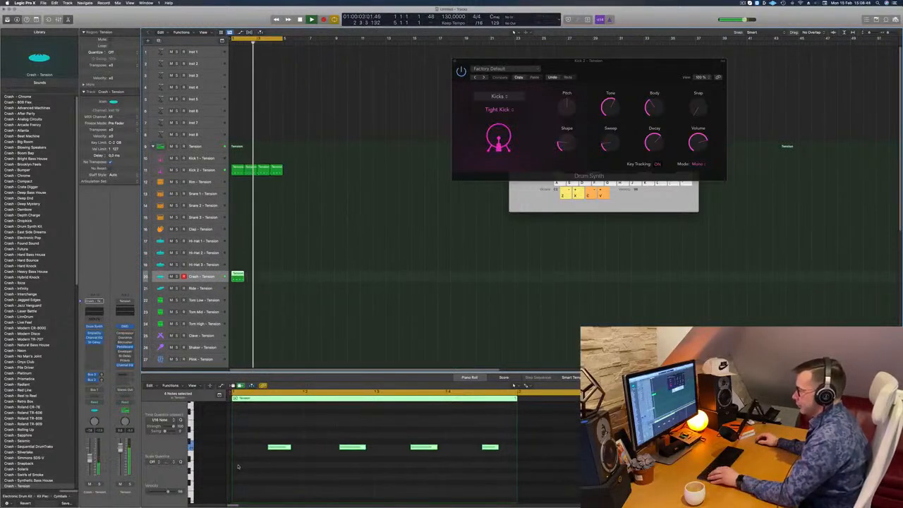
scroll(238, 466, up, 5)
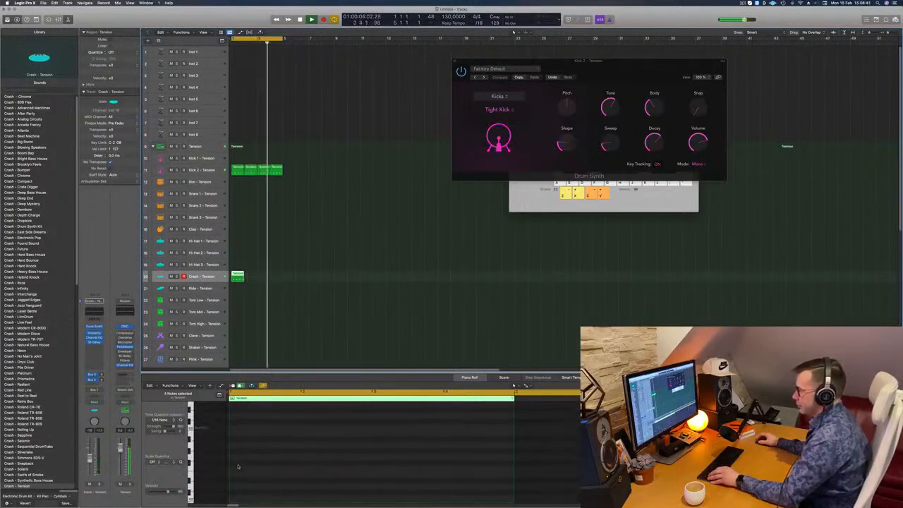
scroll(249, 466, down, 4)
scroll(253, 466, down, 3)
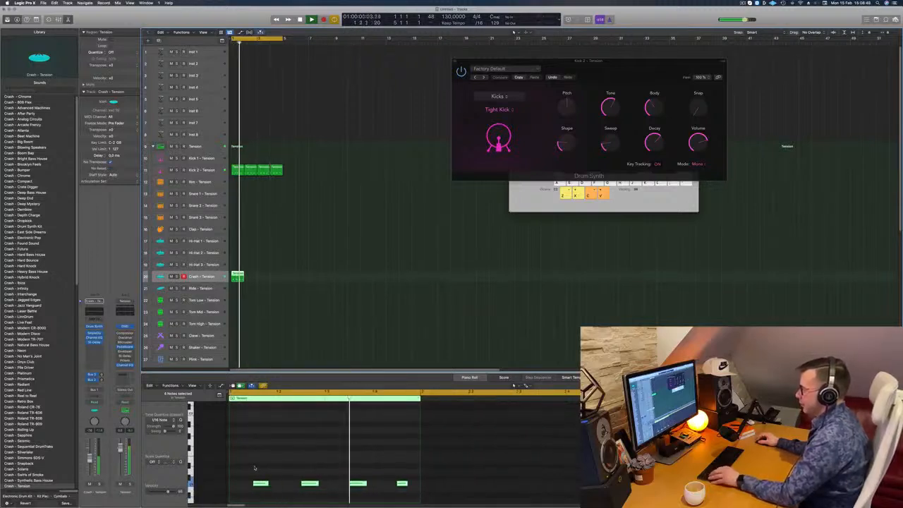
drag(253, 466, 418, 494)
key(space)
key(alt+shift+Up)
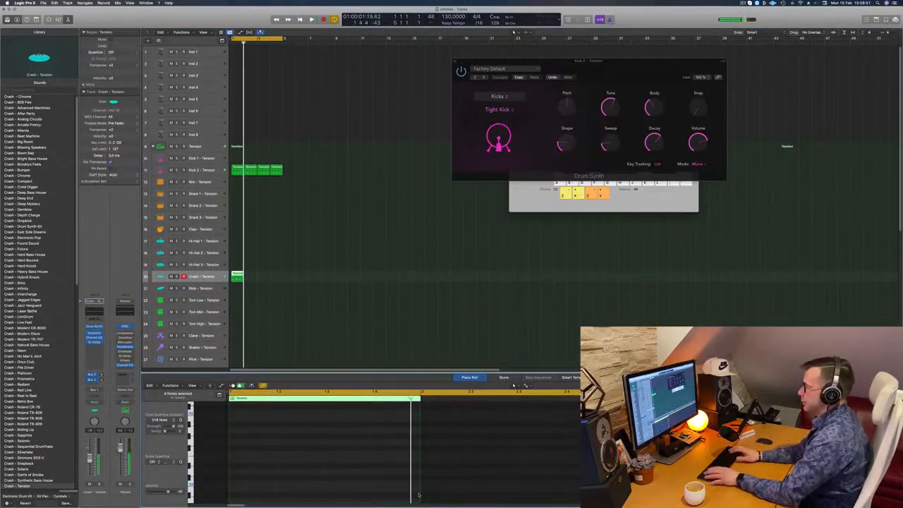
key(alt+shift+Down)
key(alt+shift+Down)
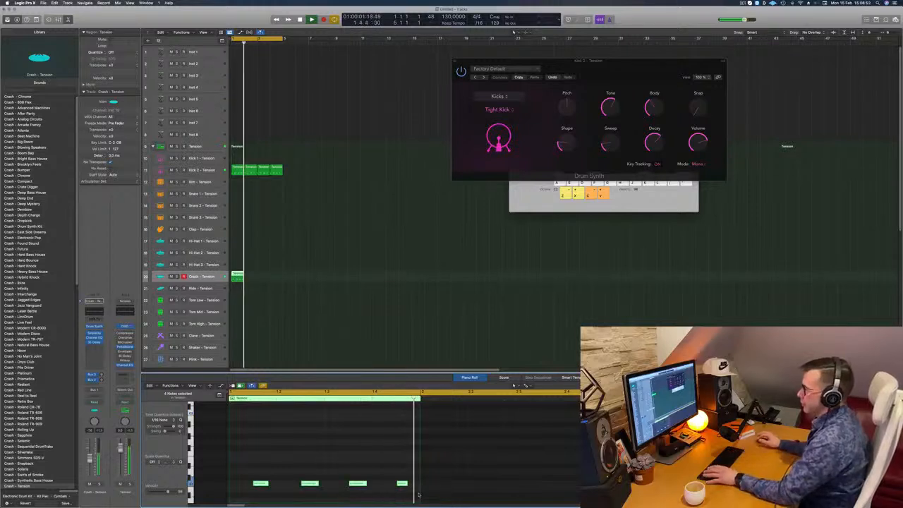
scroll(334, 297, down, 4)
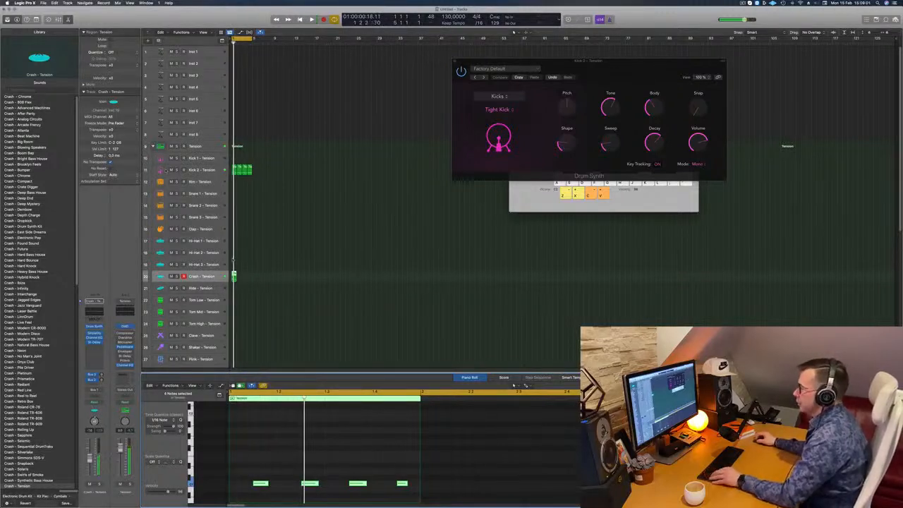
Repeat the one-bar Crash region through bar 4 to match the Kick 2 regions, and play the loop
scroll(233, 261, up, 5)
drag(245, 277, 334, 282)
shift+click(251, 278)
scroll(271, 273, down, 3)
key(space)
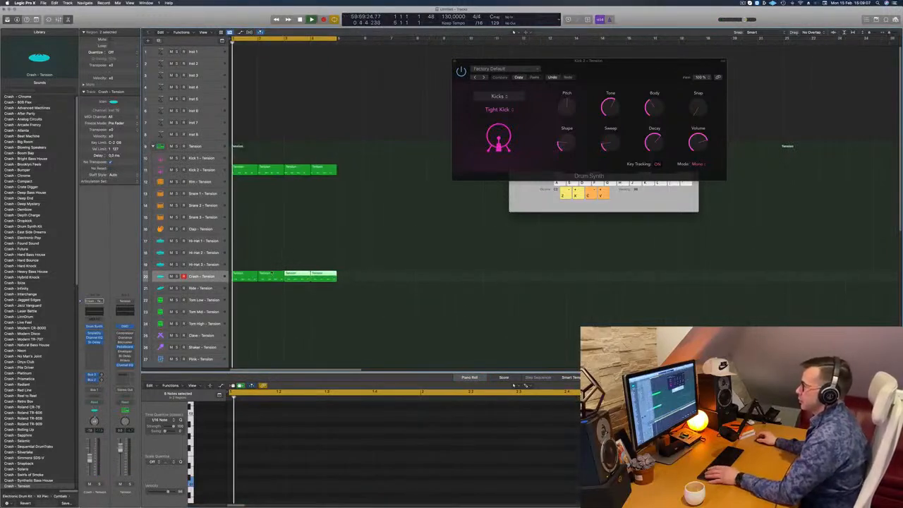
In the Crash track's Drum Synth, try the Ride Cymbal's Pitch and shorten its Decay to near the minimum
click(94, 326)
drag(440, 90, 482, 120)
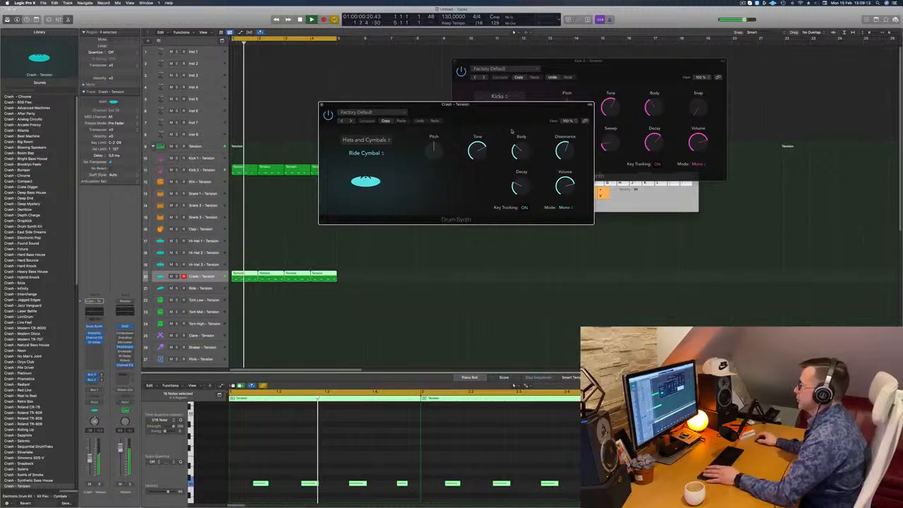
mouse_move(434, 148)
mouse_down()
mouse_move(437, 169)
mouse_move(442, 143)
mouse_move(437, 184)
mouse_move(438, 149)
mouse_up()
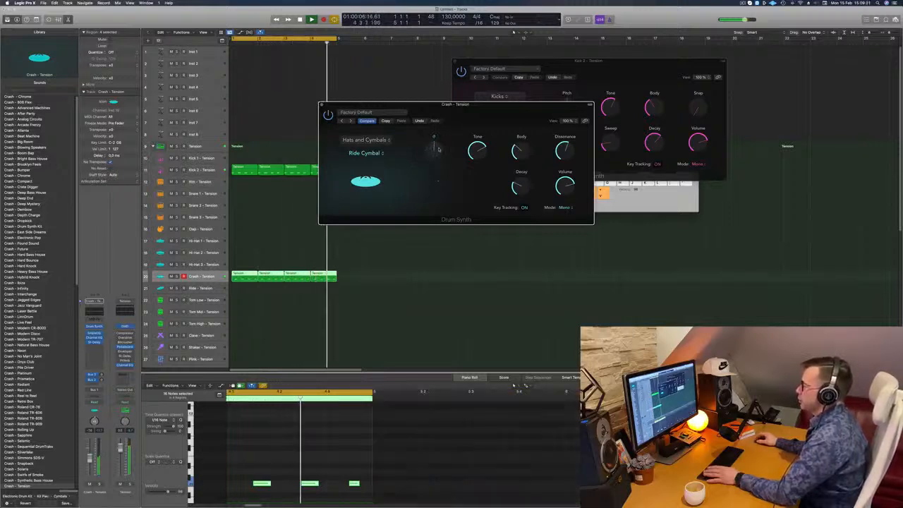
mouse_move(505, 116)
mouse_down()
mouse_move(475, 118)
mouse_move(513, 111)
mouse_up()
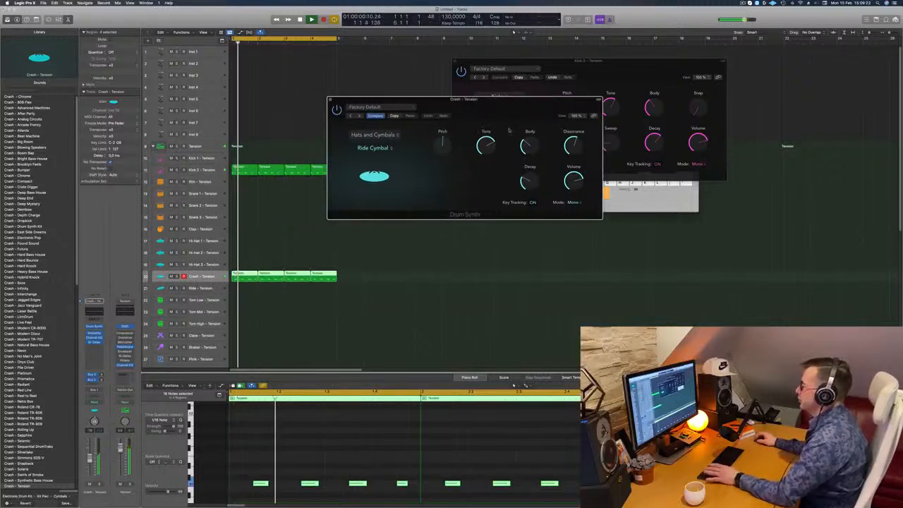
drag(525, 182, 541, 200)
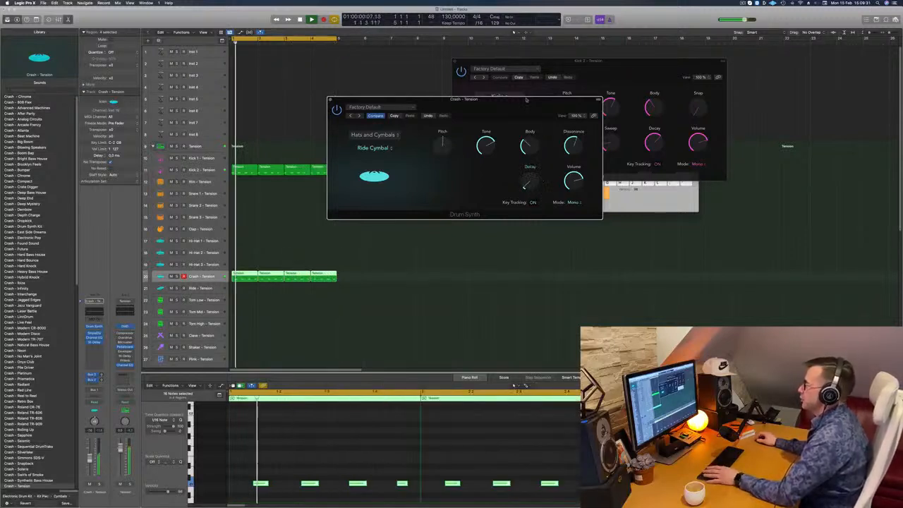
drag(527, 108, 571, 103)
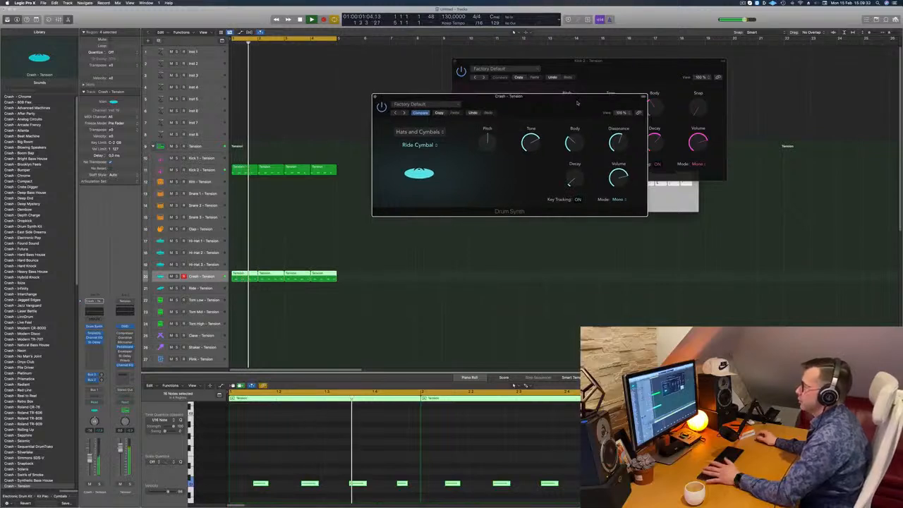
Audition the kick and cymbal loop with the short decay, and replace the Piano Roll with the Crash Smart Controls
key(space)
key(space)
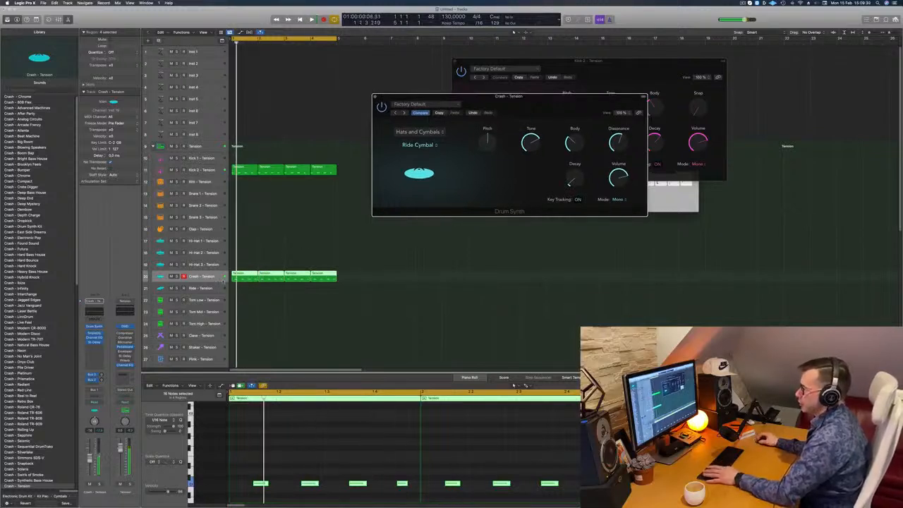
key(space)
key(space)
key(space)
key(space)
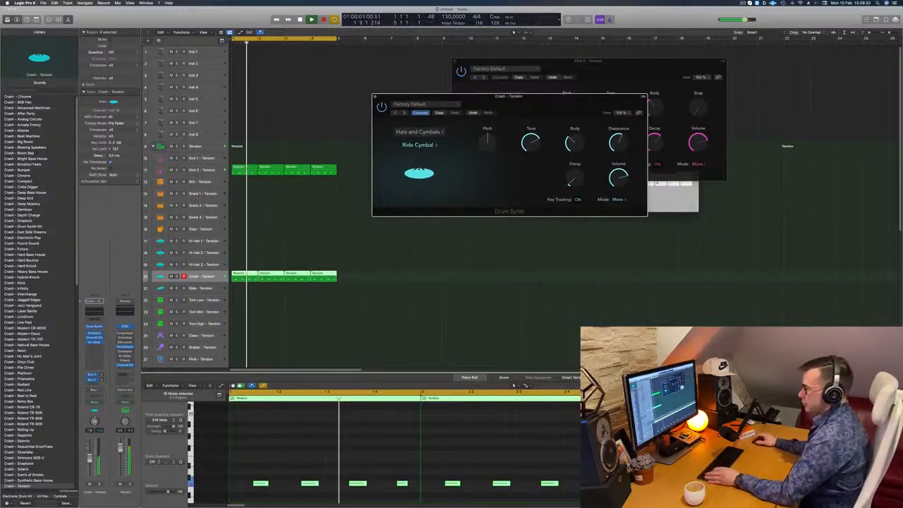
key(x)
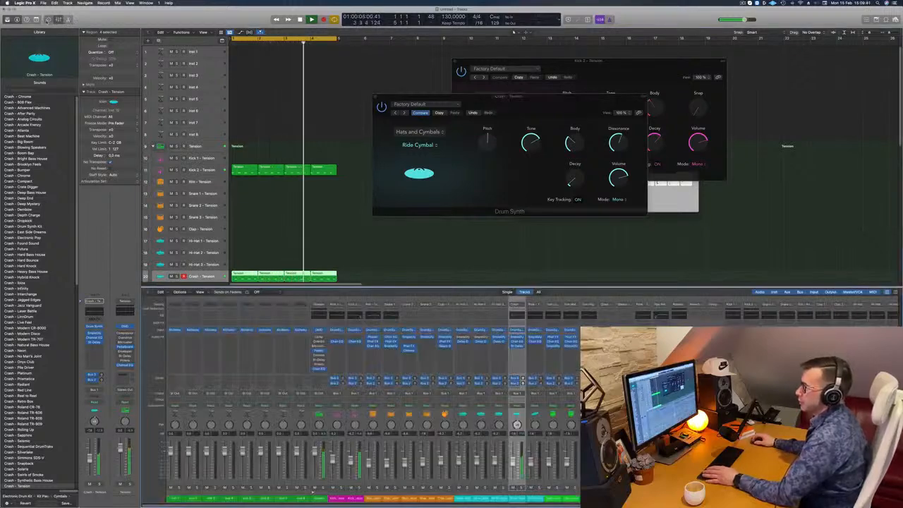
key(b)
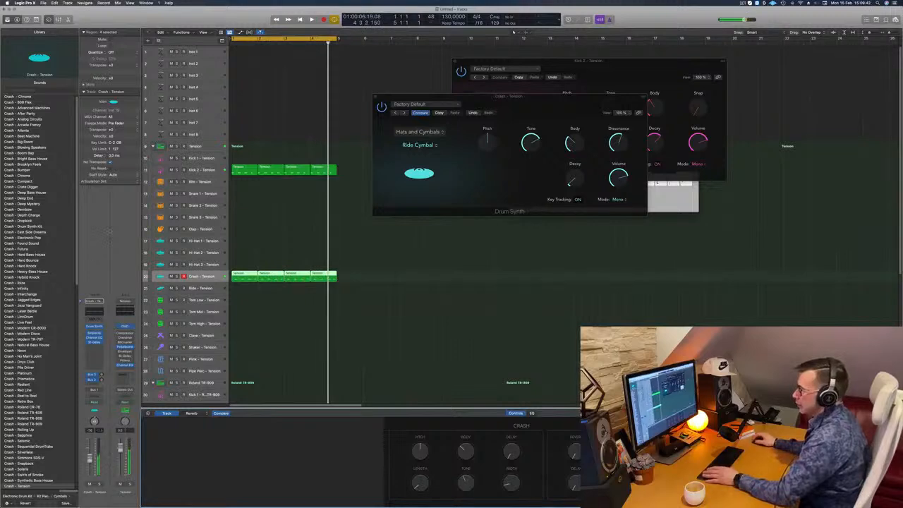
key(Return)
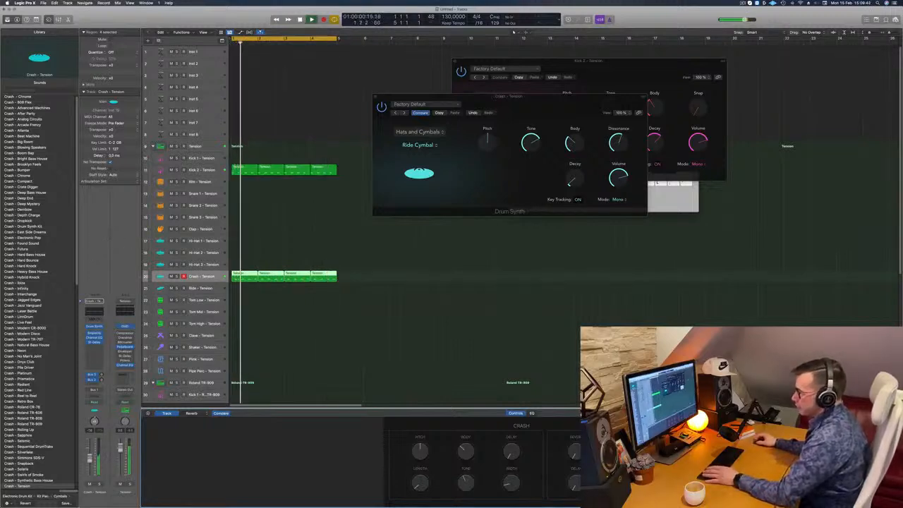
Set the Crash track's automation mode to Touch and try recording a Drum Synth Decay change during playback
click(98, 402)
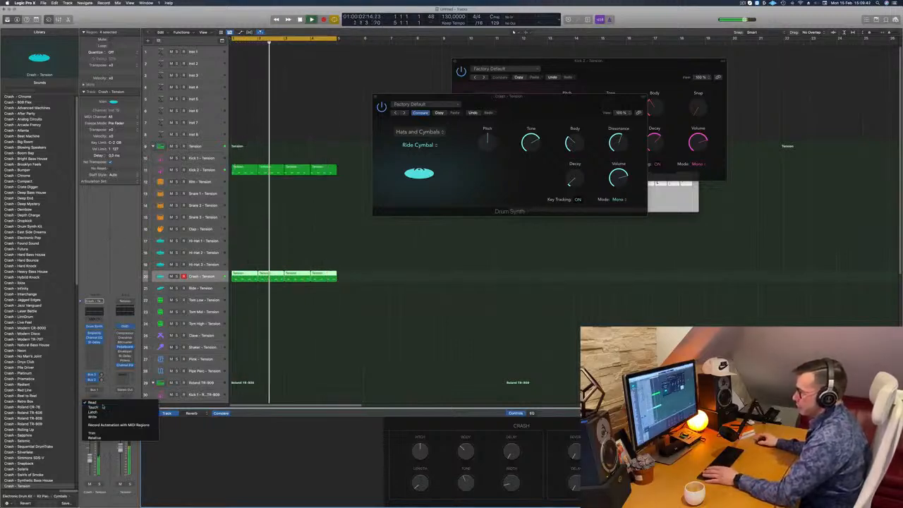
click(98, 409)
key(space)
key(space)
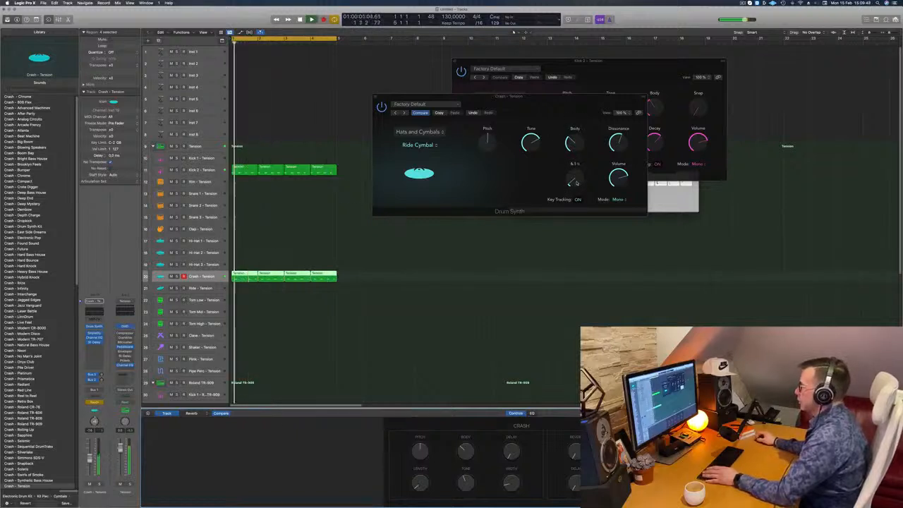
mouse_move(573, 182)
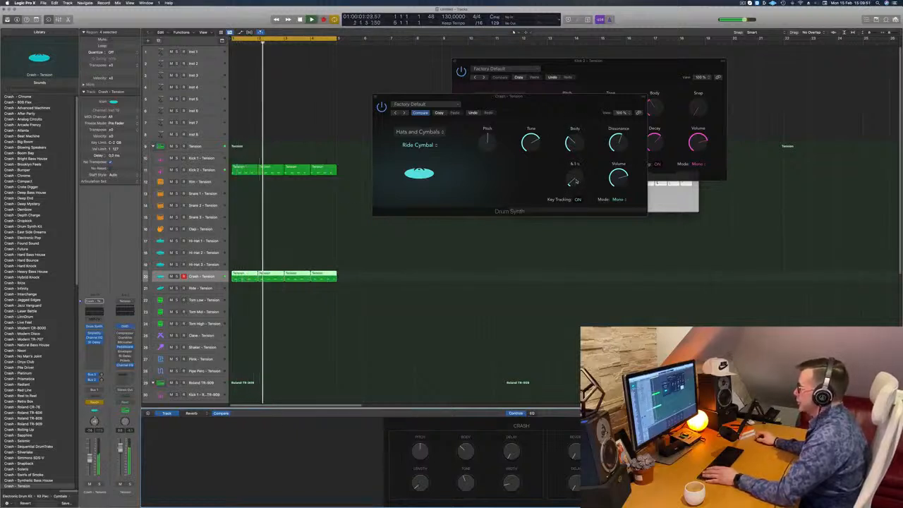
click(576, 181)
drag(576, 181, 576, 163)
key(super+z)
key(space)
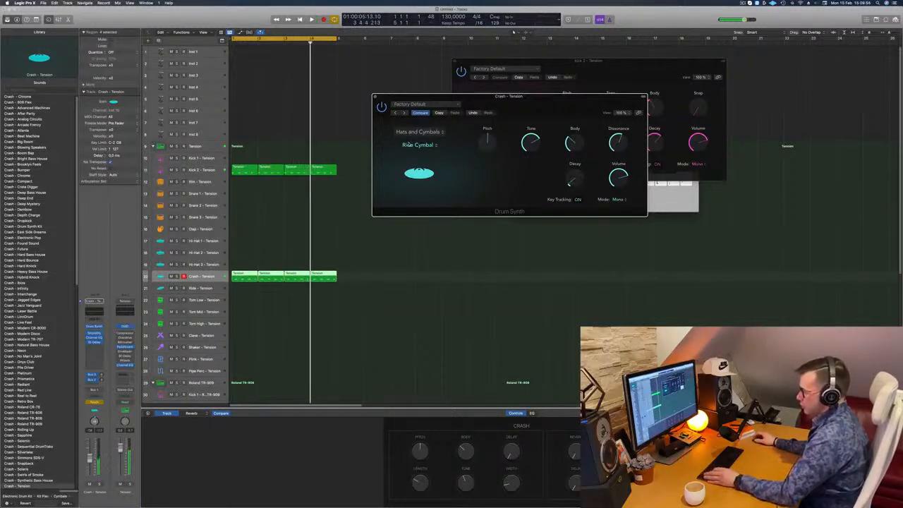
Hide the Musical Typing keyboard and display the Drum Synth Decay automation on the Crash track
key(super+k)
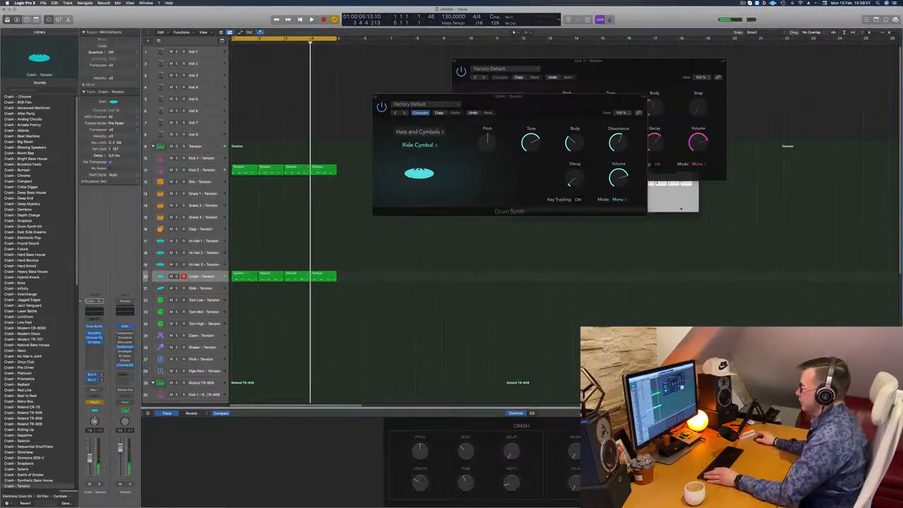
key(super+k)
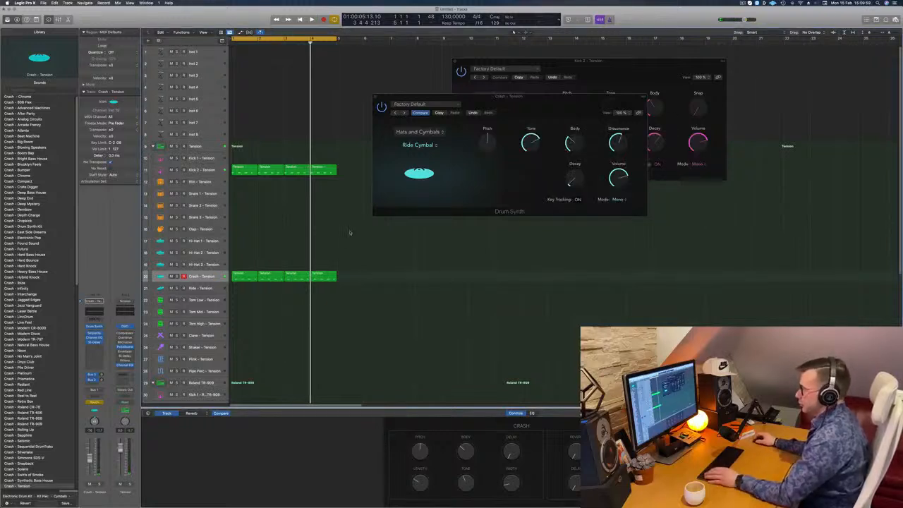
key(super+Down)
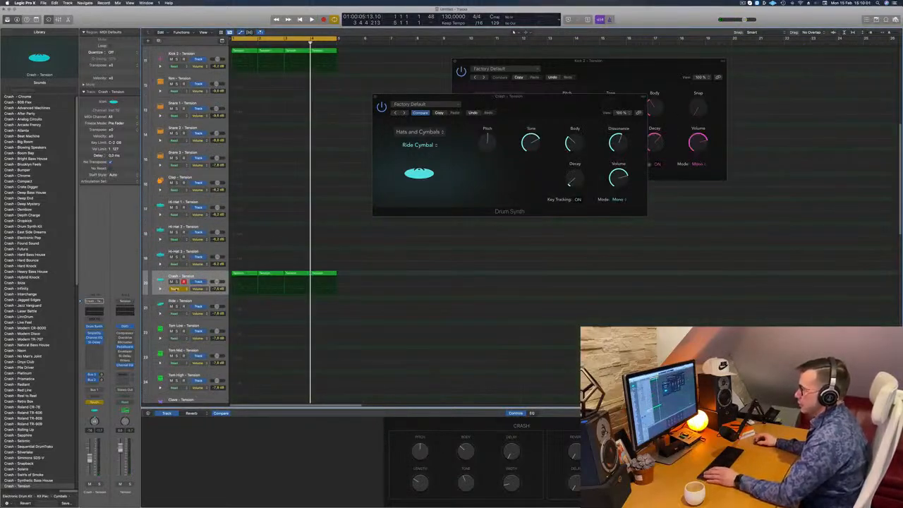
click(198, 289)
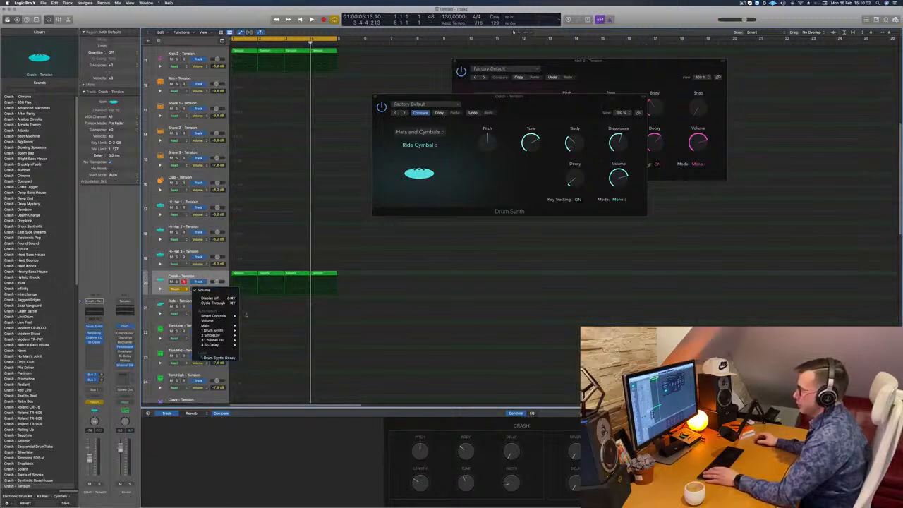
click(218, 358)
Draw a rising Decay automation ramp across the four Crash regions, ending at about 18%, and play it from the start
drag(308, 293, 231, 293)
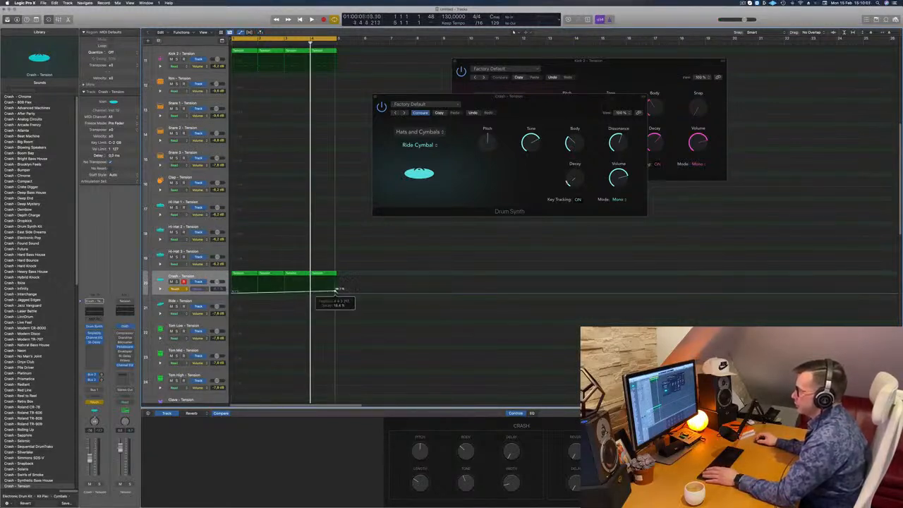
key(Return)
key(space)
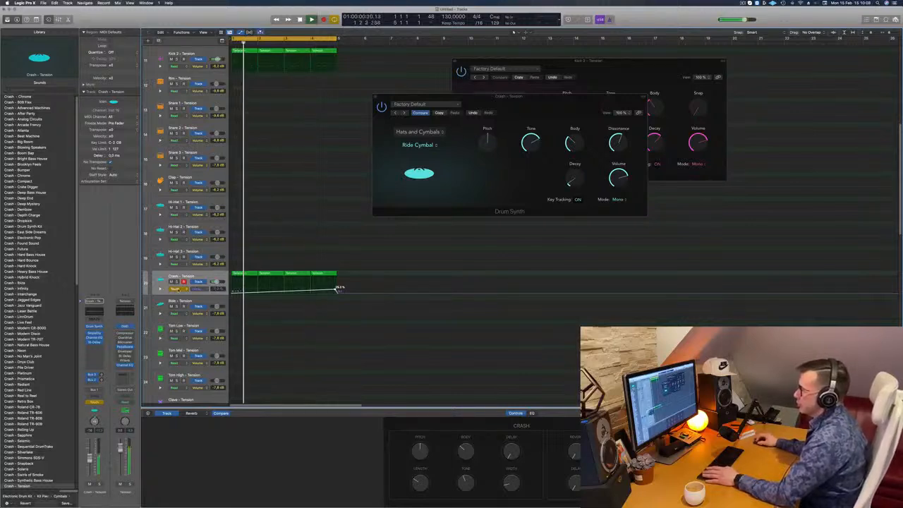
Set the Crash track's automation mode to Read and raise the Decay ramp's end point to about 30%
click(179, 290)
click(178, 284)
key(super+Left)
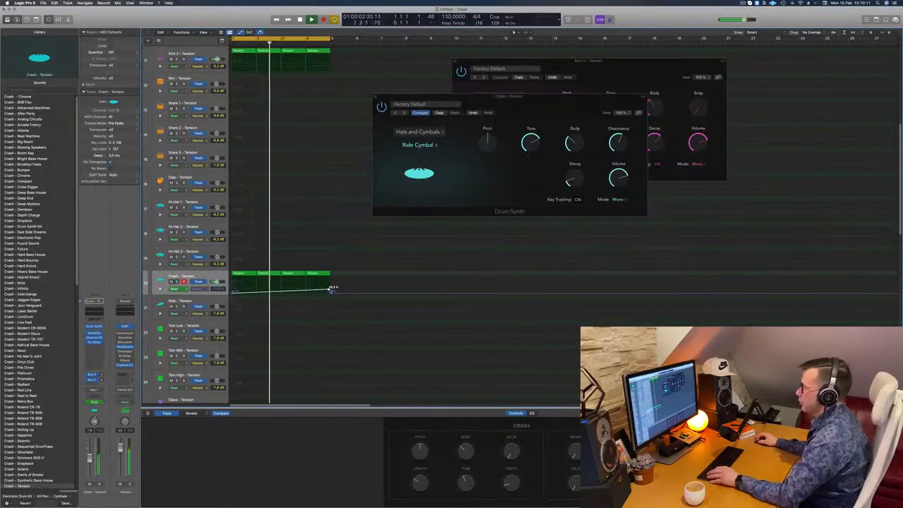
drag(330, 290, 332, 295)
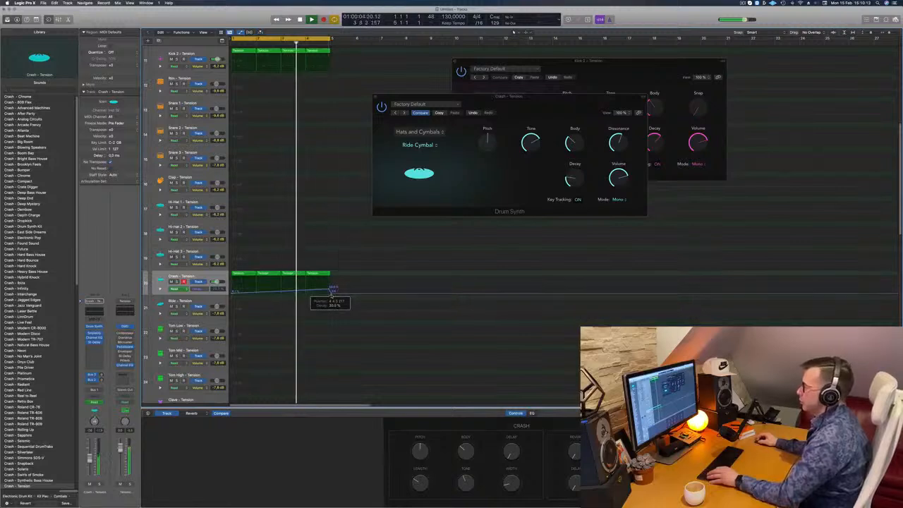
key(super+Left)
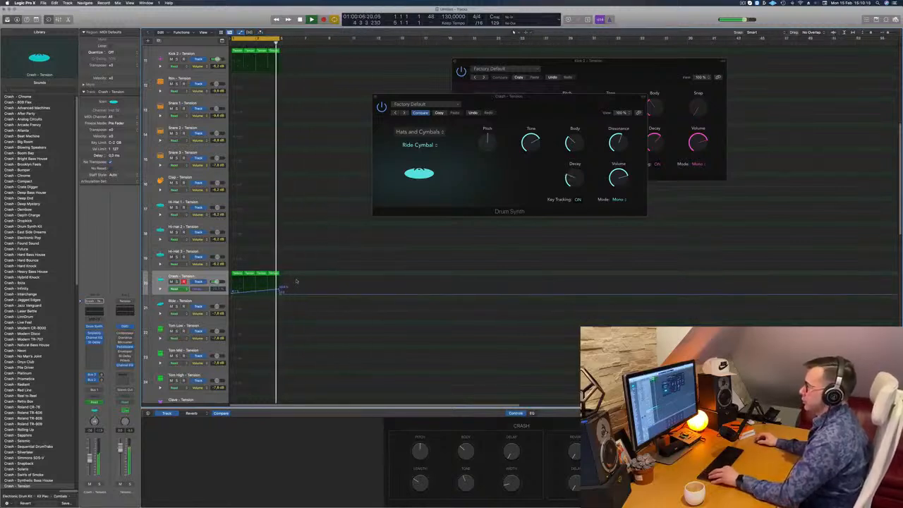
key(super+Left)
scroll(306, 281, left, 3)
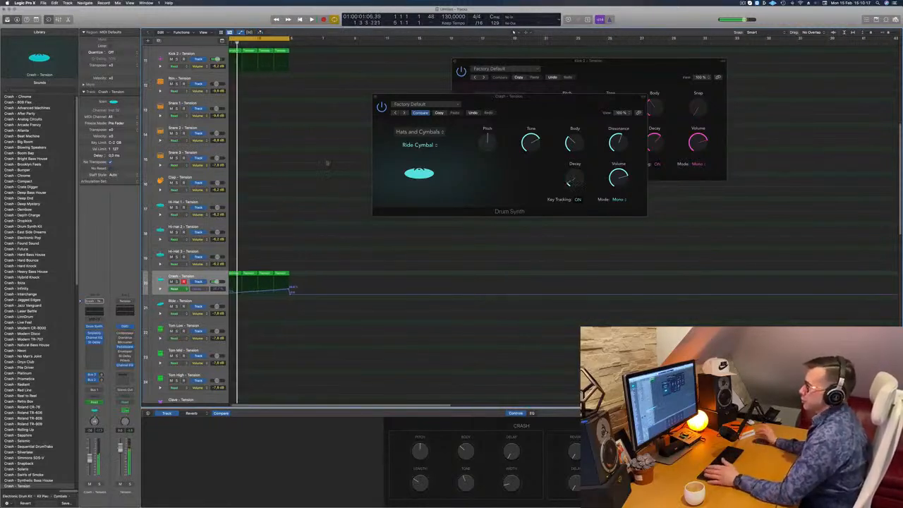
Stop playback, hide the automation lanes and shrink the tracks back to compact height
key(space)
key(super+Up)
key(a)
key(super+Up)
key(super+Up)
key(super+Up)
key(super+Up)
key(super+Up)
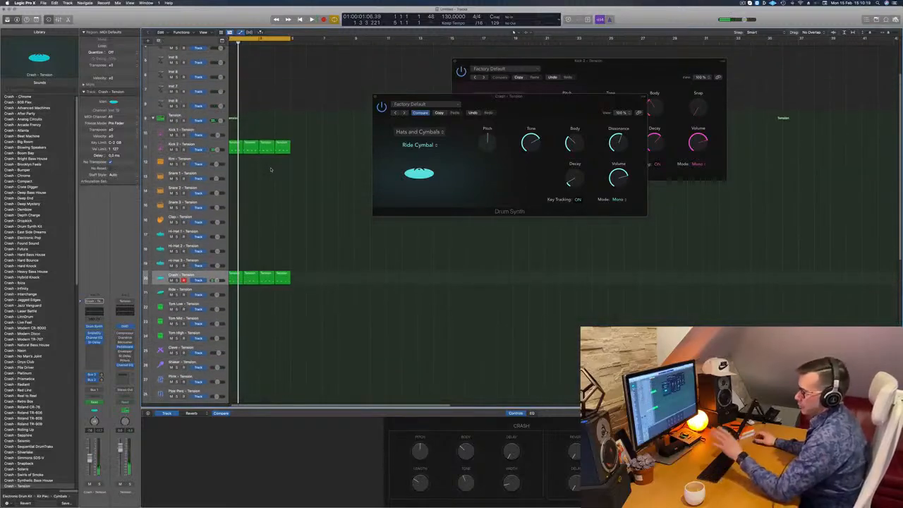
key(super+Up)
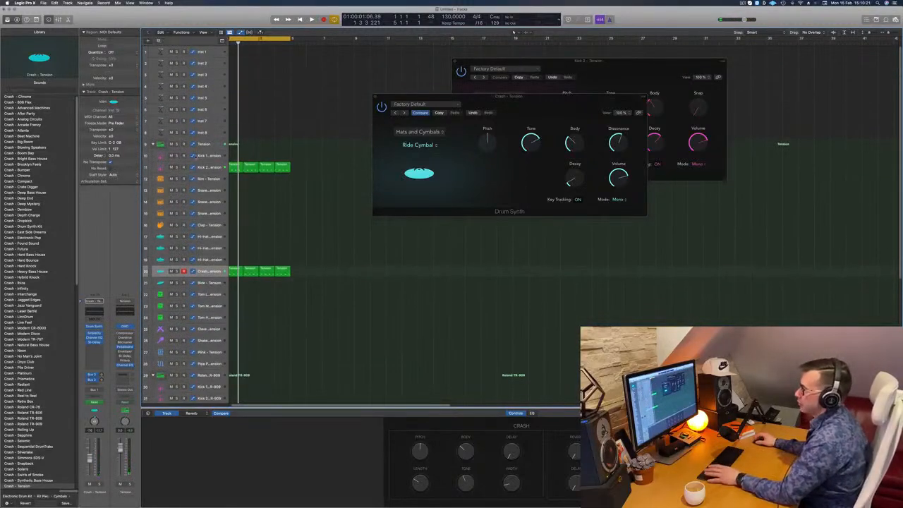
Add a new bus send to the Kick 2 track during playback and close the Crash track's Drum Synth window
click(209, 167)
key(space)
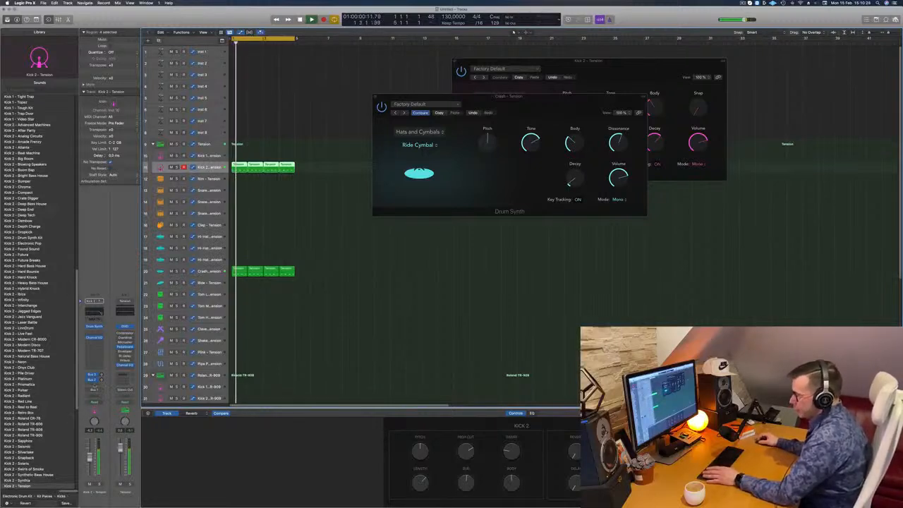
click(94, 385)
mouse_move(97, 393)
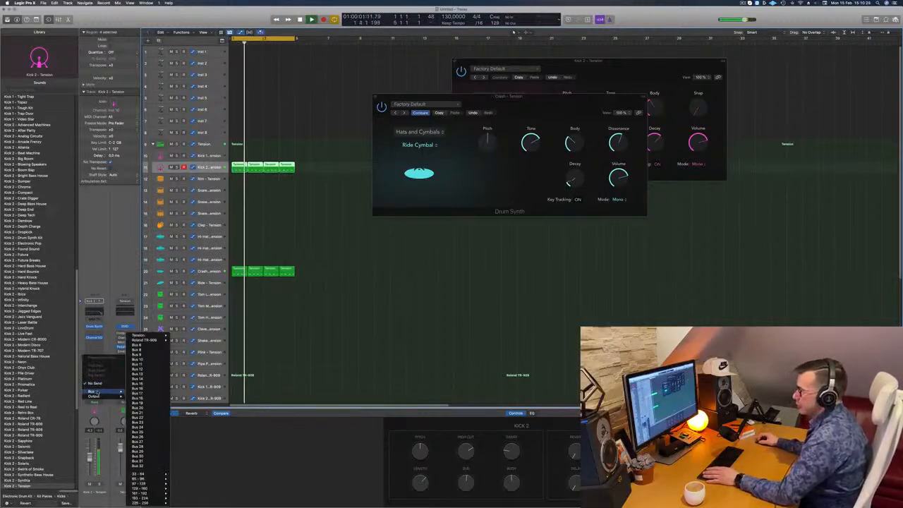
click(155, 346)
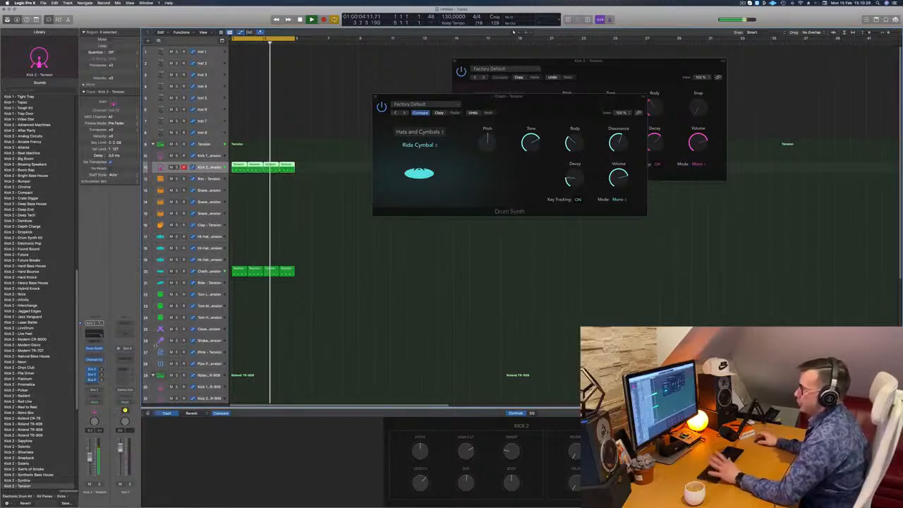
drag(441, 97, 508, 90)
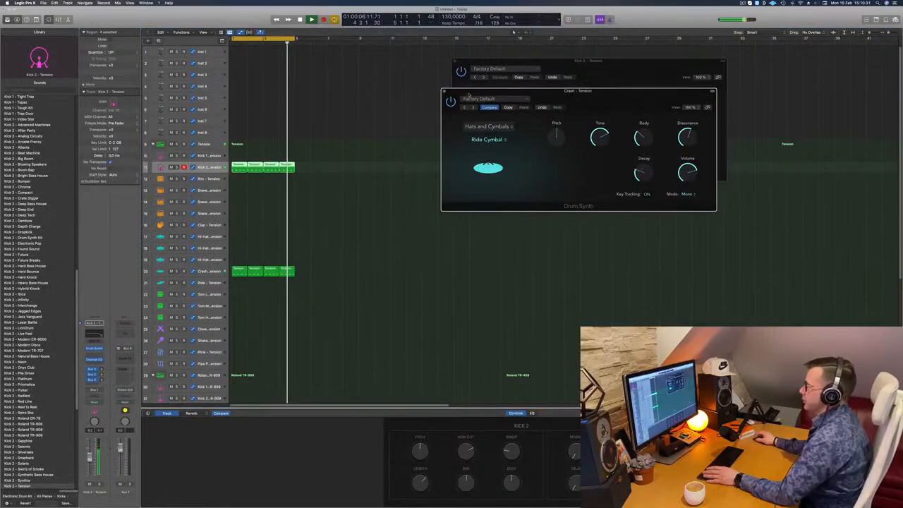
click(442, 90)
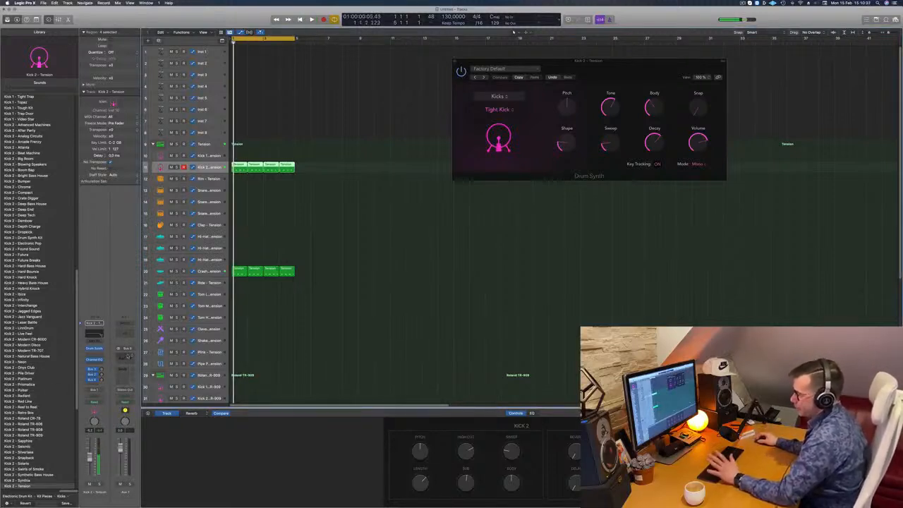
Insert a ChromaVerb reverb in the audio effects of the Aux 7 return channel
click(126, 369)
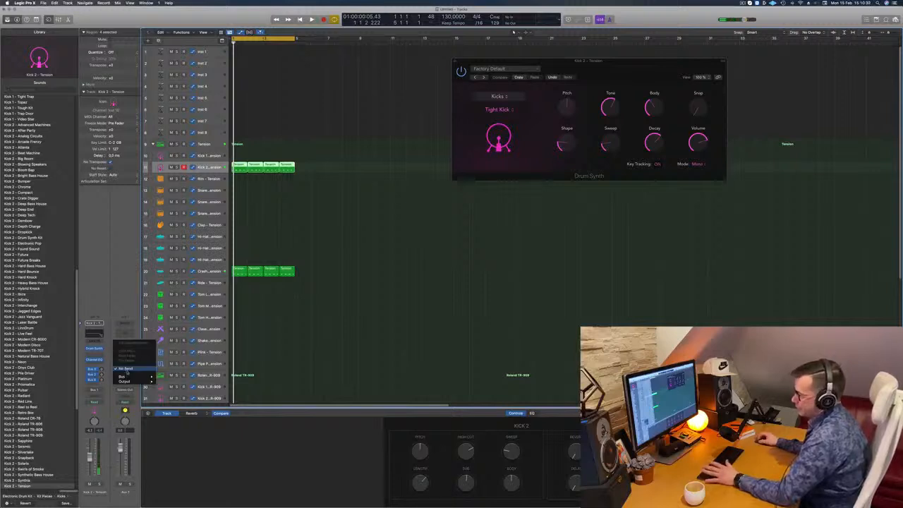
click(126, 369)
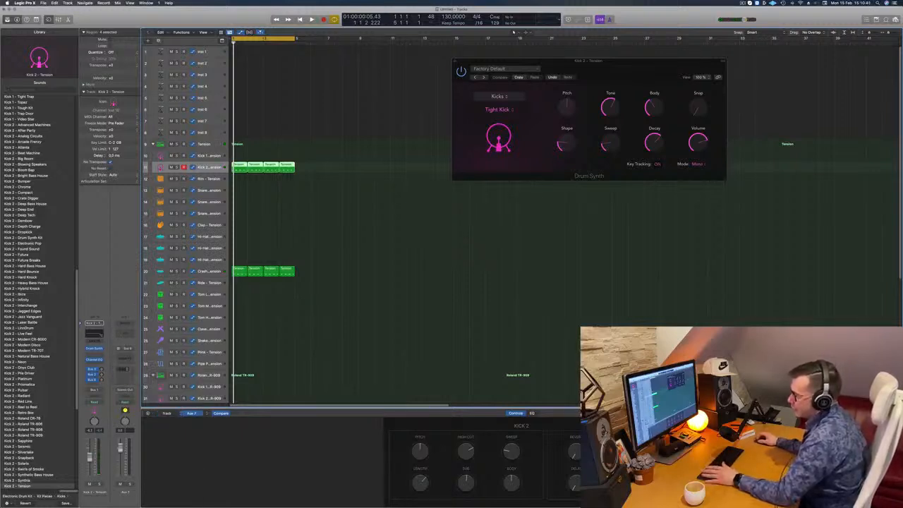
click(127, 359)
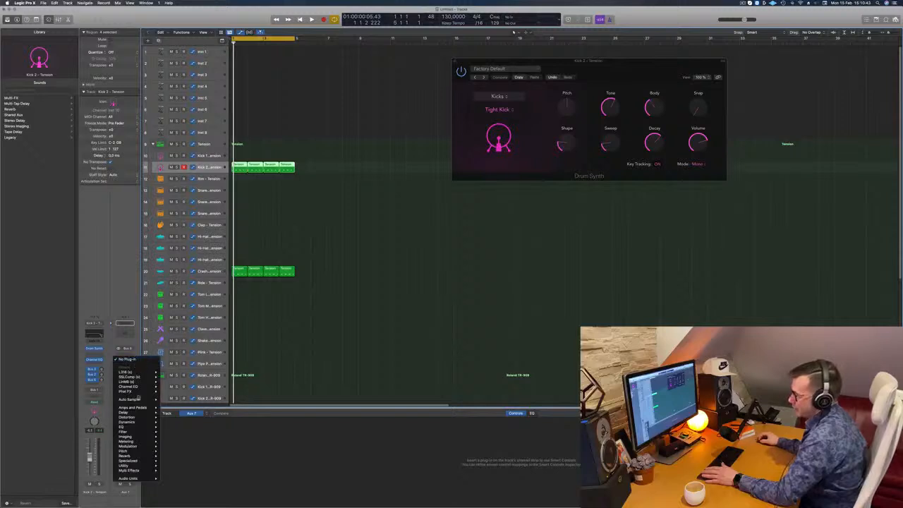
mouse_move(146, 431)
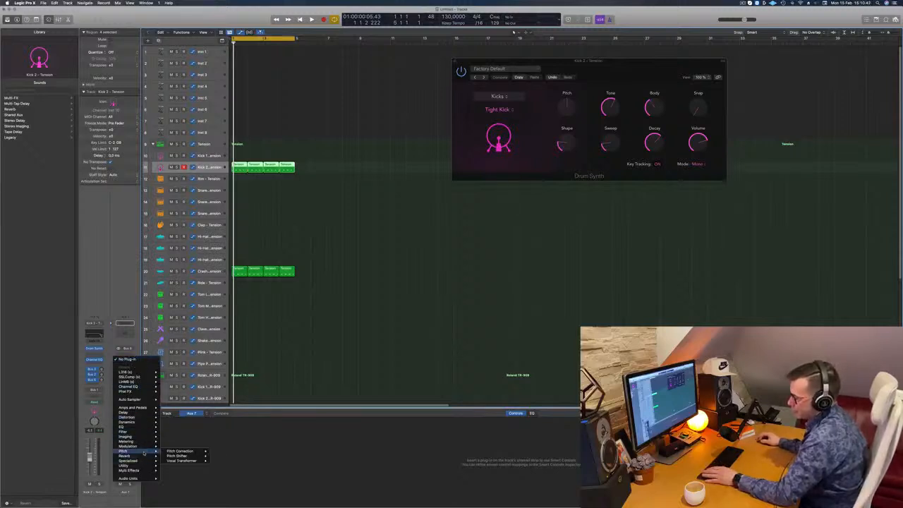
click(217, 456)
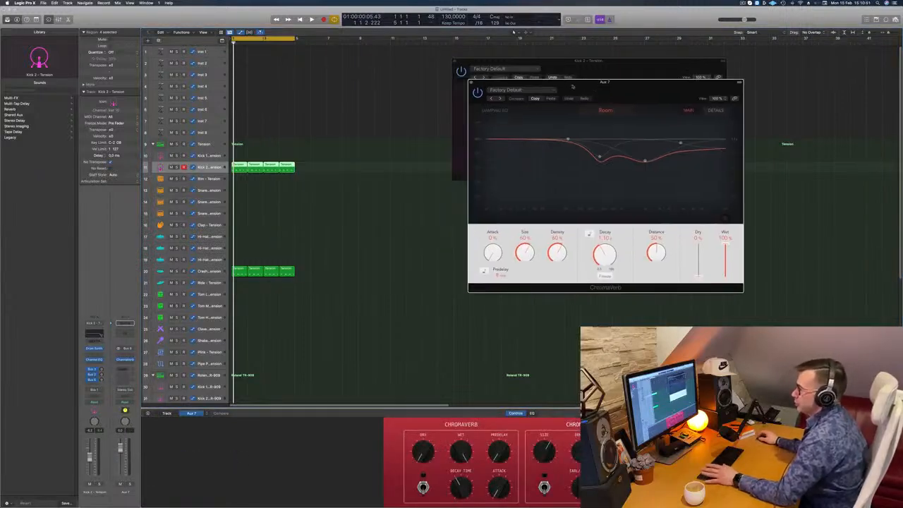
Play the beat from the start and set ChromaVerb's Size to 23% and Density to 51%
key(space)
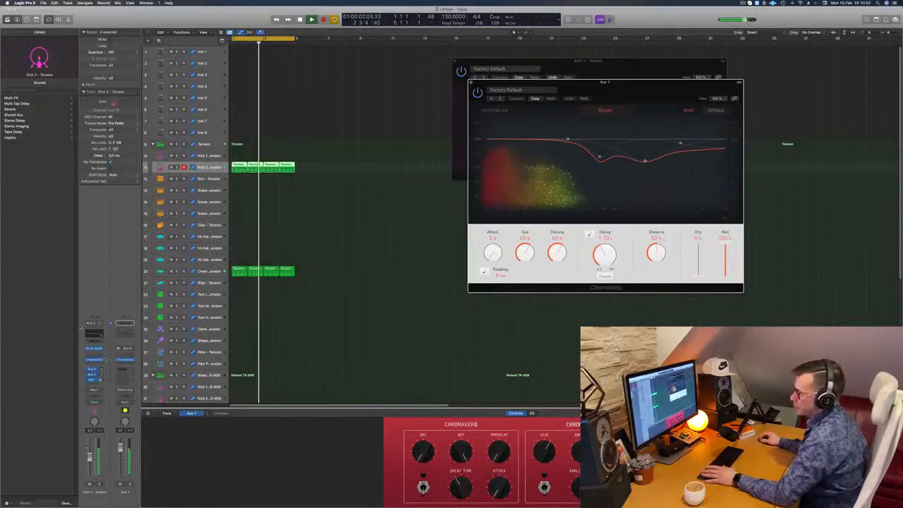
key(Return)
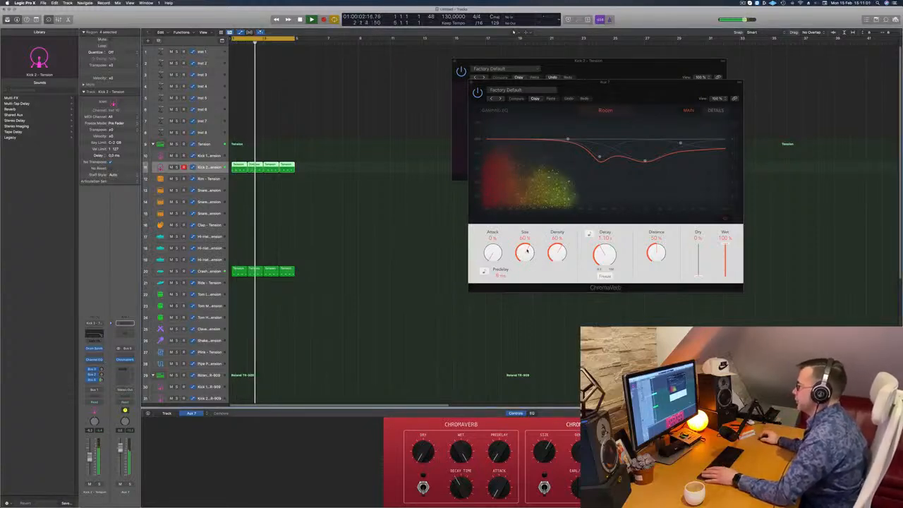
drag(532, 250, 525, 271)
scroll(527, 272, down, 8)
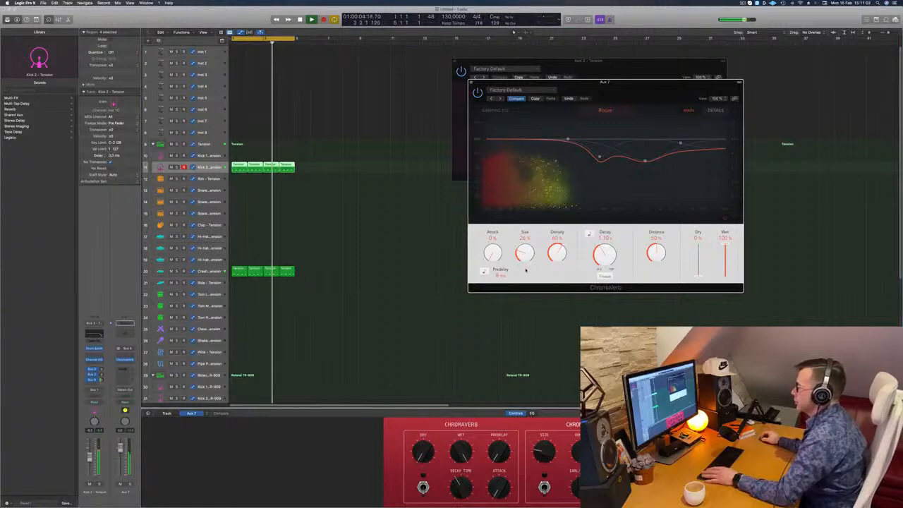
scroll(527, 270, down, 1)
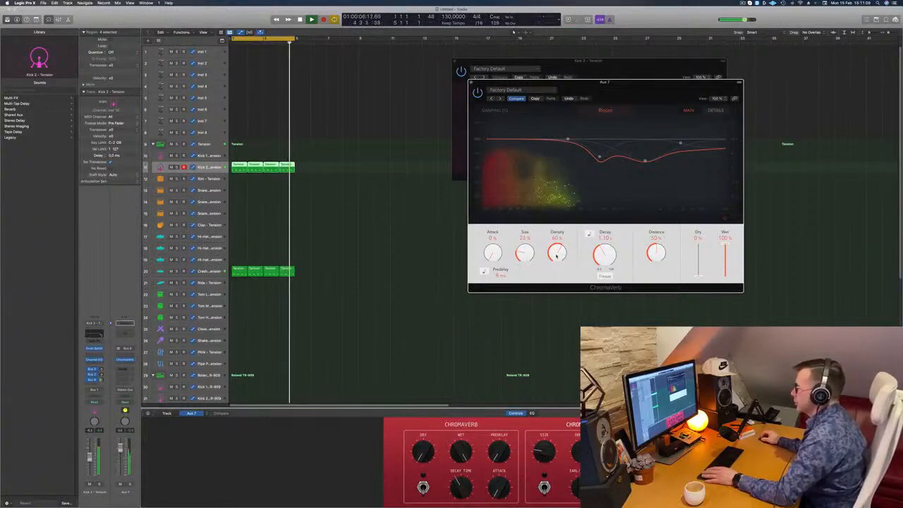
scroll(556, 274, up, 3)
drag(556, 274, 567, 256)
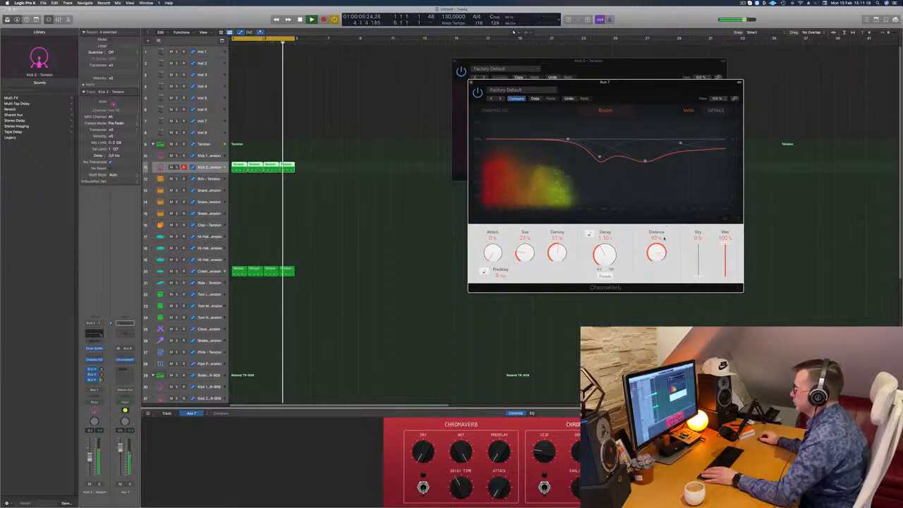
Compare ChromaVerb bypassed and active, set its Distance to about 13%, and close its window
mouse_move(662, 257)
mouse_down()
mouse_move(663, 306)
mouse_move(661, 272)
mouse_up()
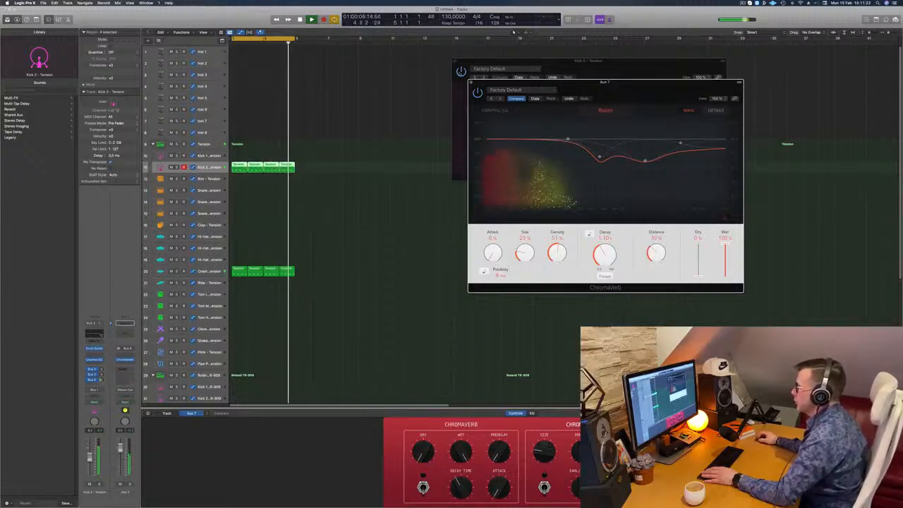
click(476, 92)
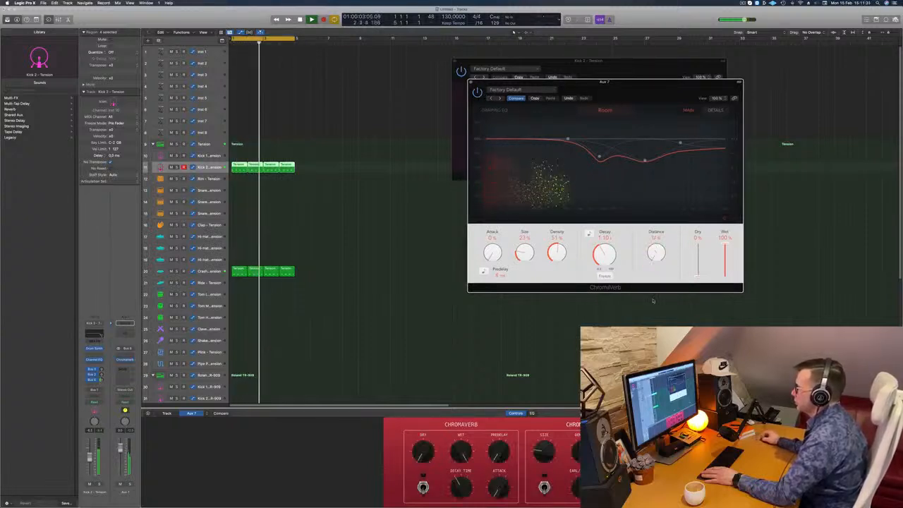
click(477, 92)
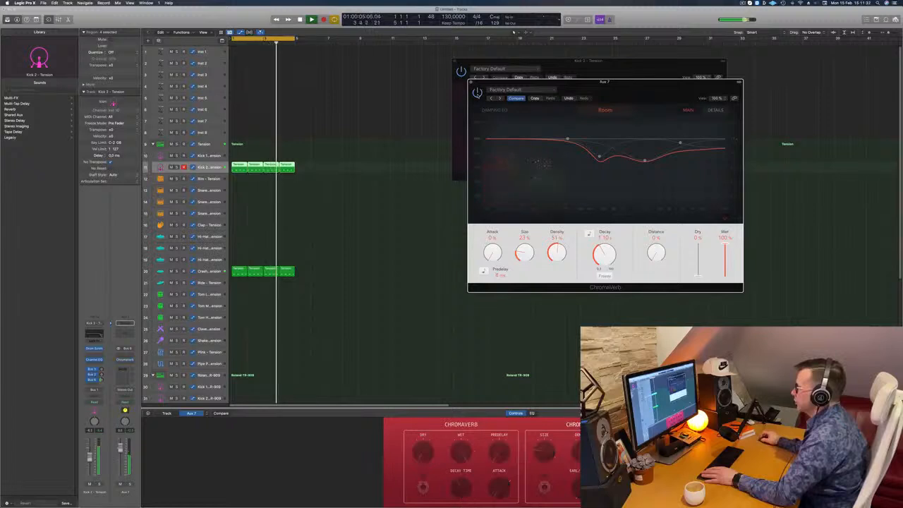
drag(585, 91, 559, 59)
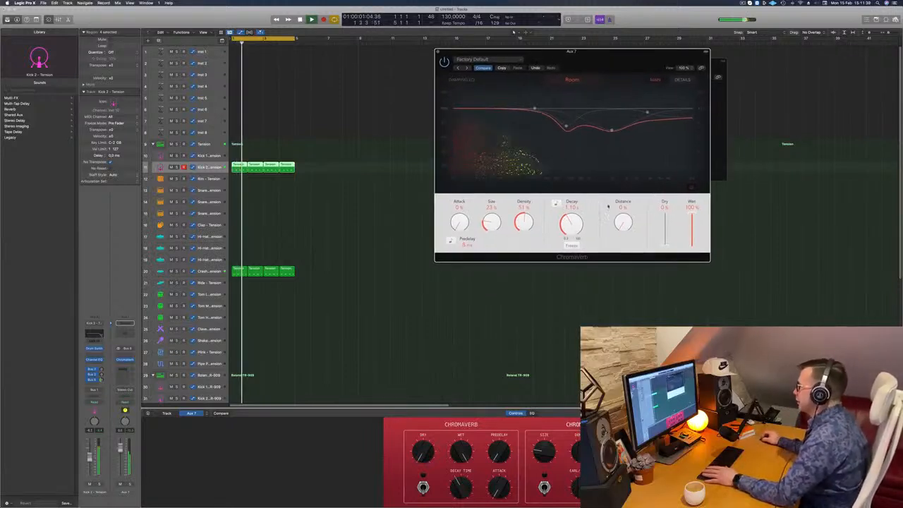
mouse_move(623, 214)
mouse_down()
mouse_move(625, 188)
mouse_move(621, 210)
mouse_up()
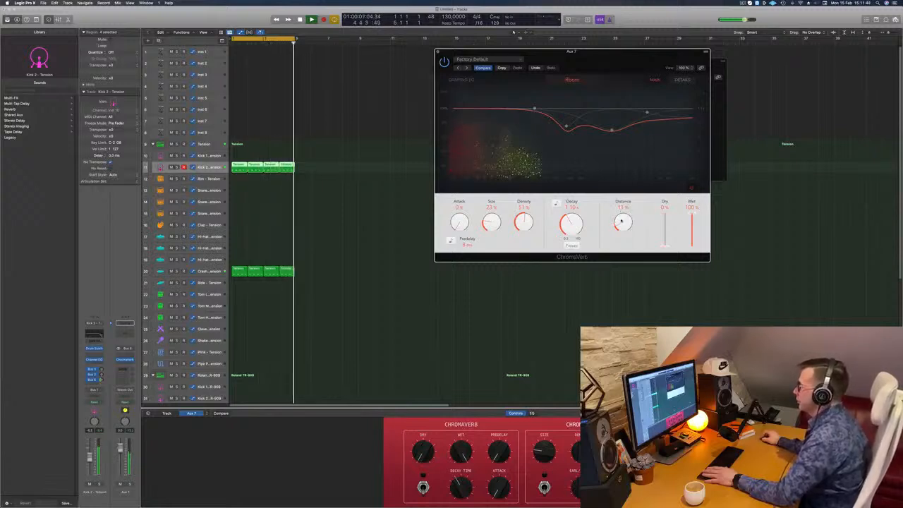
mouse_move(621, 211)
mouse_down()
mouse_move(626, 185)
mouse_move(624, 225)
mouse_up()
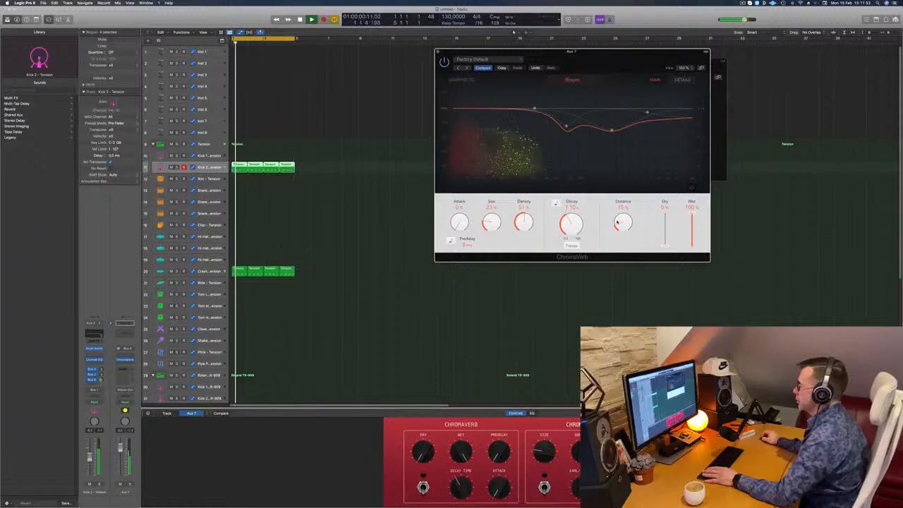
key(space)
key(space)
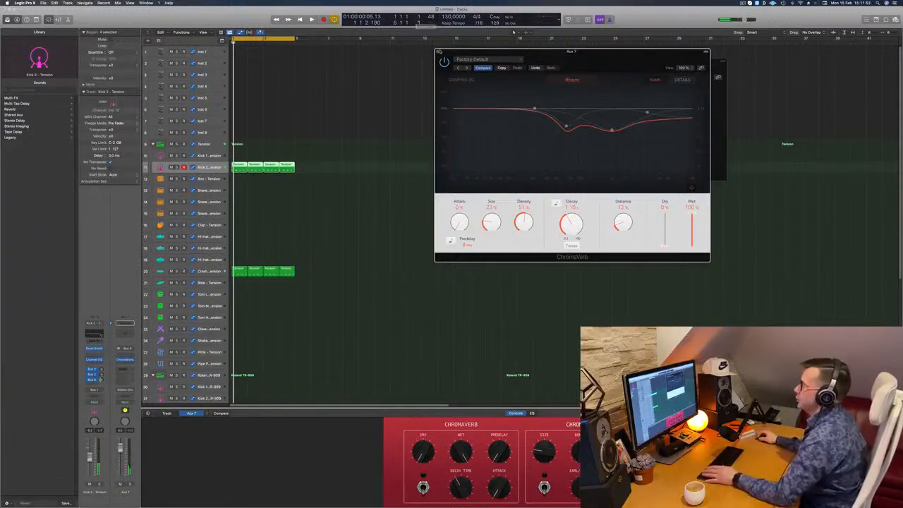
click(436, 52)
Copy the first Crash region to bar 1 of the first Tension Hi-Hat track and open it in the Piano Roll
scroll(287, 239, down, 2)
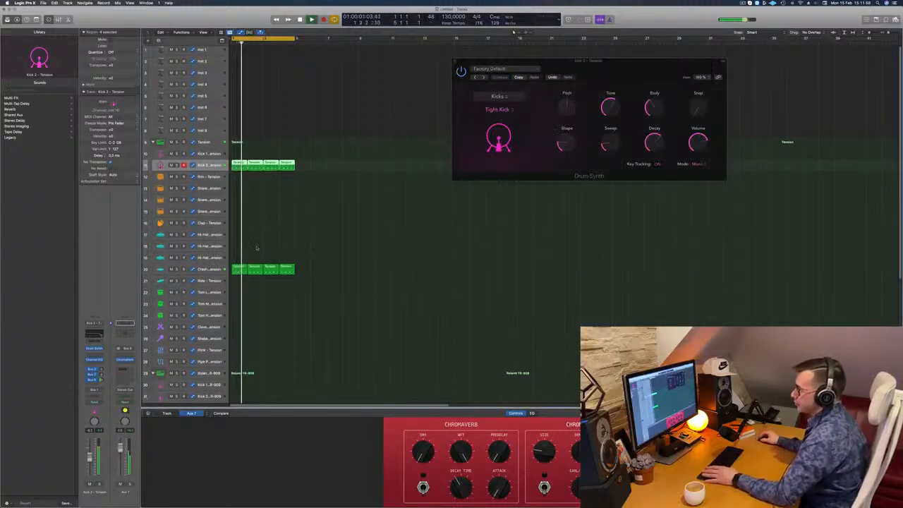
scroll(290, 238, down, 2)
scroll(296, 233, down, 2)
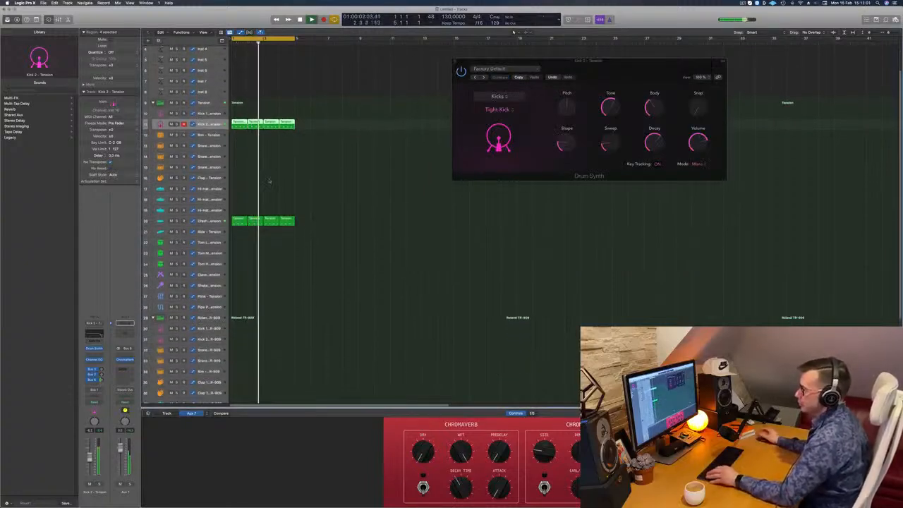
key(space)
click(240, 220)
drag(240, 216, 240, 187)
double_click(240, 187)
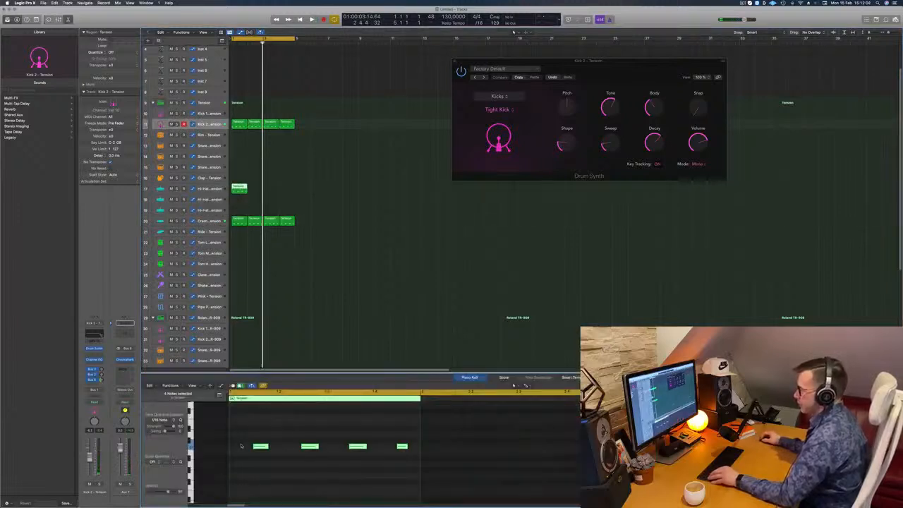
Duplicate the four off-beat hi-hat notes at earlier positions to fill the bar with sixteenth notes
drag(241, 445, 409, 471)
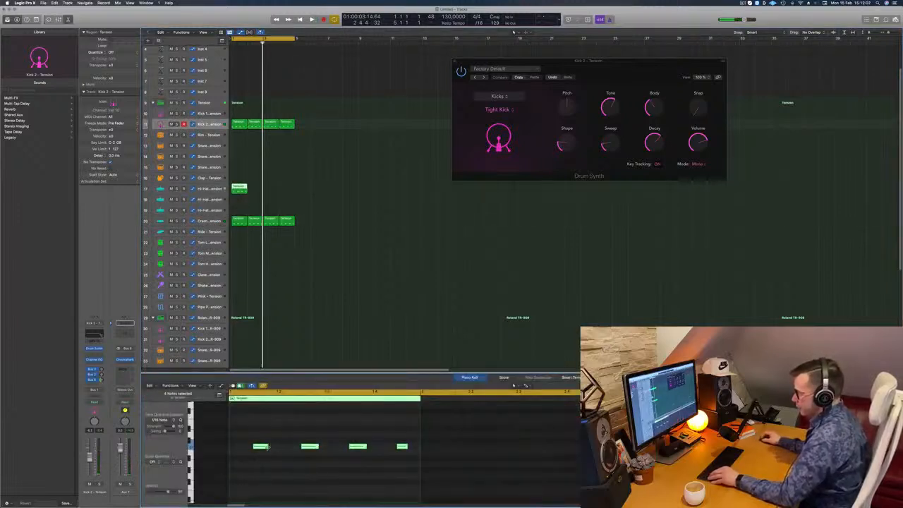
mouse_move(258, 447)
mouse_down()
mouse_move(232, 448)
mouse_move(244, 451)
mouse_up()
key(space)
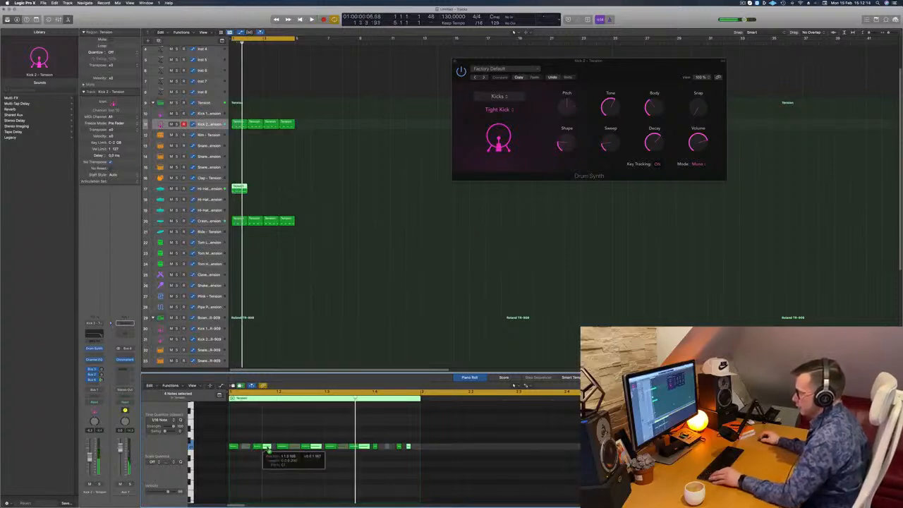
Repeat the hi-hat region across all four bars while the beat plays
key(space)
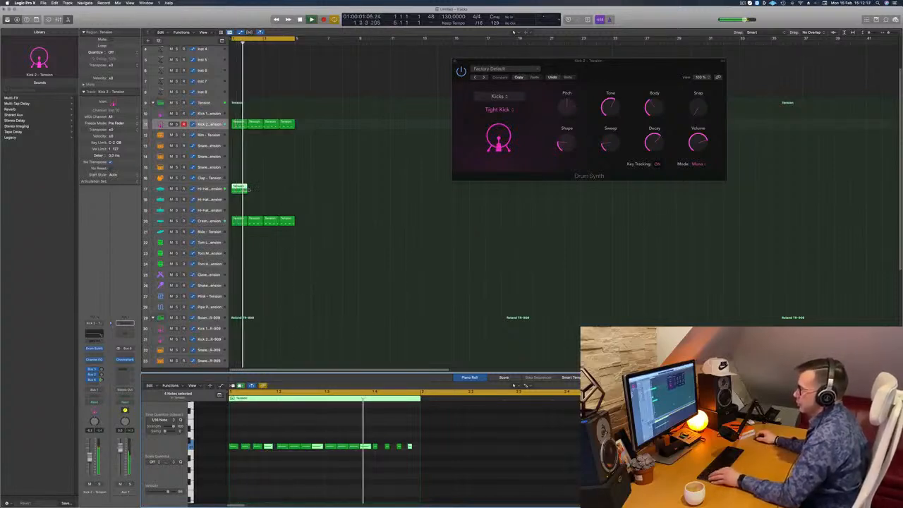
drag(244, 191, 270, 187)
shift+click(239, 188)
scroll(314, 211, down, 5)
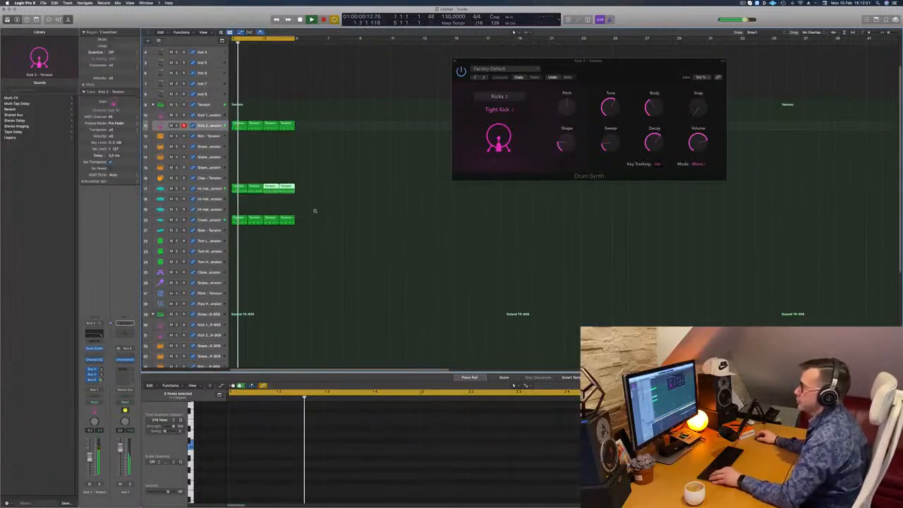
Place the first Tension Kick 2 region on the Roland TR-909 Kick 2 track and delete every note except the first
scroll(317, 210, down, 2)
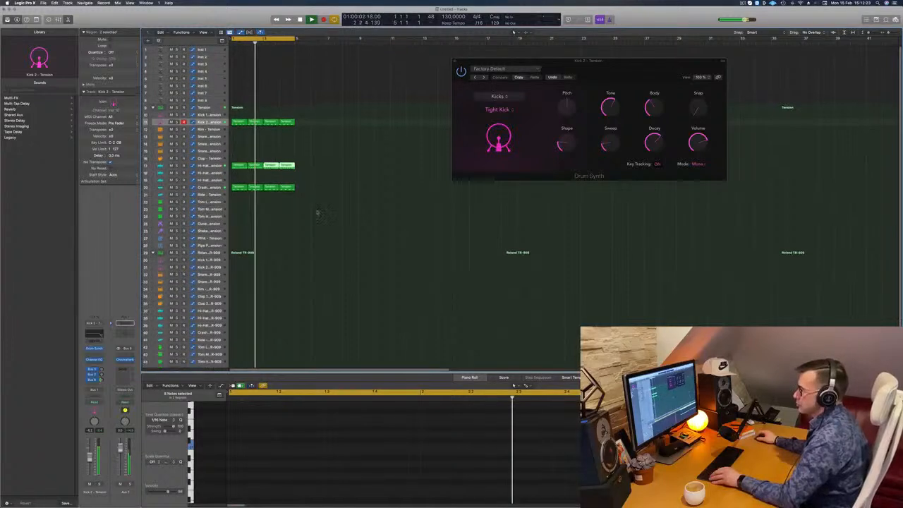
click(239, 122)
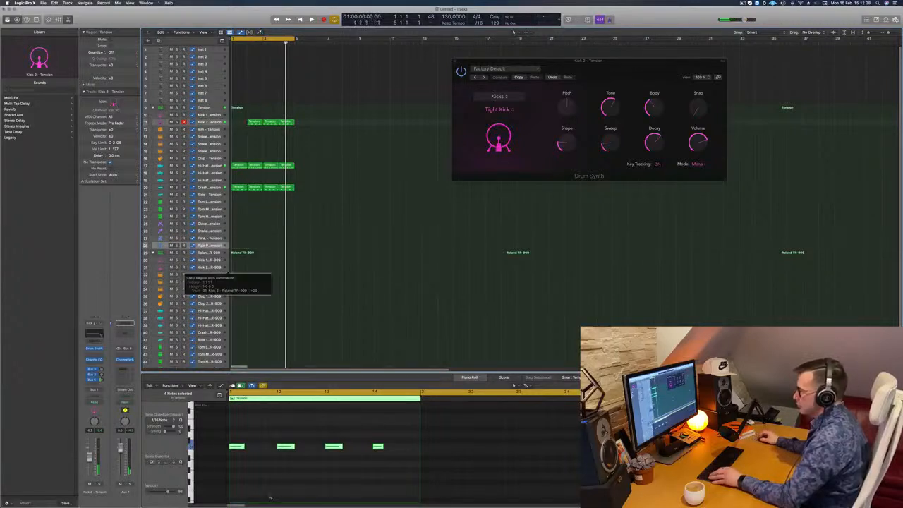
drag(272, 438, 410, 462)
key(Delete)
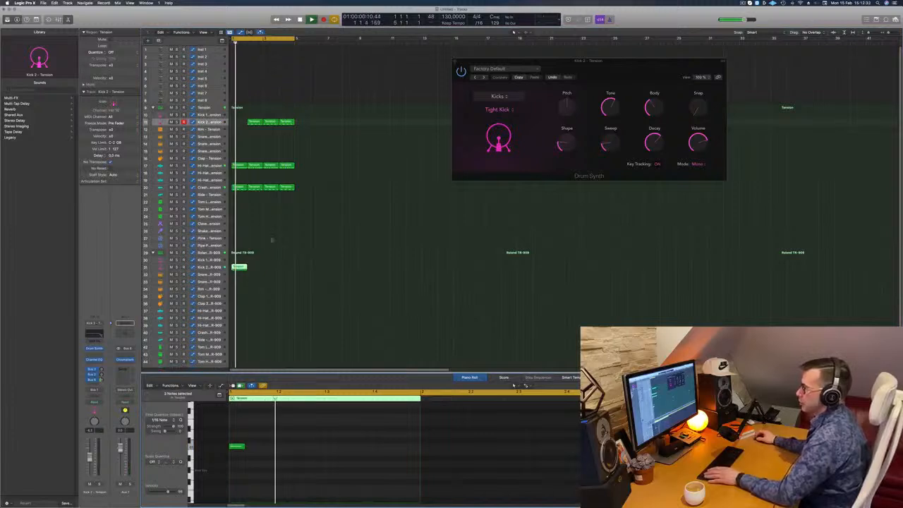
Copy the Tension kick's bar 2 region back to bar 1 and repeat the TR-909 kick region across four bars
click(254, 121)
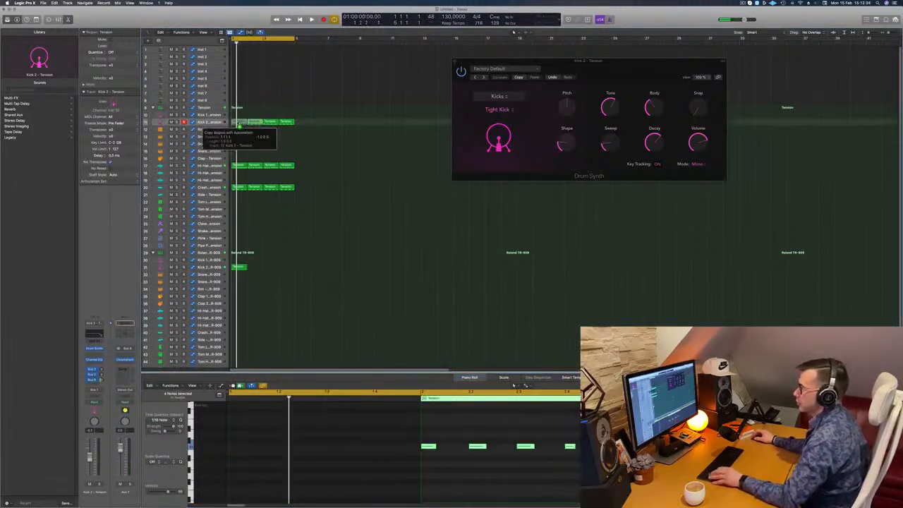
drag(239, 125, 237, 122)
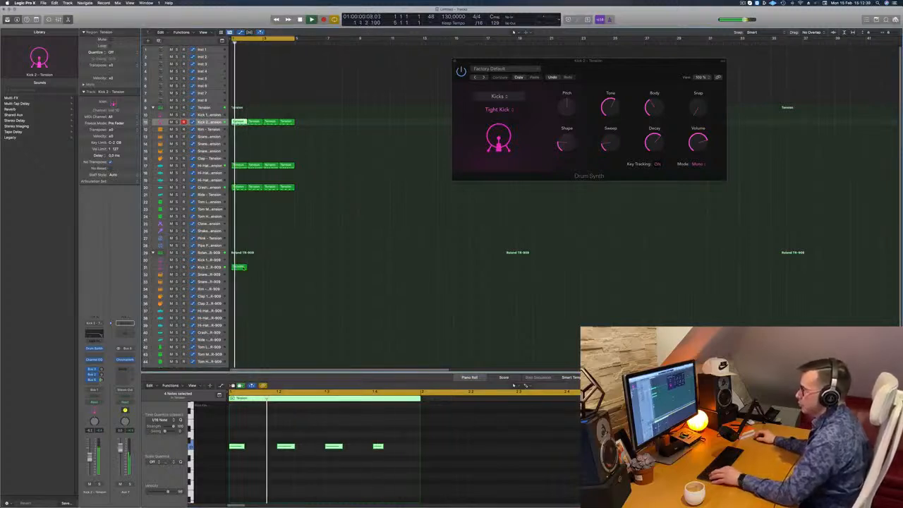
drag(240, 267, 281, 272)
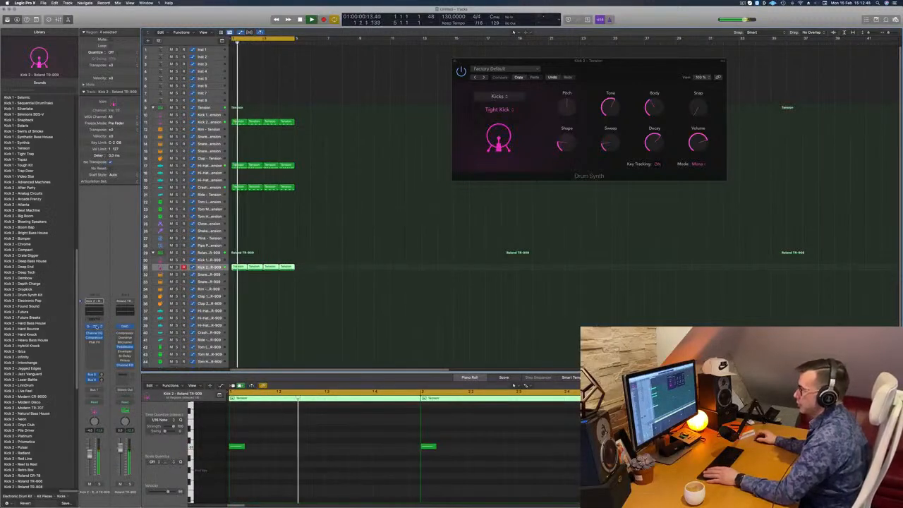
Inspect the Roland TR-909 Kick 2 sound in Quick Sampler during playback and close its window
click(96, 327)
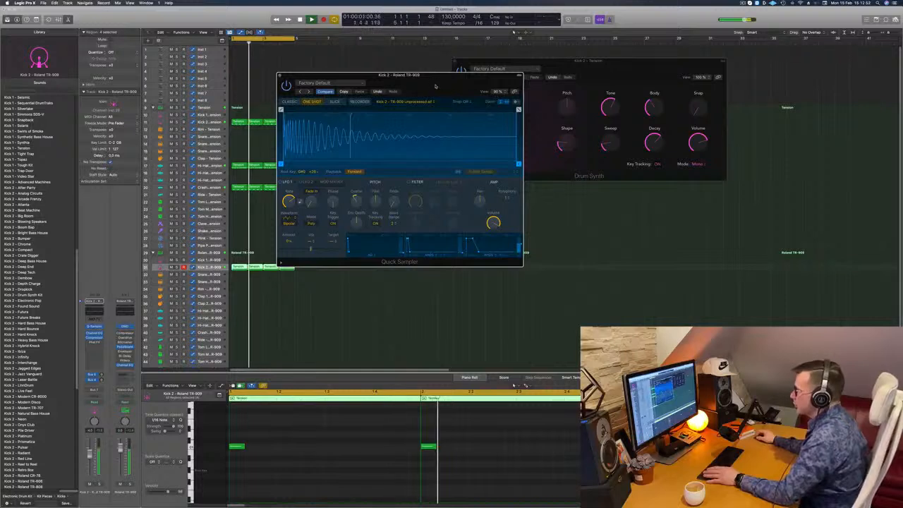
drag(436, 87, 540, 136)
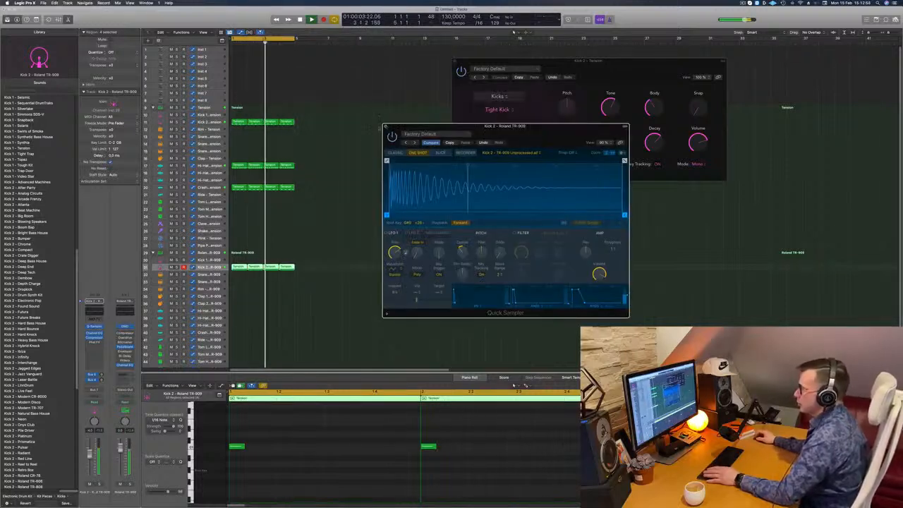
click(386, 126)
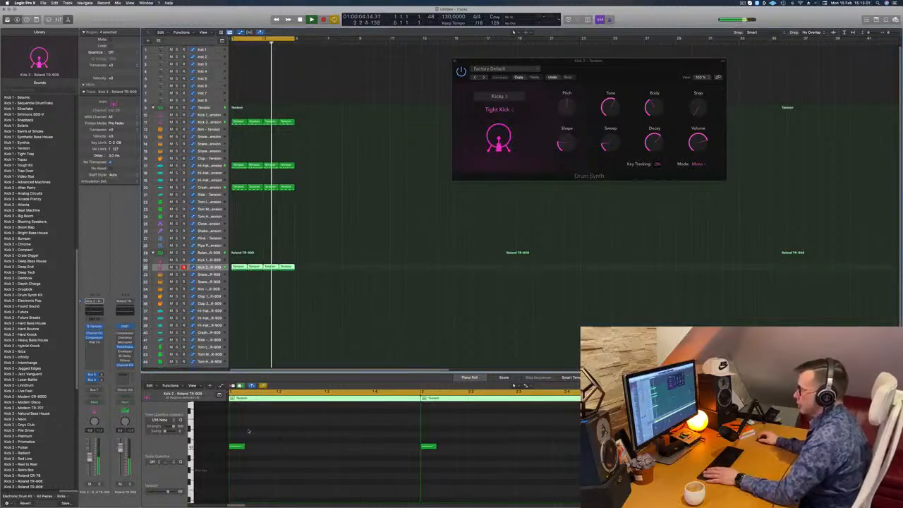
Move the note in all four Roland TR-909 Kick 2 regions from the downbeat to the off-beat of beat 4
key(super+a)
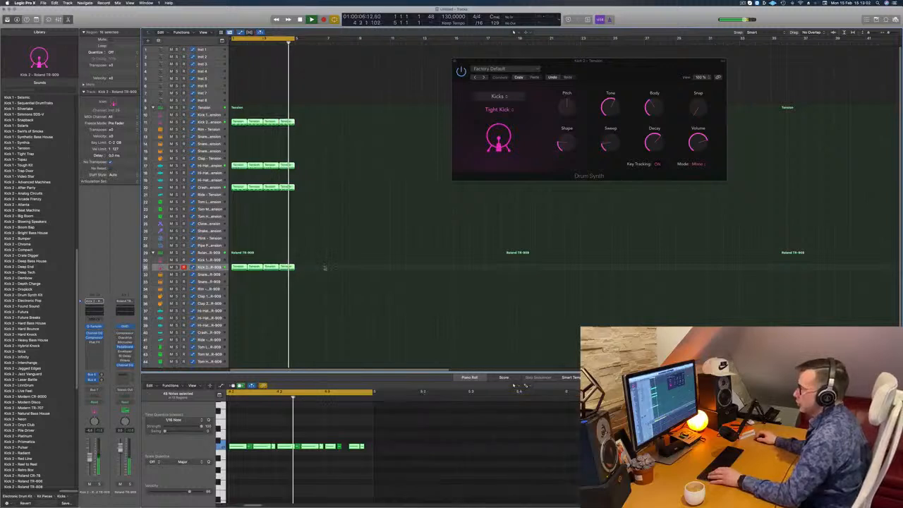
drag(325, 270, 238, 266)
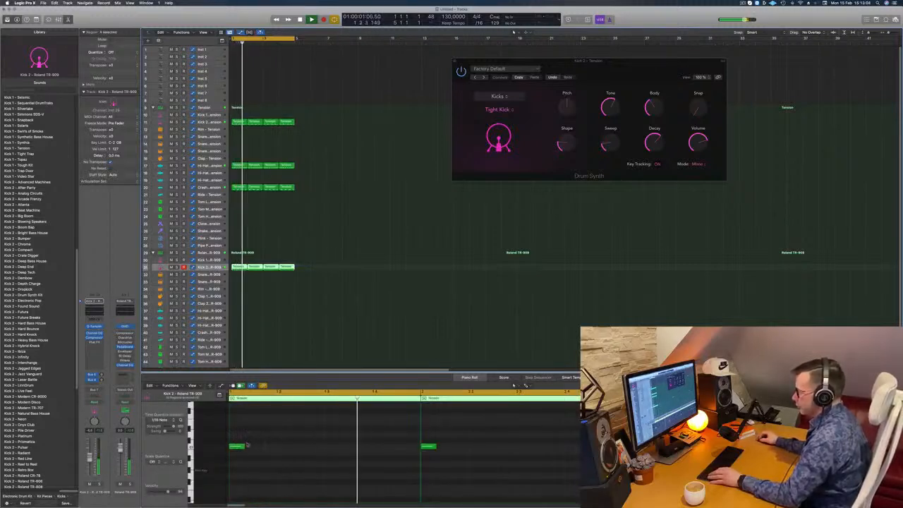
click(238, 446)
drag(238, 446, 417, 448)
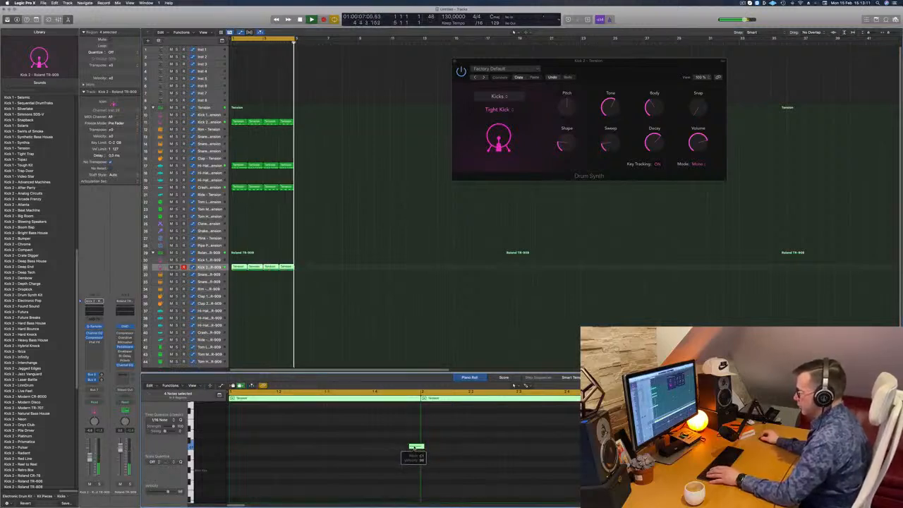
drag(416, 448, 405, 448)
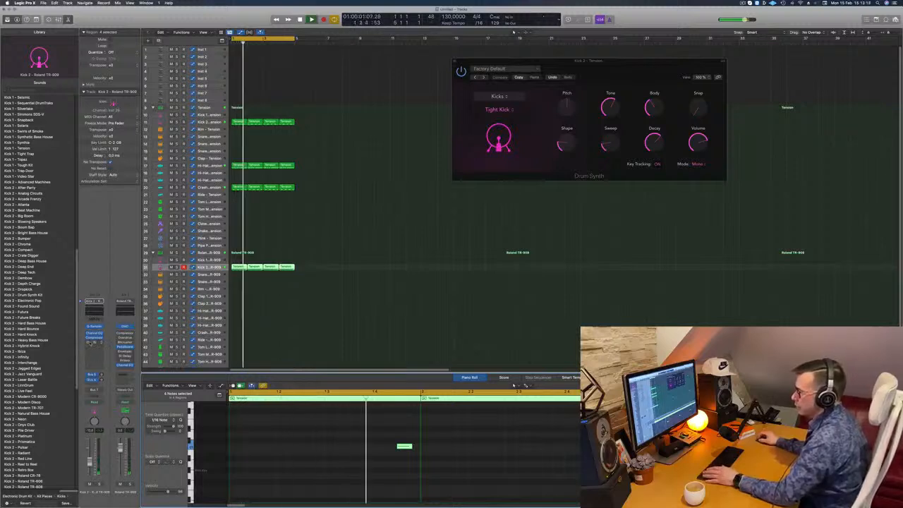
Replace the Phat FX plug-in on the Roland TR-909 Kick 2 channel with Overdrive from the Distortion effects
click(89, 343)
click(95, 344)
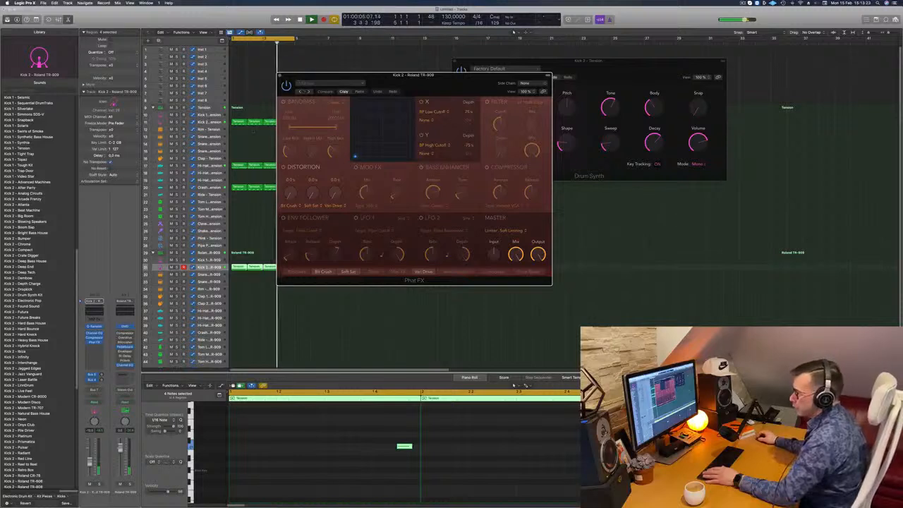
click(100, 342)
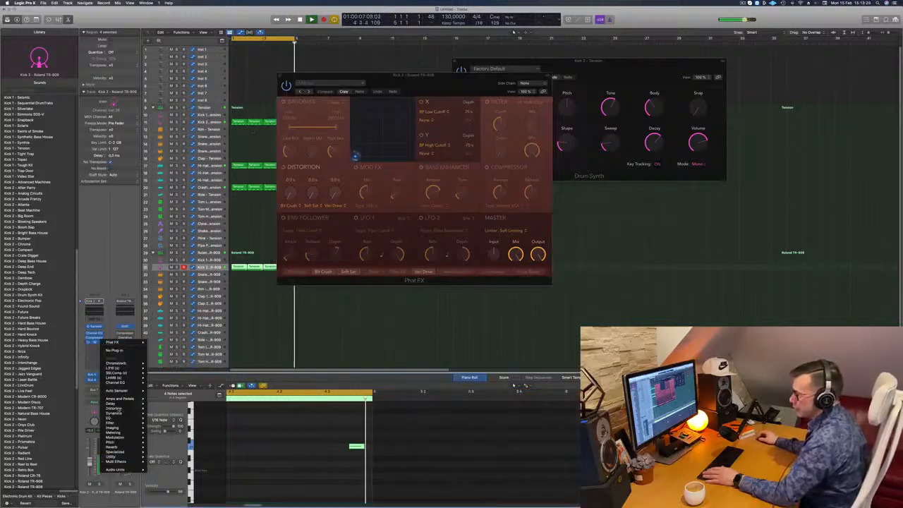
mouse_move(120, 409)
mouse_move(180, 410)
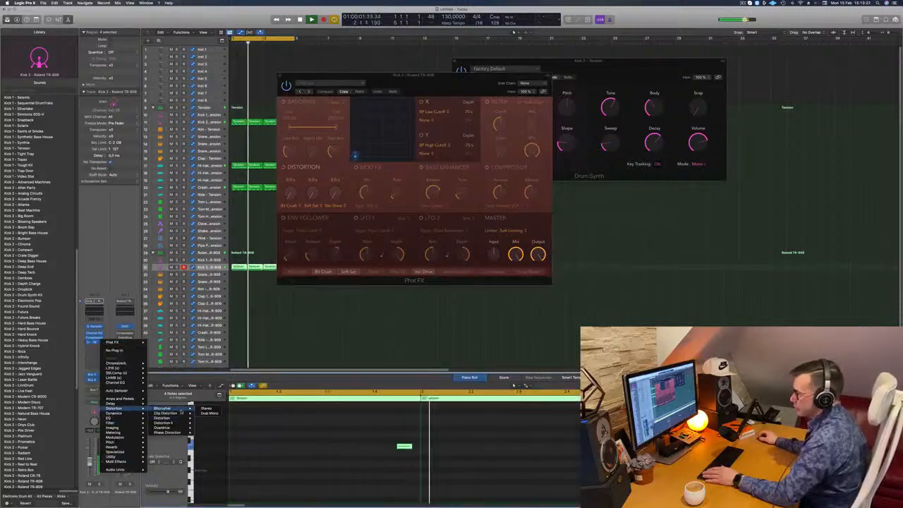
click(206, 408)
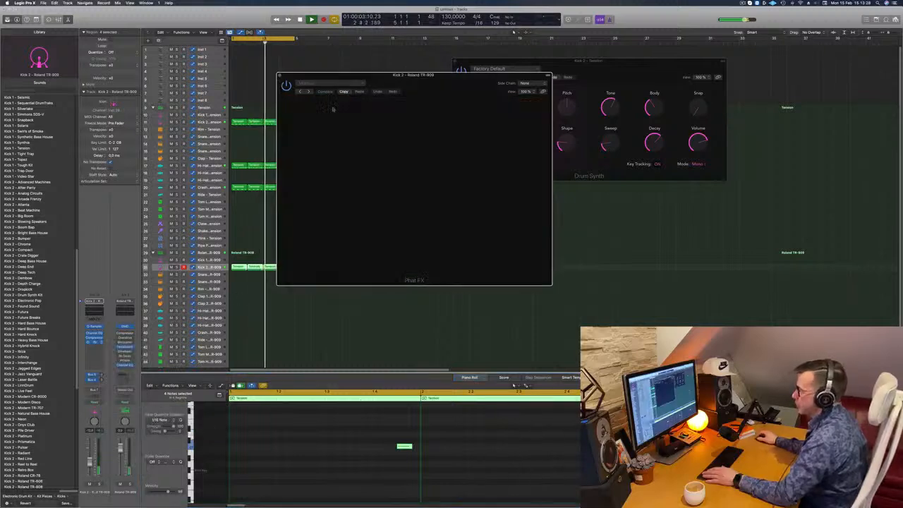
drag(311, 107, 364, 142)
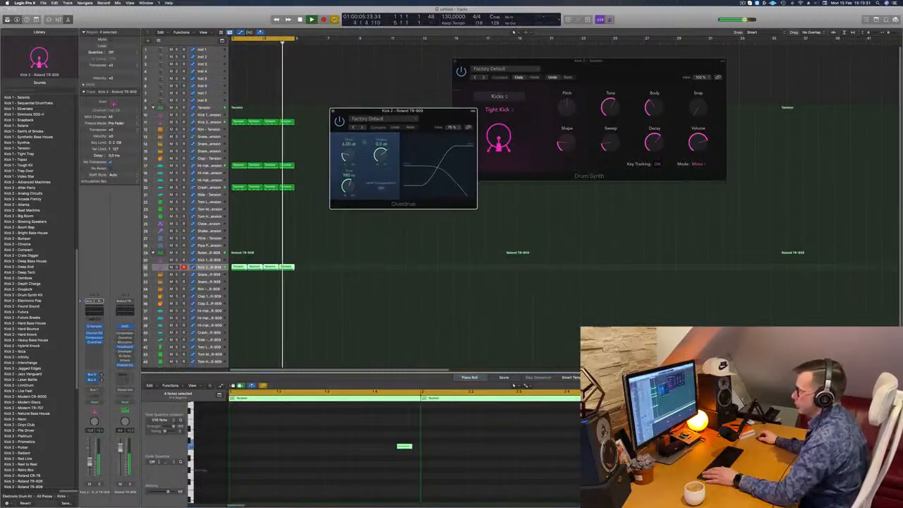
Audition Overdrive presets, load Hard Drive, and lower the Roland TR-909 Kick 2 channel volume
click(362, 127)
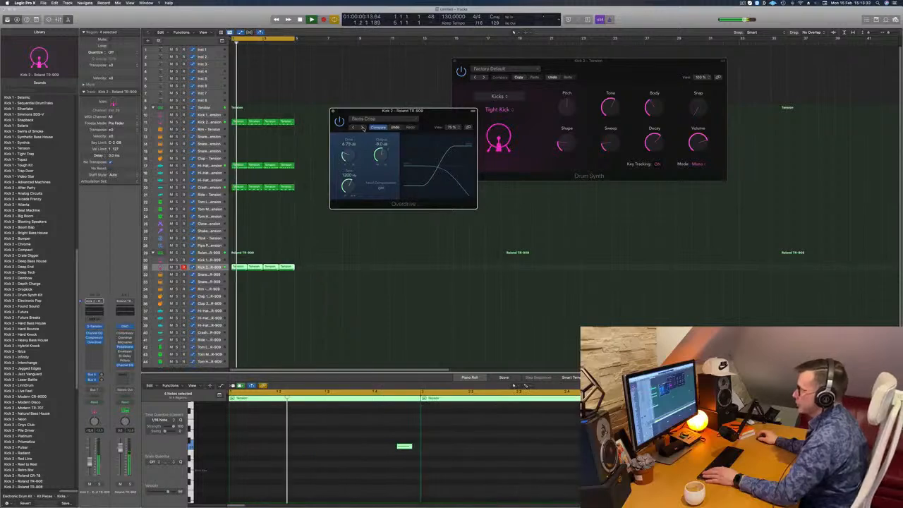
click(362, 128)
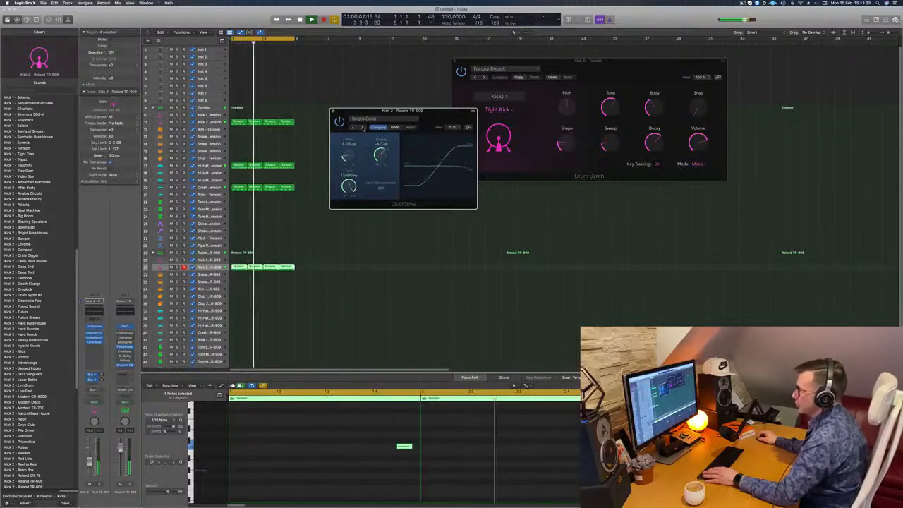
click(362, 128)
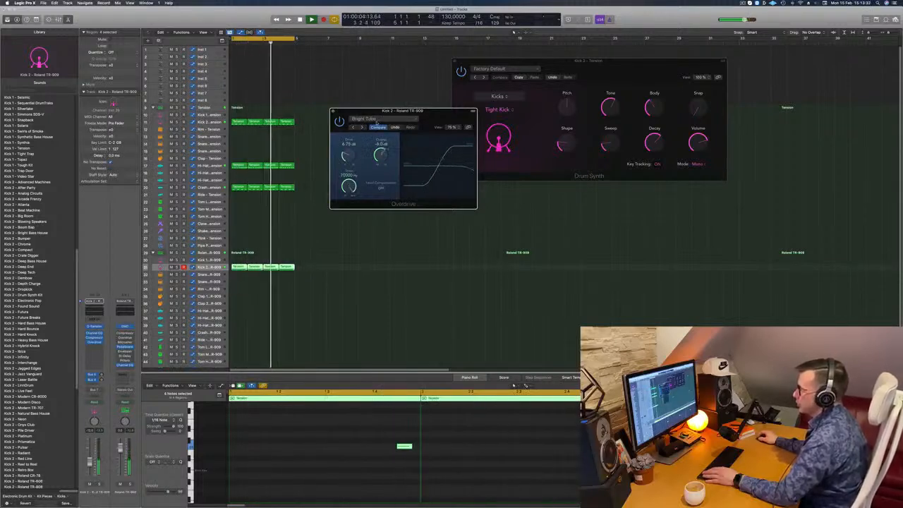
click(377, 120)
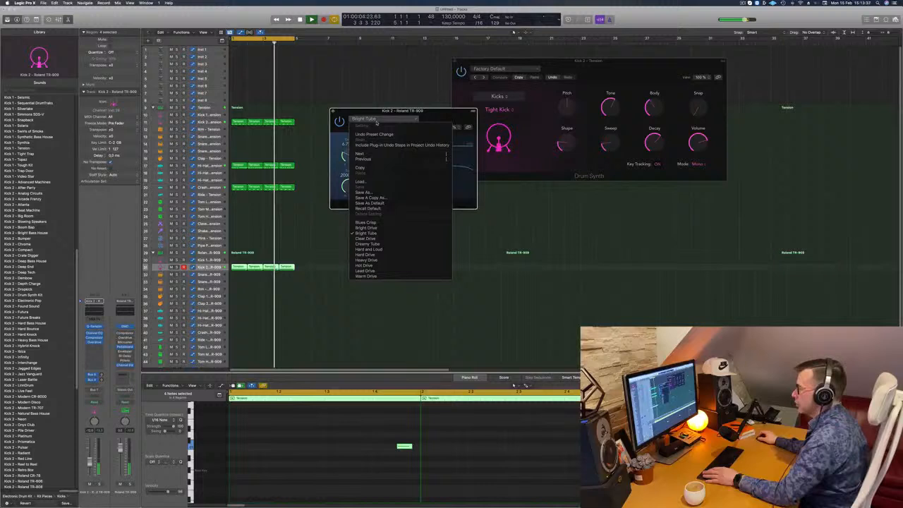
click(366, 255)
drag(433, 113, 421, 118)
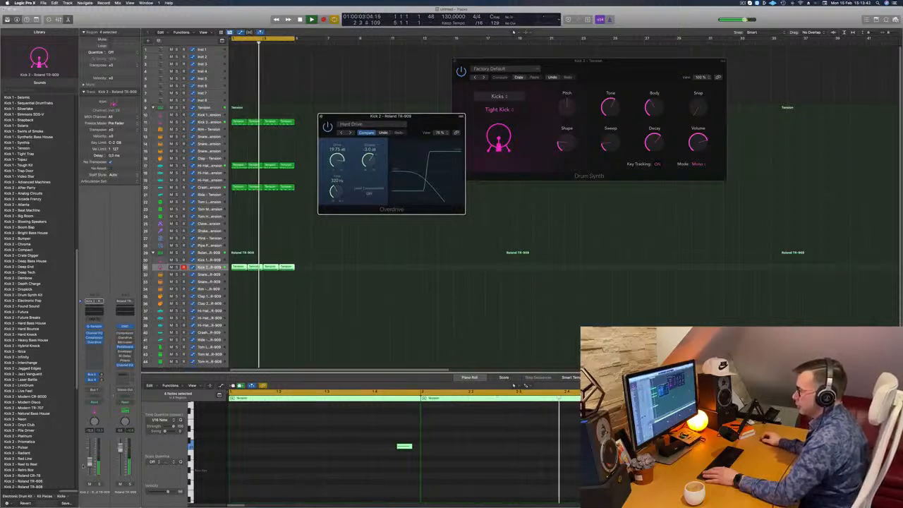
click(89, 466)
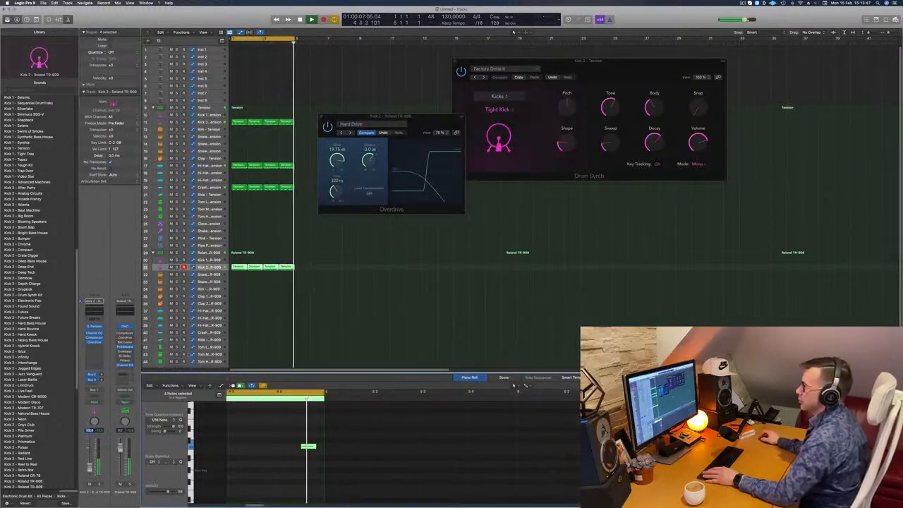
click(321, 117)
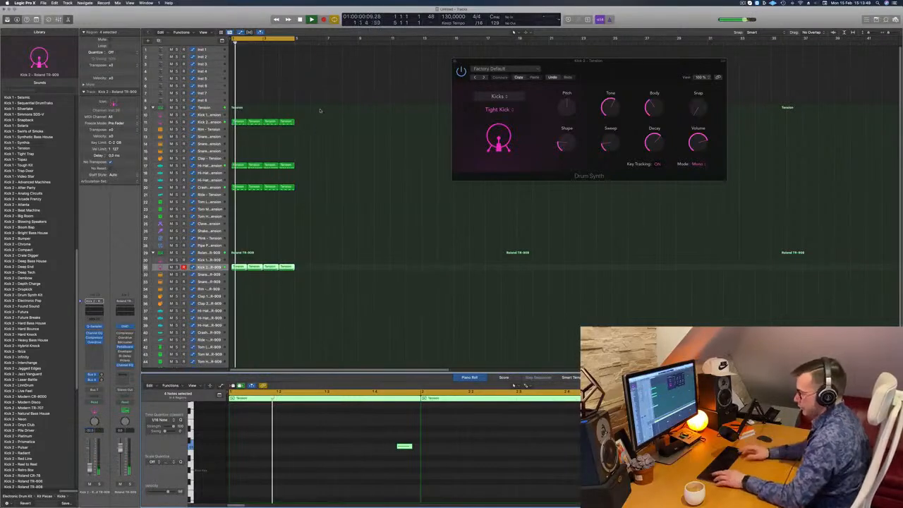
Repeat all the four-bar drum regions to fill 16 bars and extend the cycle range to bar 17
click(319, 109)
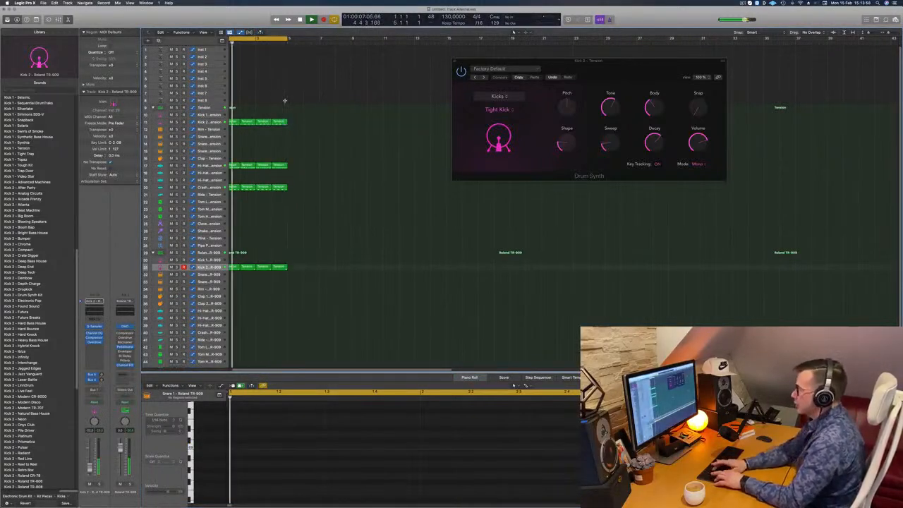
key(super+r)
key(super+r)
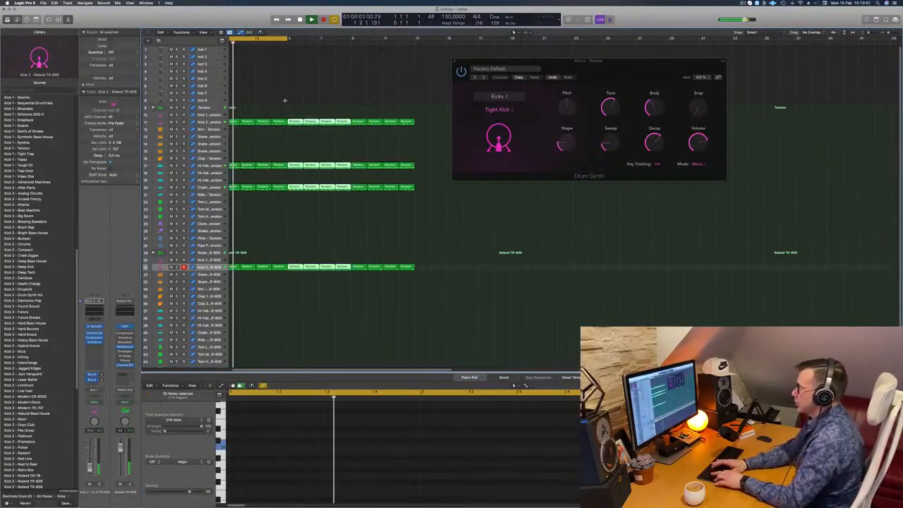
key(super+r)
key(Return)
drag(597, 61, 709, 98)
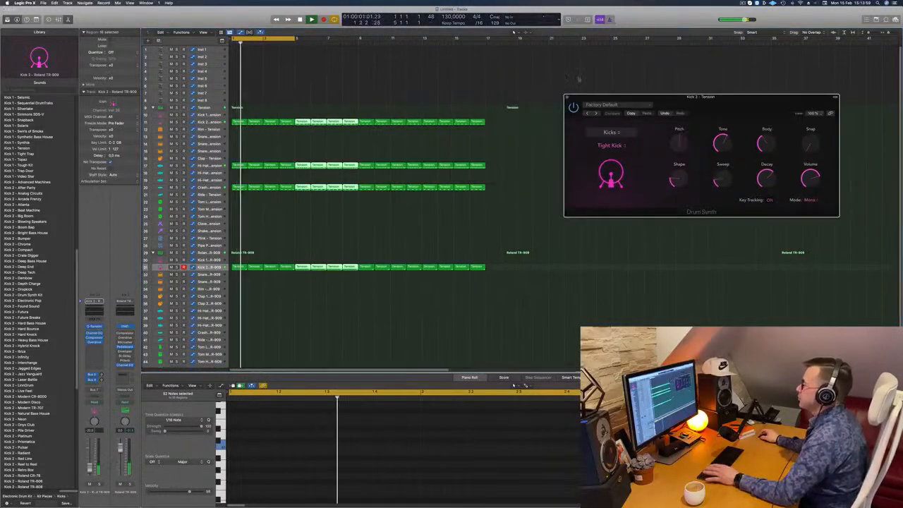
drag(294, 38, 486, 38)
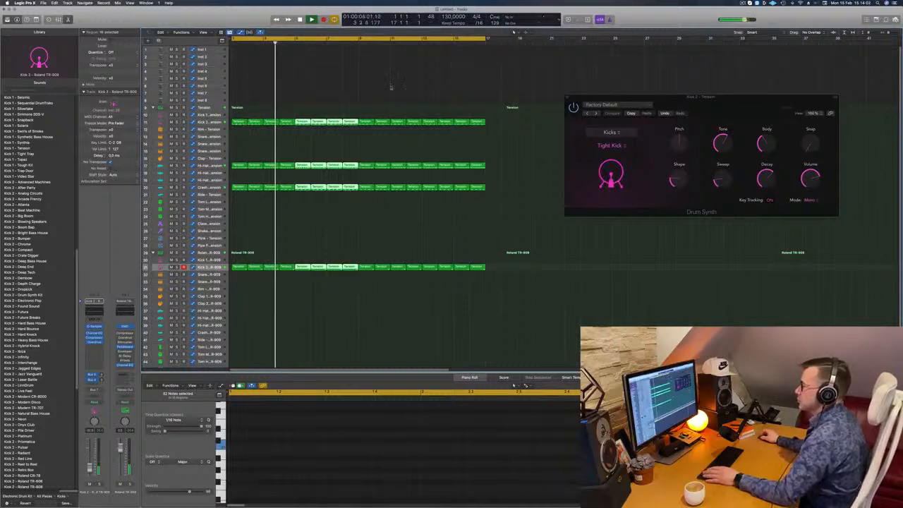
click(366, 87)
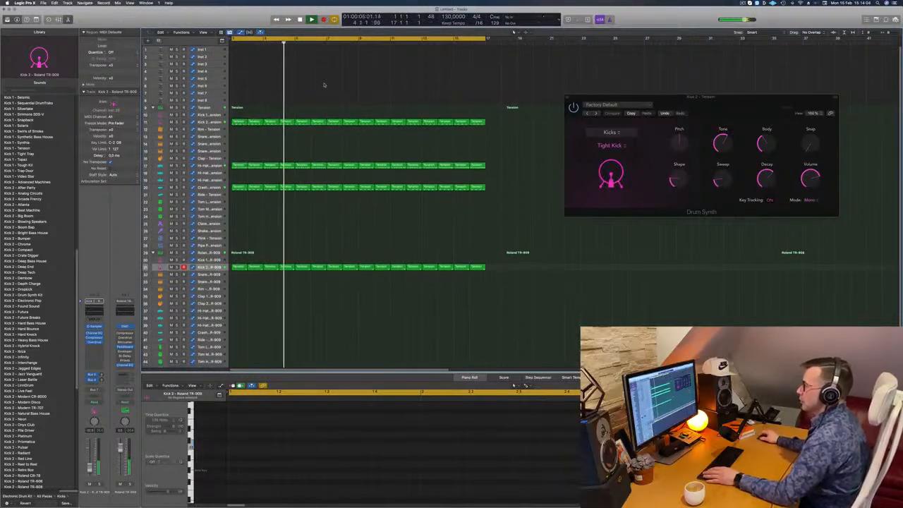
Select the Inst 1 track, zoom it in and open its Alchemy instrument during playback
click(211, 50)
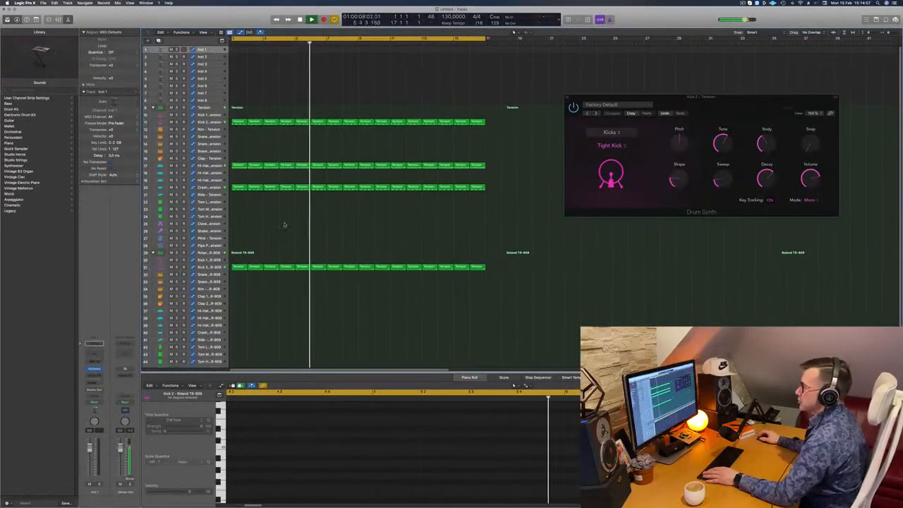
key(Return)
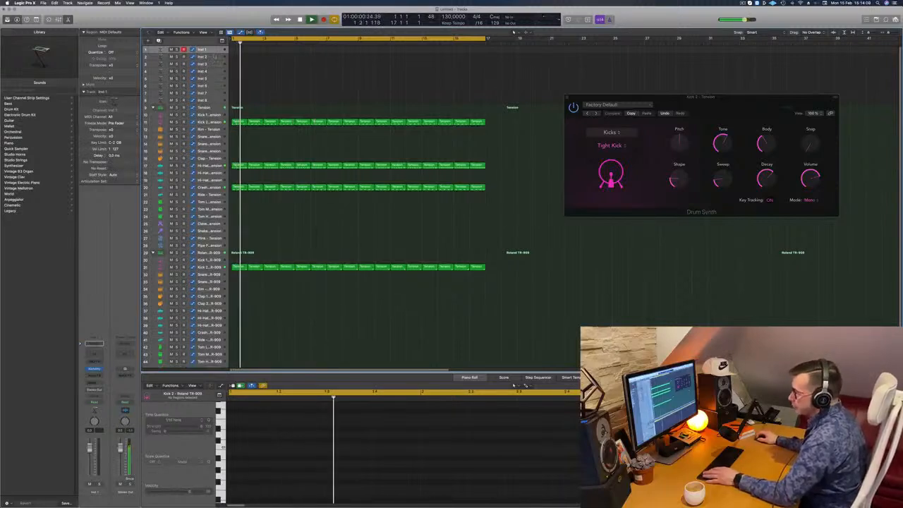
key(ctrl+z)
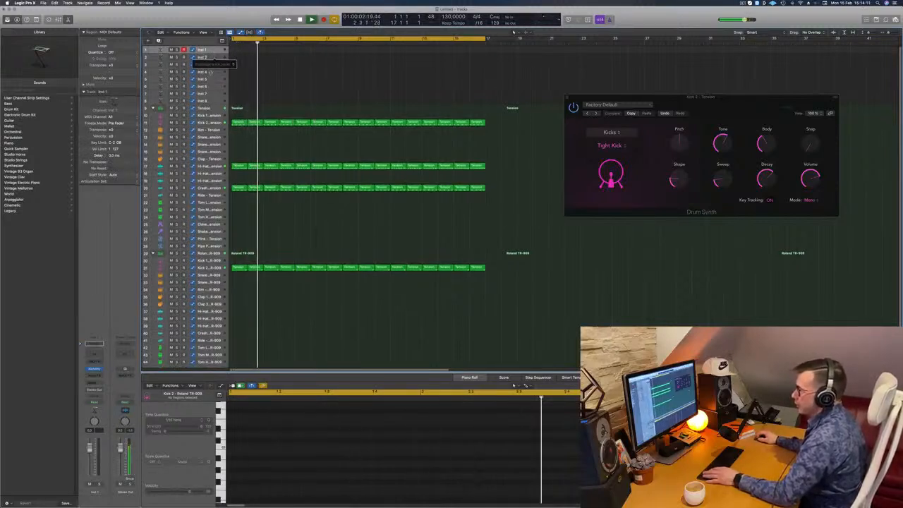
key(Return)
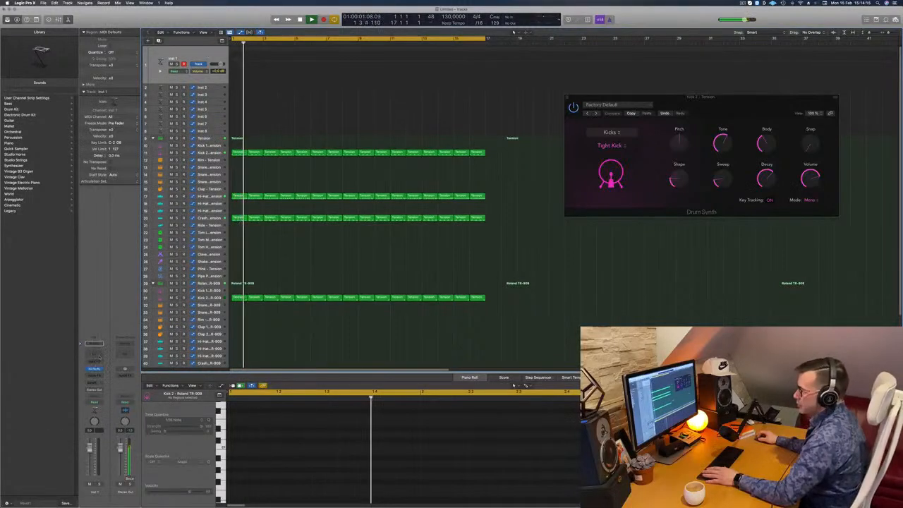
click(94, 368)
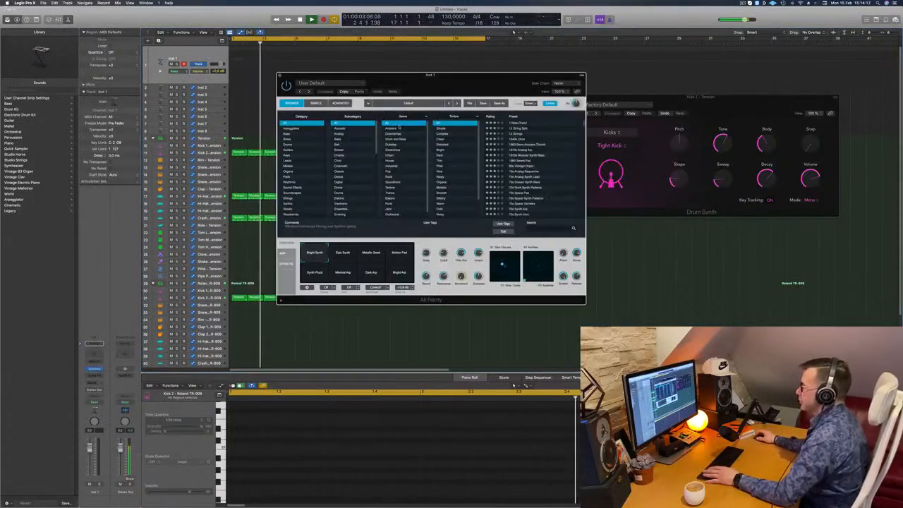
drag(464, 85, 532, 129)
key(Return)
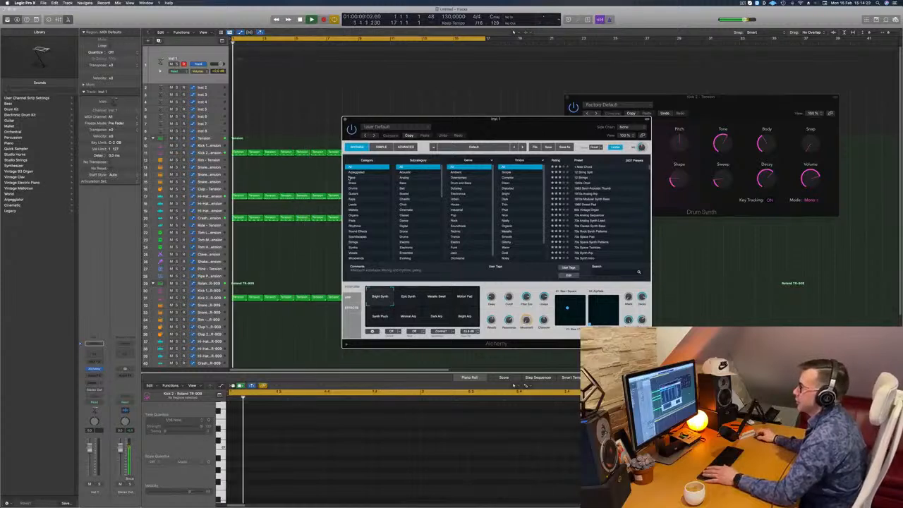
Load Alchemy's 808 Bass preset from the Bass category and show the Musical Typing keyboard
click(349, 177)
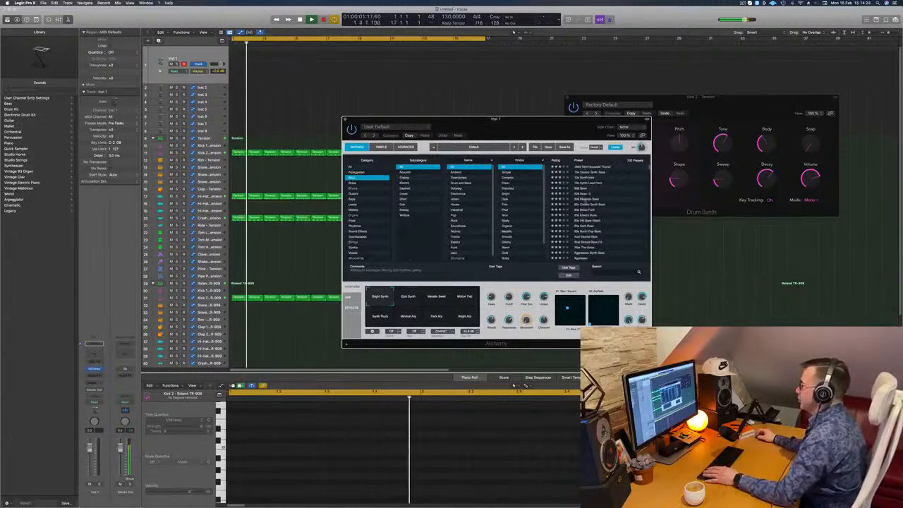
click(608, 189)
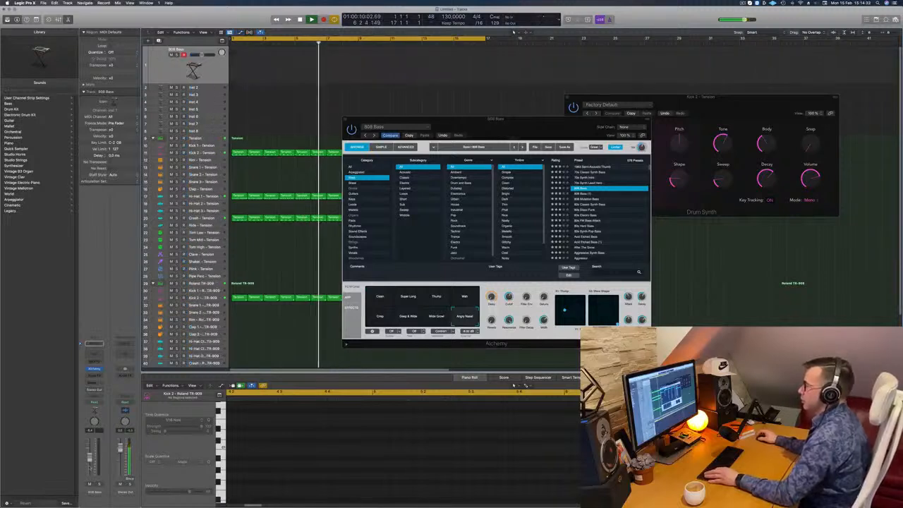
key(s)
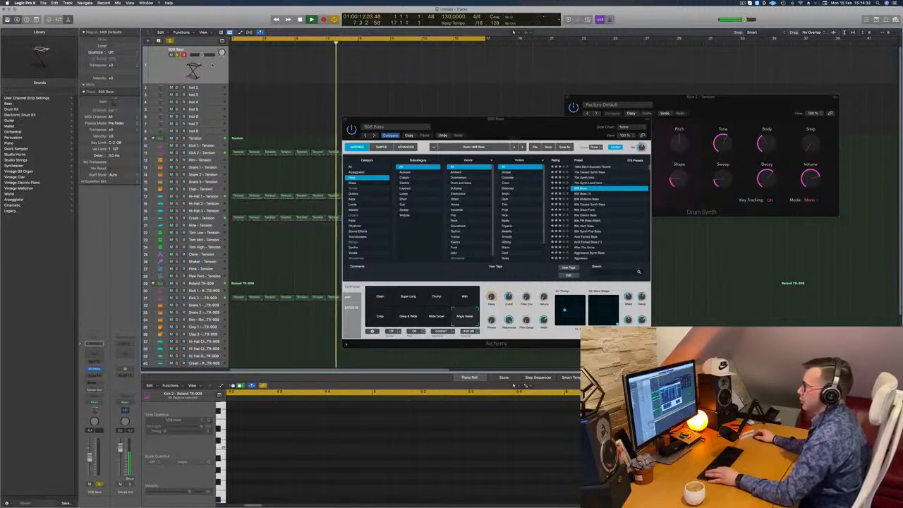
key(s)
key(super+k)
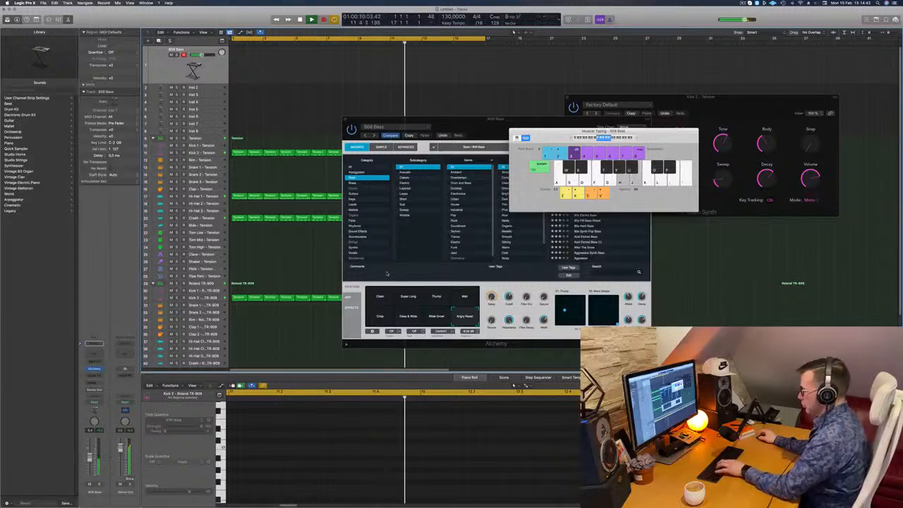
Audition the 808 Bass preset's performance snapshots during playback and choose Wide Growl
click(382, 302)
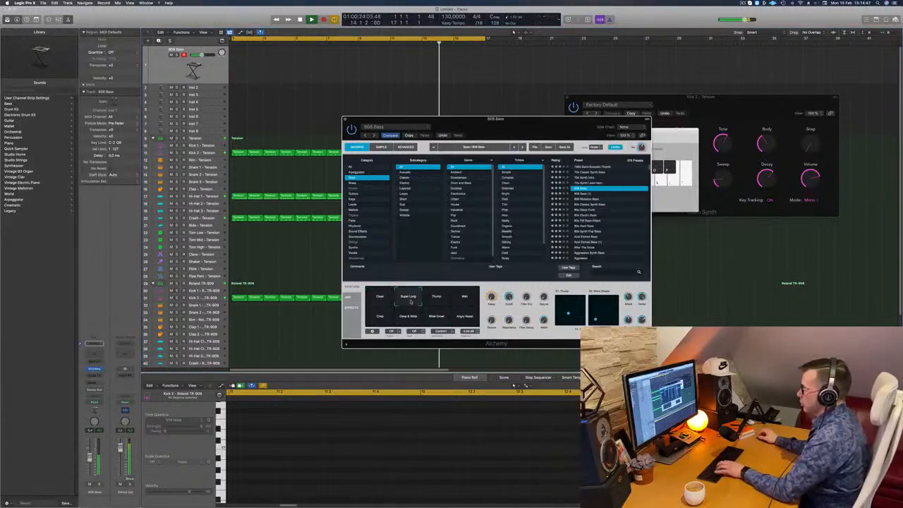
click(433, 300)
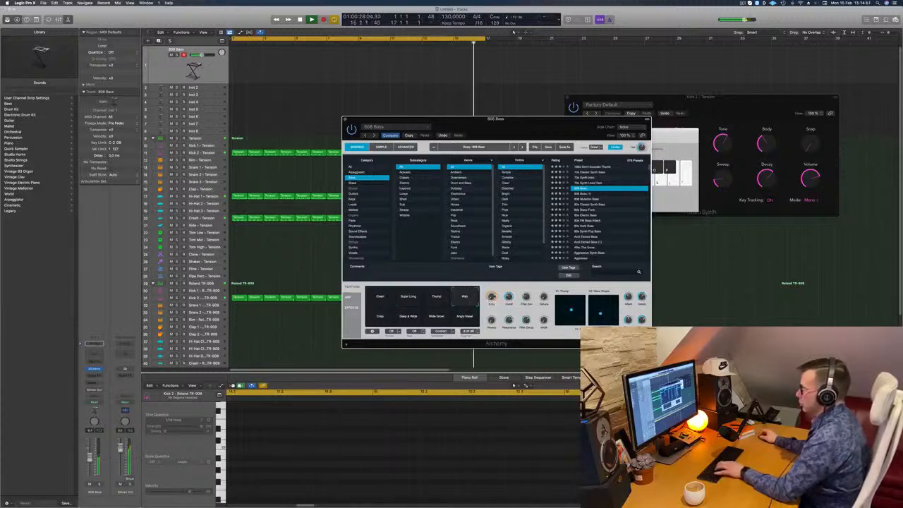
click(384, 318)
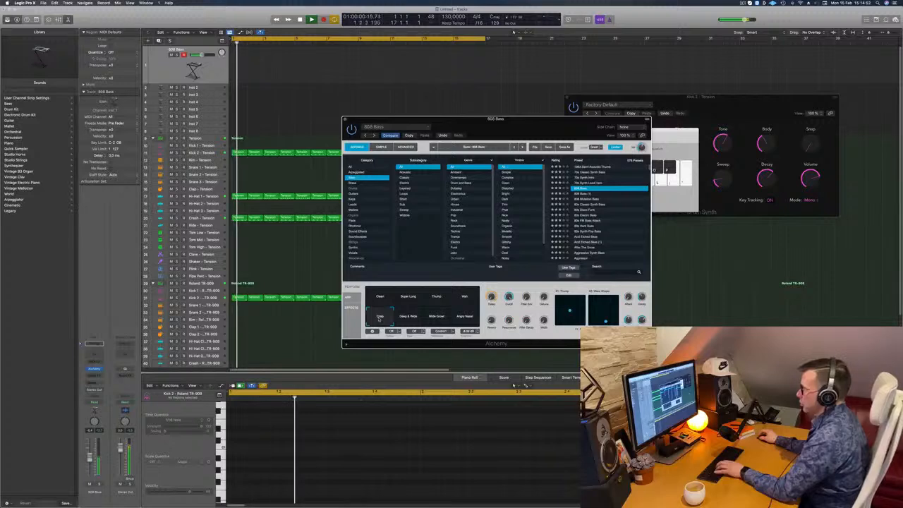
click(408, 318)
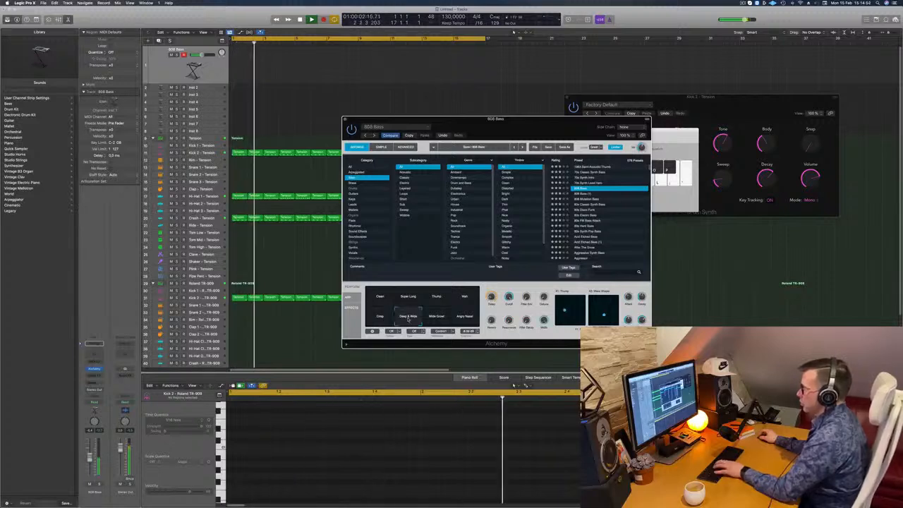
click(385, 318)
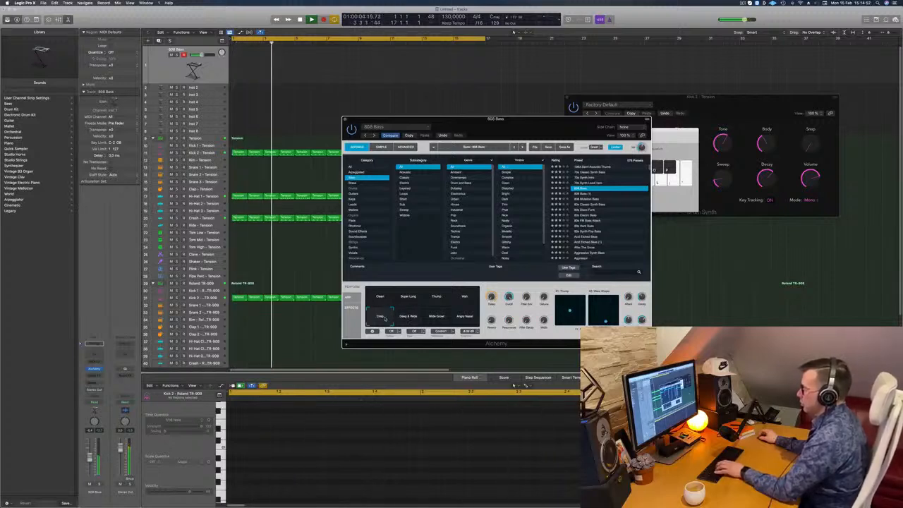
click(443, 318)
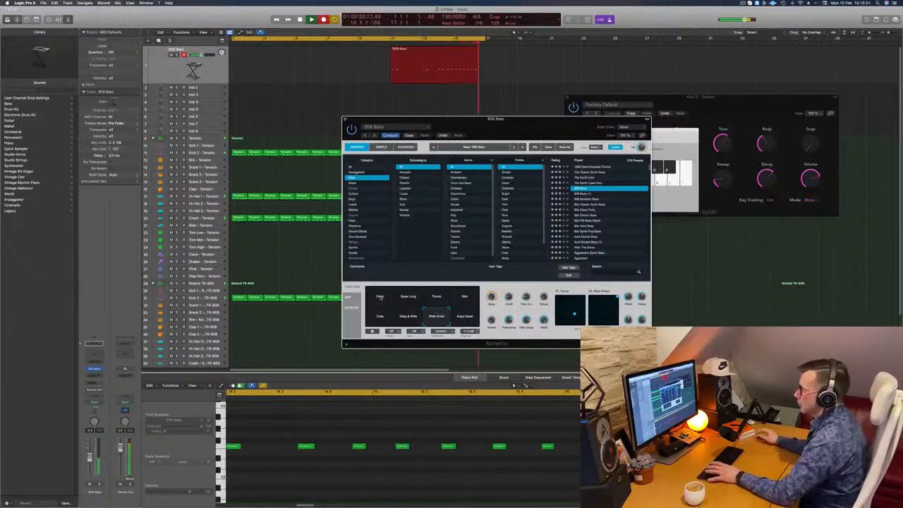
Stop recording the 808 Bass, delete the earlier part of the take, and move the remaining two-bar region to bar 1
key(space)
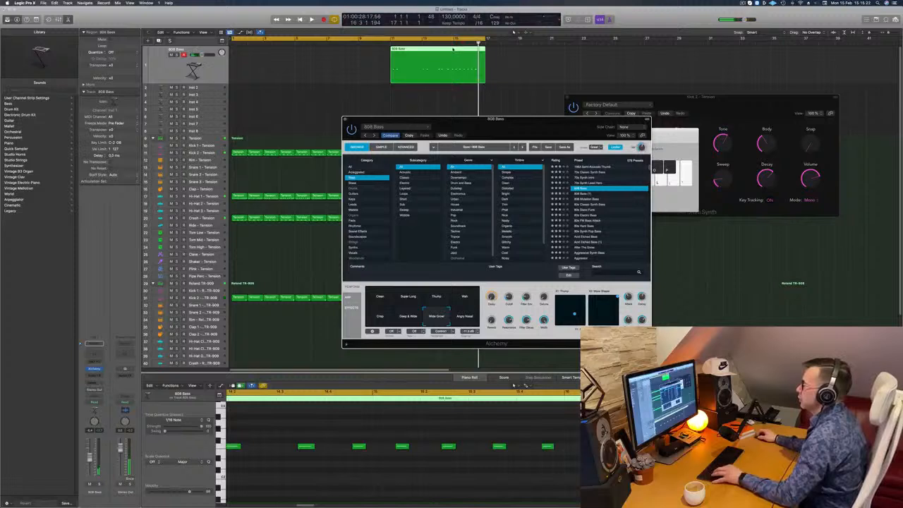
click(453, 50)
key(Delete)
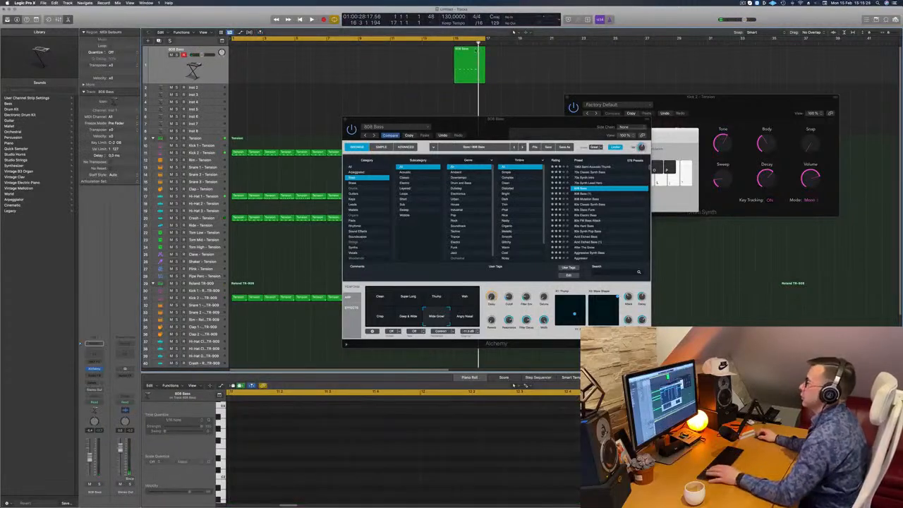
drag(470, 62, 249, 63)
key(space)
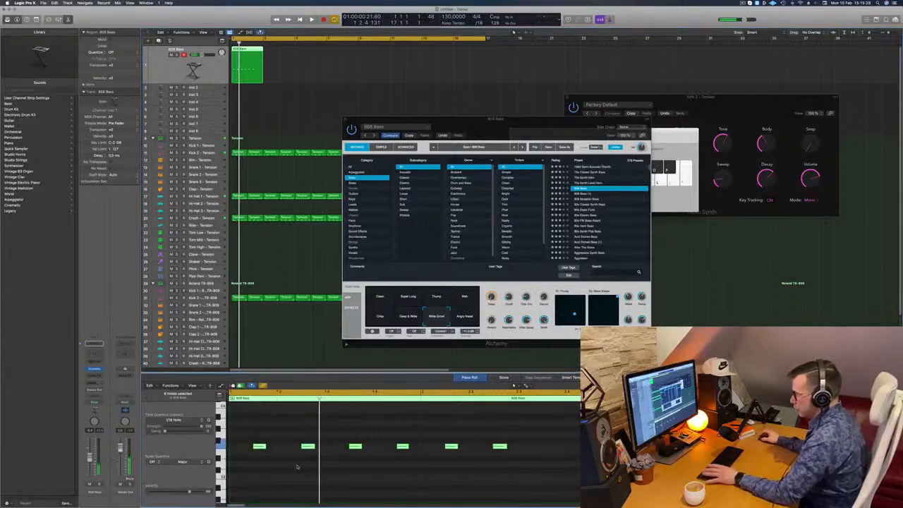
Trim the 808 Bass region to its first bar and copy it repeatedly to fill 16 bars
key(space)
scroll(301, 466, down, 1)
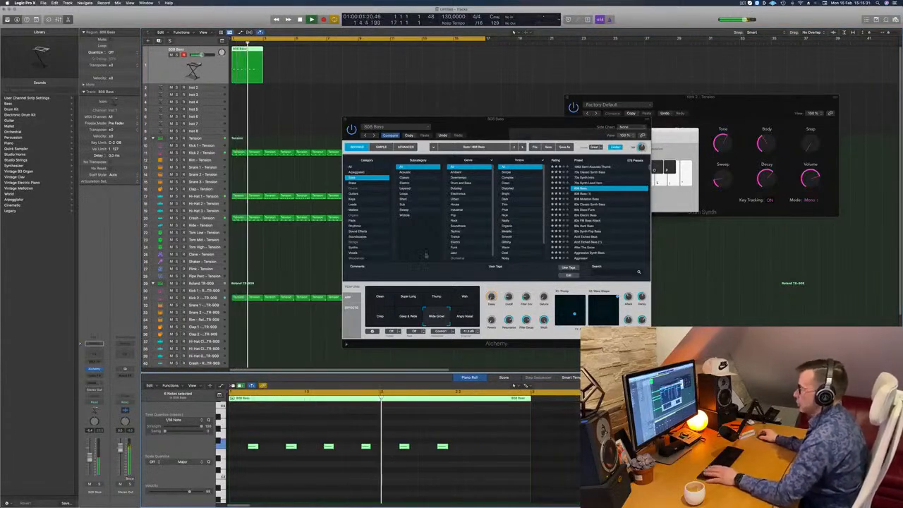
drag(248, 64, 263, 64)
click(257, 64)
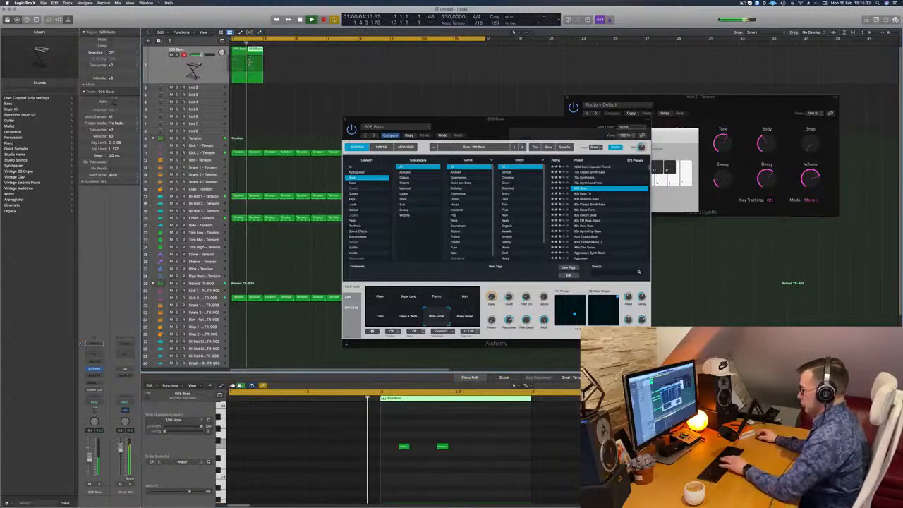
key(Delete)
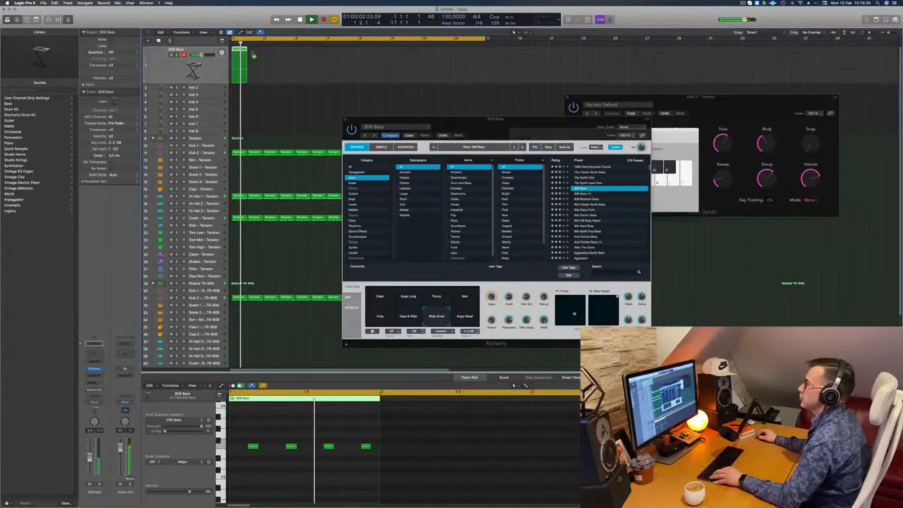
drag(288, 61, 306, 61)
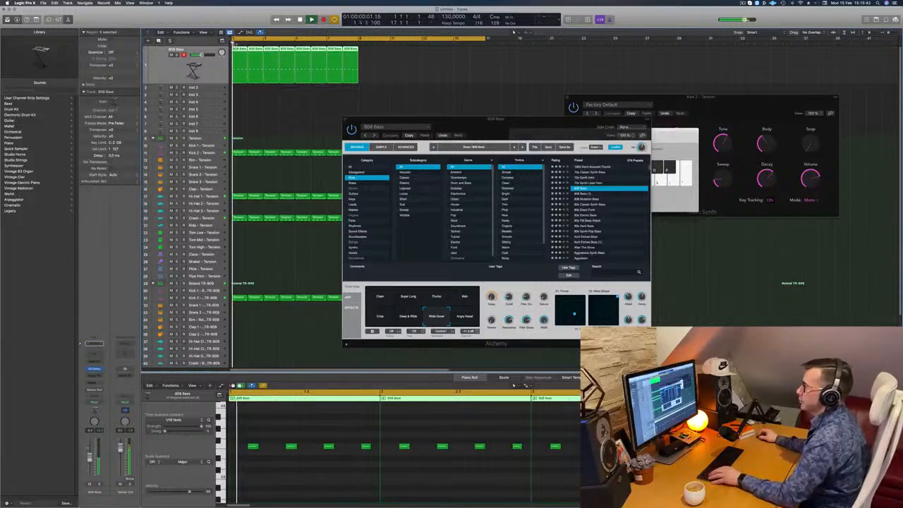
drag(240, 50, 371, 57)
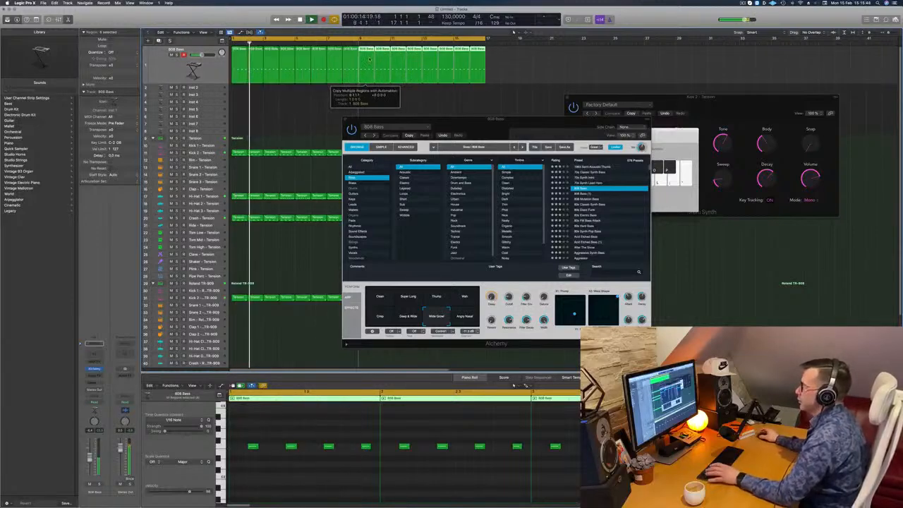
Tweak the 808 Bass performance knobs in Alchemy during playback and close the instrument window
drag(502, 120, 500, 72)
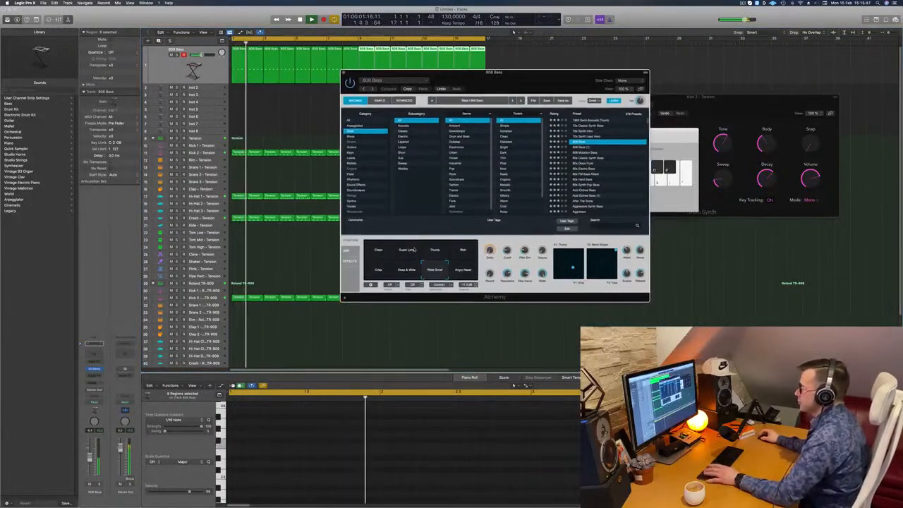
drag(495, 270, 495, 234)
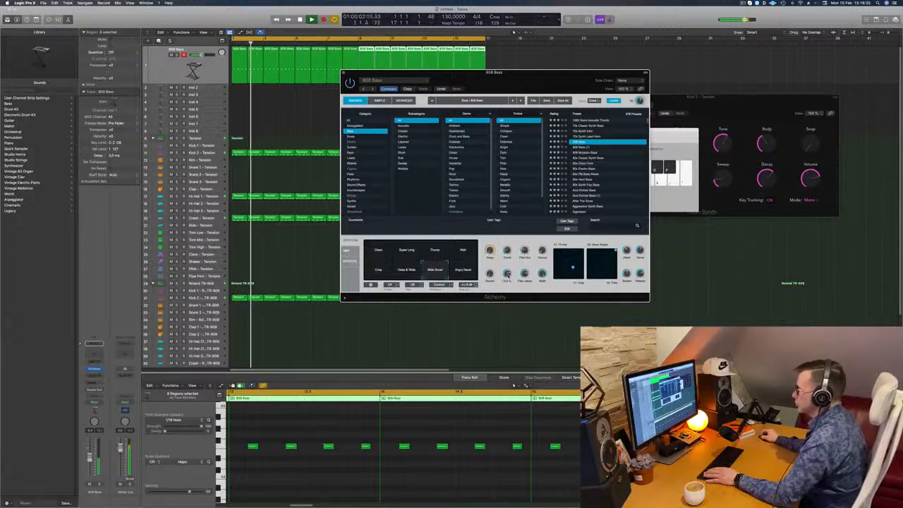
drag(525, 72, 551, 73)
key(Return)
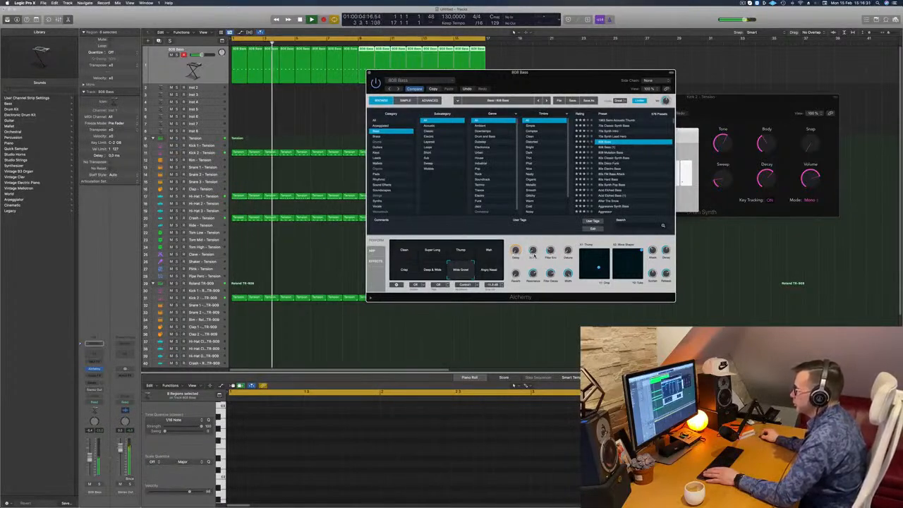
drag(546, 81, 540, 121)
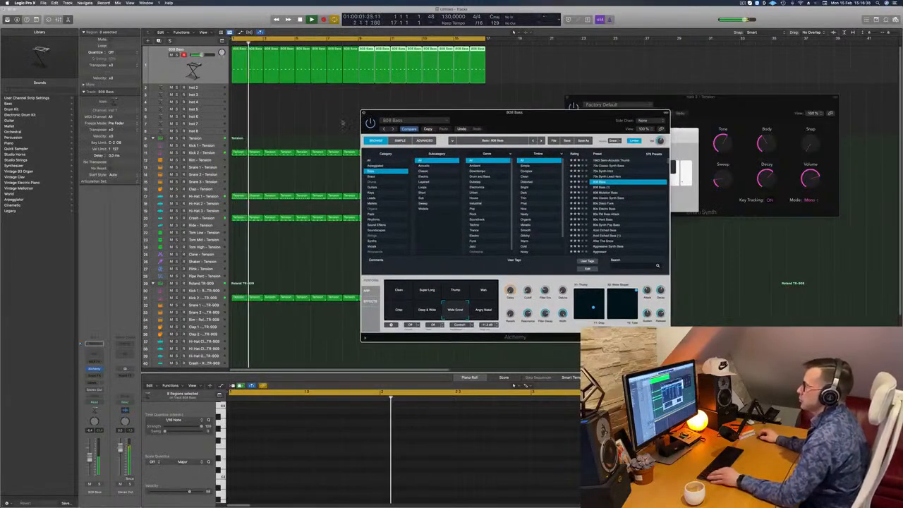
click(364, 112)
Select the Inst 2 track and open its Alchemy instrument, positioned clear of the track list
scroll(343, 121, down, 5)
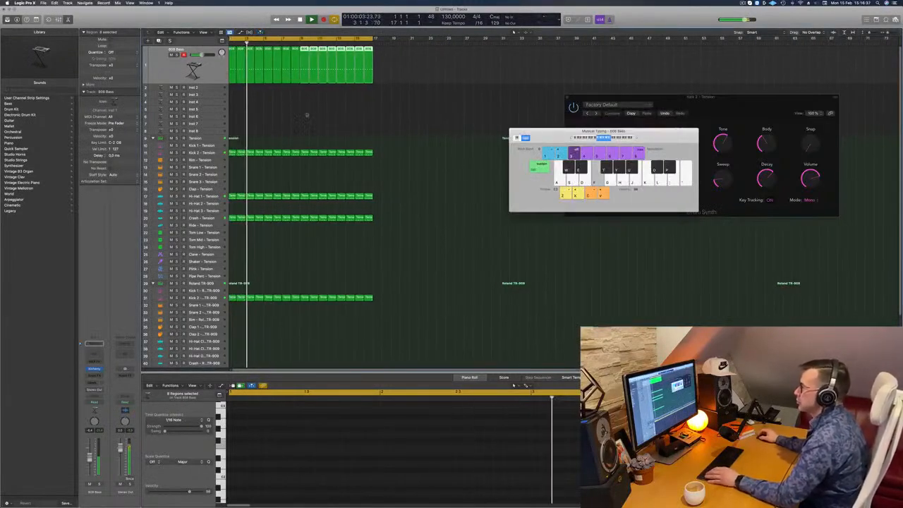
scroll(308, 115, left, 1)
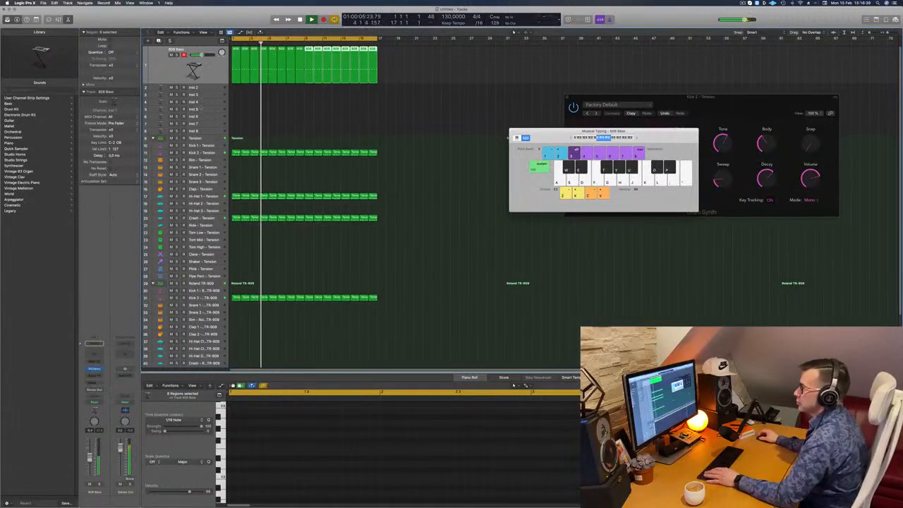
click(208, 89)
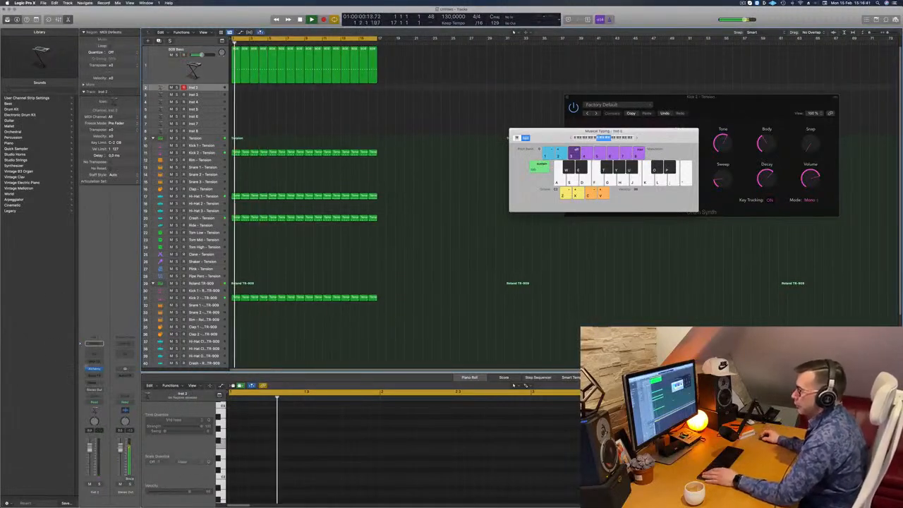
click(94, 368)
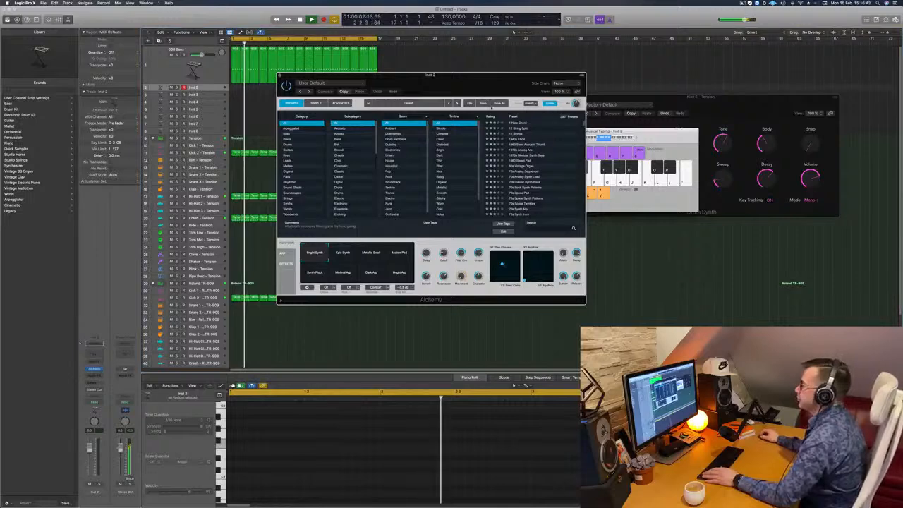
drag(463, 86, 588, 111)
drag(531, 109, 494, 108)
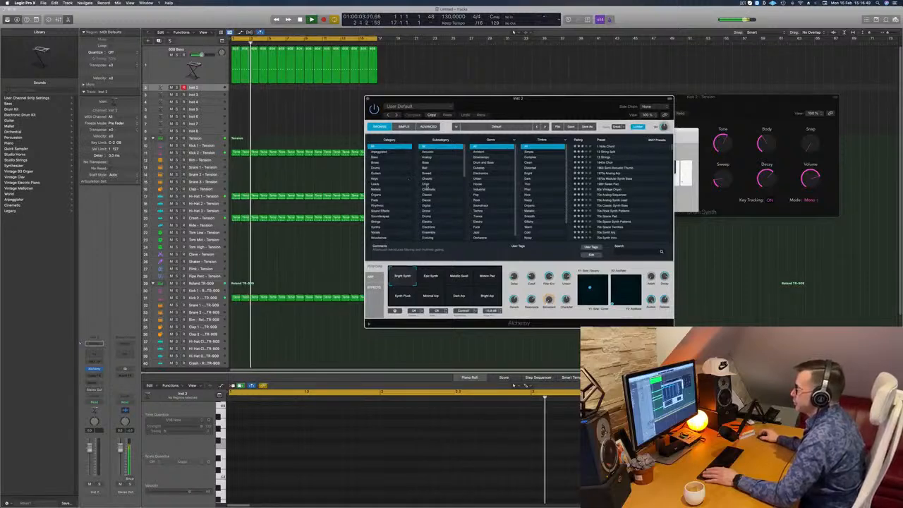
Filter Alchemy's presets by the Techno genre, load 80s Hard Bass, and lower the track's channel volume
click(482, 210)
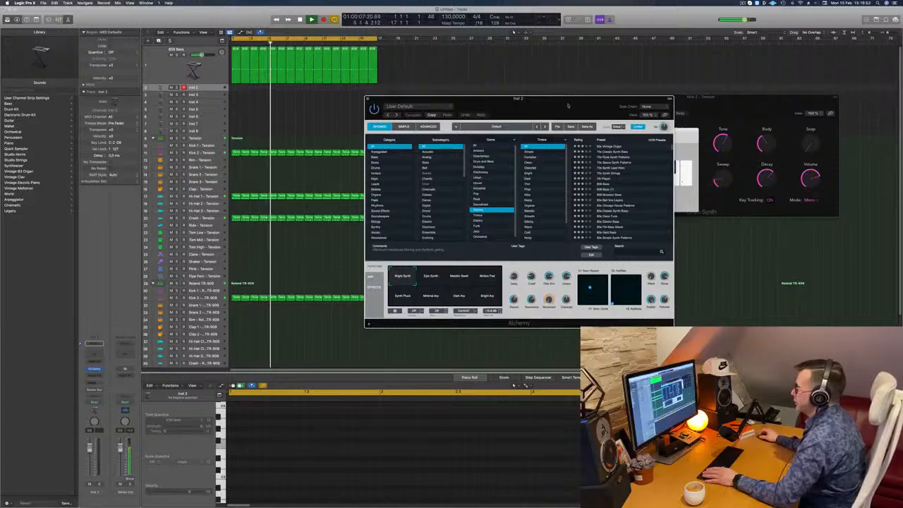
drag(568, 106, 523, 108)
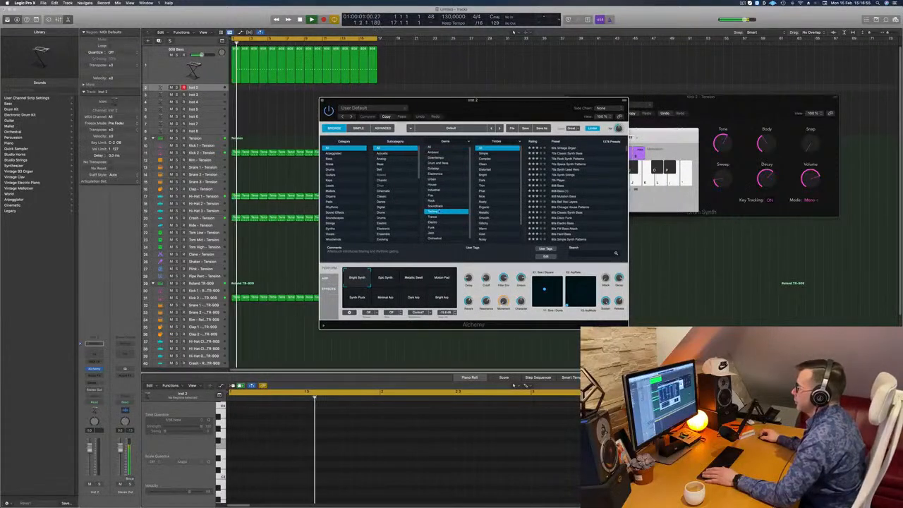
scroll(593, 197, down, 5)
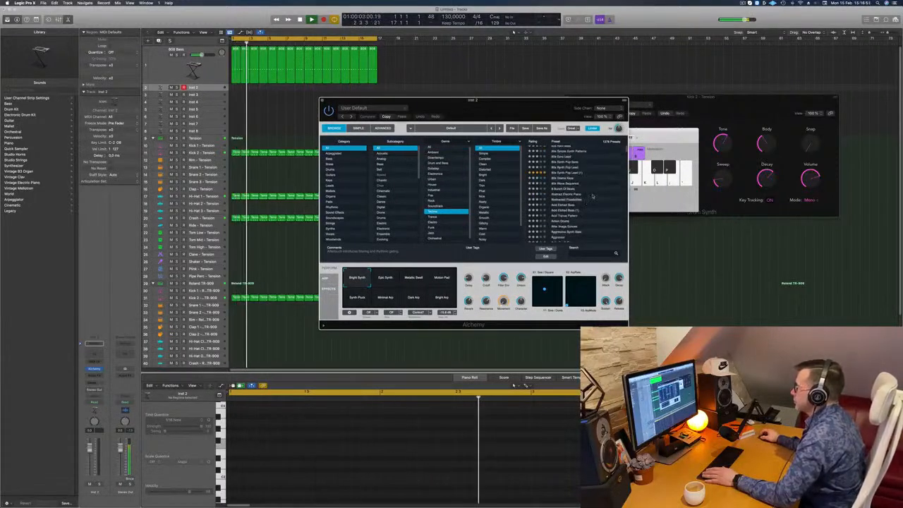
scroll(585, 194, up, 2)
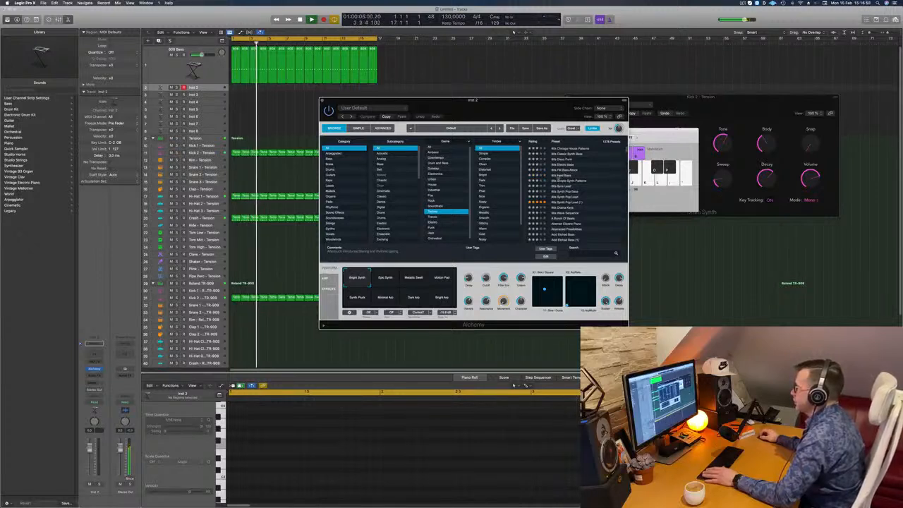
click(553, 175)
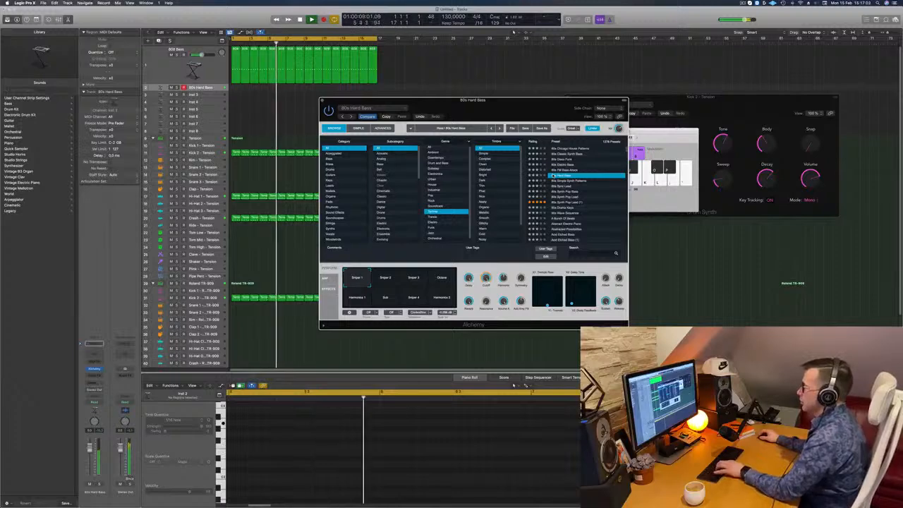
drag(536, 104, 547, 168)
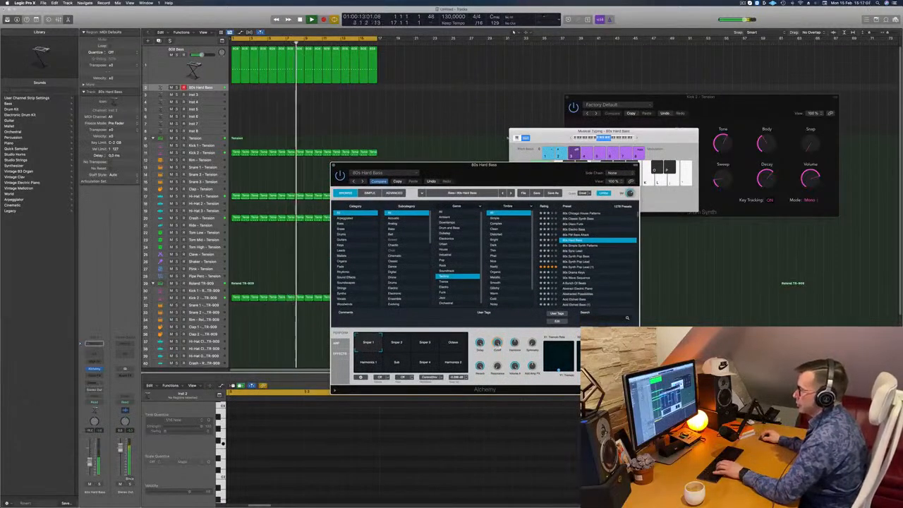
drag(90, 461, 90, 471)
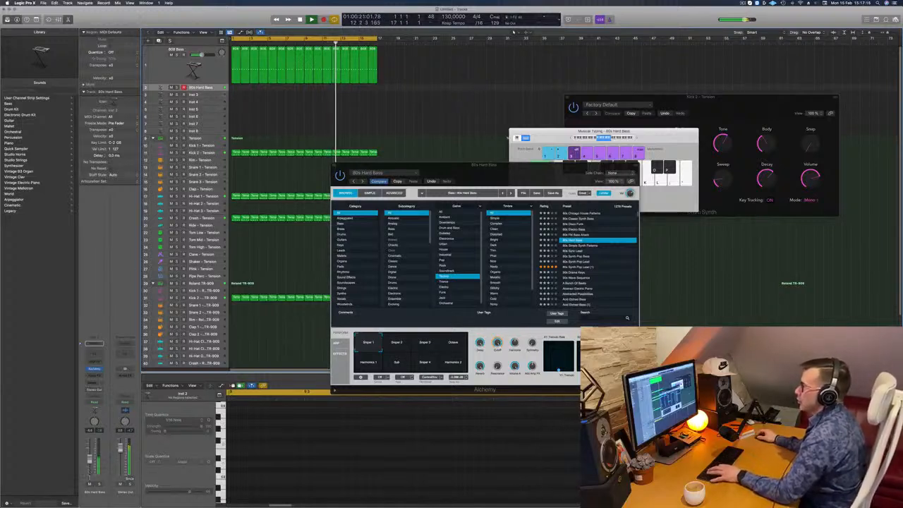
Copy the first 808 Bass region to the 80s Hard Bass track and reduce it to one note spanning the full bar
drag(235, 72, 236, 88)
drag(246, 50, 237, 50)
key(space)
click(234, 88)
drag(283, 434, 369, 471)
key(Delete)
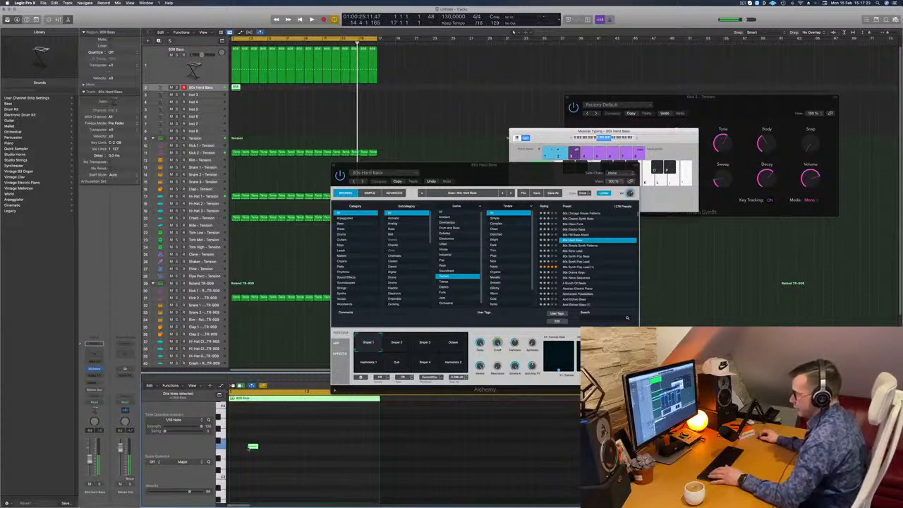
drag(248, 447, 381, 452)
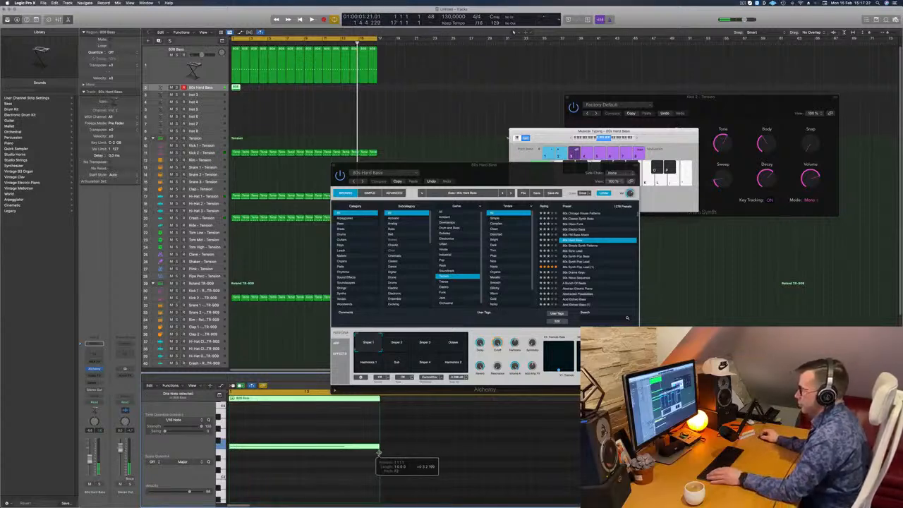
Repeat the one-bar 80s Hard Bass region across 16 bars and play it back with the drums
key(space)
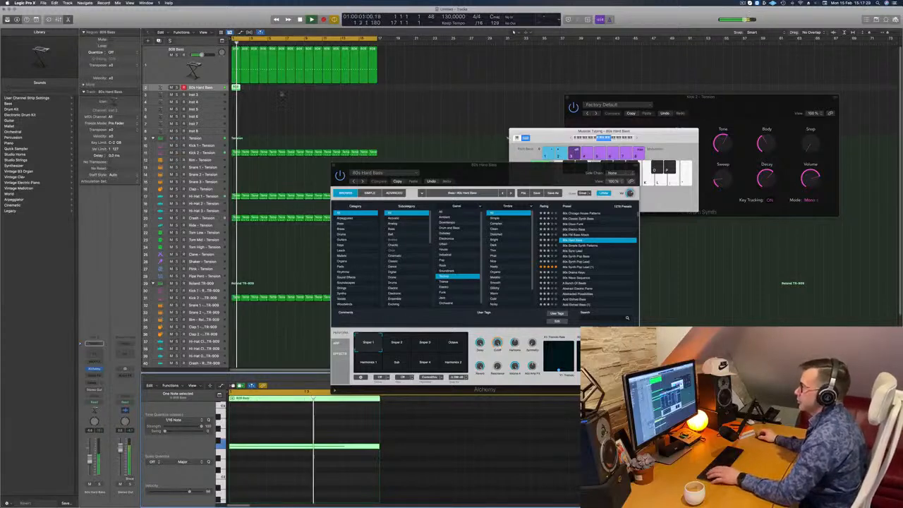
key(space)
drag(236, 87, 318, 93)
key(space)
drag(484, 165, 573, 74)
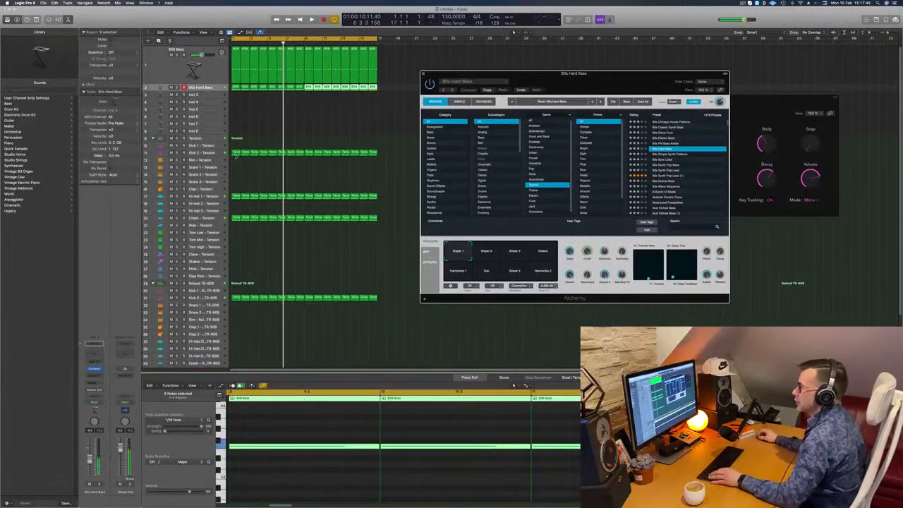
Copy the first Kick 2 - Tension region to the Snare 1 - Tension track and keep only the hits on beats 2 and 4
click(236, 153)
drag(235, 167, 235, 167)
drag(238, 440, 227, 456)
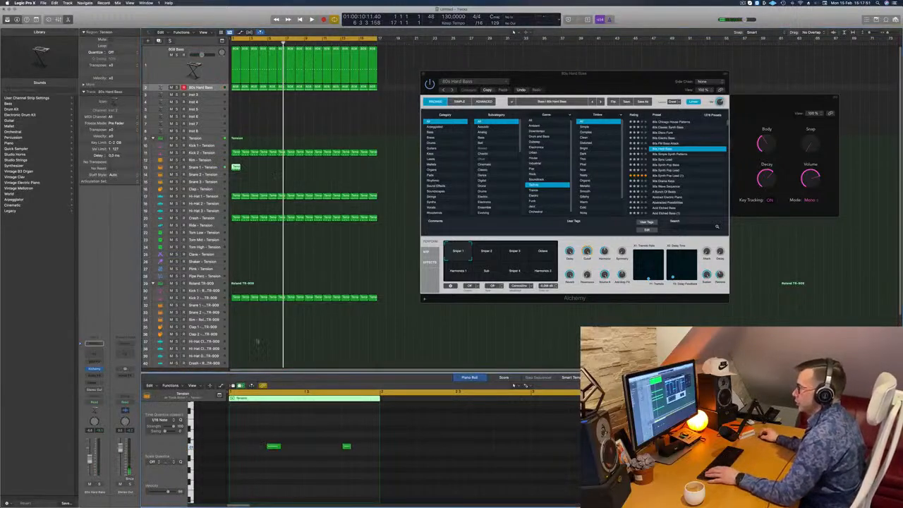
Shift both hits in the Snare 1 - Tension region up to a higher pitch and play them back
scroll(249, 426, up, 3)
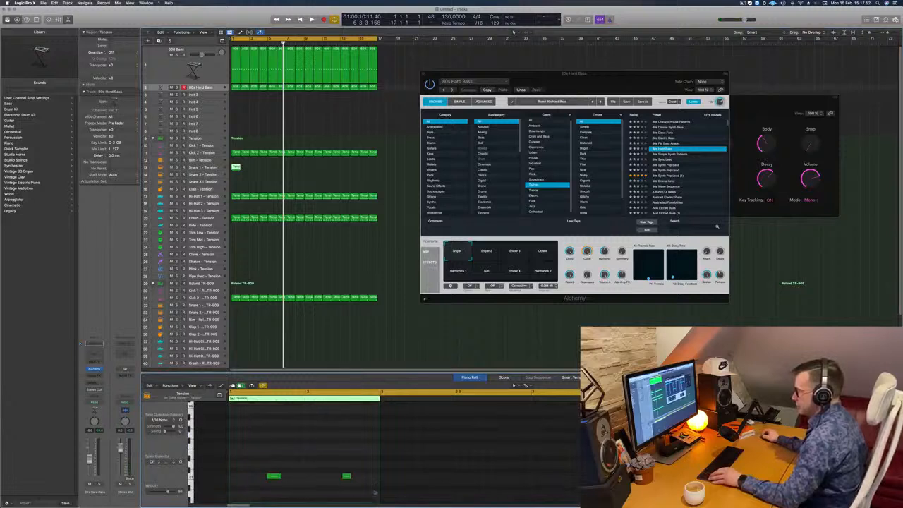
drag(248, 453, 387, 496)
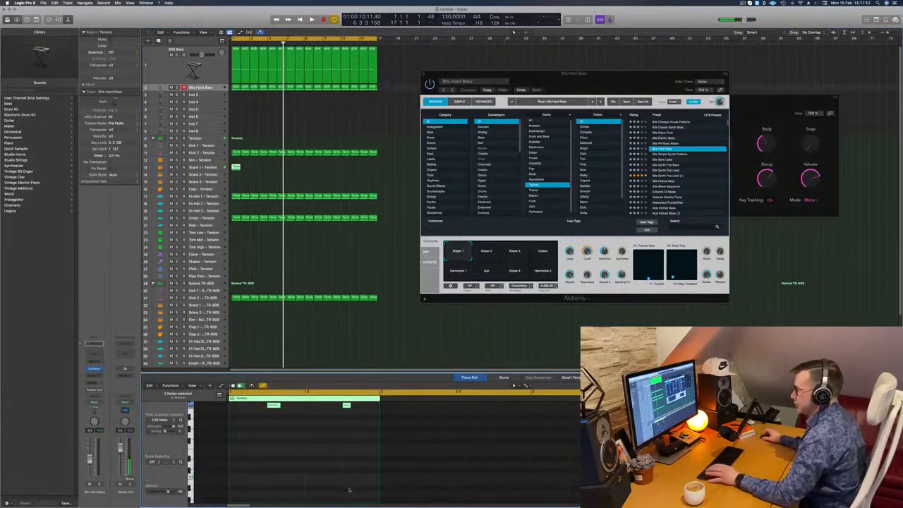
scroll(349, 489, up, 7)
key(space)
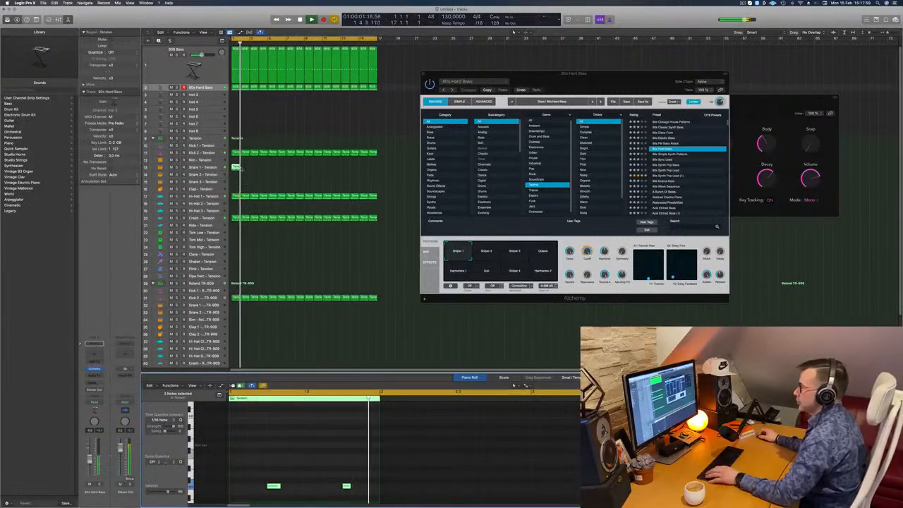
Repeat the one-bar Snare 1 - Tension region until it fills the 16-bar loop
drag(236, 167, 306, 172)
shift+click(237, 168)
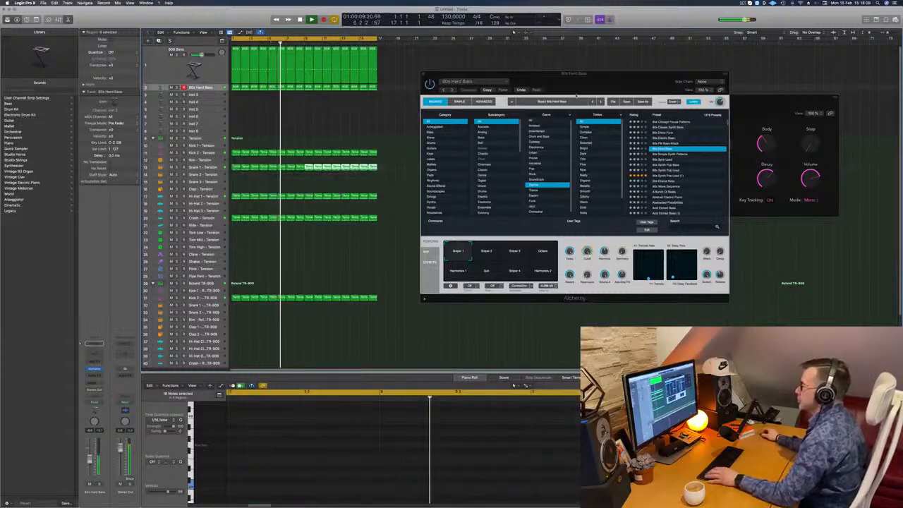
Adjust the second bus send level on the Snare 1 - Tension track while the loop plays from the start
drag(649, 75, 695, 70)
click(203, 167)
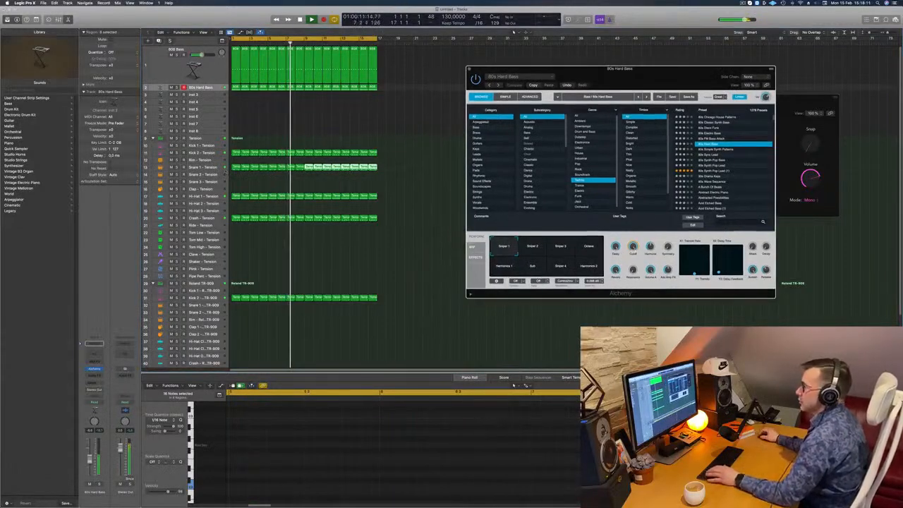
key(Return)
drag(101, 381, 100, 379)
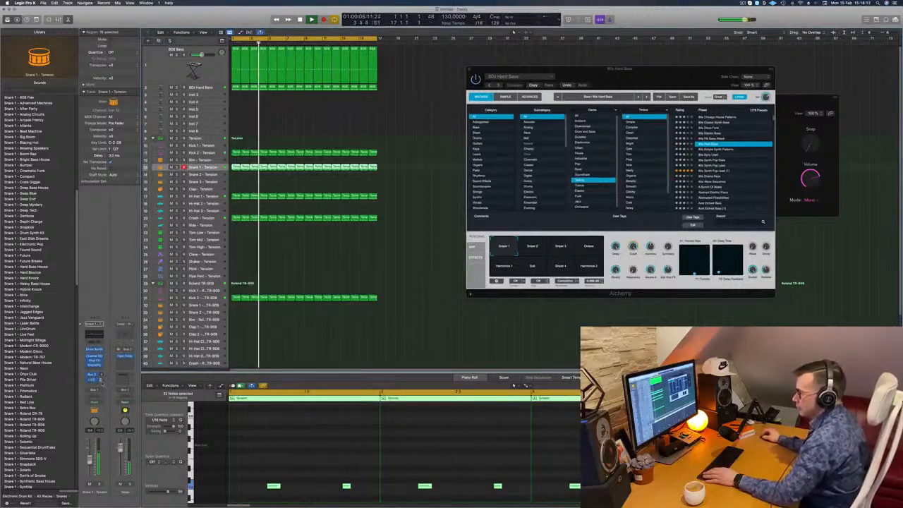
click(396, 255)
scroll(393, 259, down, 2)
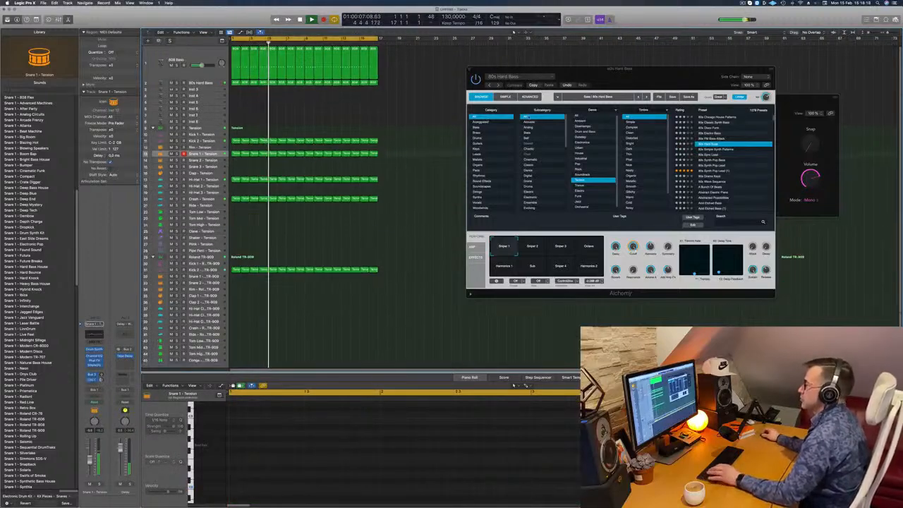
Close the Alchemy window and add a send from the 80s Hard Bass track to the bus feeding Aux 7
drag(632, 81, 560, 89)
scroll(365, 90, down, 1)
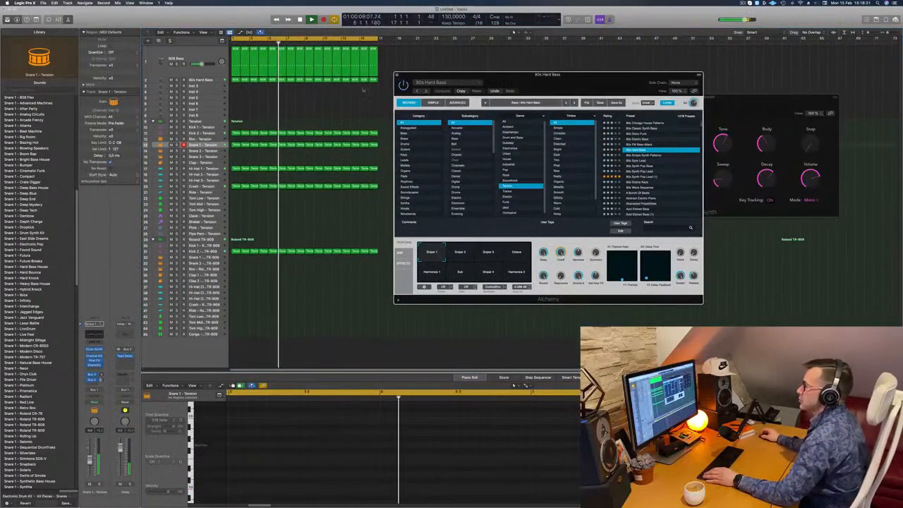
key(super+w)
click(201, 80)
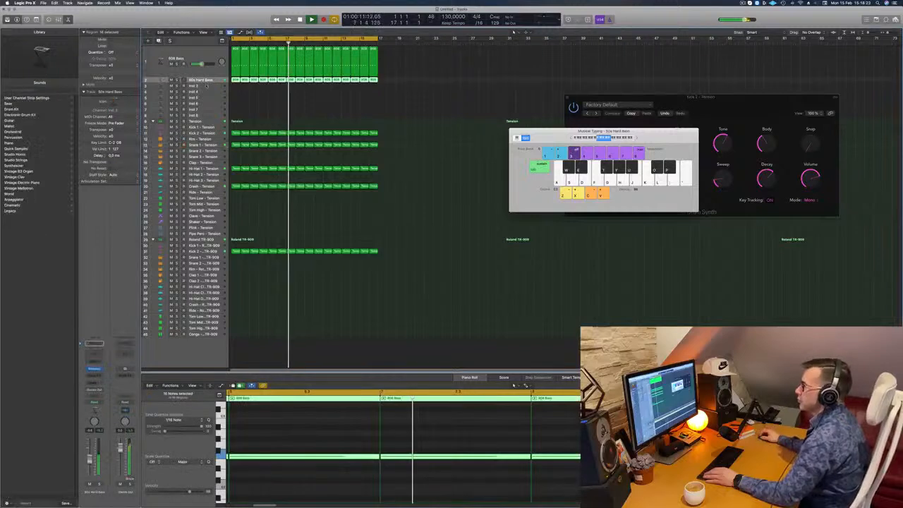
key(Return)
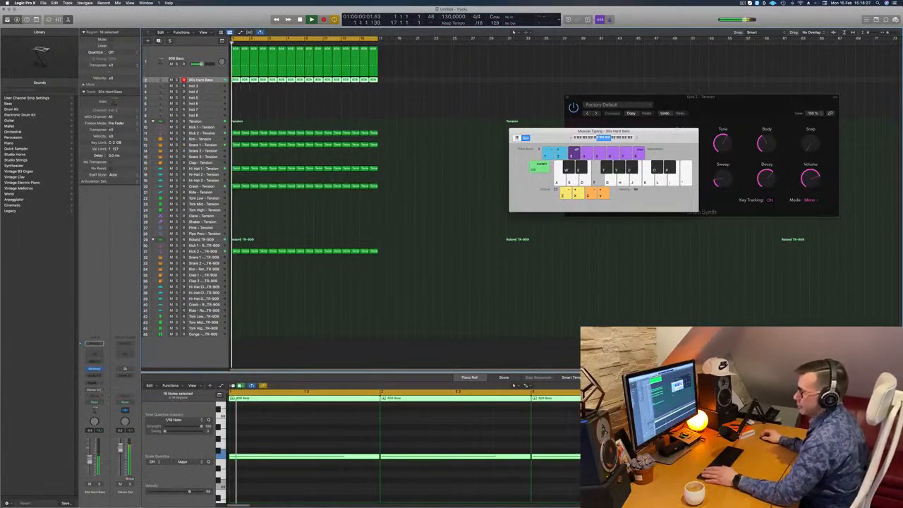
click(91, 385)
mouse_move(93, 390)
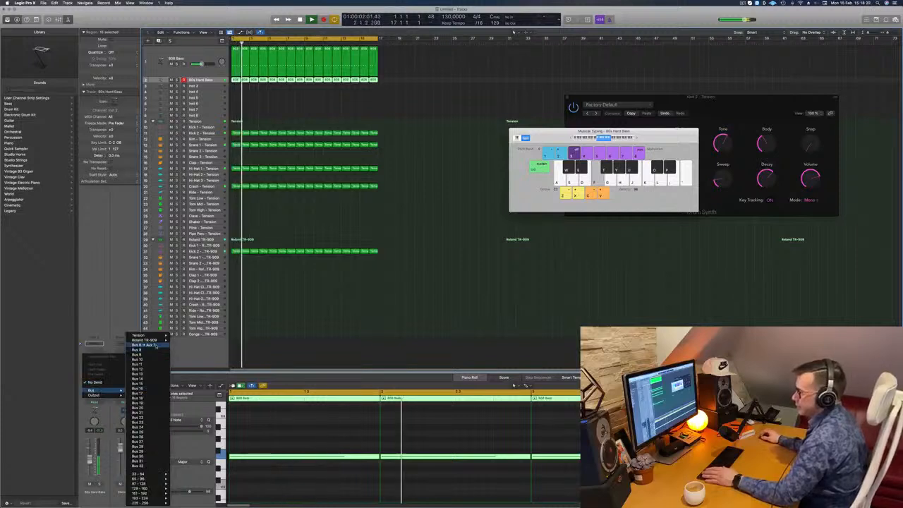
click(148, 345)
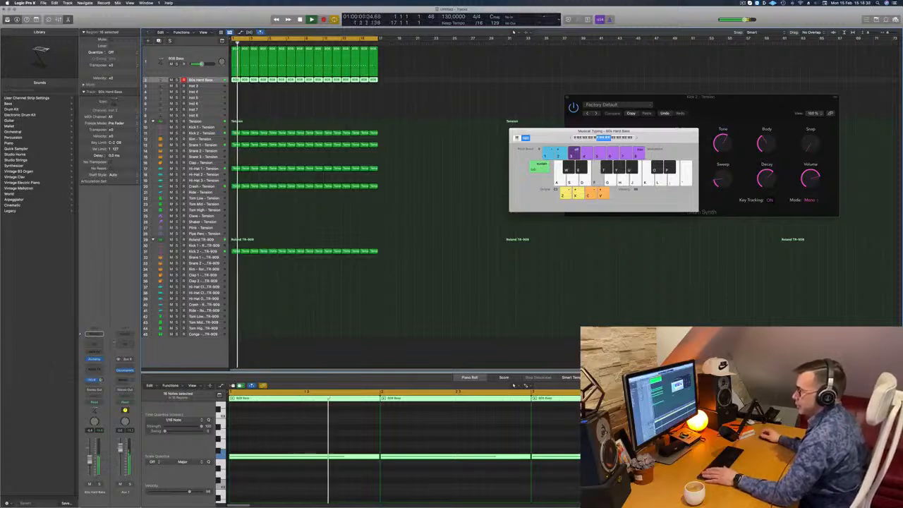
Insert a stereo Compressor after the ChromaVerb on Aux 7
click(127, 376)
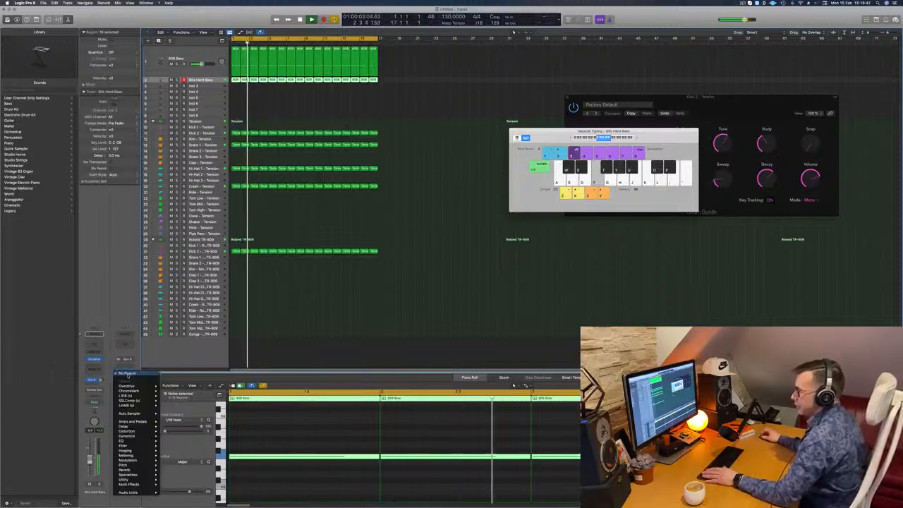
mouse_move(127, 431)
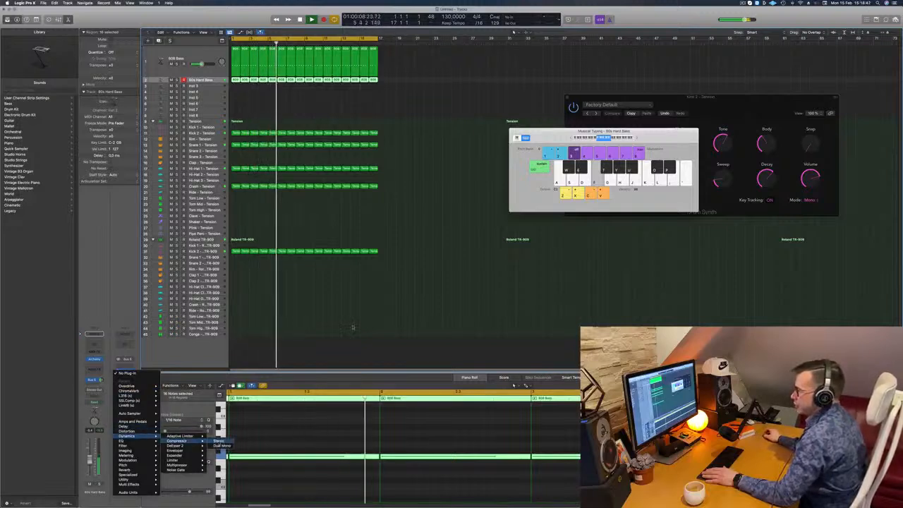
click(219, 437)
drag(493, 76, 564, 87)
Set the Aux 7 Compressor's side chain source to Kick 2 - Tension (Inst 10)
click(596, 94)
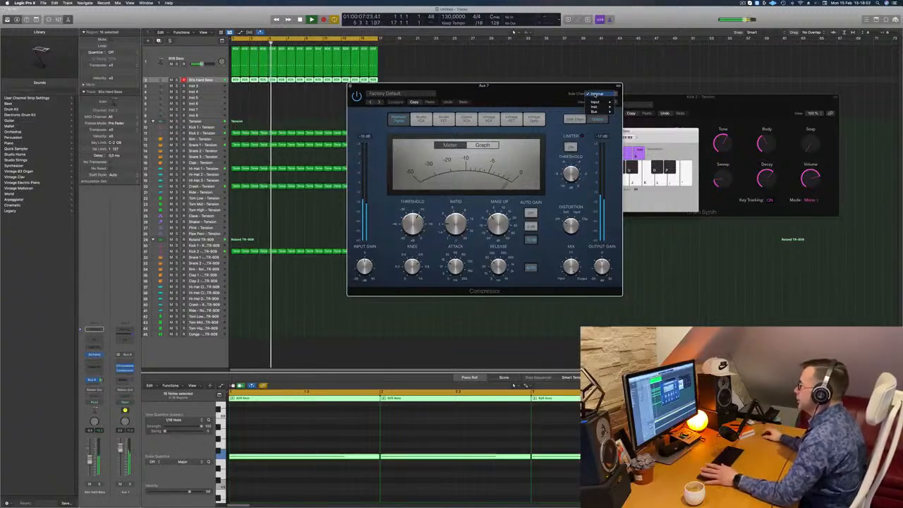
mouse_move(596, 107)
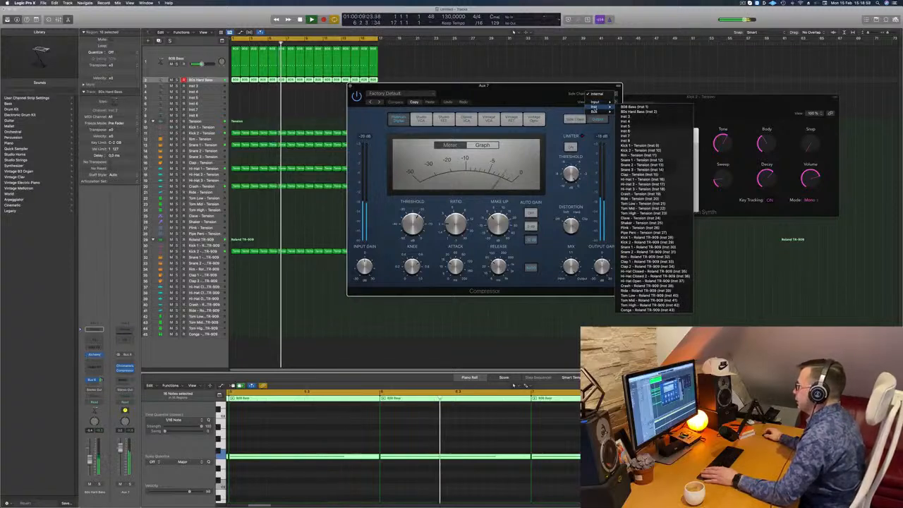
click(626, 141)
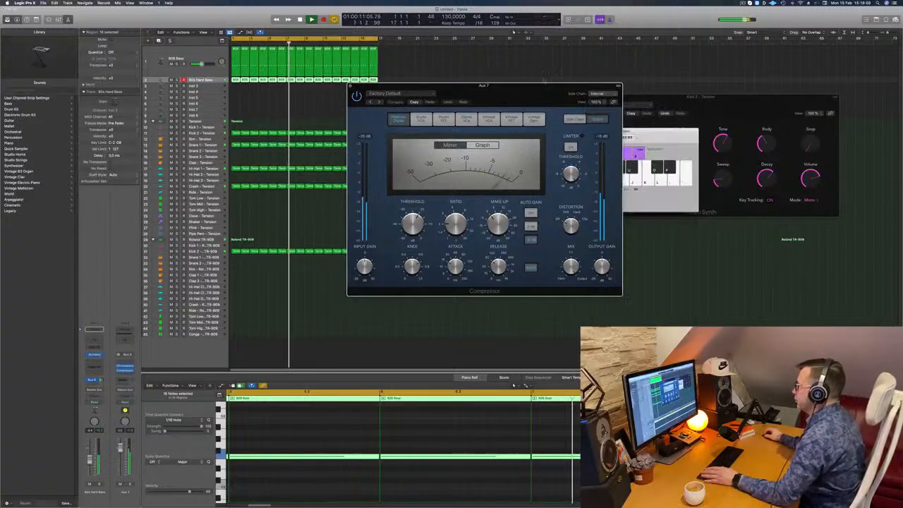
click(597, 94)
mouse_move(603, 89)
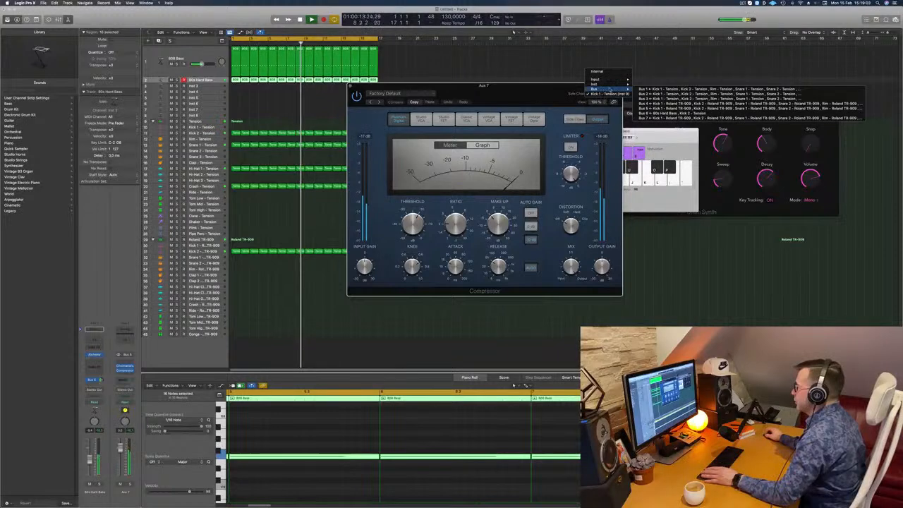
click(647, 128)
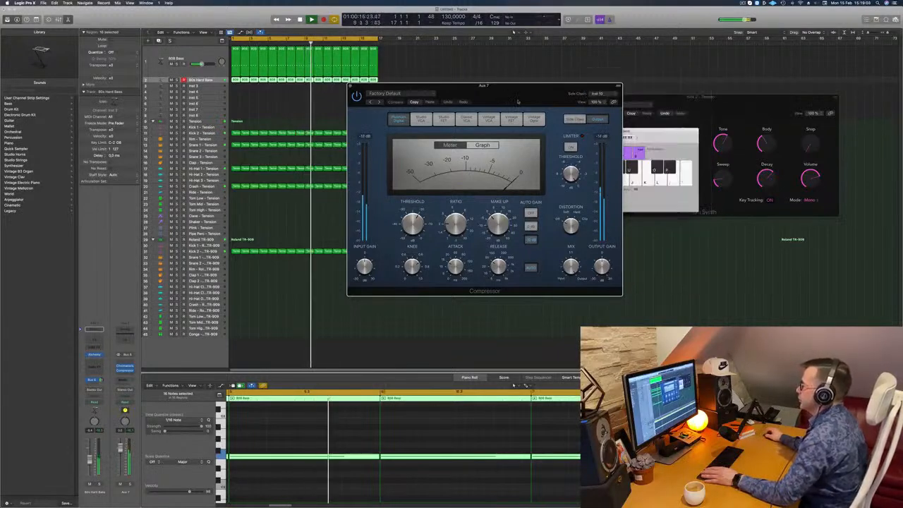
Adjust the Aux 7 Compressor's threshold while the loop plays, and close the plug-in window
drag(518, 102, 528, 102)
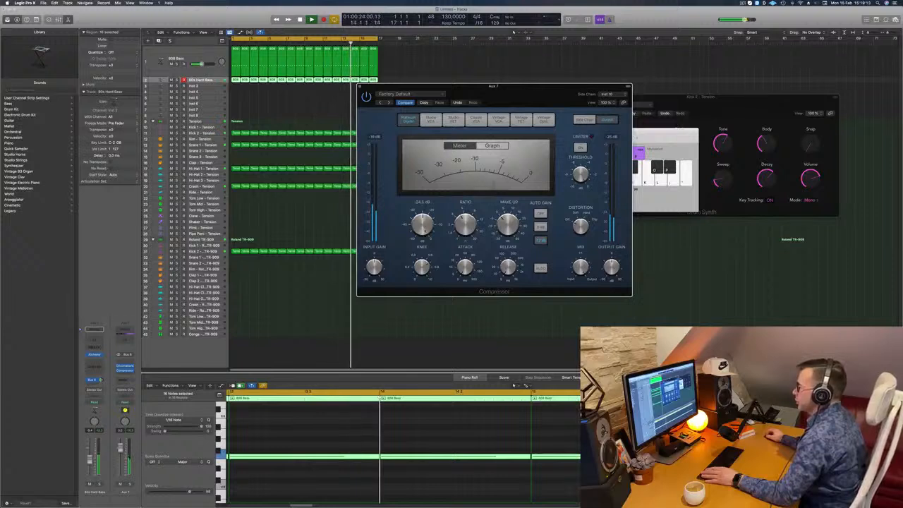
drag(425, 231, 428, 215)
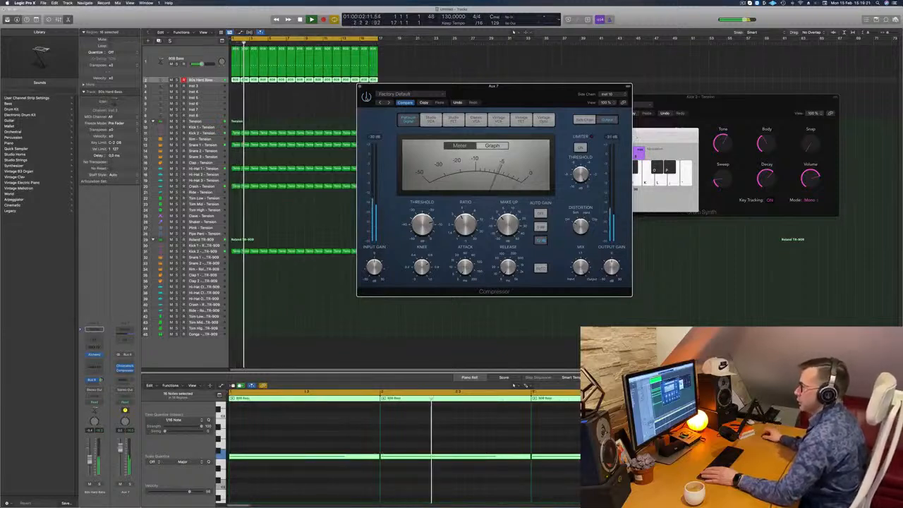
drag(514, 96, 519, 97)
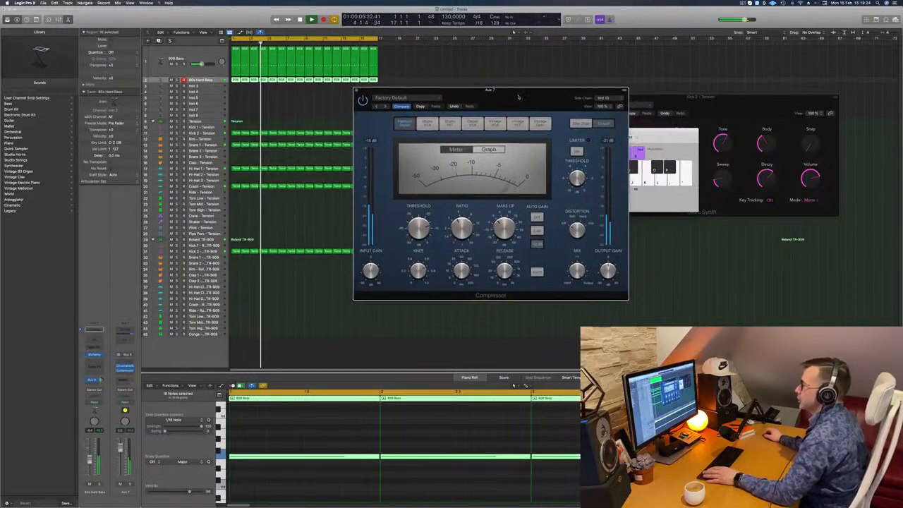
click(356, 90)
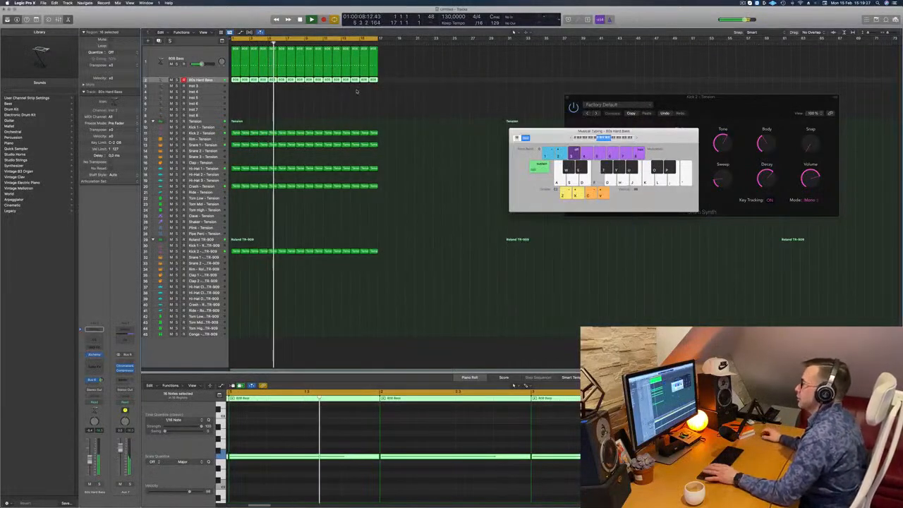
Replay the loop from the start, select the Inst 3 track, and open its Alchemy instrument
drag(536, 131, 683, 118)
click(308, 100)
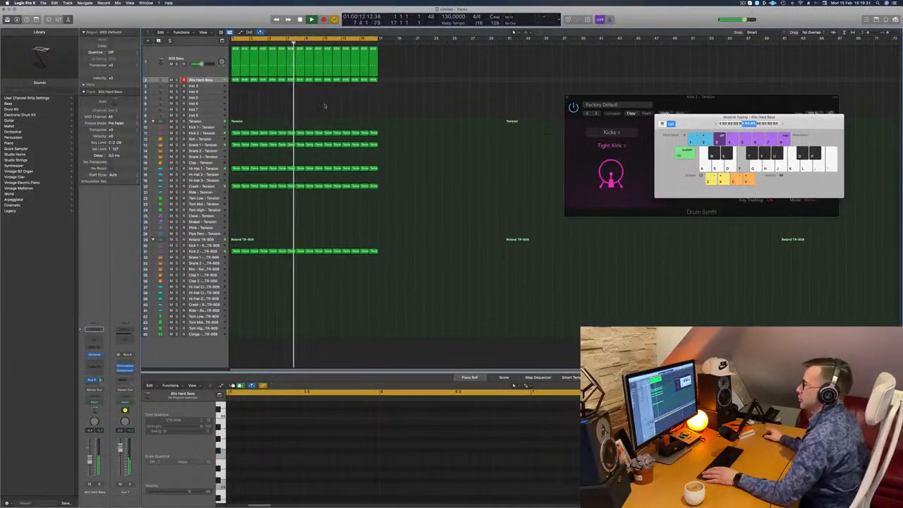
key(space)
key(space)
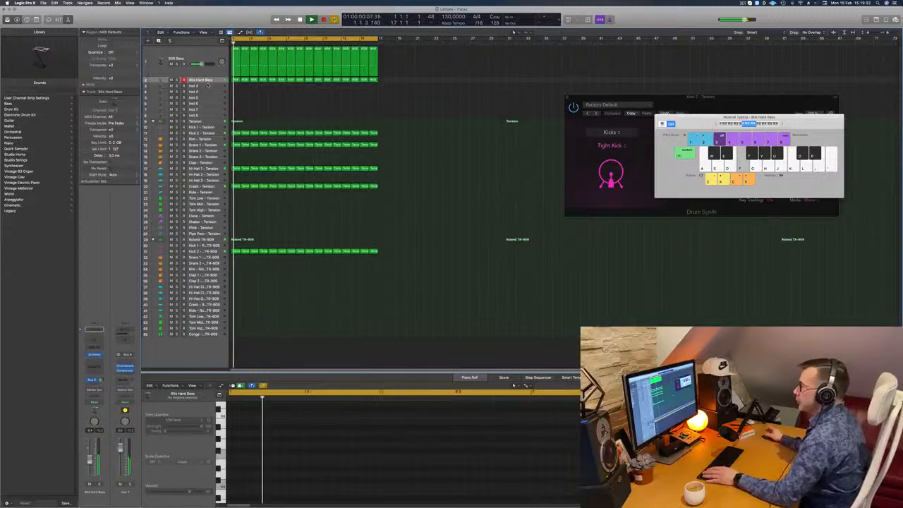
click(206, 85)
key(space)
key(space)
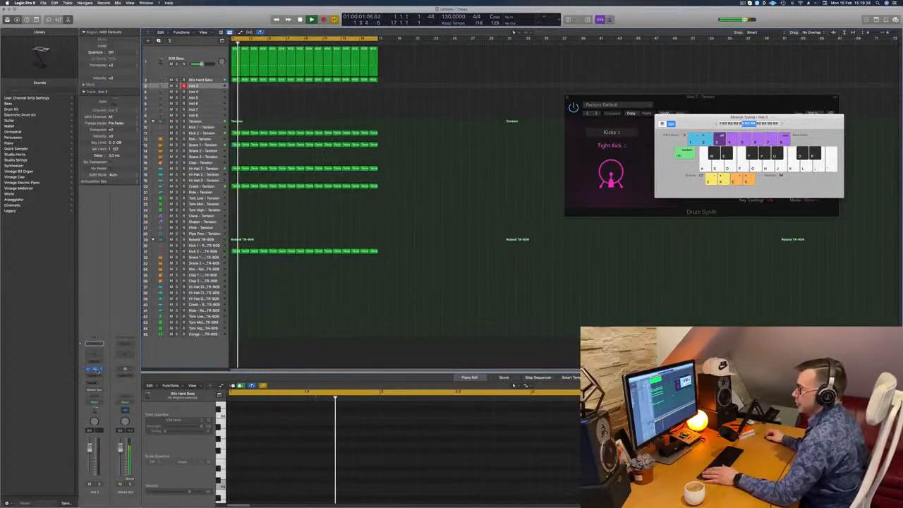
click(95, 369)
drag(496, 92, 561, 110)
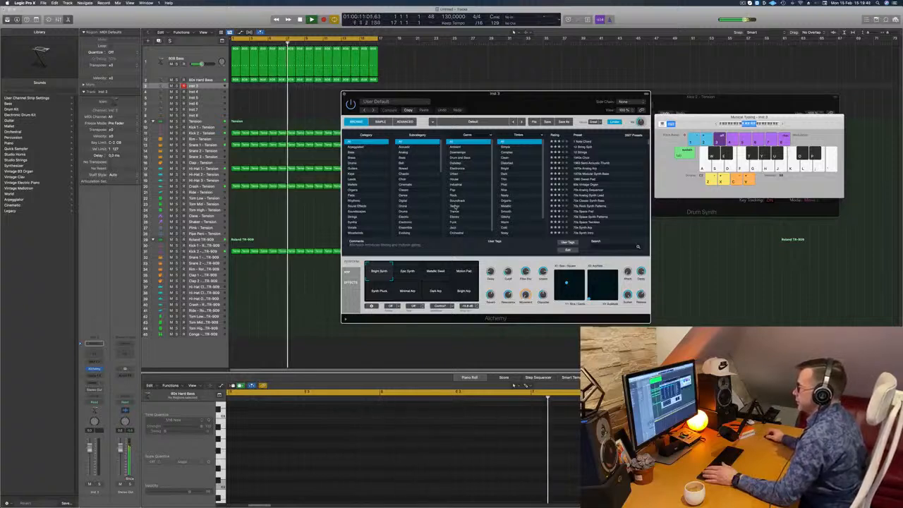
Filter Alchemy's presets by the Techno genre and load Backwards Flurry on Inst 3
click(457, 206)
scroll(610, 201, down, 5)
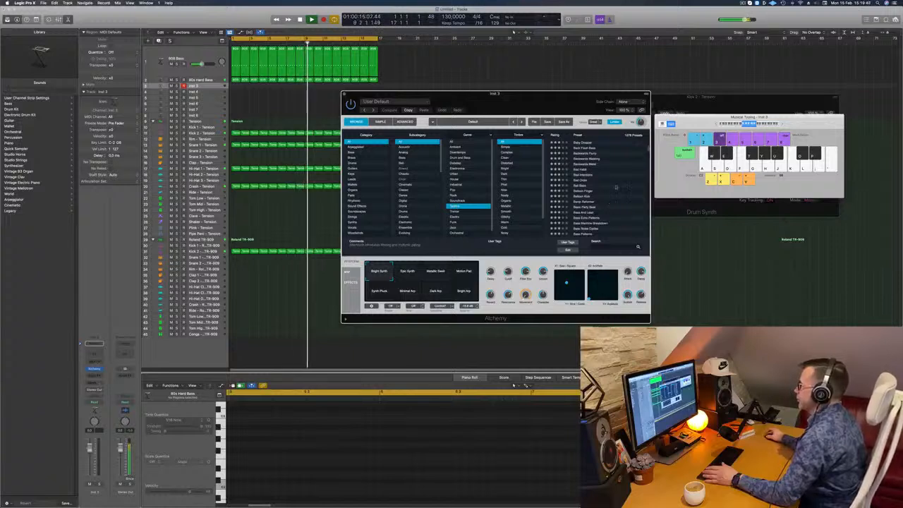
click(587, 153)
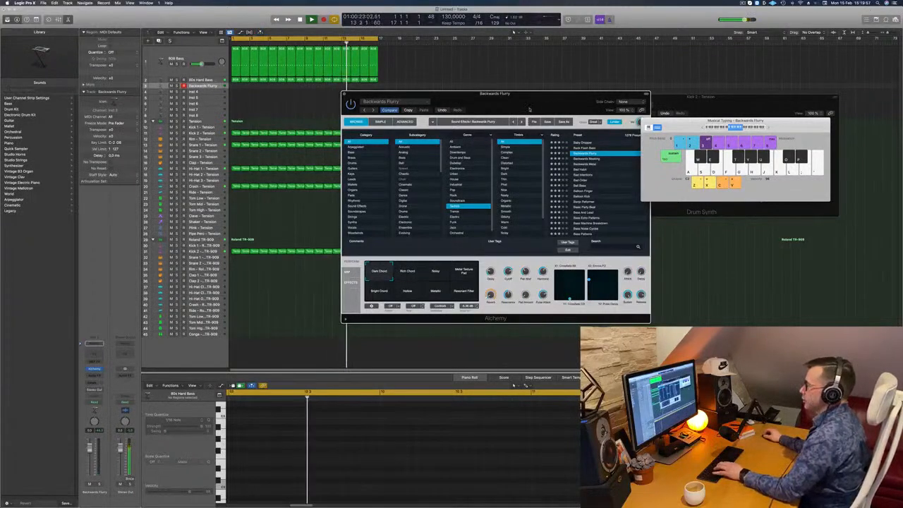
Audition Backwards Flurry with a few test notes over the playing loop, keeping its track selected
drag(416, 95, 387, 96)
key(h)
click(212, 86)
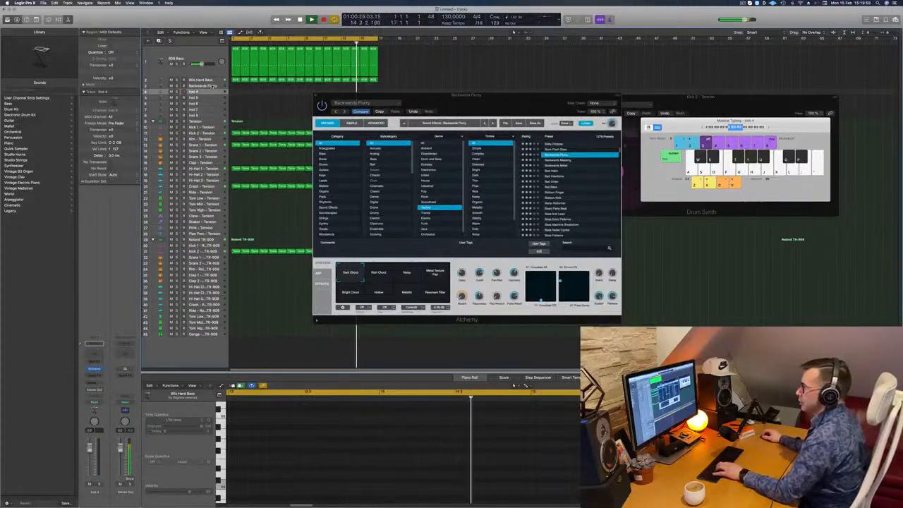
key(f)
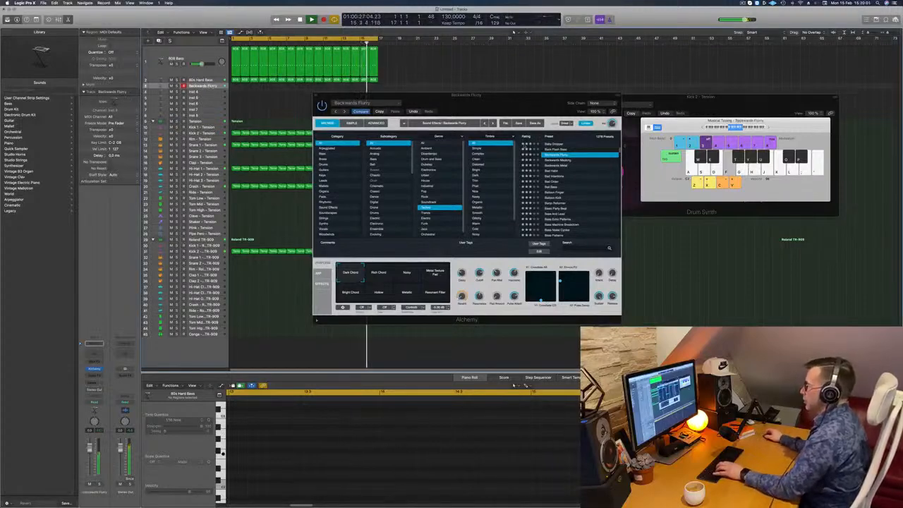
Lower the Backwards Flurry track's channel volume and try the Rich Chord and Metal Texture Pad performance snapshots
drag(423, 96, 477, 79)
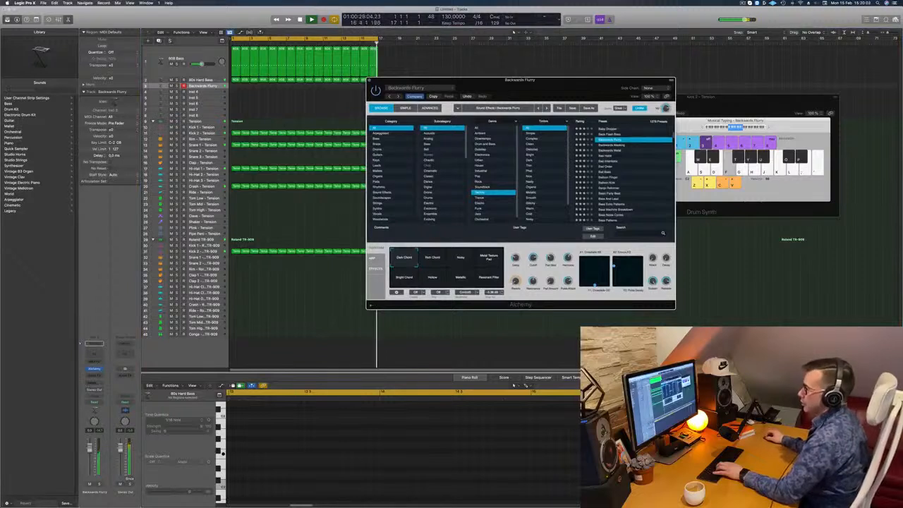
drag(90, 448, 89, 461)
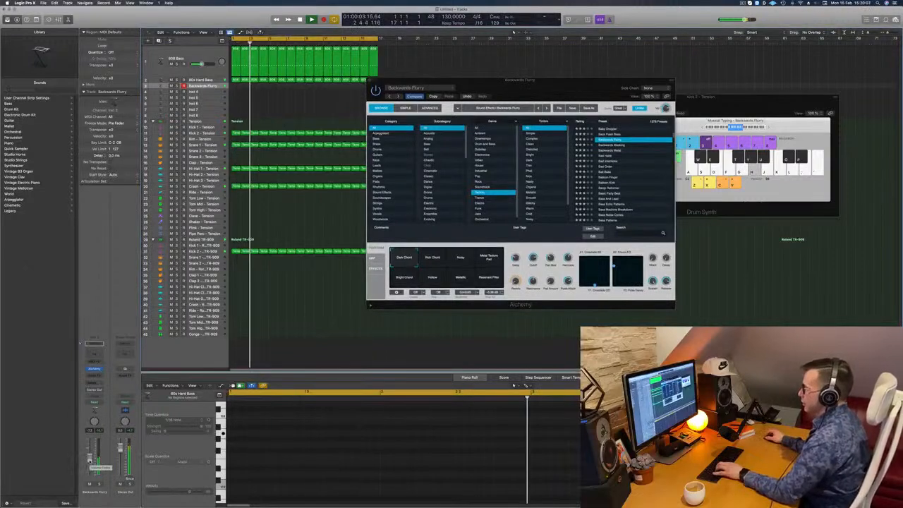
click(430, 257)
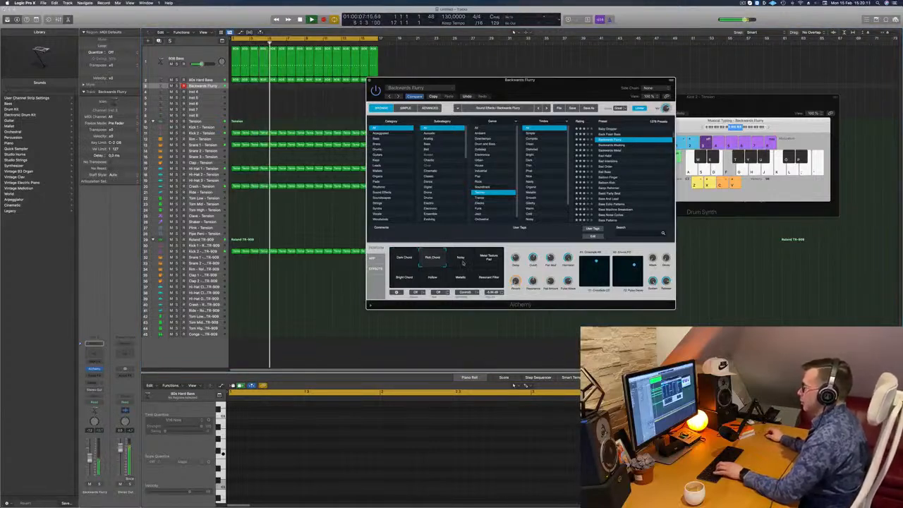
click(490, 259)
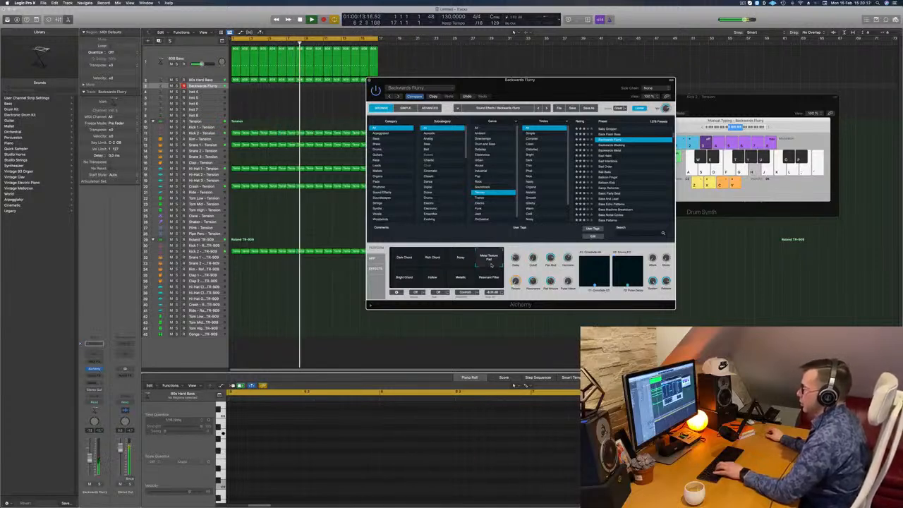
Audition the remaining Backwards Flurry snapshots, including Bright Chord, Hollow, Metallic and Resonant Filter, and settle on Dark Chord
click(408, 281)
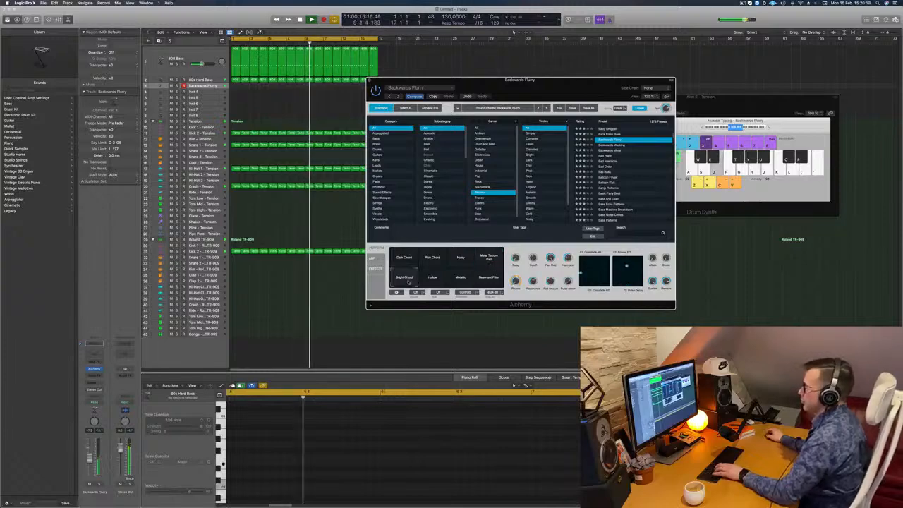
drag(559, 93, 608, 99)
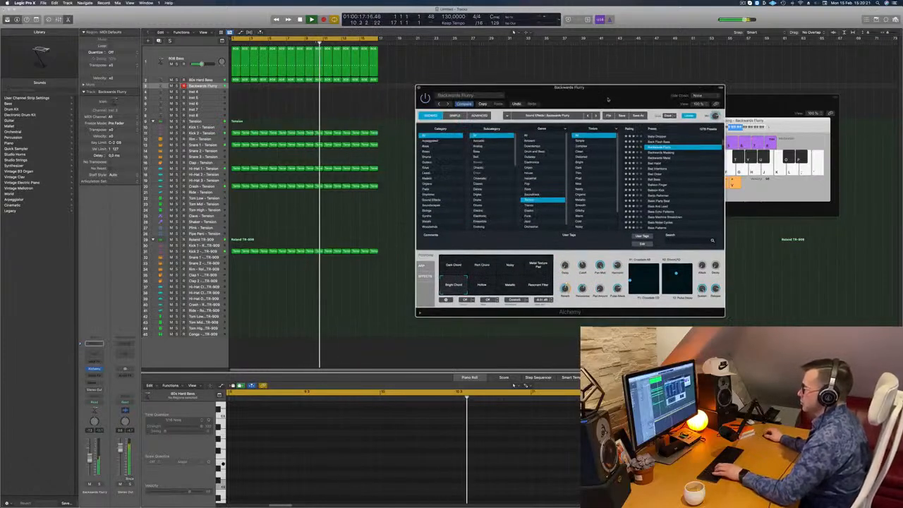
click(484, 286)
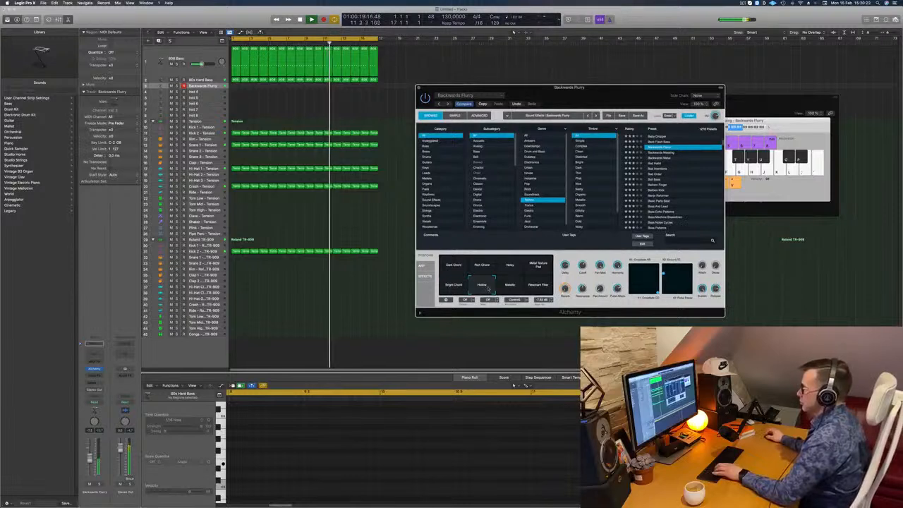
click(511, 286)
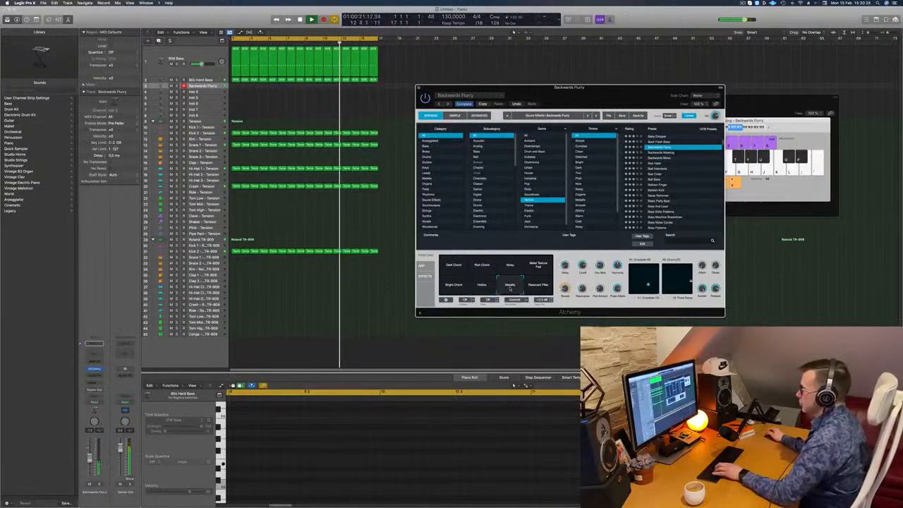
click(539, 285)
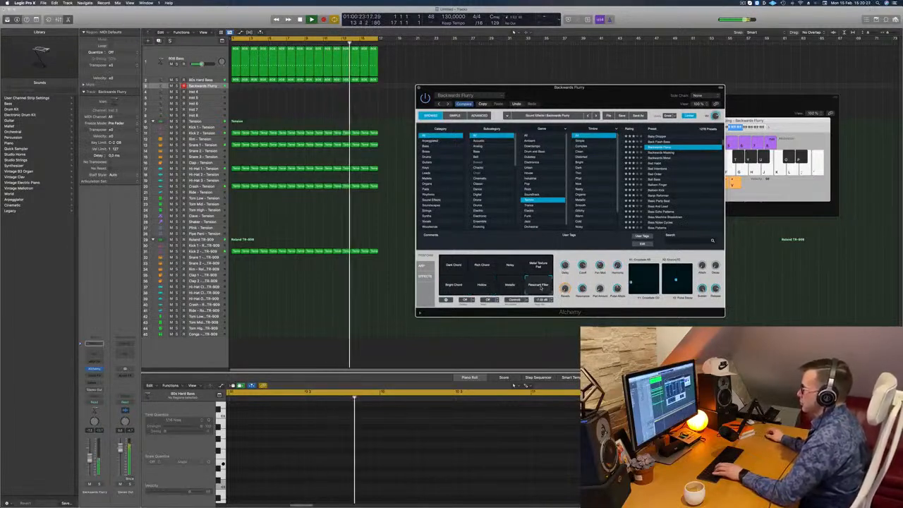
click(453, 286)
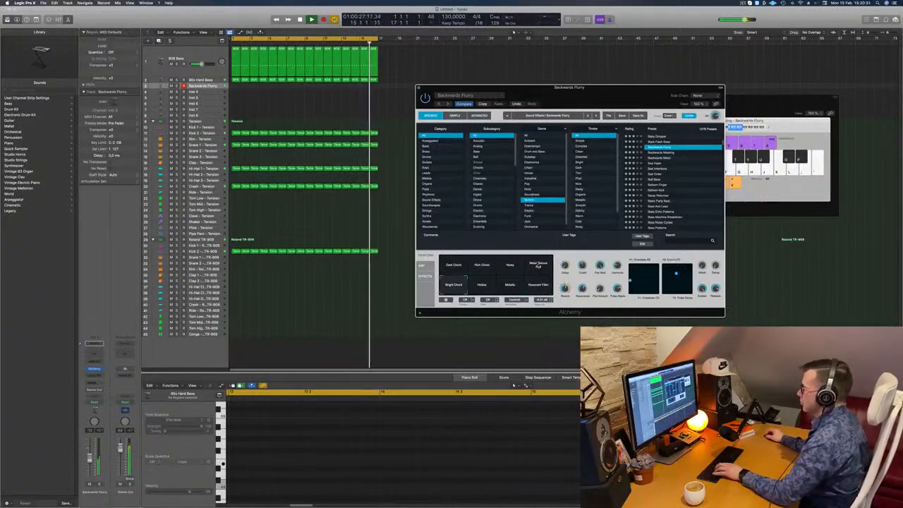
click(540, 266)
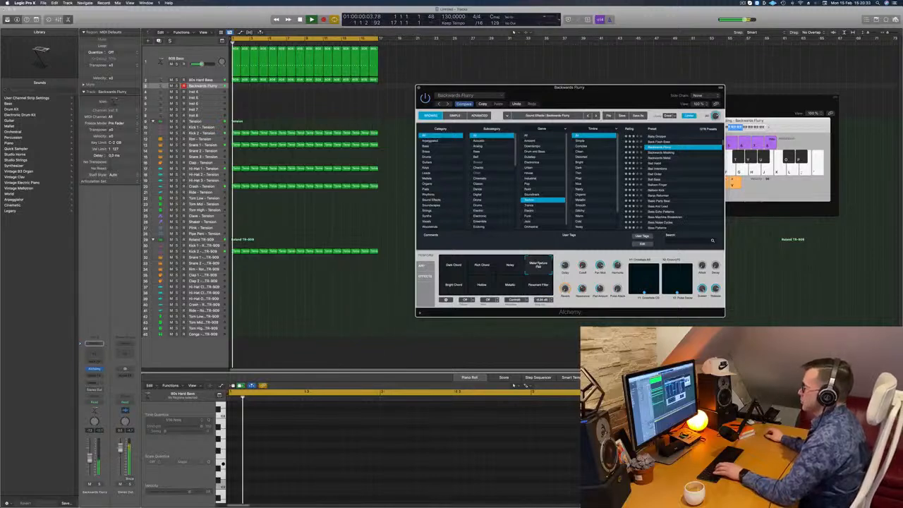
click(482, 265)
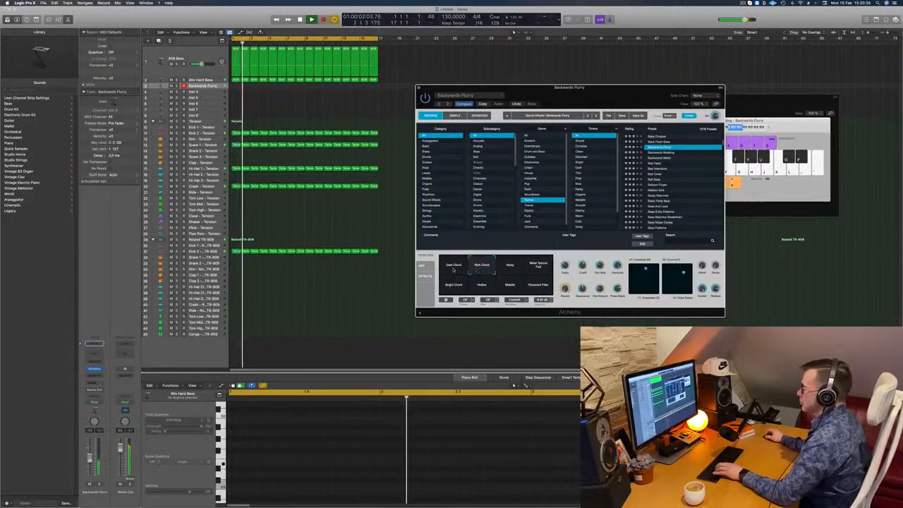
click(454, 267)
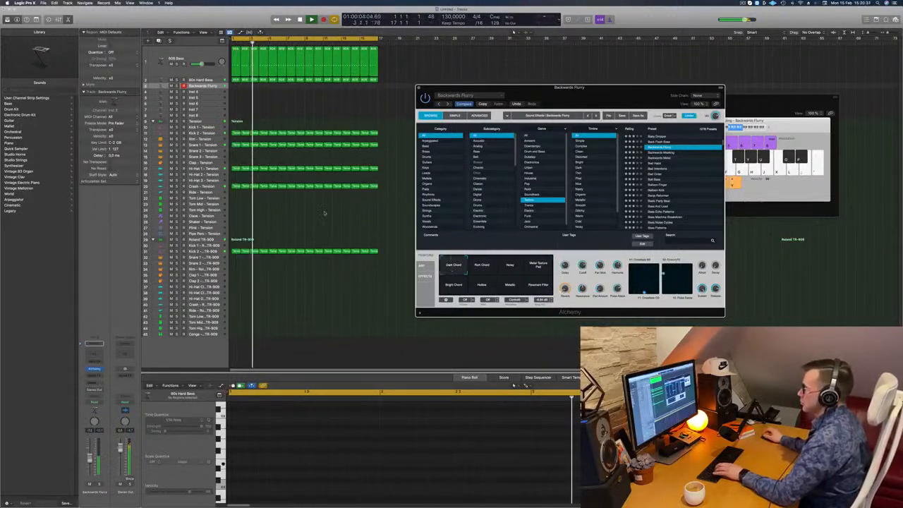
Copy the first 80s Hard Bass region to the Backwards Flurry track, extend it and its note to four bars, and play it
click(236, 81)
drag(235, 84, 268, 85)
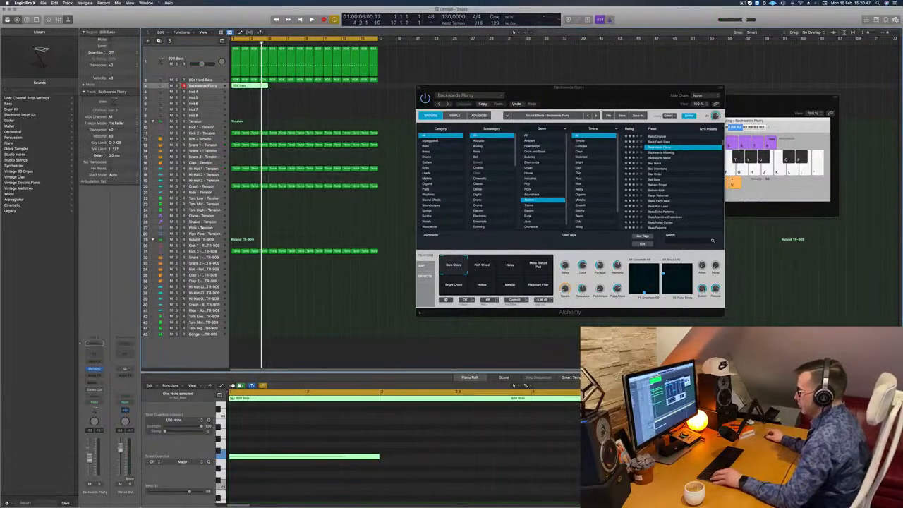
drag(356, 457, 580, 457)
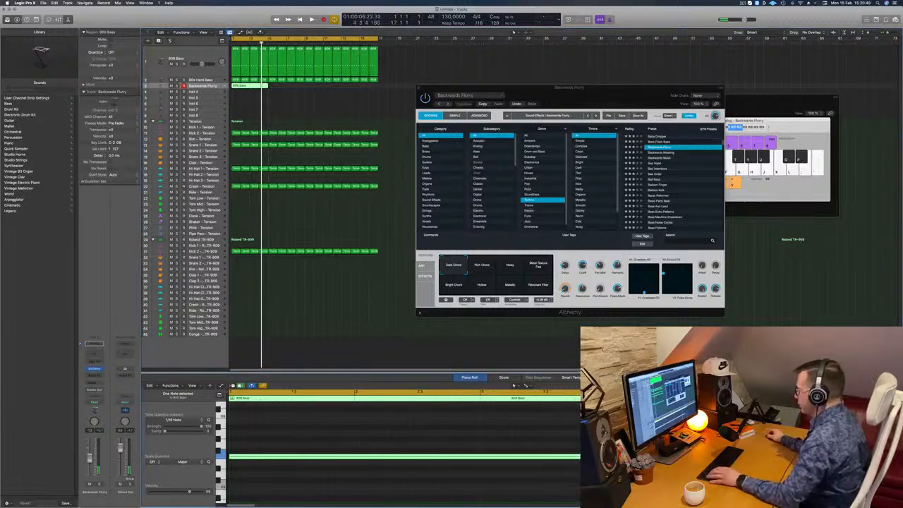
click(297, 295)
key(space)
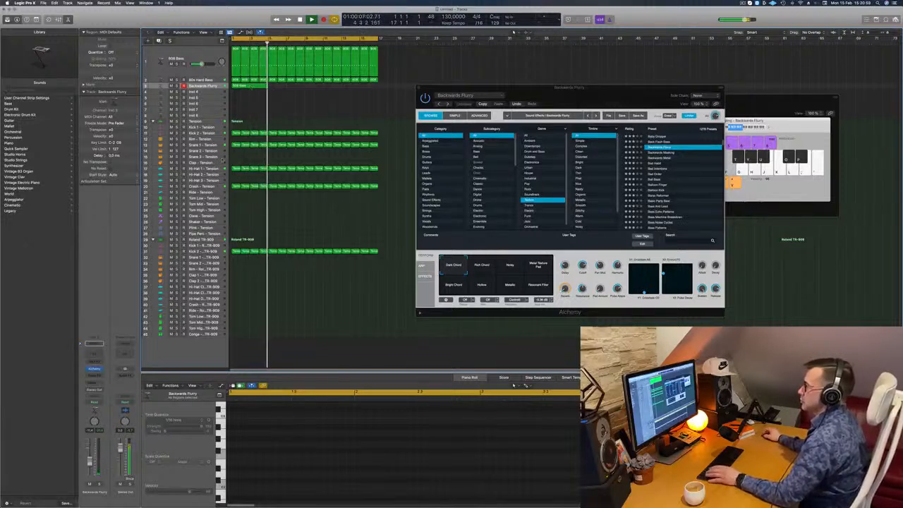
Transpose the note in the Backwards Flurry region up one octave and replay the loop from the start
click(251, 87)
key(Return)
drag(335, 424, 343, 468)
key(space)
key(alt+shift+Up)
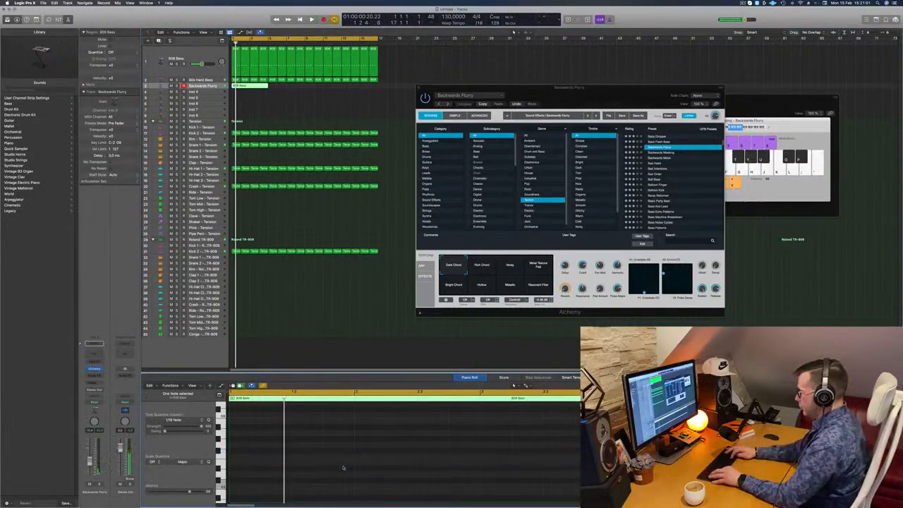
key(space)
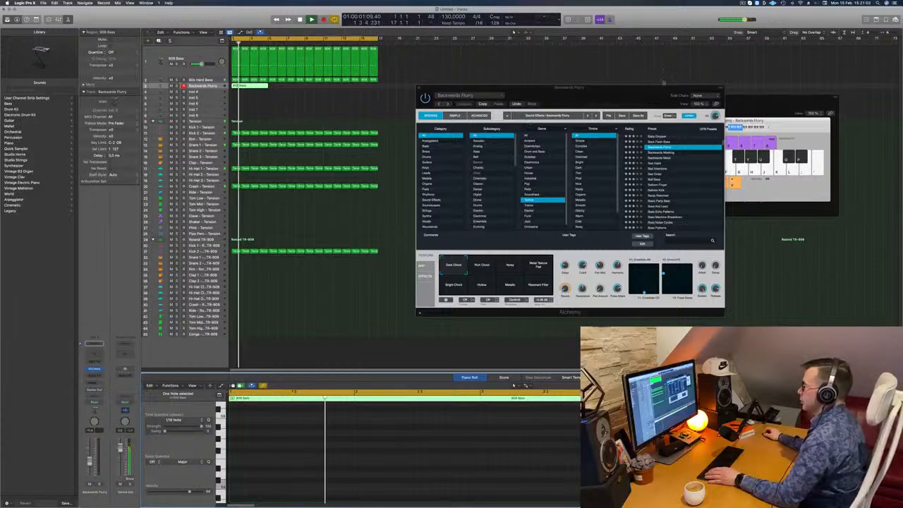
Raise the Backwards Flurry region's note by another octave and play the loop again
drag(434, 86, 523, 60)
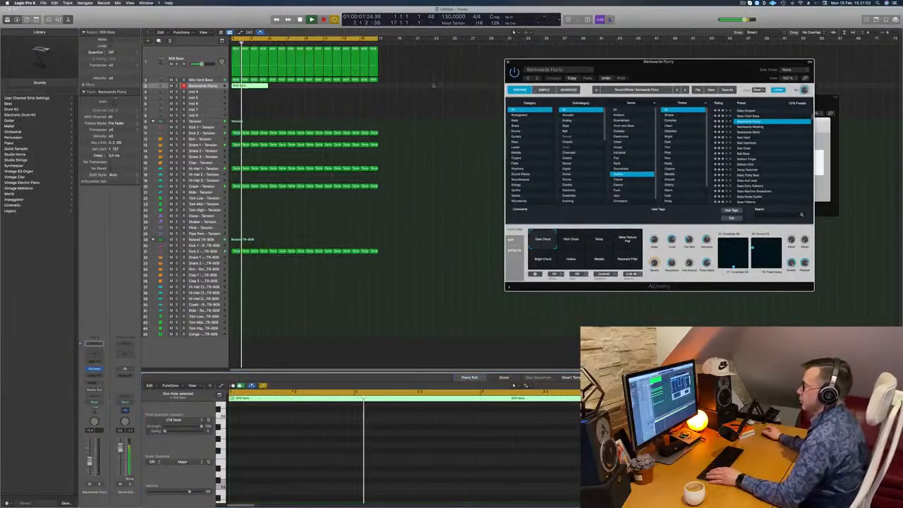
click(289, 260)
key(space)
scroll(284, 440, down, 5)
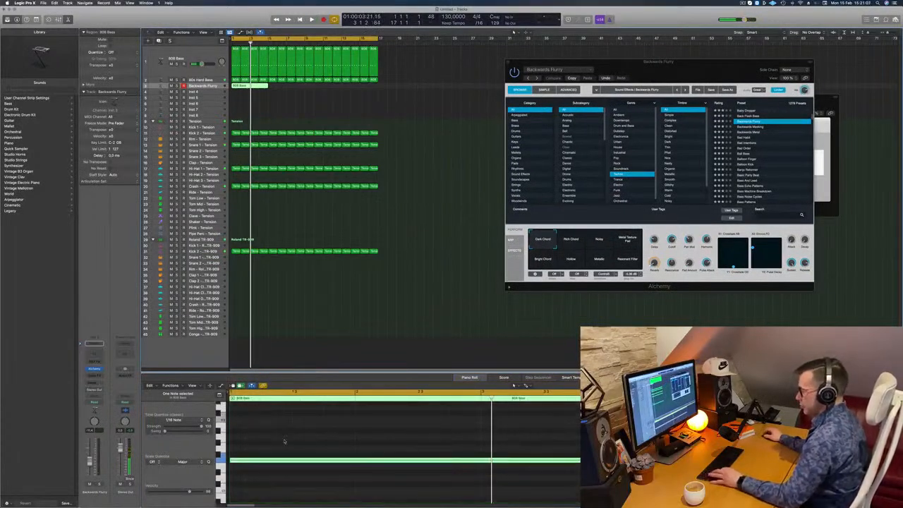
key(alt+shift+Up)
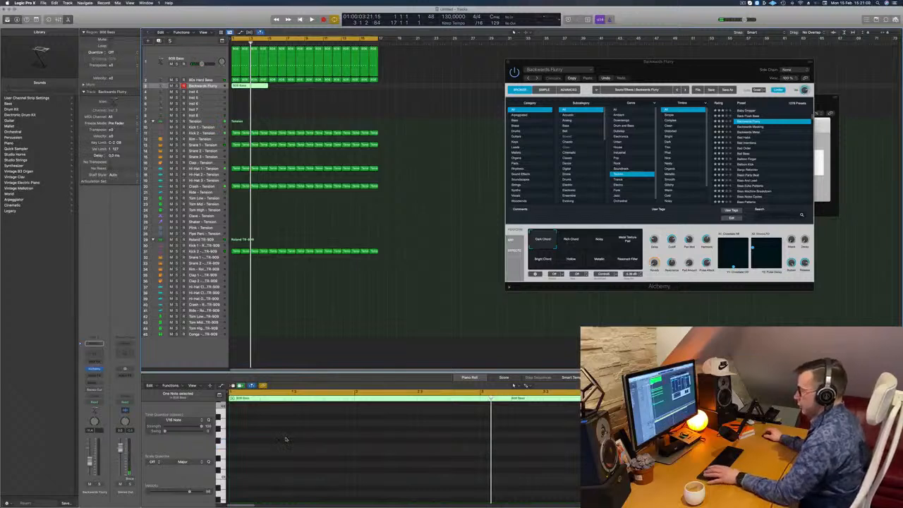
key(space)
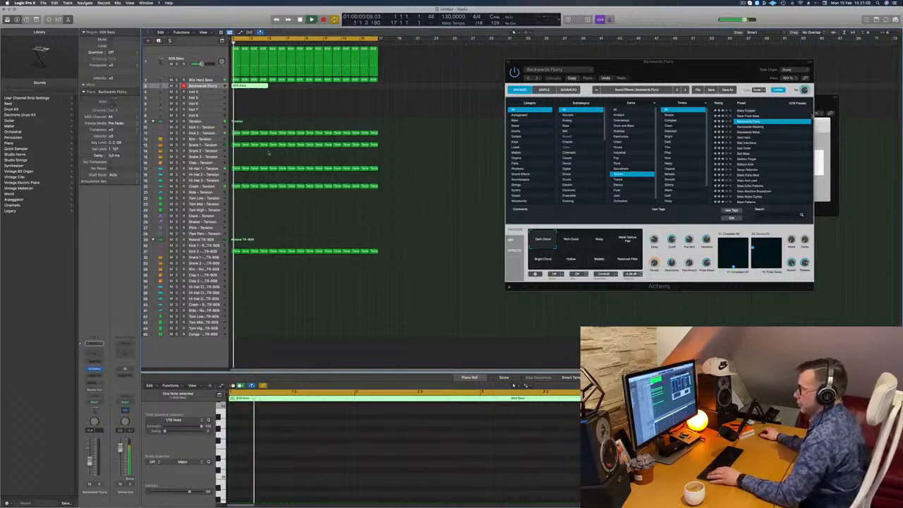
Copy the four-bar Backwards Flurry region to bar 9 on the same track
scroll(265, 95, down, 3)
click(266, 99)
click(244, 86)
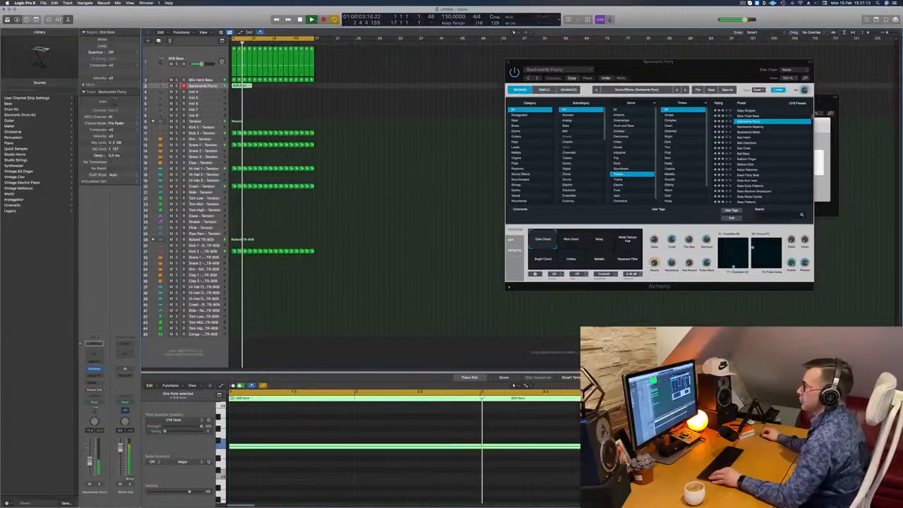
drag(244, 86, 286, 86)
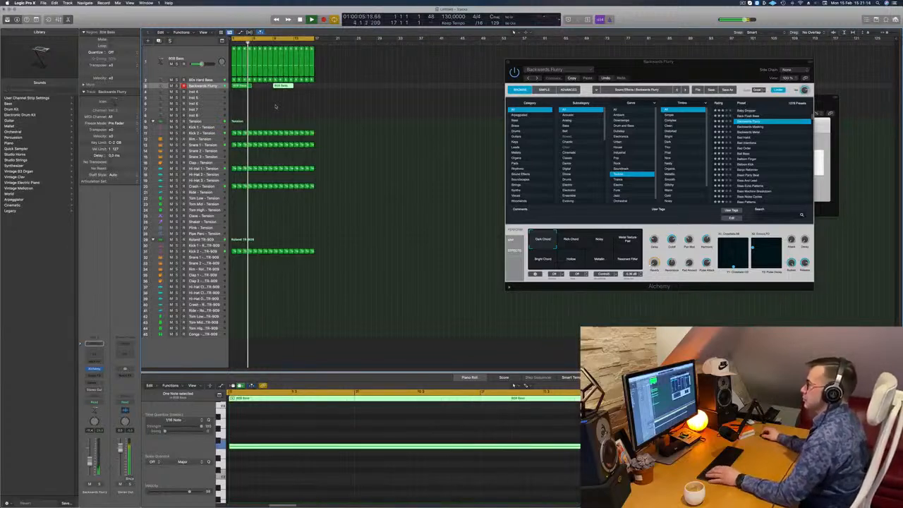
Compare Alchemy's performance snapshots over the playing loop and choose Noisy for Backwards Flurry
drag(724, 61, 591, 91)
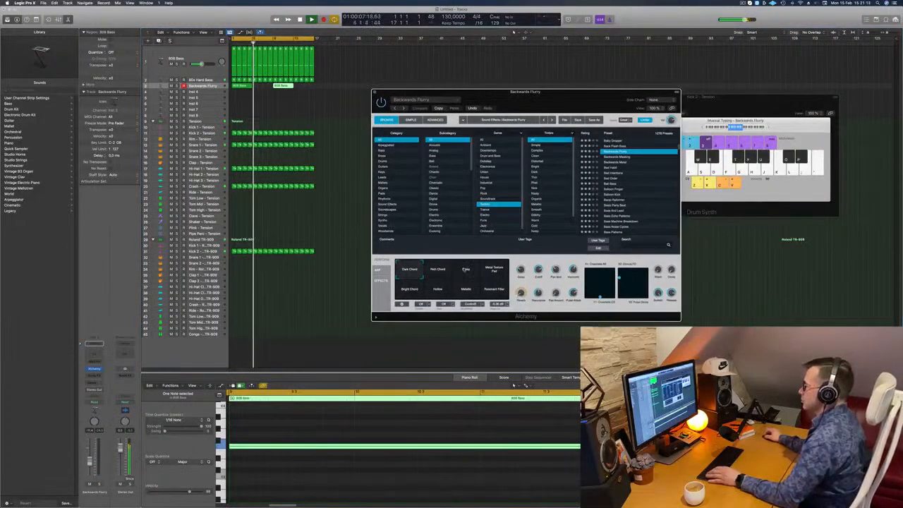
click(466, 269)
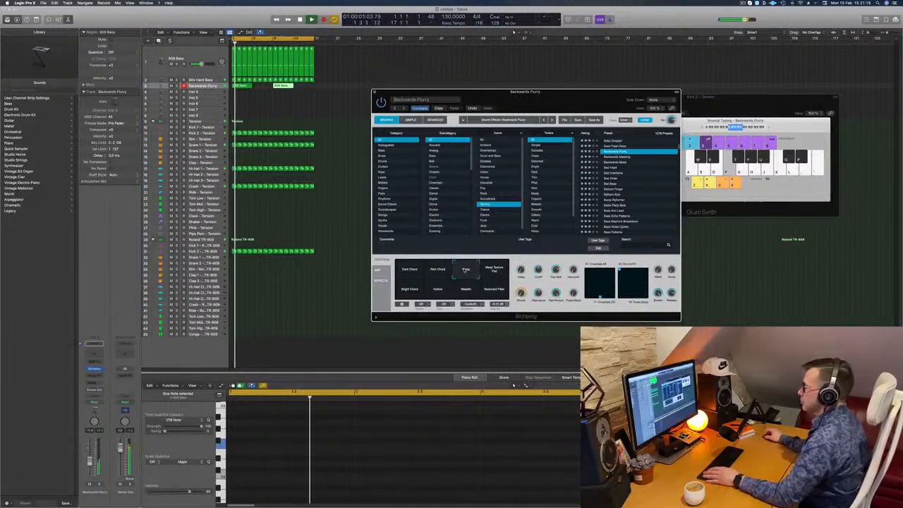
click(494, 271)
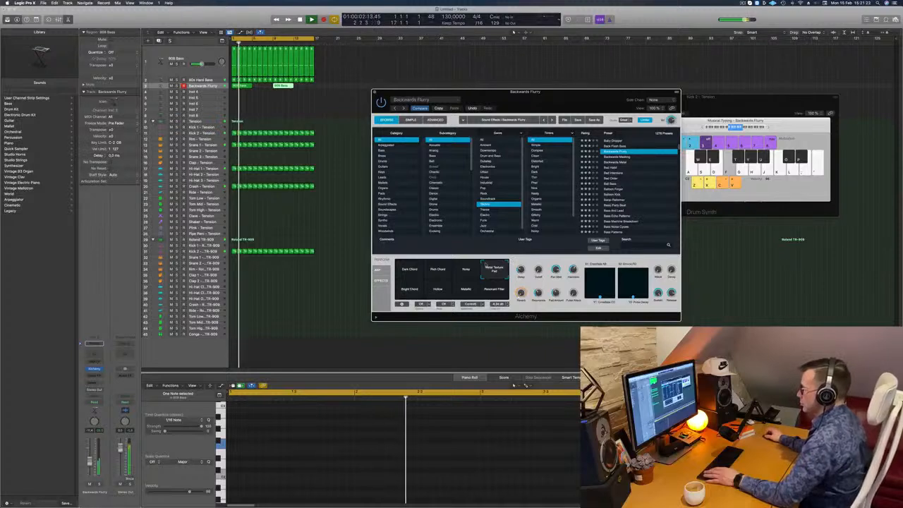
click(408, 289)
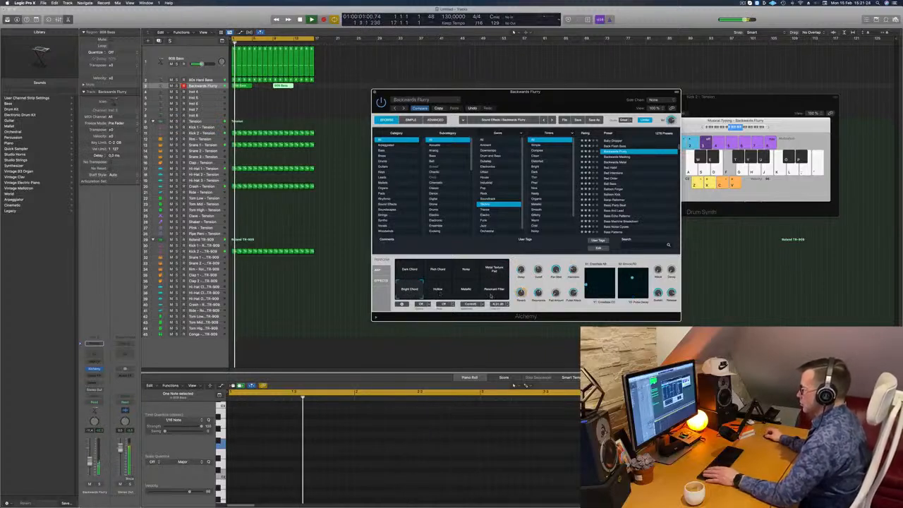
click(493, 291)
click(466, 291)
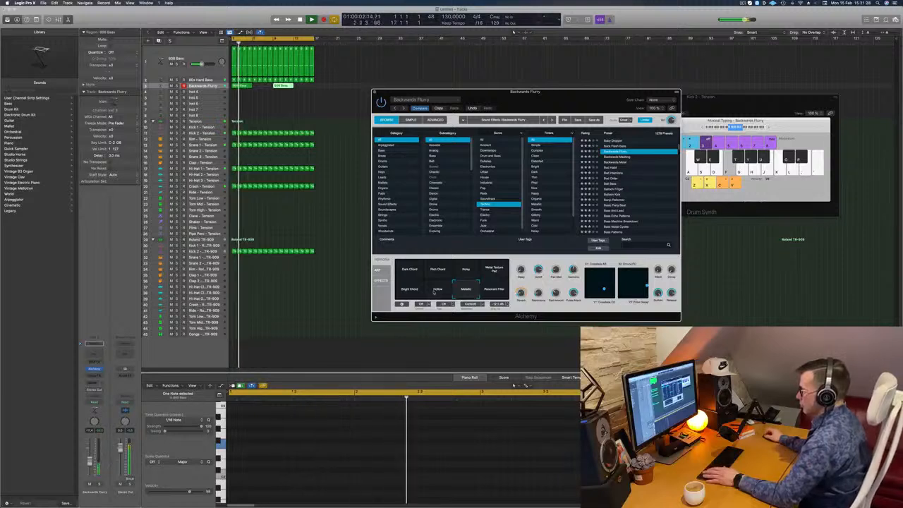
click(438, 290)
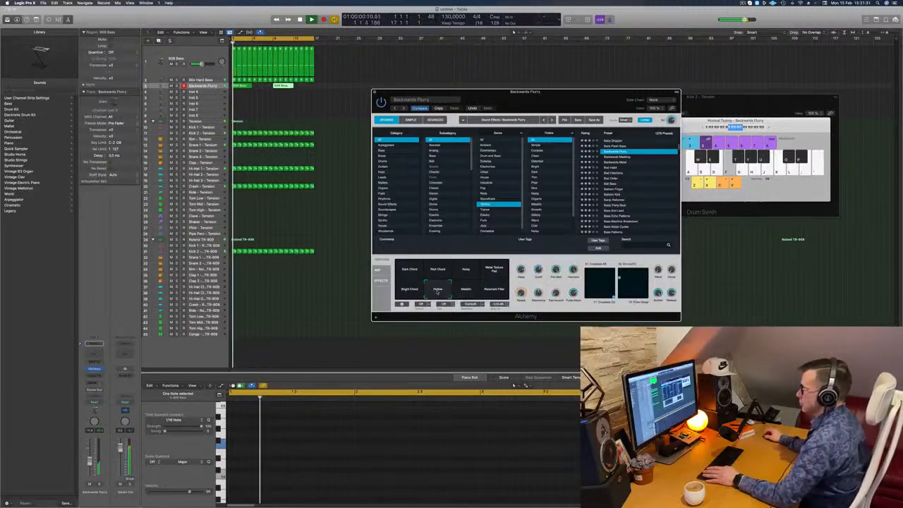
click(483, 275)
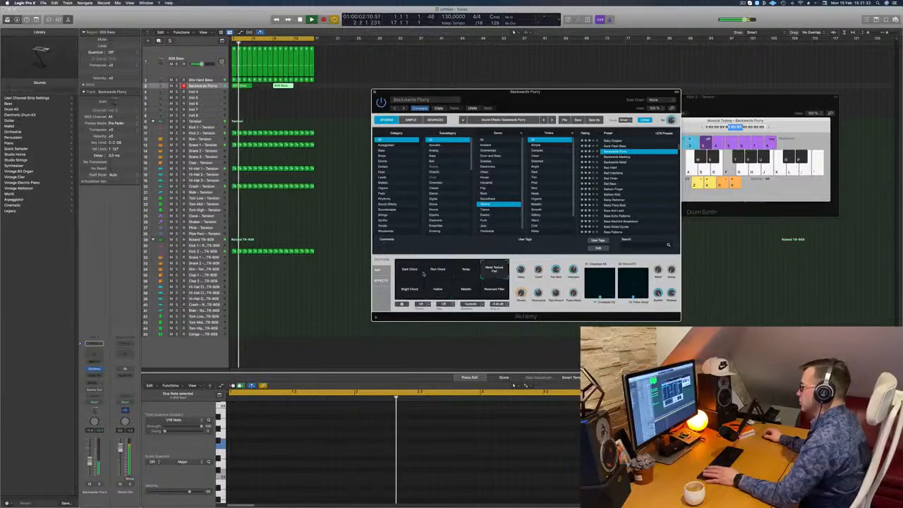
click(409, 270)
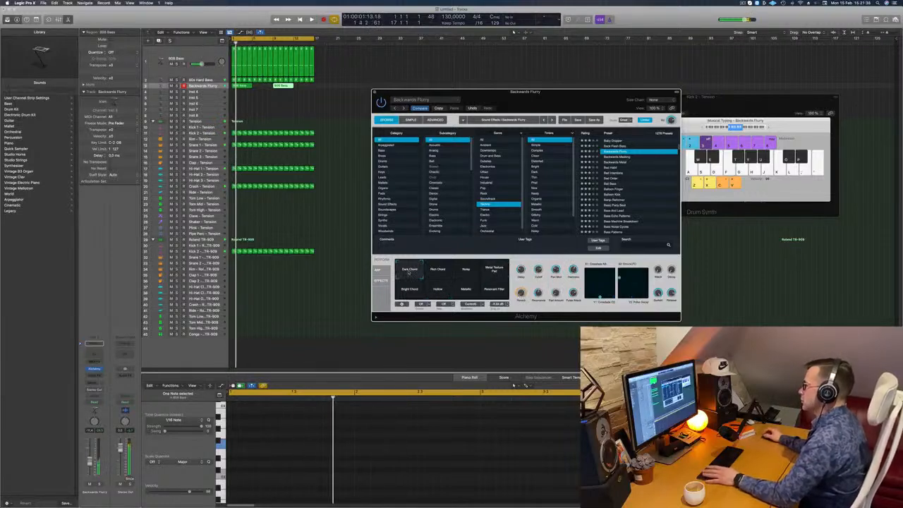
click(466, 269)
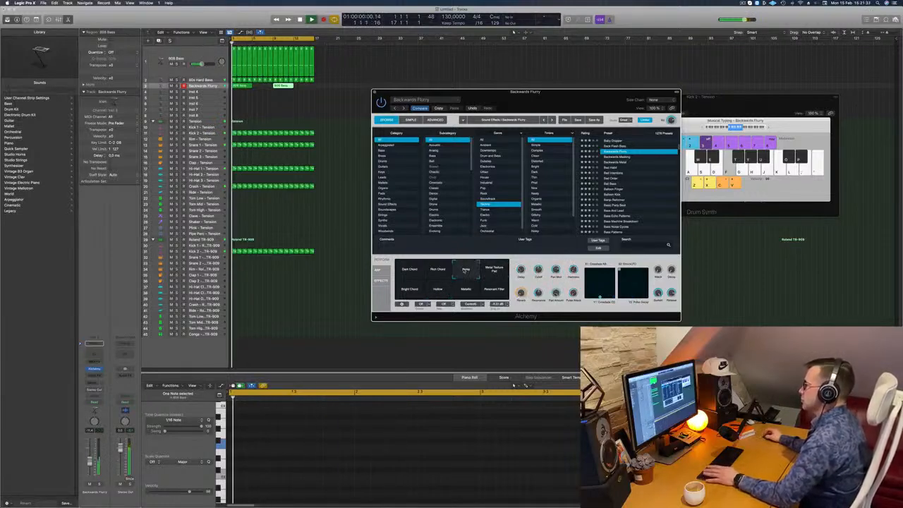
Send the Backwards Flurry track to the side-chained reverb bus with a raised send level, and close the Alchemy window
drag(542, 96, 591, 97)
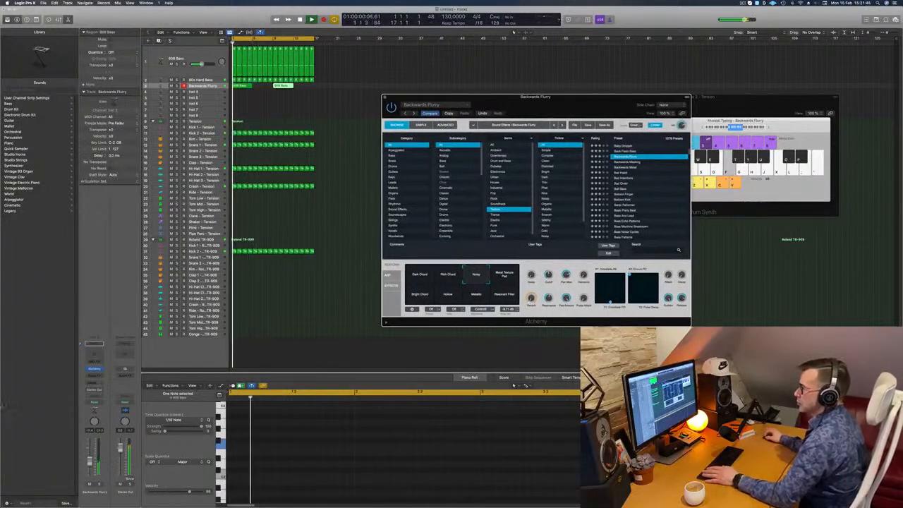
click(94, 344)
mouse_move(94, 391)
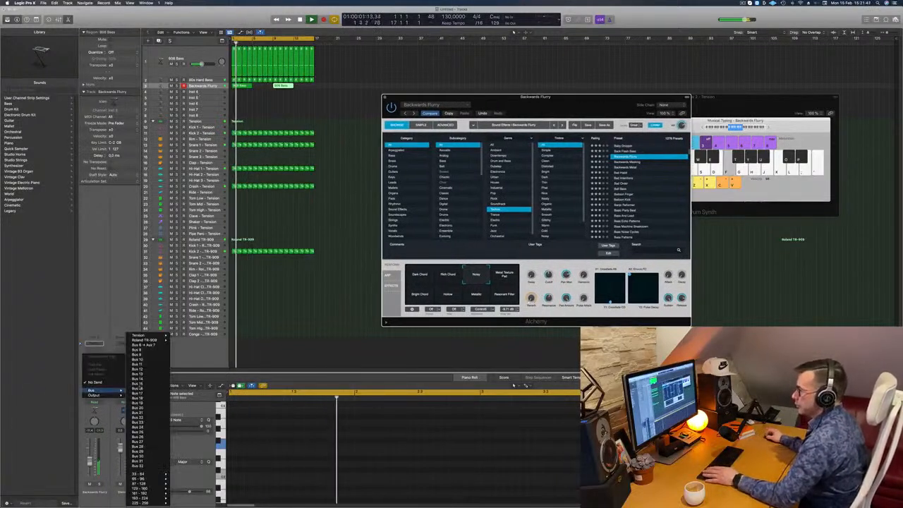
click(144, 345)
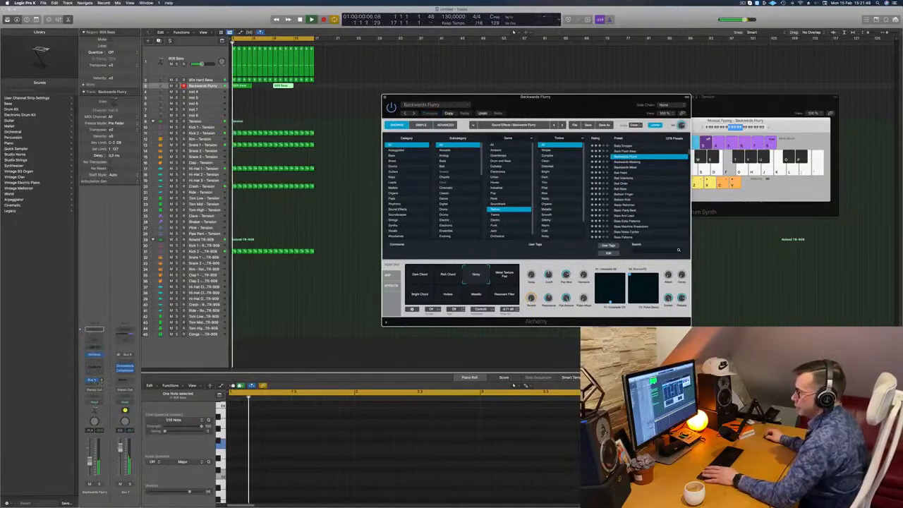
click(102, 380)
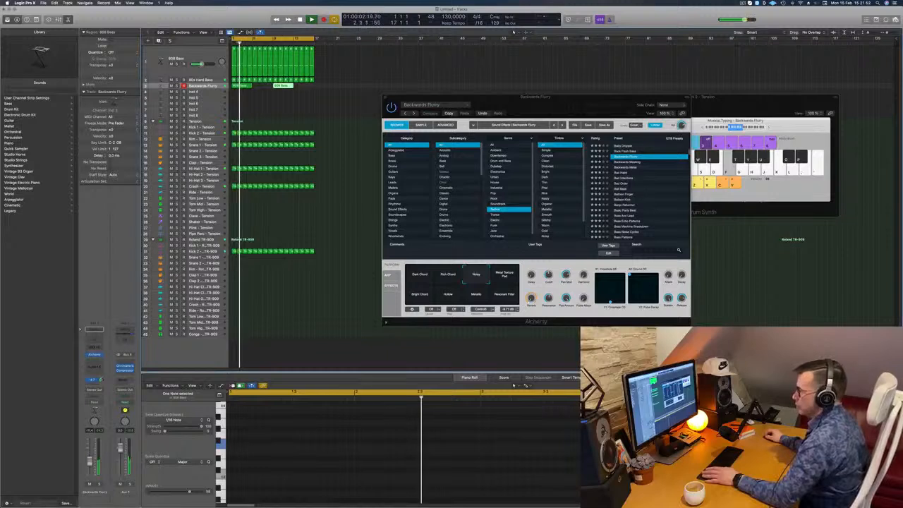
drag(569, 111, 497, 111)
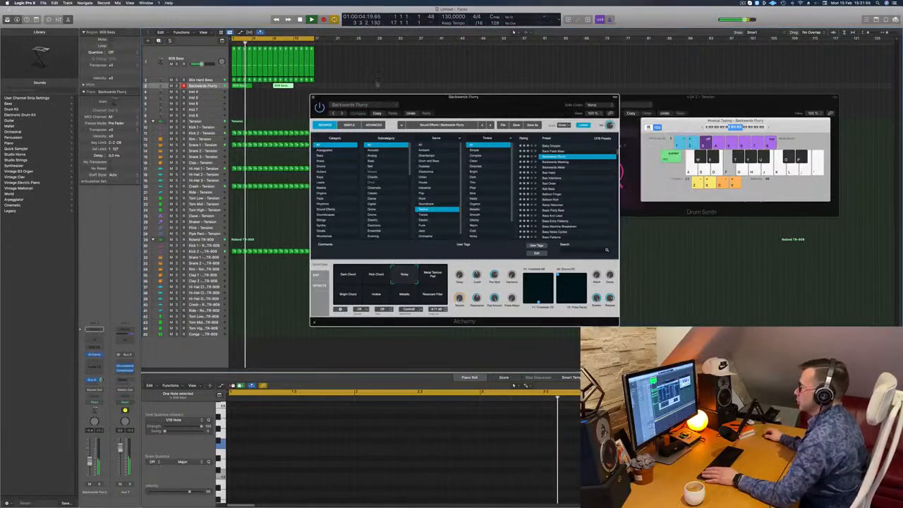
click(312, 98)
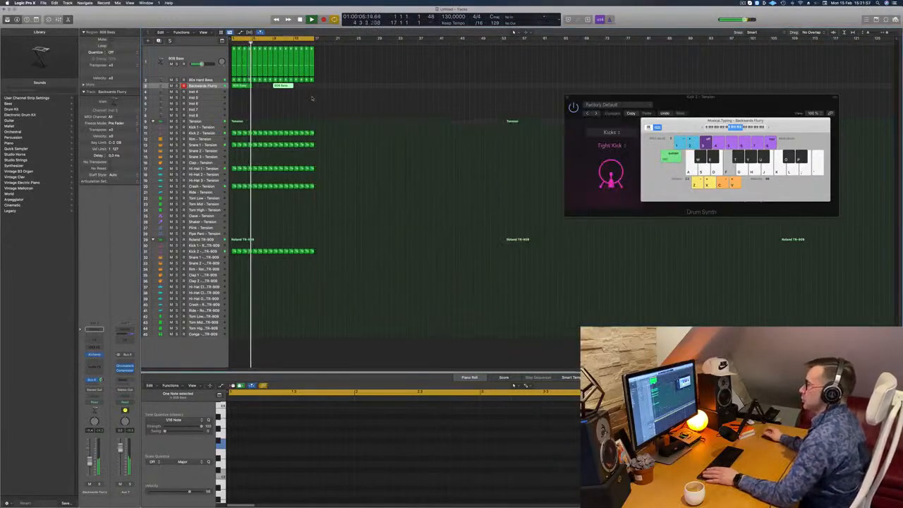
Stop playback and duplicate the Backwards Flurry track with its instrument and send settings directly below the original
click(209, 86)
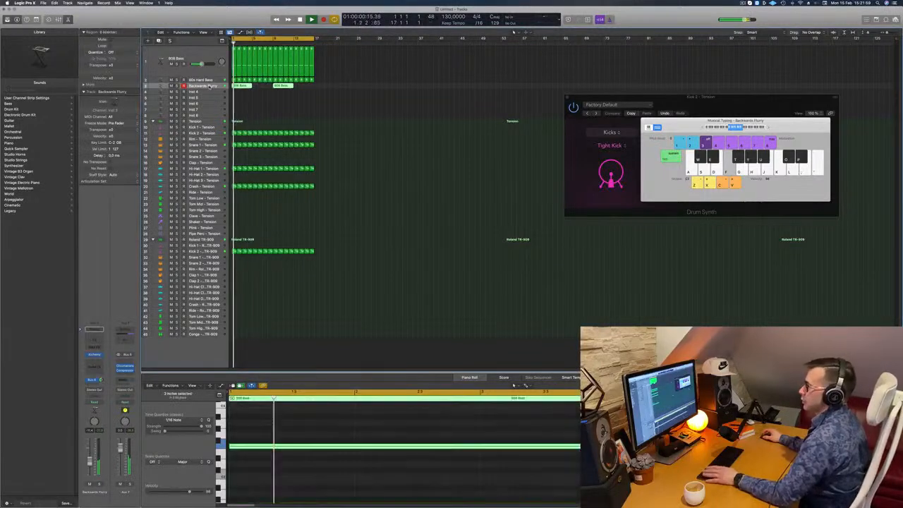
key(space)
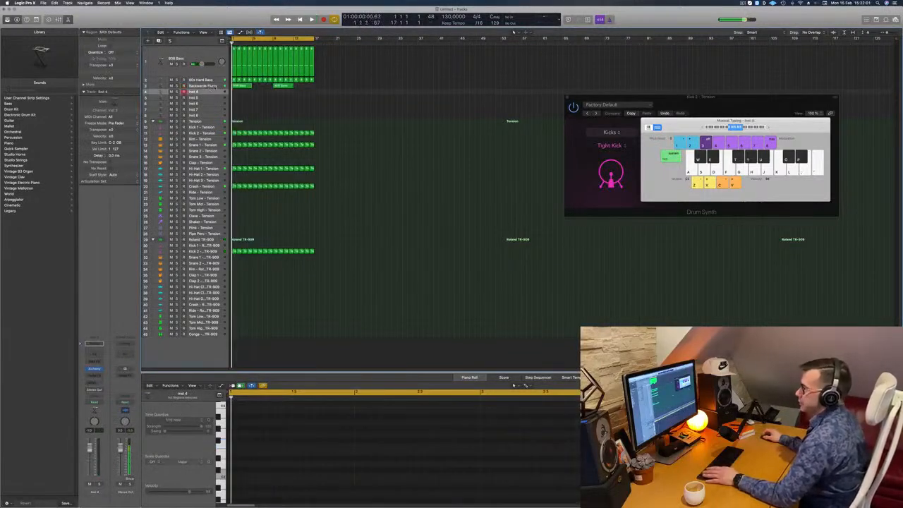
key(Return)
click(160, 41)
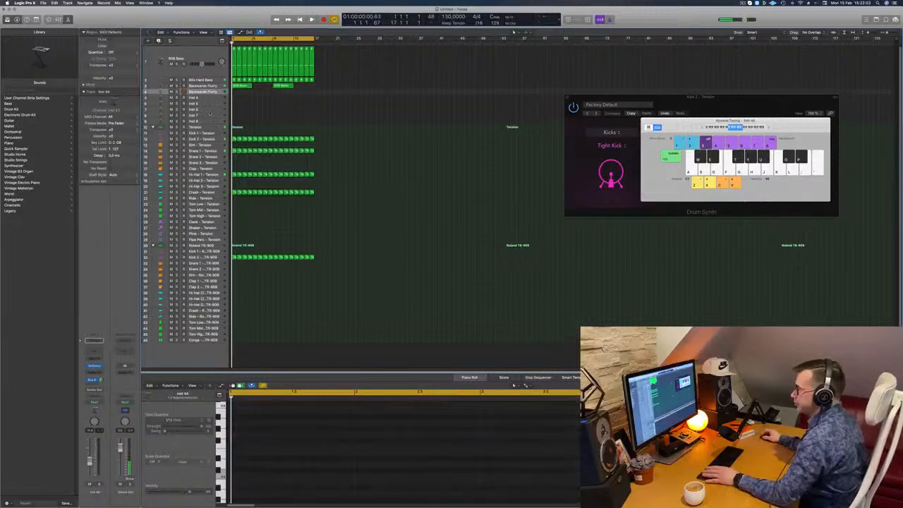
key(space)
Open Alchemy on the duplicated track, load the Backwards Metal preset, and shift its window aside
key(space)
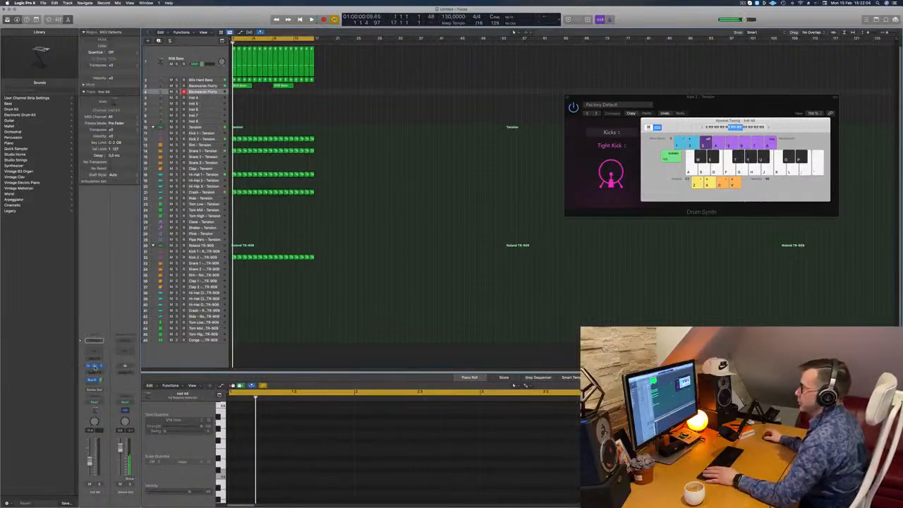
click(95, 367)
key(space)
drag(477, 87, 520, 115)
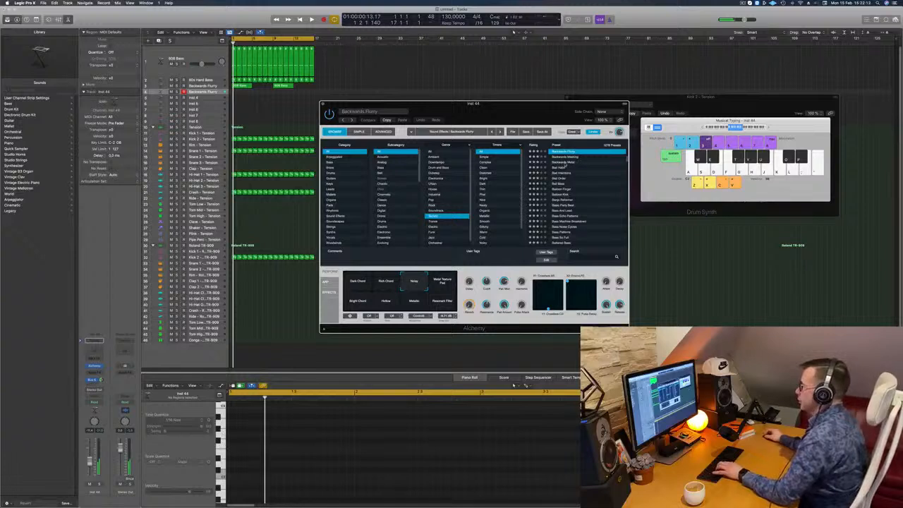
click(565, 162)
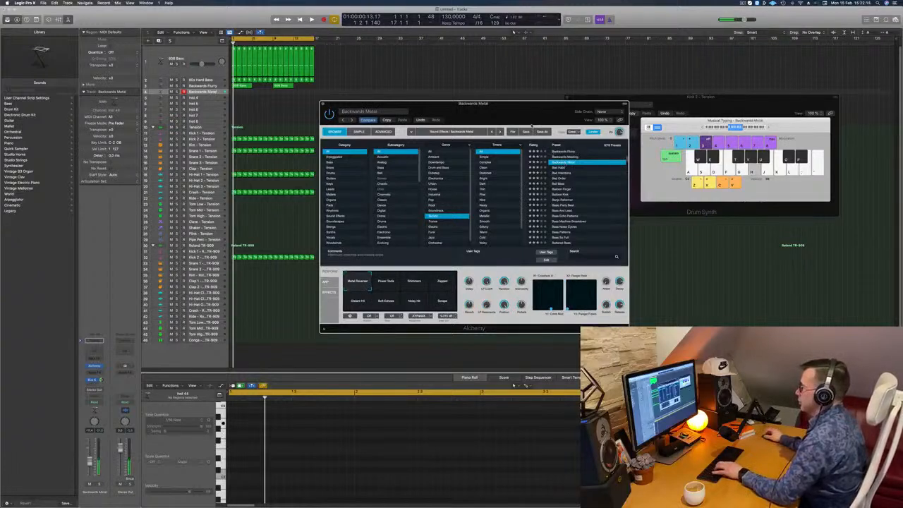
drag(516, 112, 555, 93)
Play the loop, audition the Shimmers performance snapshot, and choose Power Tools for Backwards Metal
key(space)
click(455, 264)
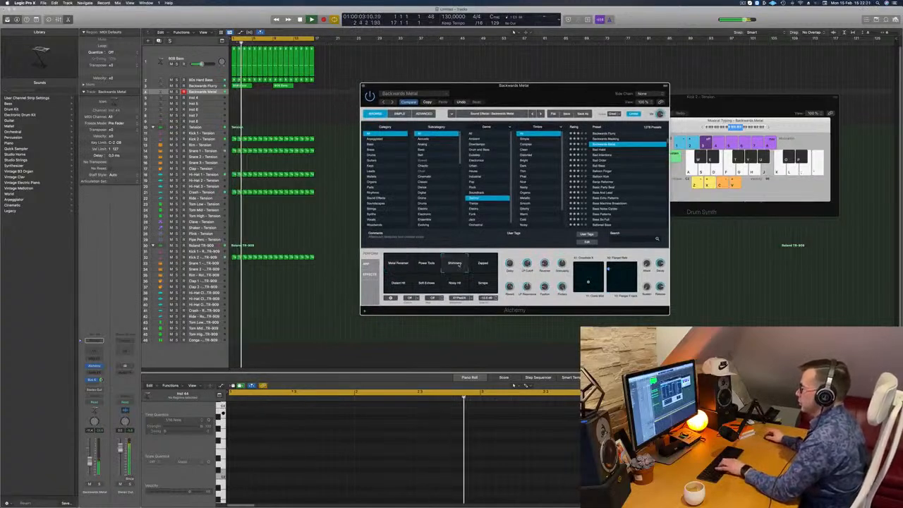
click(425, 265)
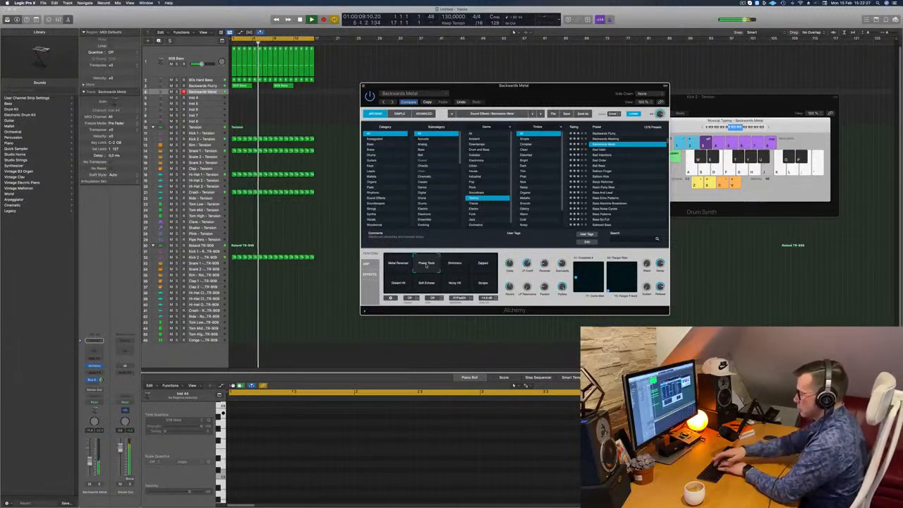
Record a repeated single-note pattern on the Backwards Metal track with Musical Typing over the playing loop
key(r)
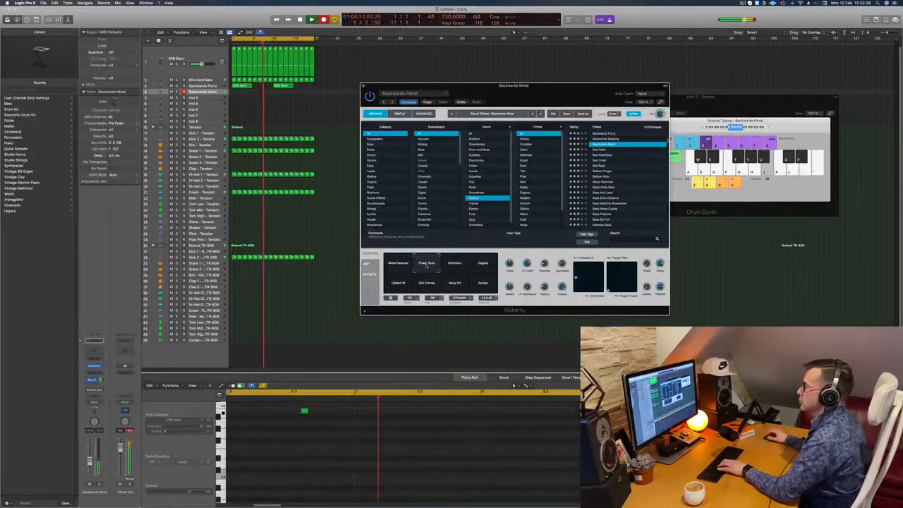
key(j)
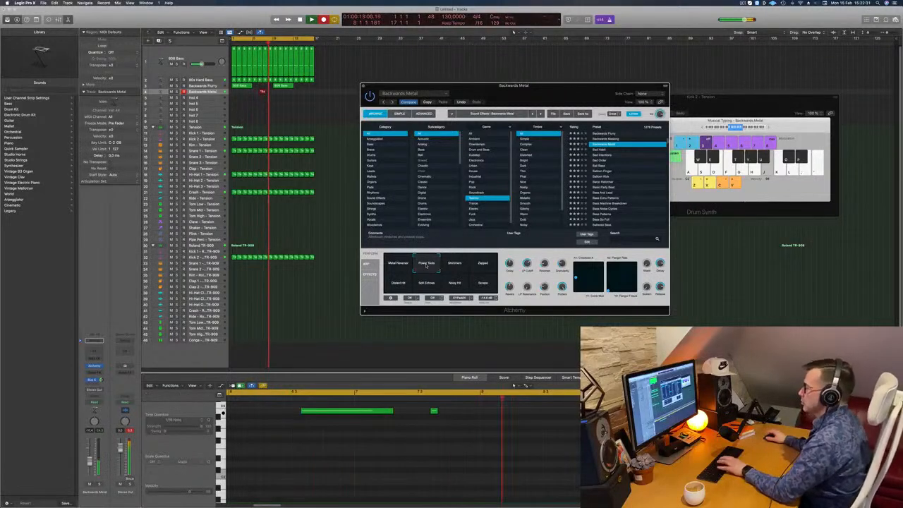
key(j)
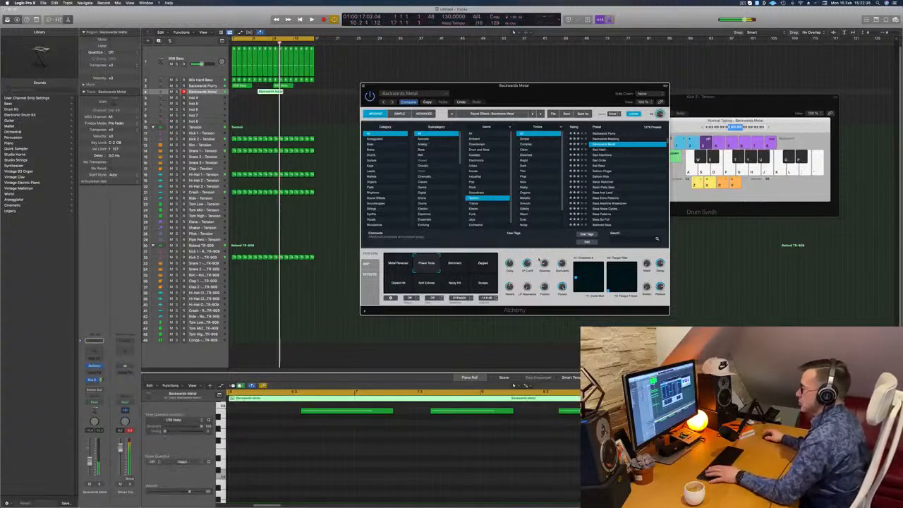
key(space)
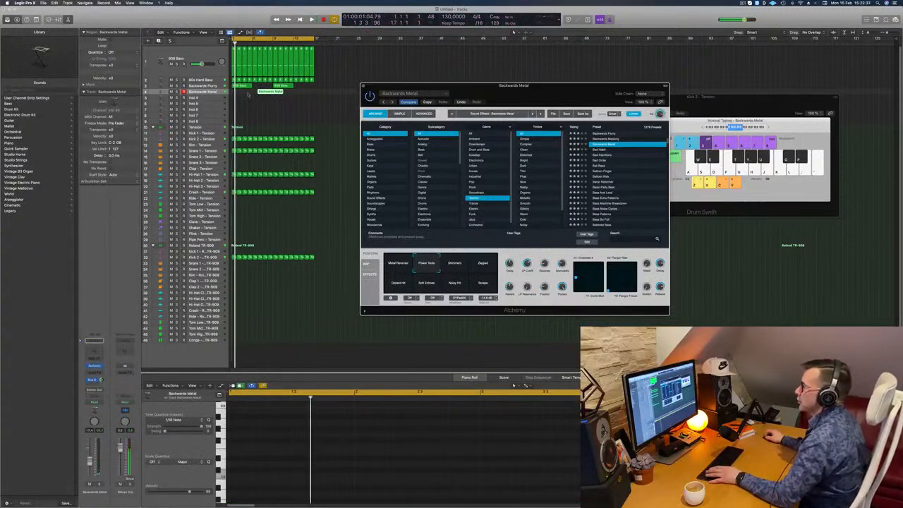
Move the Backwards Metal region to bar 1 and trim it to four bars, splitting the notes that cross the cut
click(247, 92)
key(space)
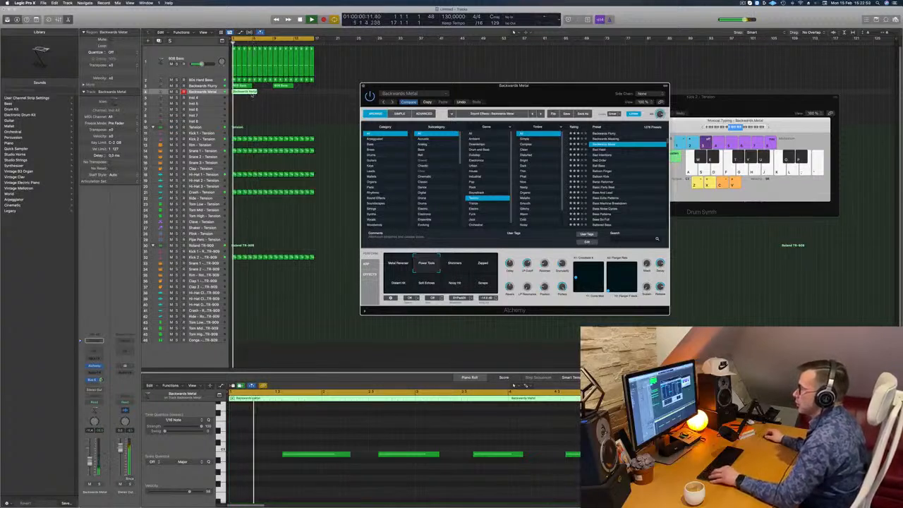
super+double_click(251, 93)
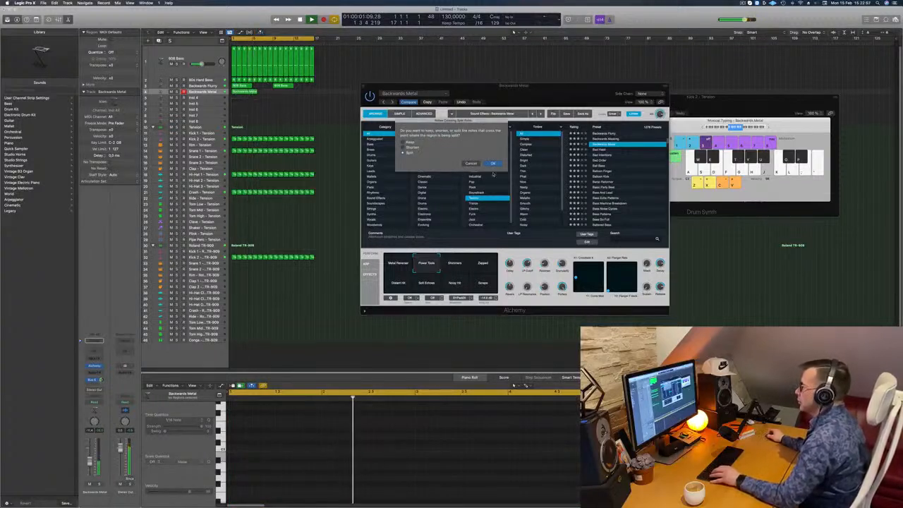
click(494, 163)
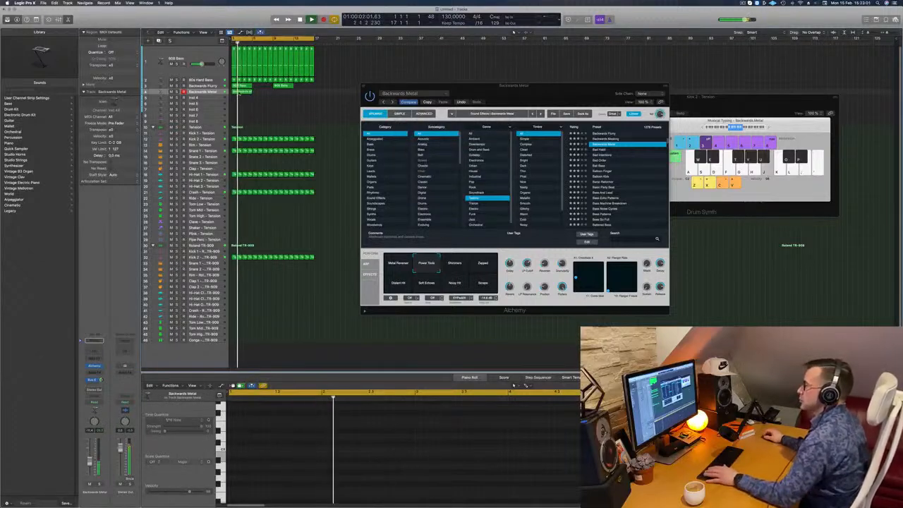
Copy the four-bar Backwards Metal region along its track to fill all 16 bars of the loop
click(238, 92)
key(space)
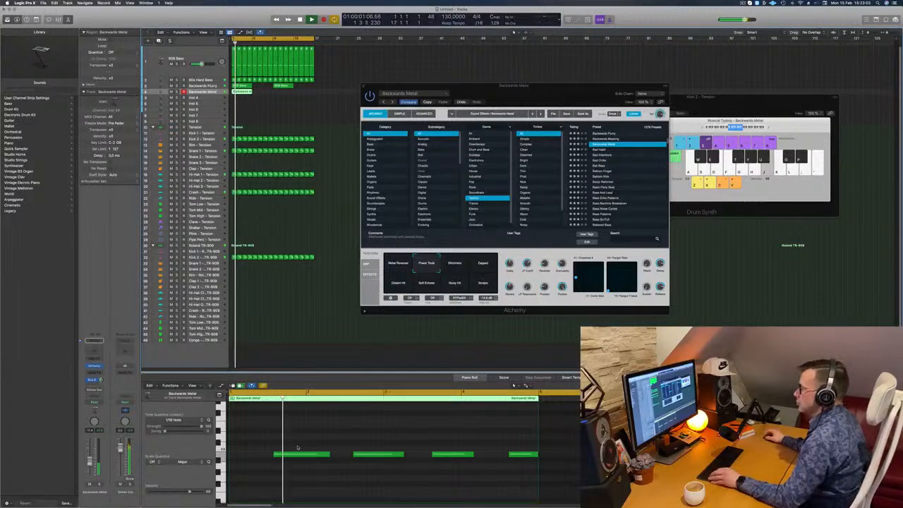
key(super+a)
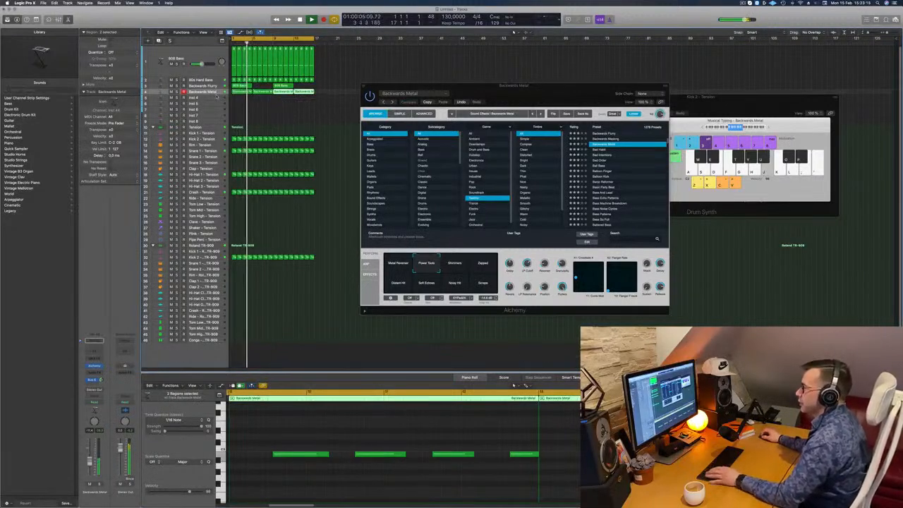
Show the toolbar, enable automatic zoom of the focused track, and return to Backwards Metal with the Alchemy window moved lower
key(Down)
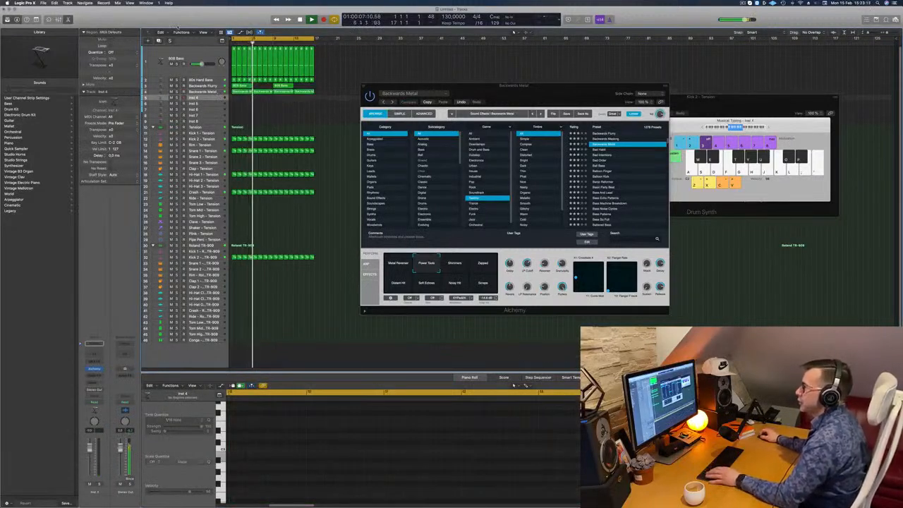
key(ctrl+alt+super+t)
key(ctrl+z)
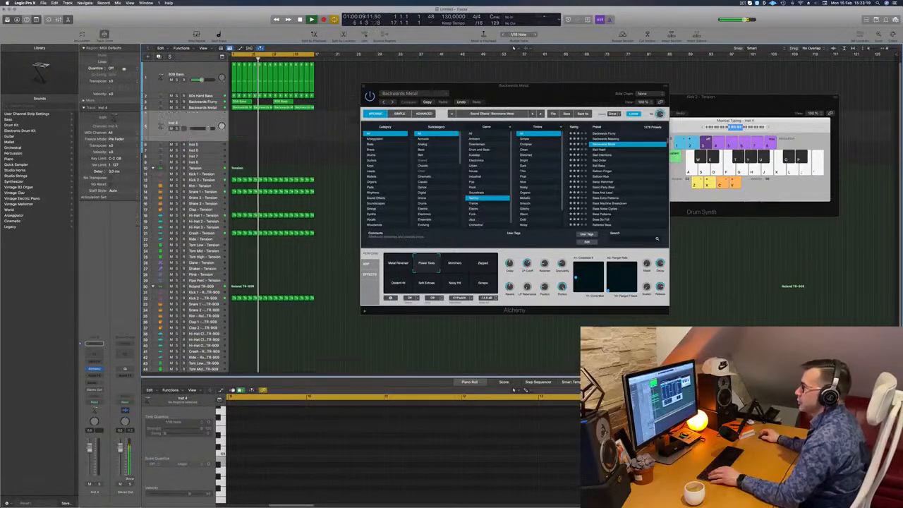
key(Up)
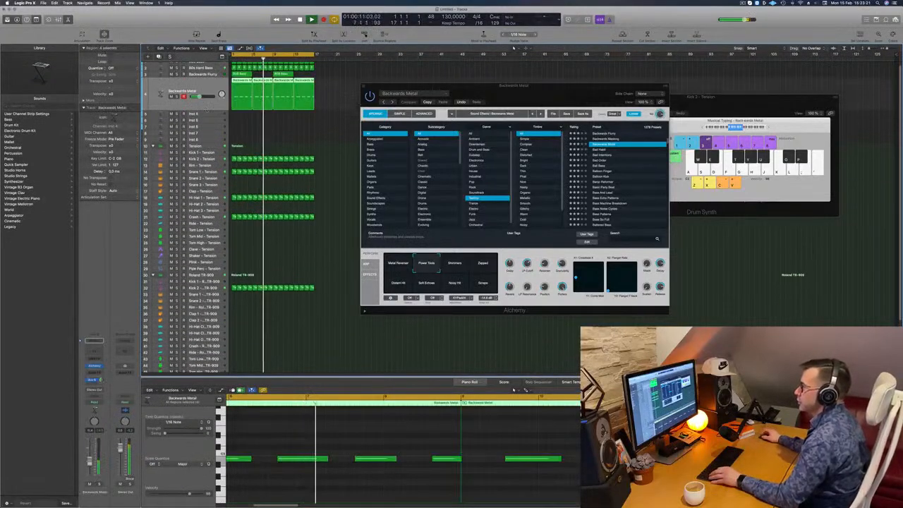
drag(525, 92, 532, 132)
click(376, 100)
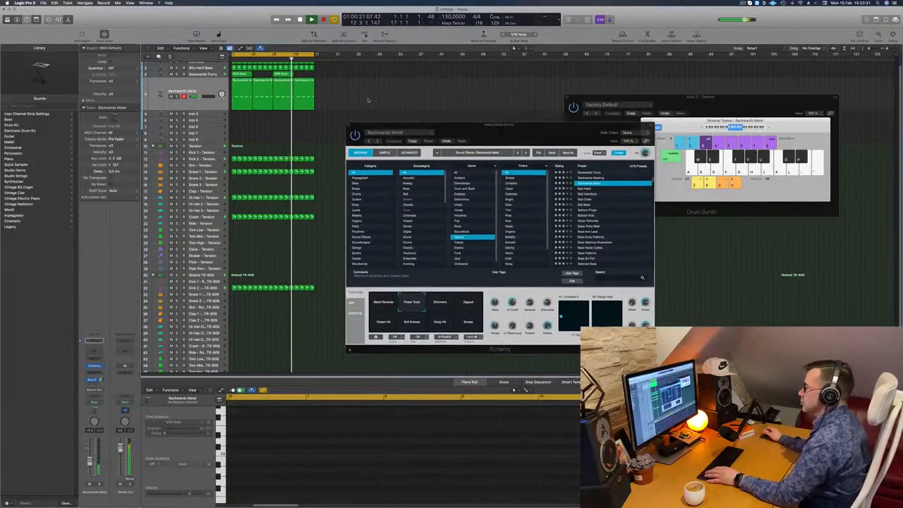
scroll(369, 89, up, 1)
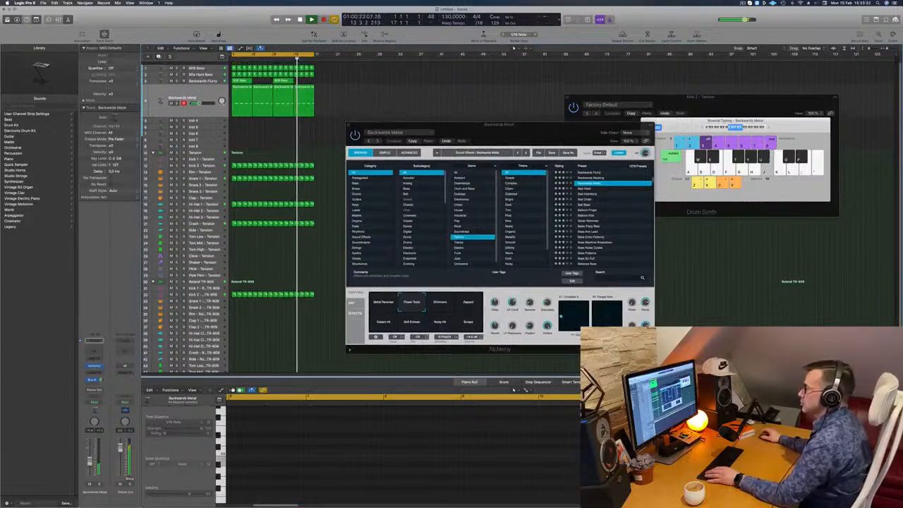
Select the 80s Hard Bass track and try to insert a Compressor on its channel
click(175, 75)
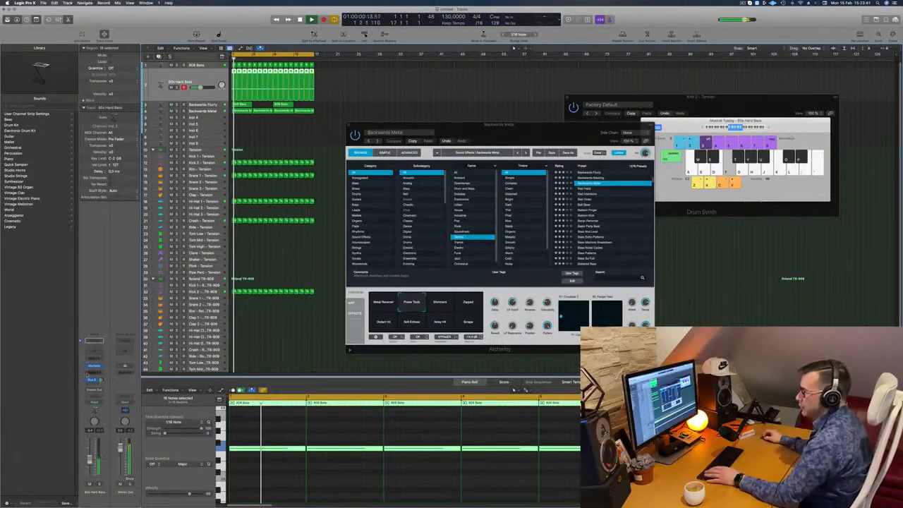
click(94, 372)
mouse_move(105, 389)
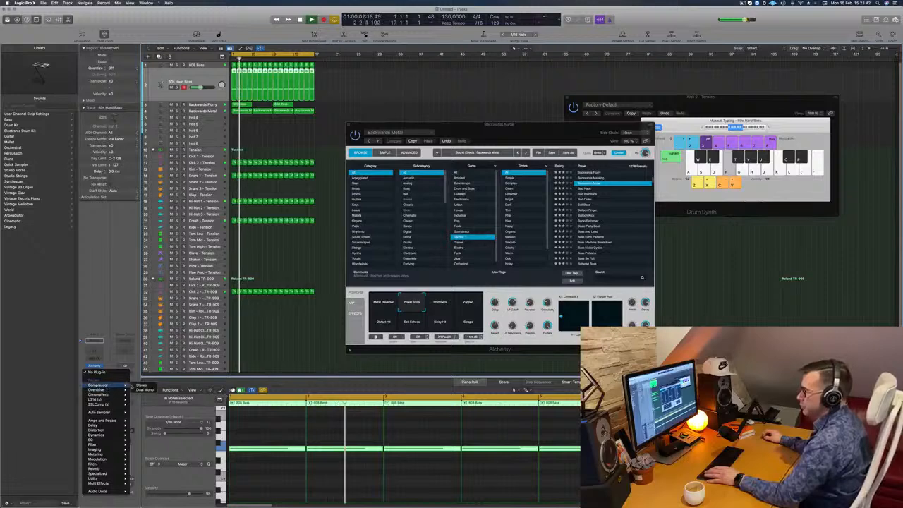
click(141, 390)
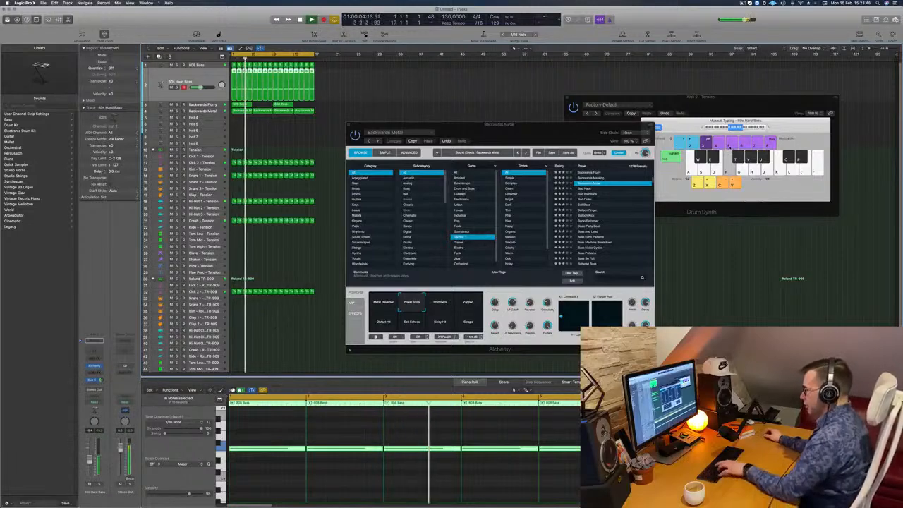
Hide Musical Typing, show the Mixer with the Alchemy window moved clear of it, and restart the loop from the beginning
key(super+k)
key(x)
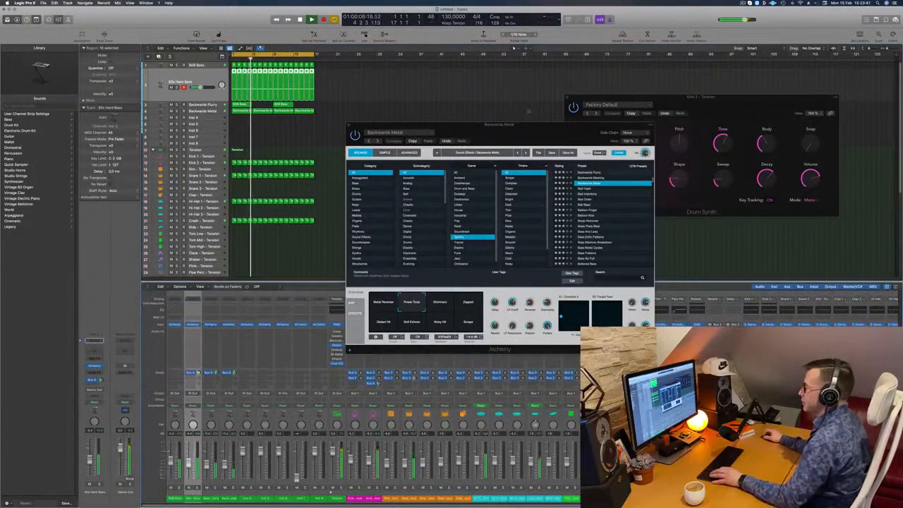
drag(554, 125, 804, 38)
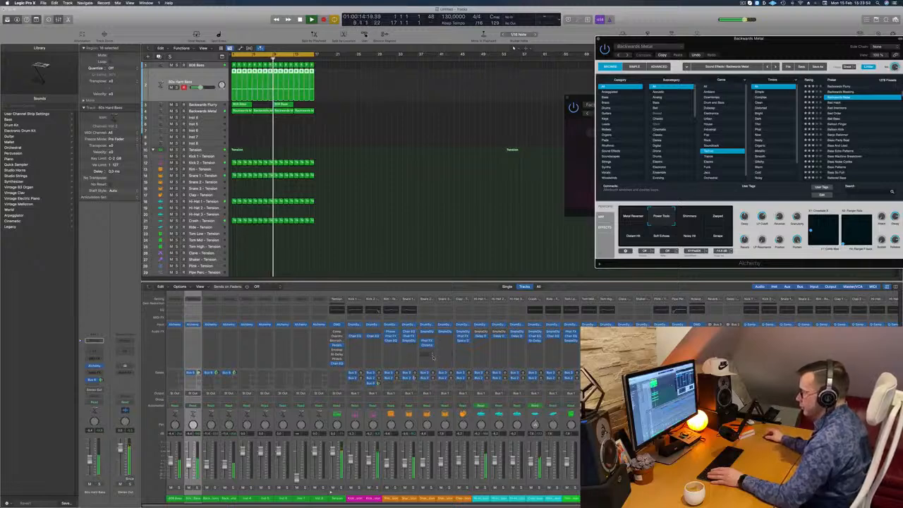
scroll(397, 355, right, 5)
scroll(433, 357, left, 10)
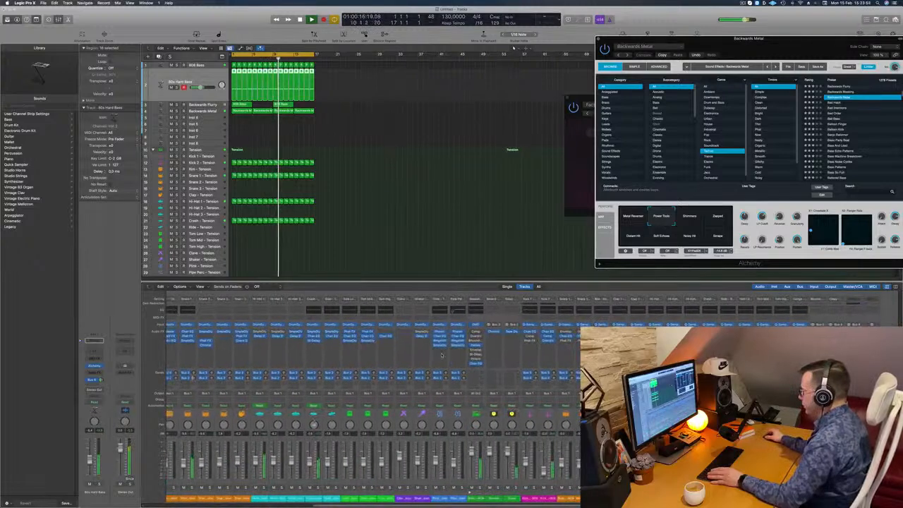
key(space)
key(space)
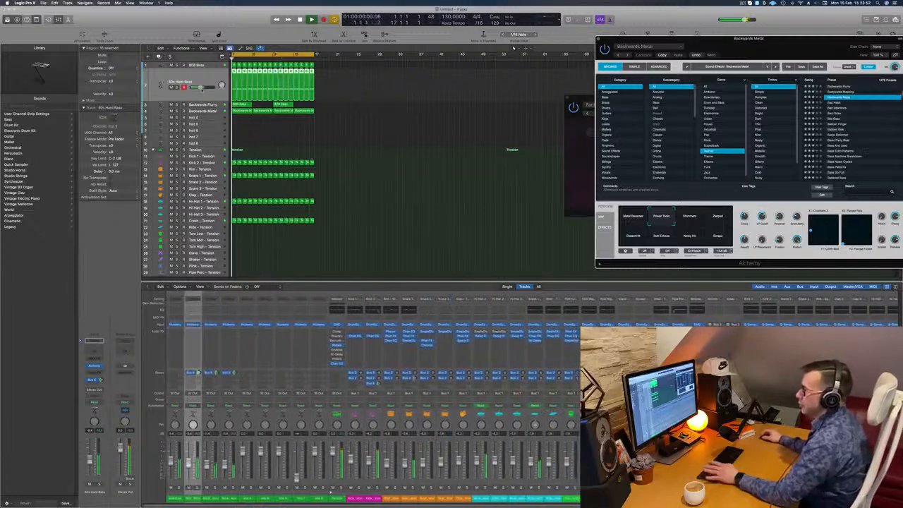
key(space)
key(space)
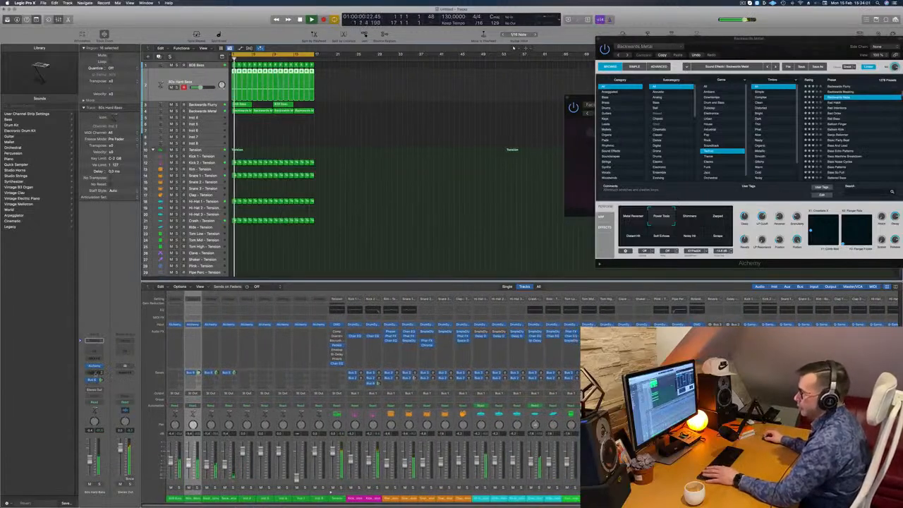
Insert a stereo Compressor on the 80s Hard Bass channel and move its window aside
click(94, 373)
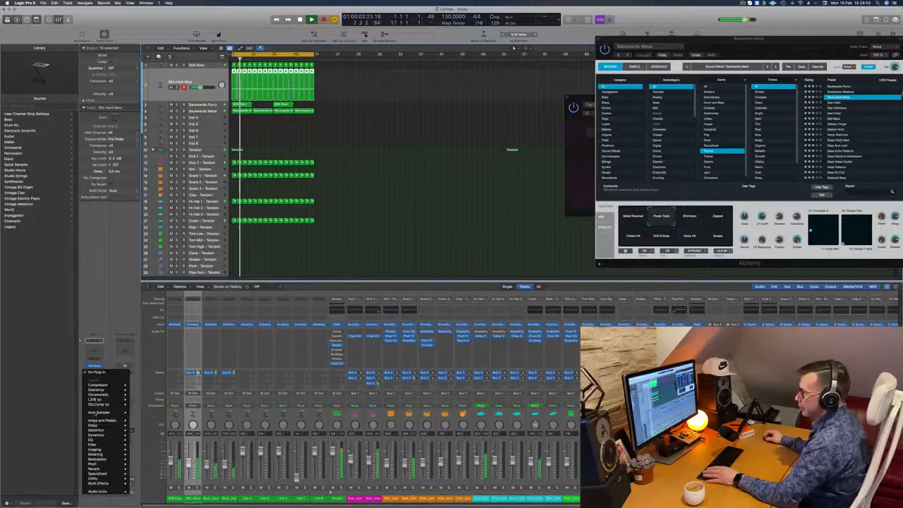
mouse_move(106, 385)
click(141, 384)
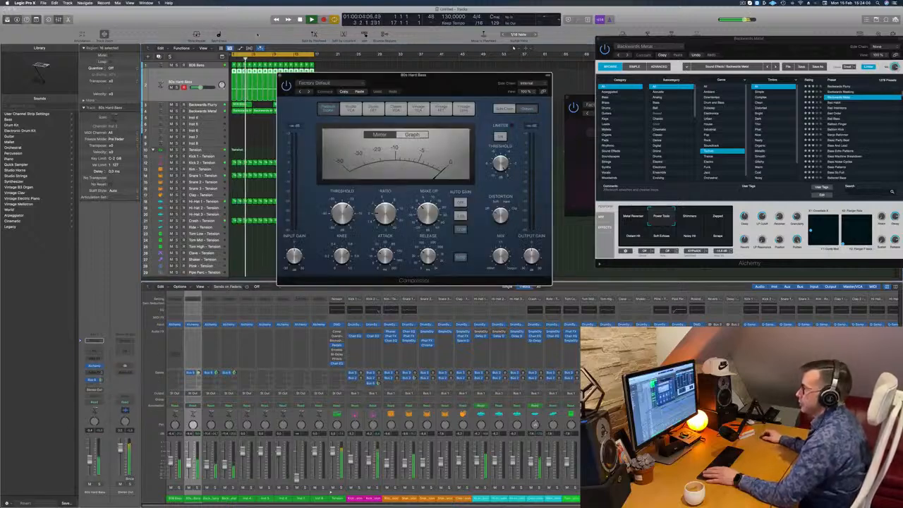
drag(406, 90, 380, 91)
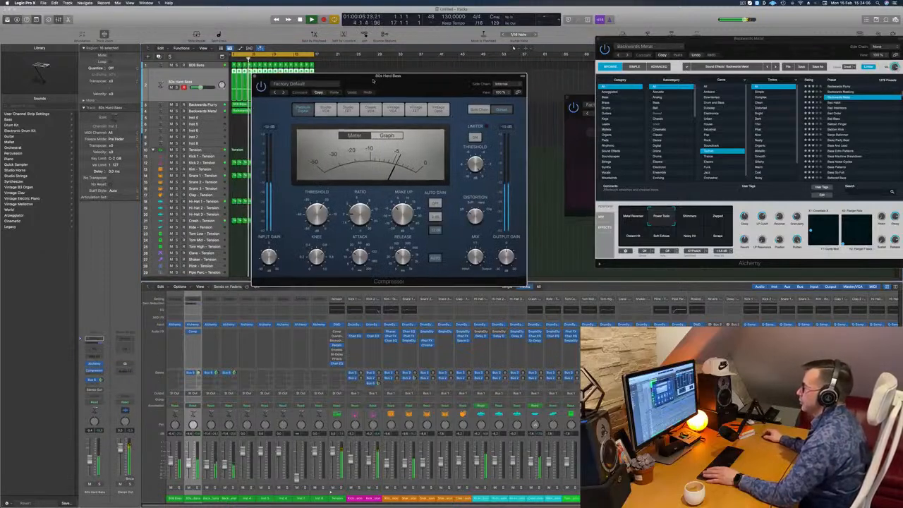
Set the 80s Hard Bass Compressor's side chain to Kick 2 - Tension (Inst 10) and reposition its window
click(507, 84)
mouse_move(500, 100)
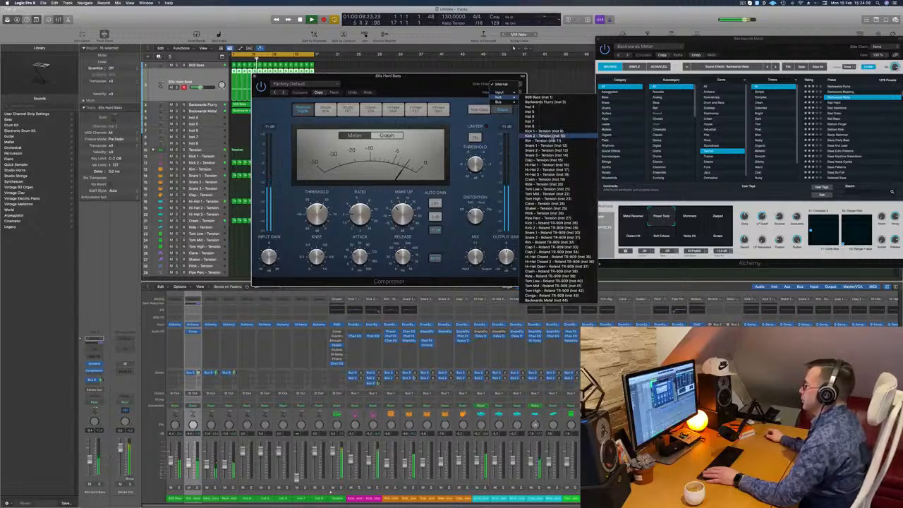
click(547, 135)
drag(395, 75, 419, 69)
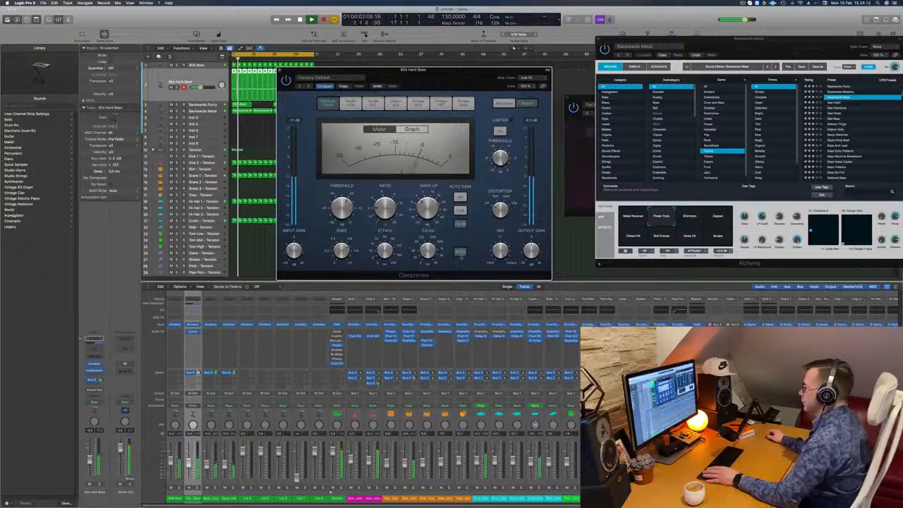
Restart the loop, lower the 80s Hard Bass channel volume slightly, and close its Compressor window
key(Return)
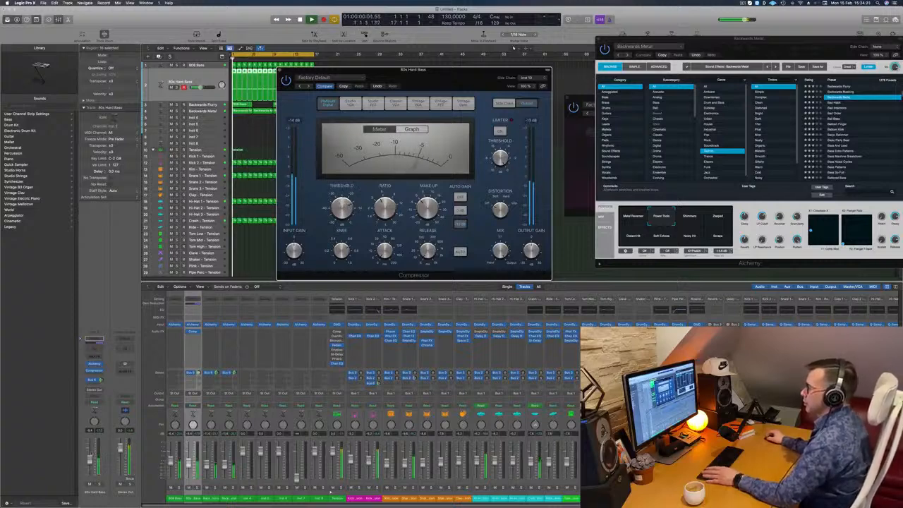
drag(89, 453, 89, 458)
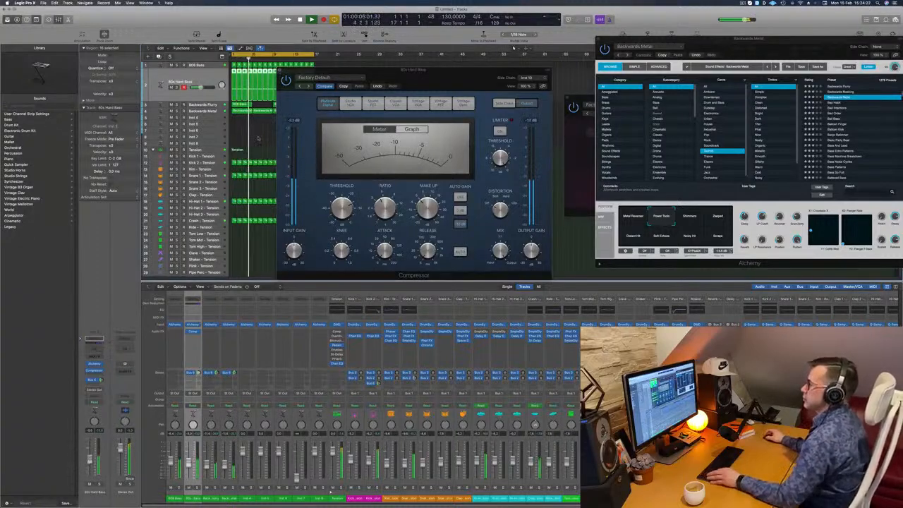
key(super+w)
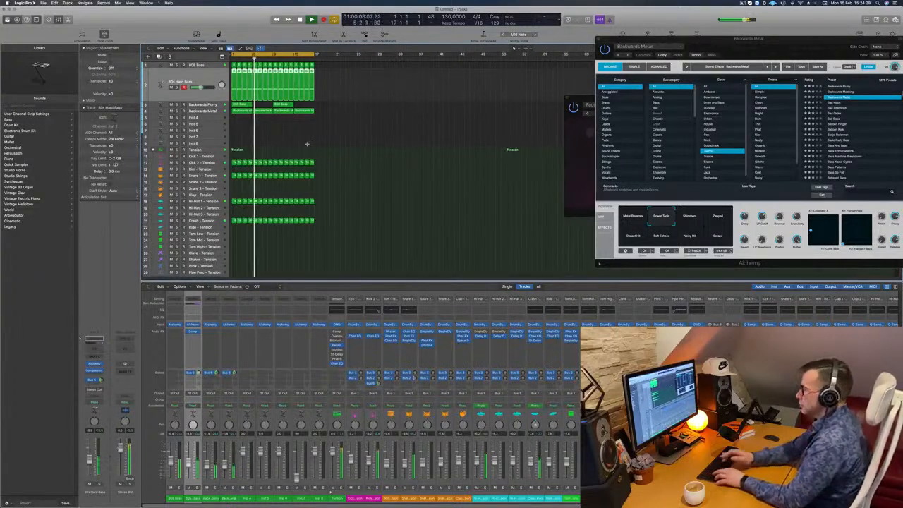
Repeat all regions to double the arrangement to 32 bars, extend the cycle range over them, and restart playback
key(super+r)
click(325, 137)
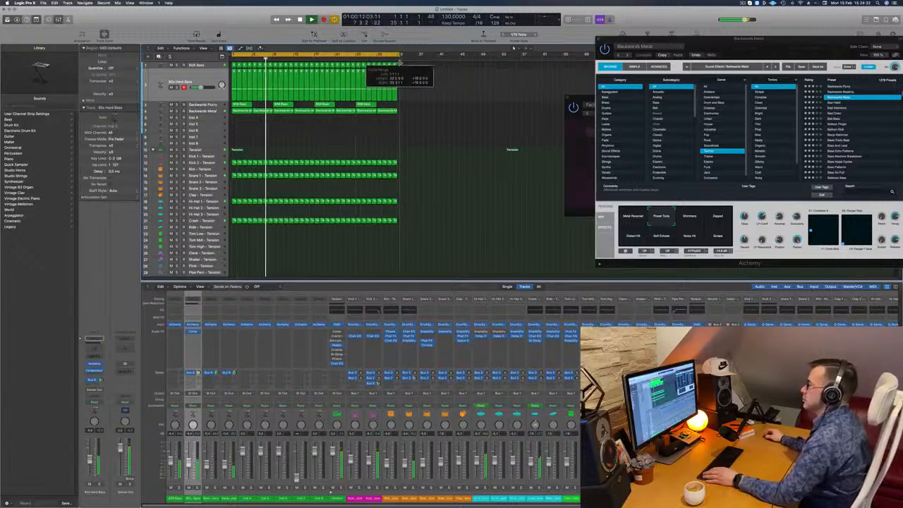
key(Return)
Duplicate the Backwards Metal track with its settings and copy the first 808 Bass region from Backwards Flurry onto it
key(Down)
key(Down)
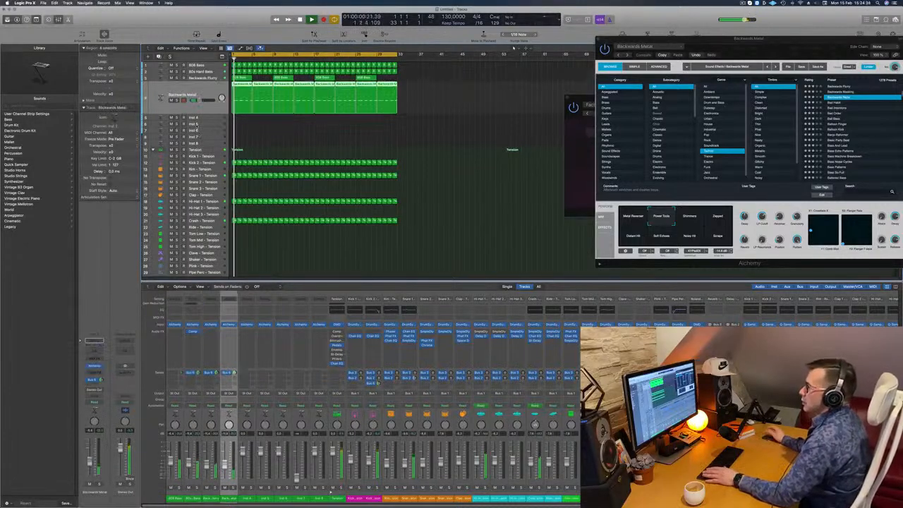
key(Return)
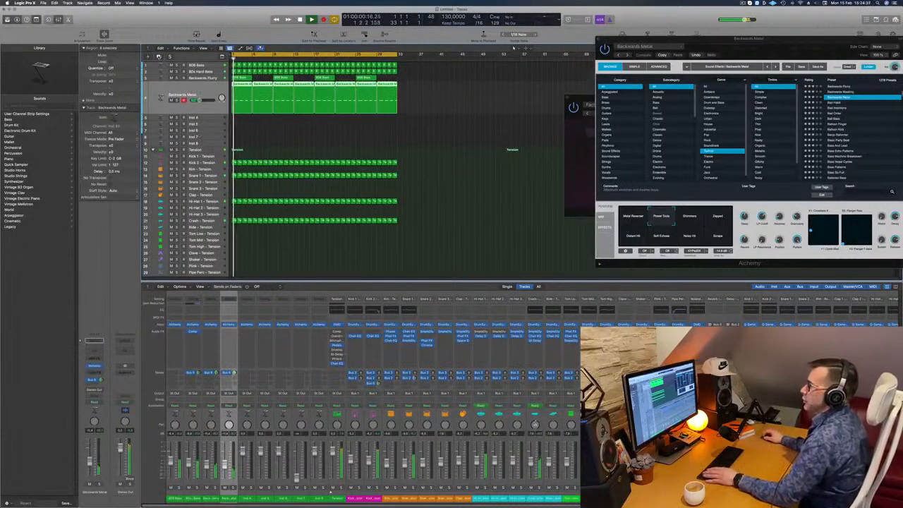
key(super+d)
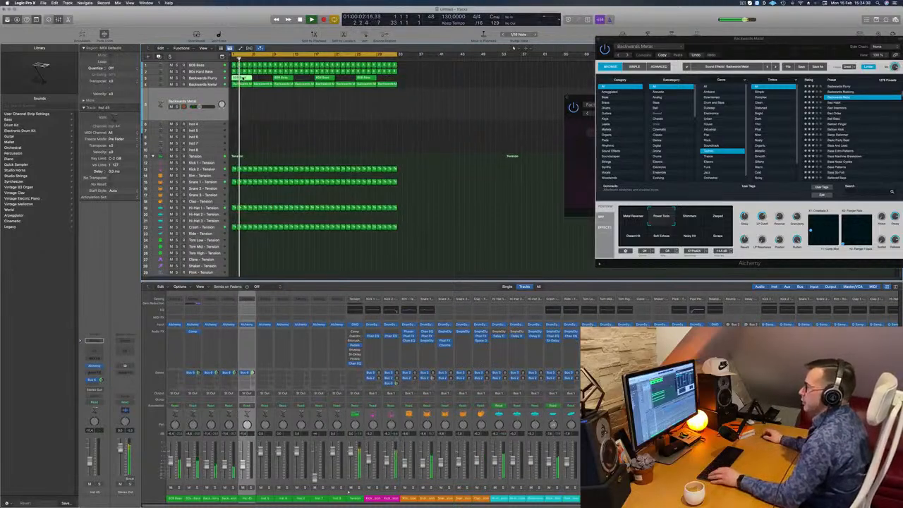
drag(242, 87, 239, 98)
key(space)
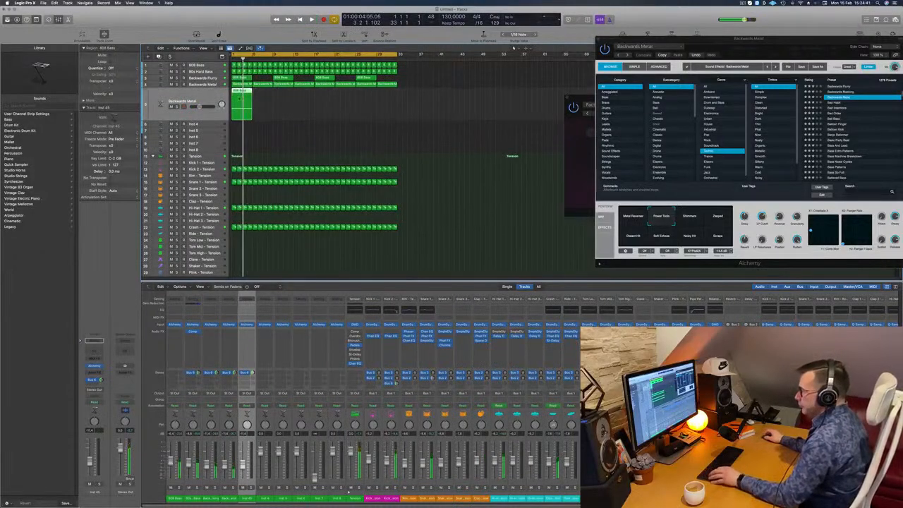
Add a higher-pitched copy of the sustained note in the new track's 808 Bass region and audition it
key(p)
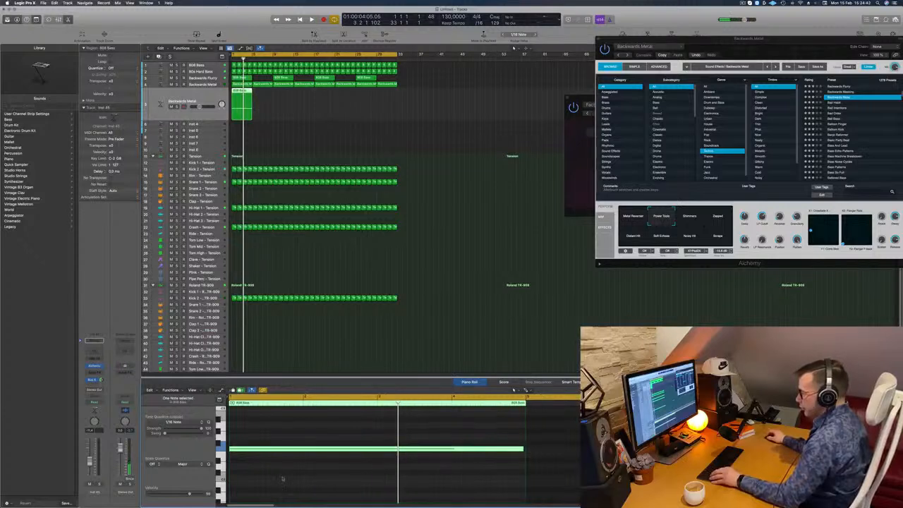
mouse_move(254, 449)
mouse_down()
mouse_move(249, 480)
mouse_move(243, 424)
mouse_move(244, 436)
mouse_up()
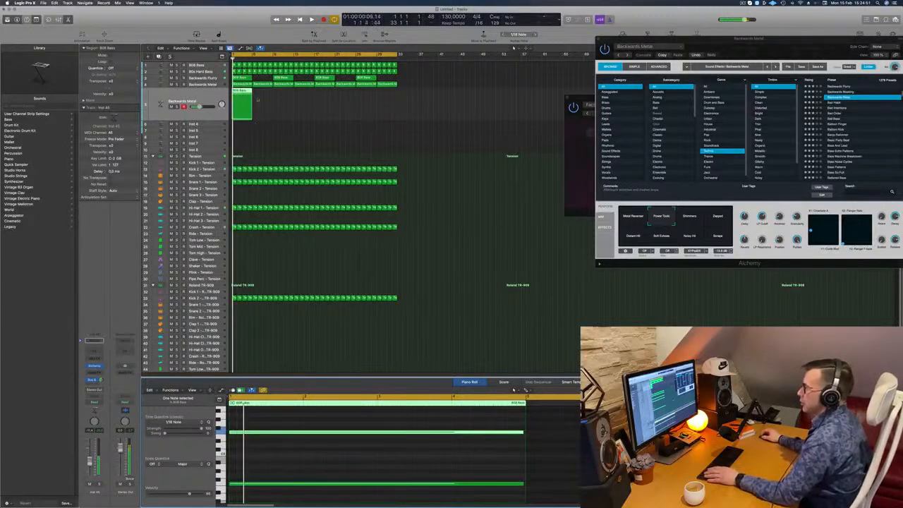
click(186, 100)
key(space)
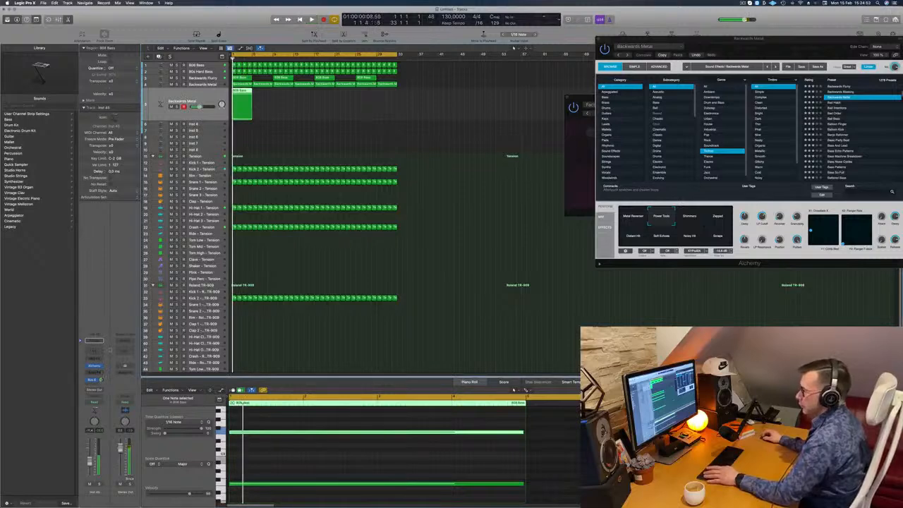
Show the duplicated track's Alchemy instrument, play the loop, and move the instrument window clear of the regions
click(95, 366)
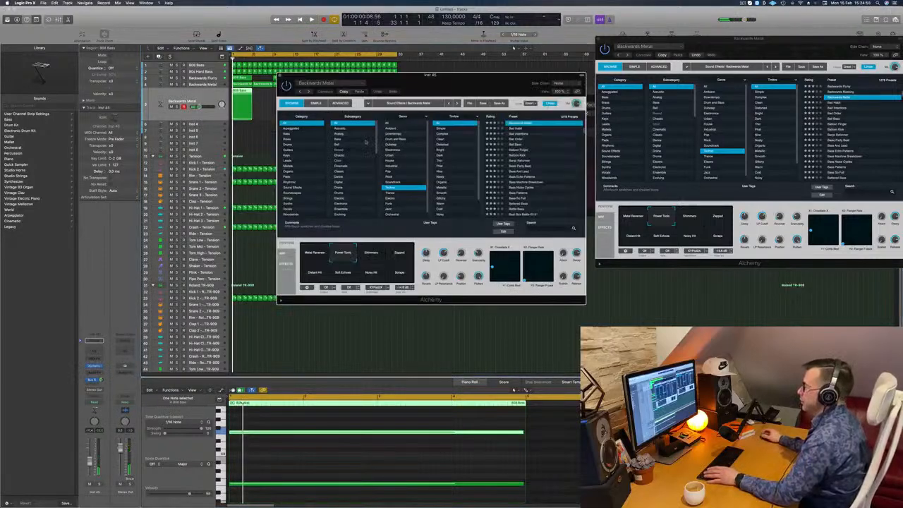
drag(468, 83, 425, 111)
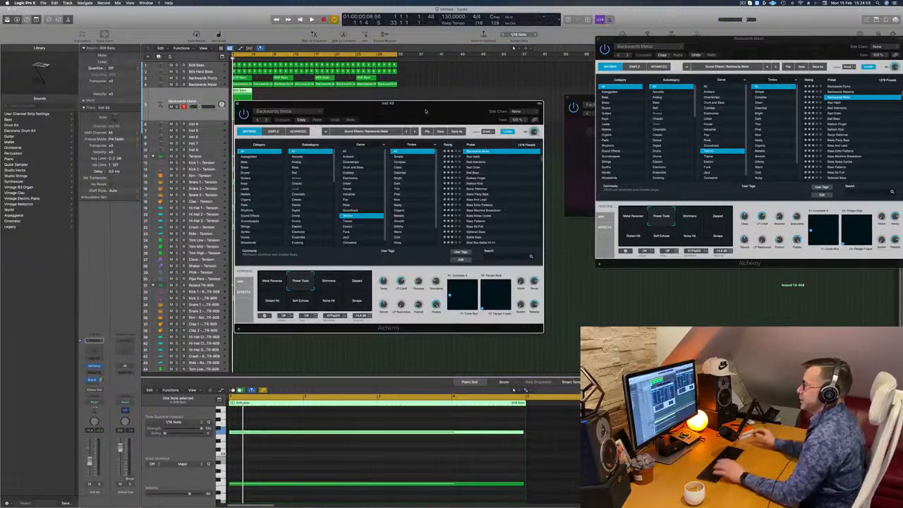
key(space)
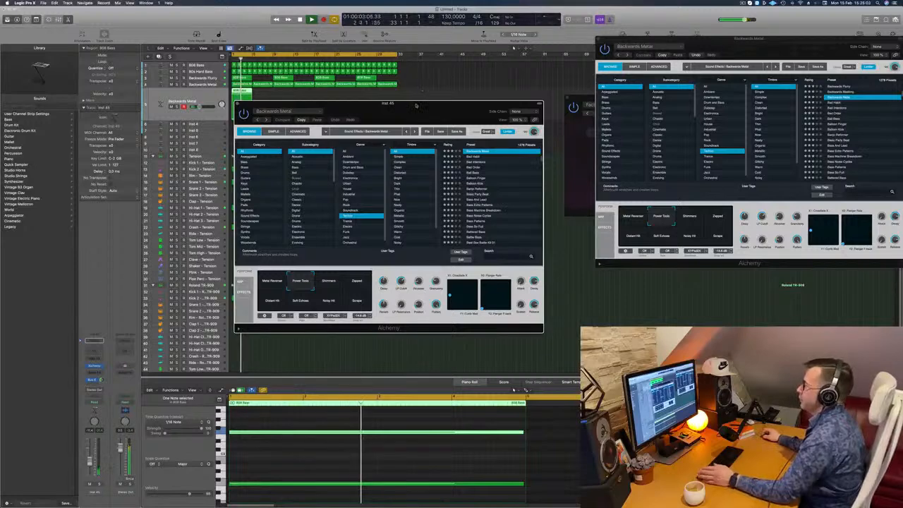
drag(426, 111, 536, 98)
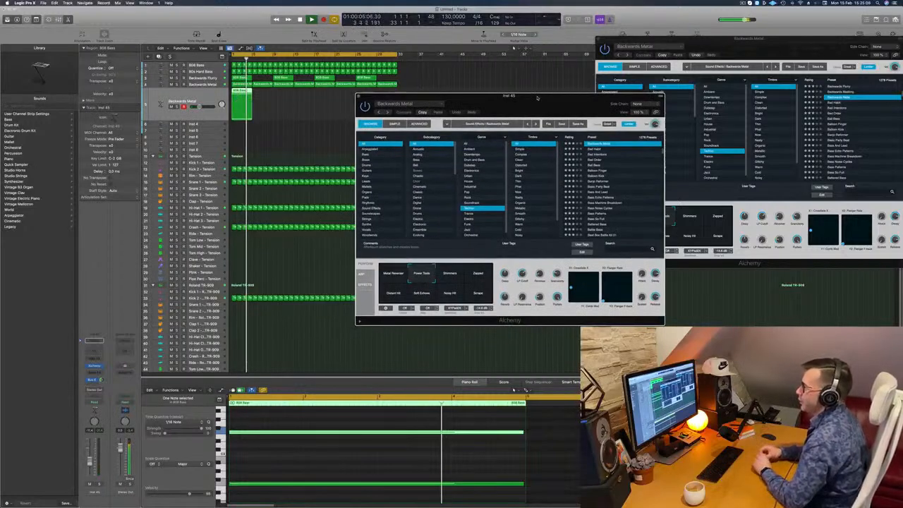
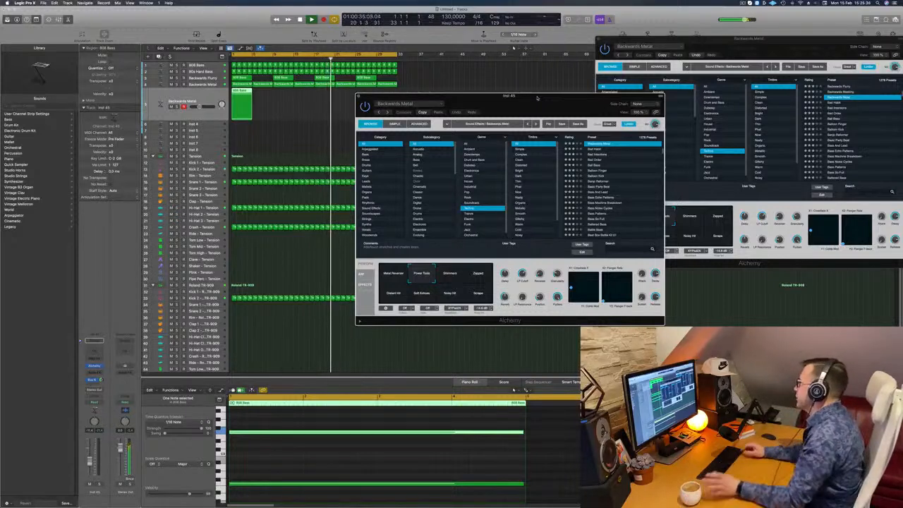
Reopen the selected Backwards Metal track's Alchemy instrument, move its window aside, and restart the loop from the beginning
key(Return)
key(Return)
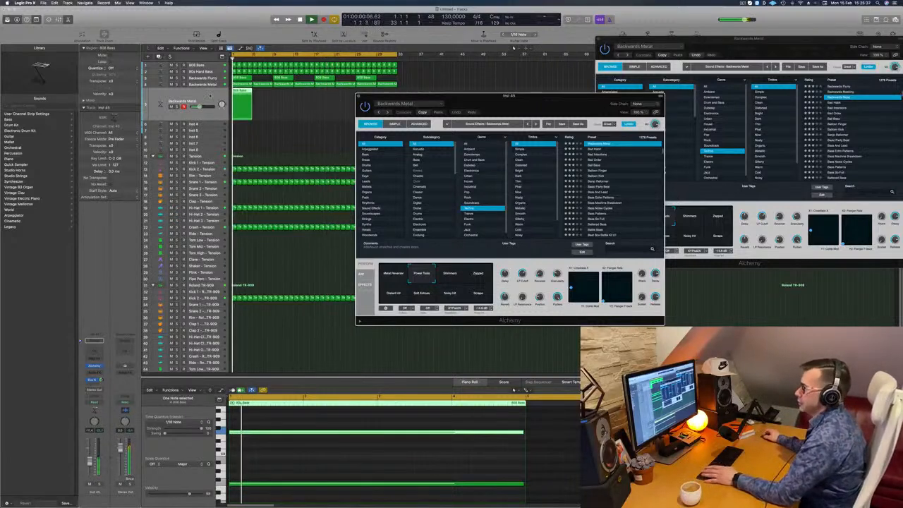
key(space)
click(85, 182)
click(94, 367)
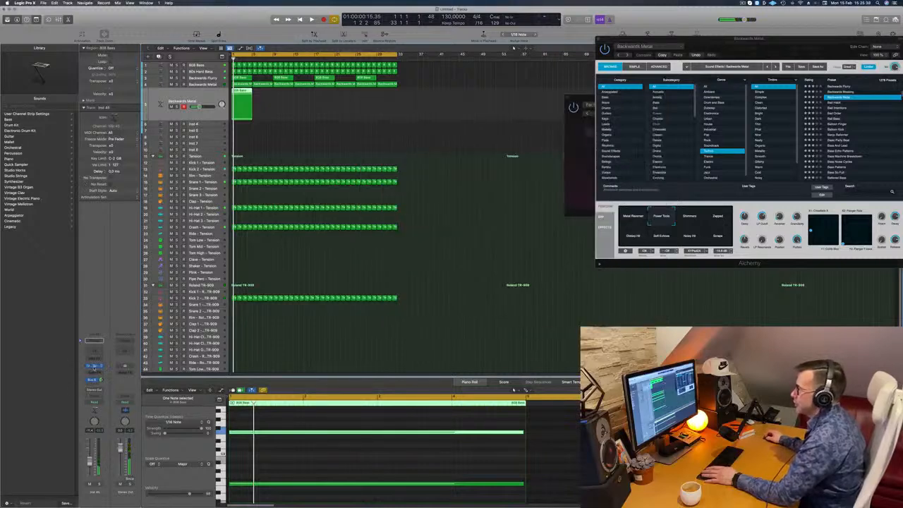
drag(524, 104, 441, 103)
key(space)
key(space)
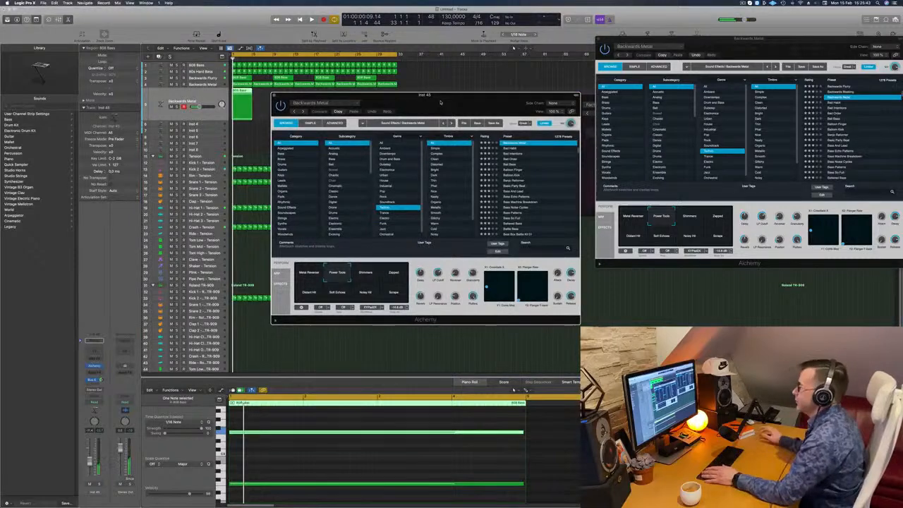
Audition Alchemy's Shimmers, Zapped, Distant Hit, Soft Echoes, Noisy Hit and Scrape snapshots while the loop plays
key(space)
click(367, 276)
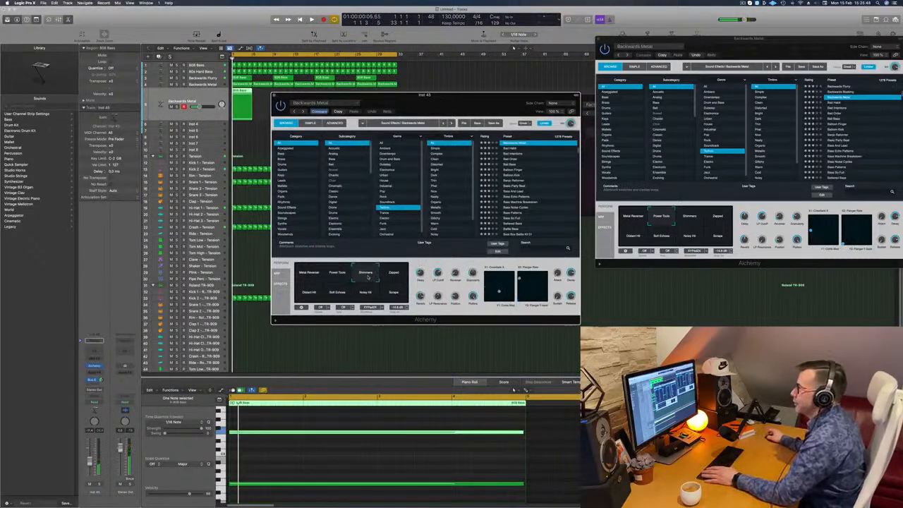
drag(438, 109, 475, 105)
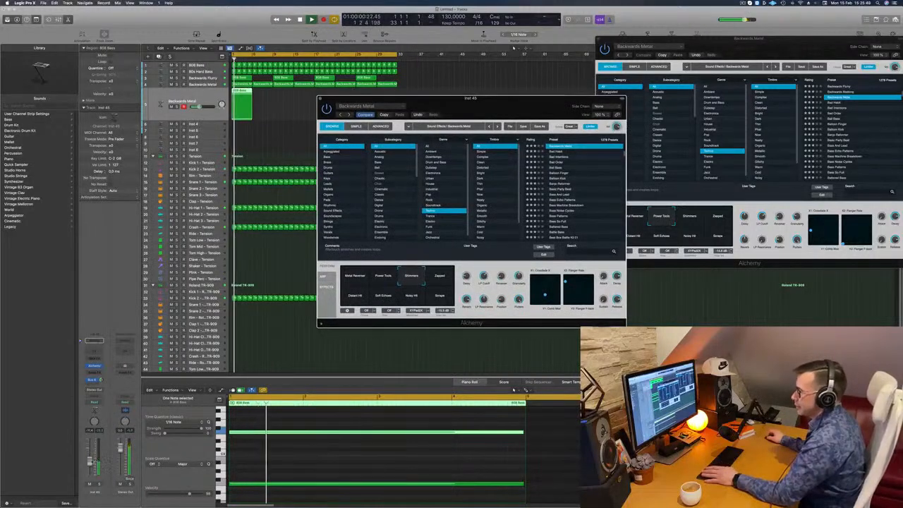
click(182, 101)
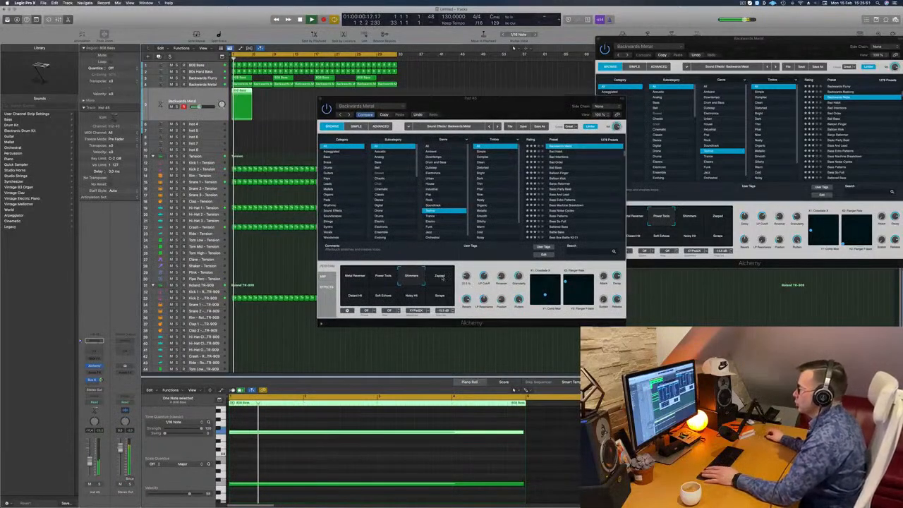
click(442, 278)
click(355, 297)
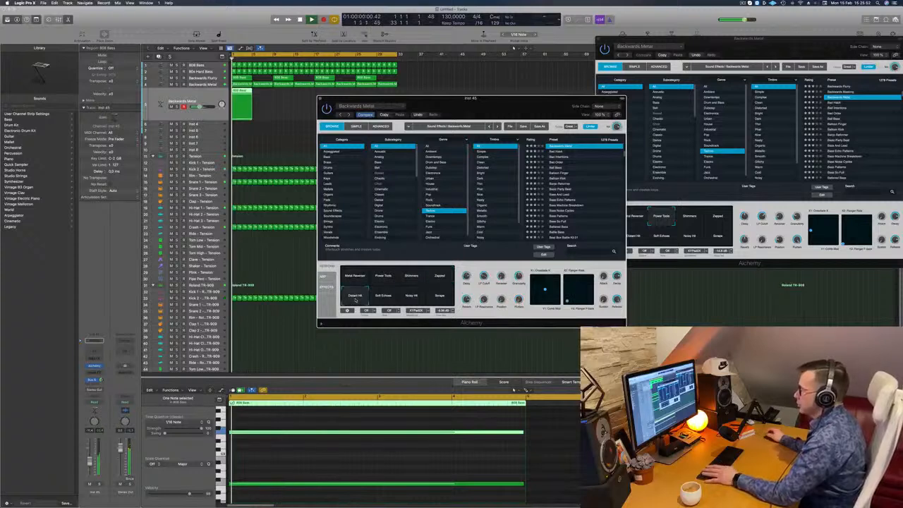
click(387, 300)
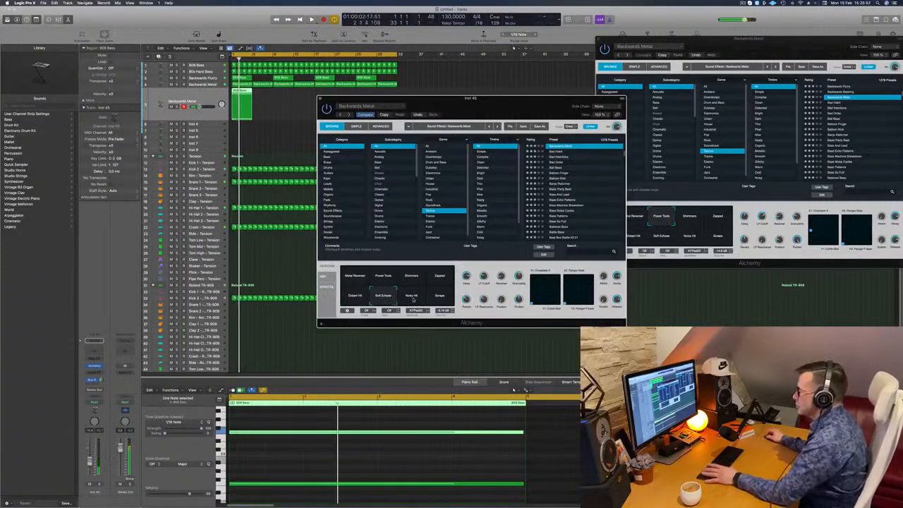
click(414, 299)
click(441, 300)
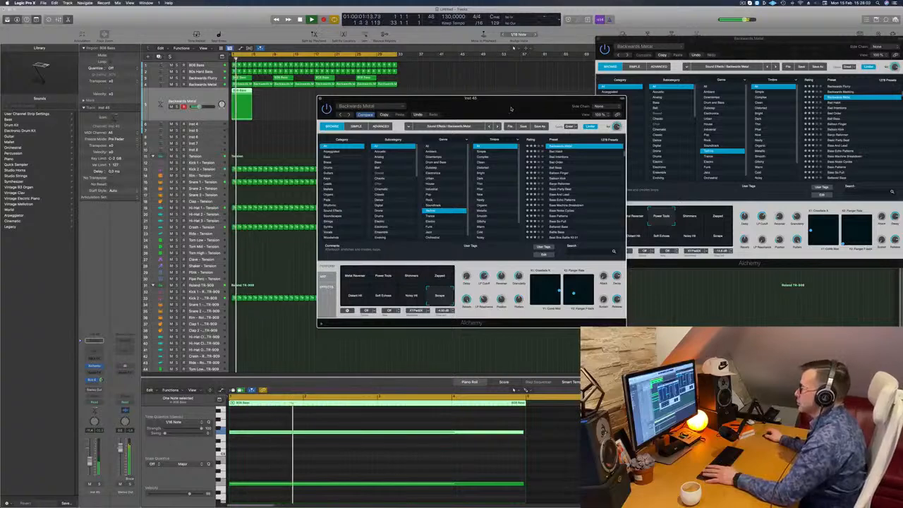
Compare the Alchemy snapshots again, from Metal Reverser through Scrape, and select Soft Echoes for the duplicated Backwards Metal track
drag(512, 109, 573, 75)
click(420, 261)
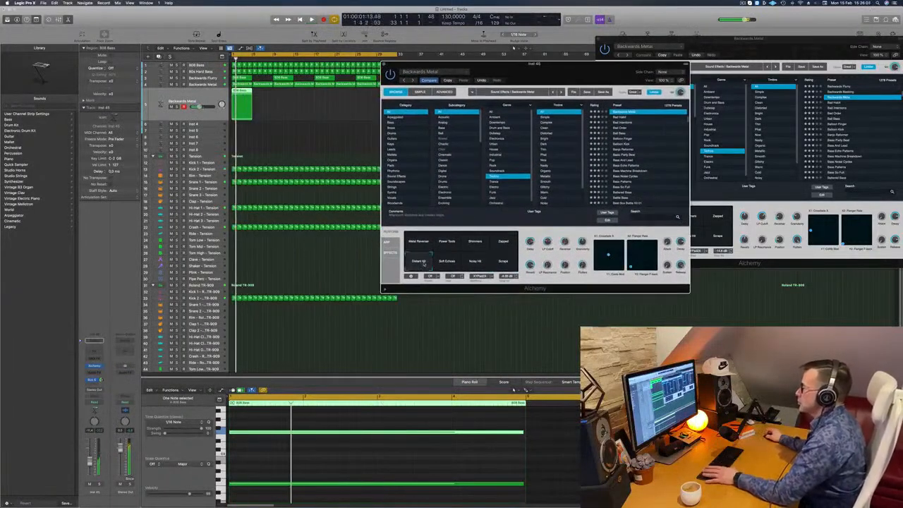
click(418, 243)
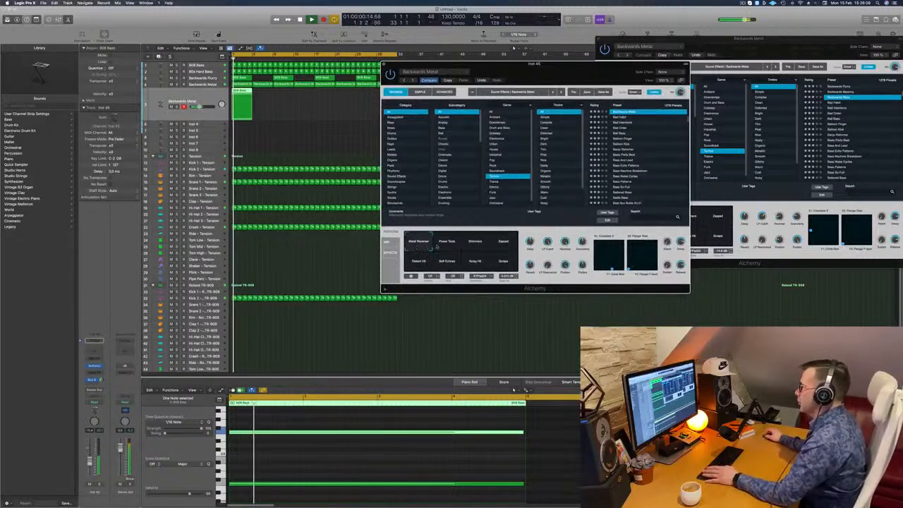
click(447, 246)
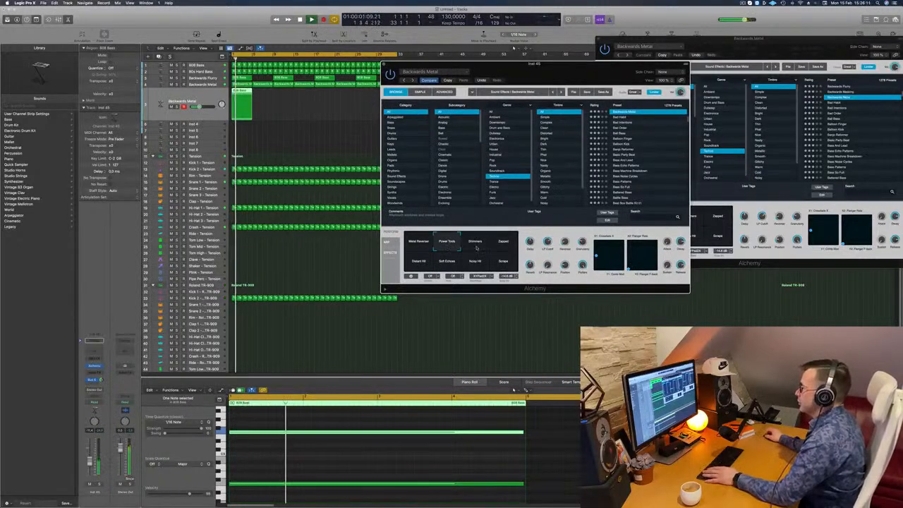
click(477, 246)
click(504, 246)
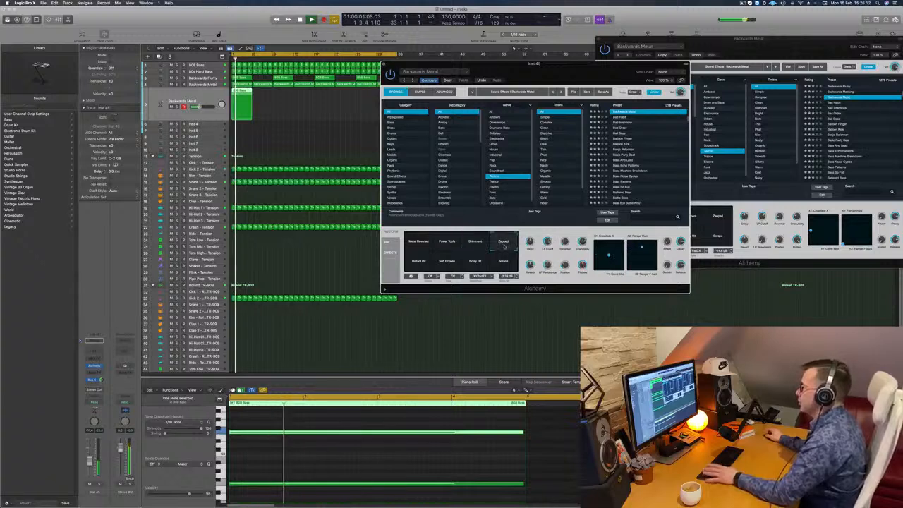
click(418, 261)
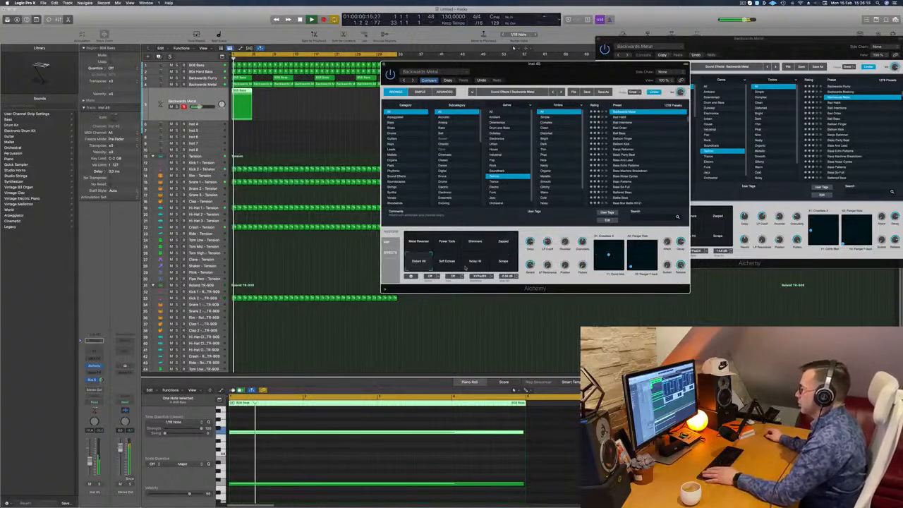
click(504, 262)
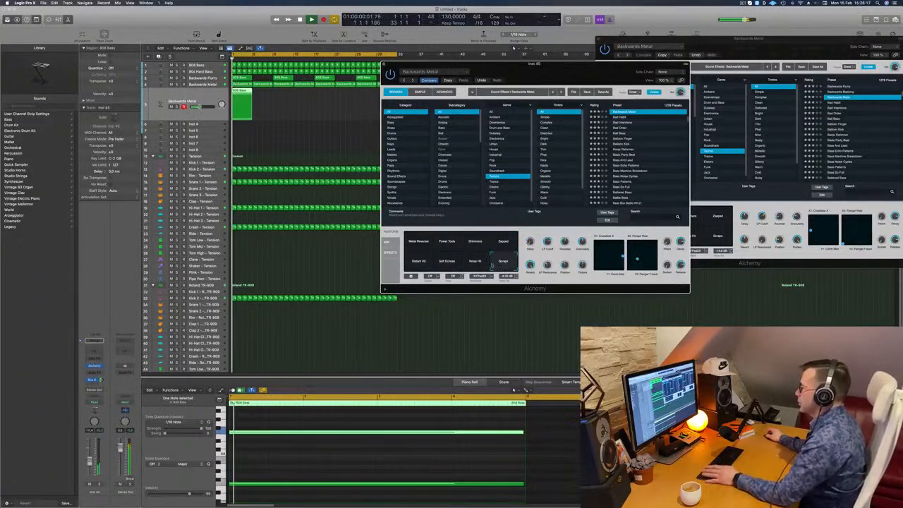
click(476, 263)
click(447, 263)
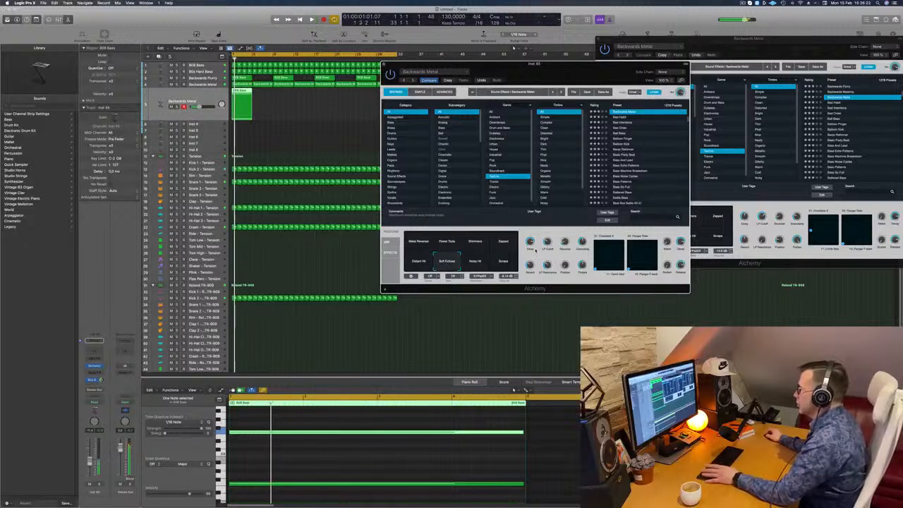
Replay the start of the loop to audition the Soft Echoes snapshot
key(space)
key(space)
key(space)
key(space)
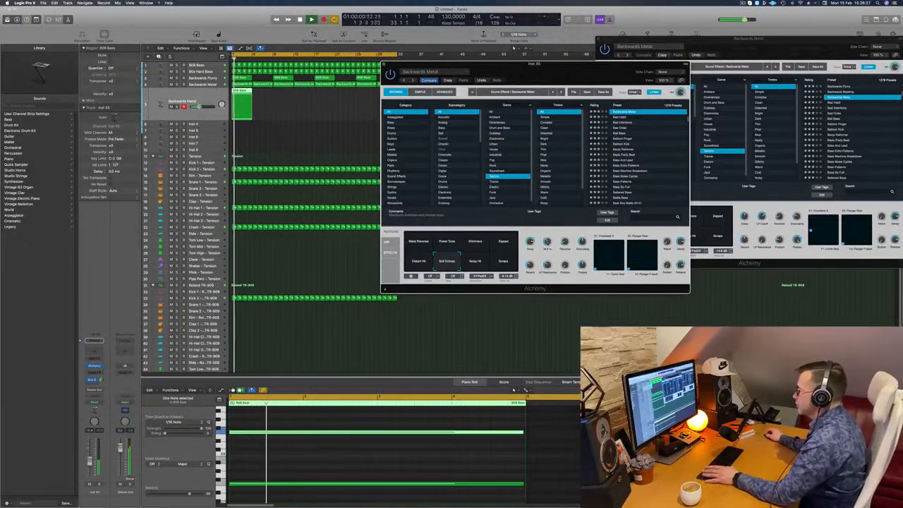
Move the instrument window clear of the regions and repeat the duplicated track's 808 Bass region to fill the 32-bar loop
drag(544, 65, 598, 66)
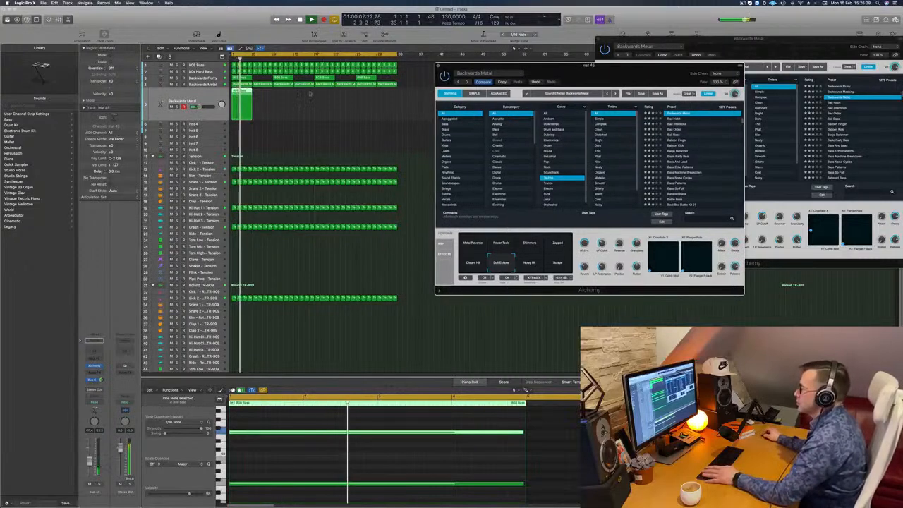
drag(245, 97, 285, 98)
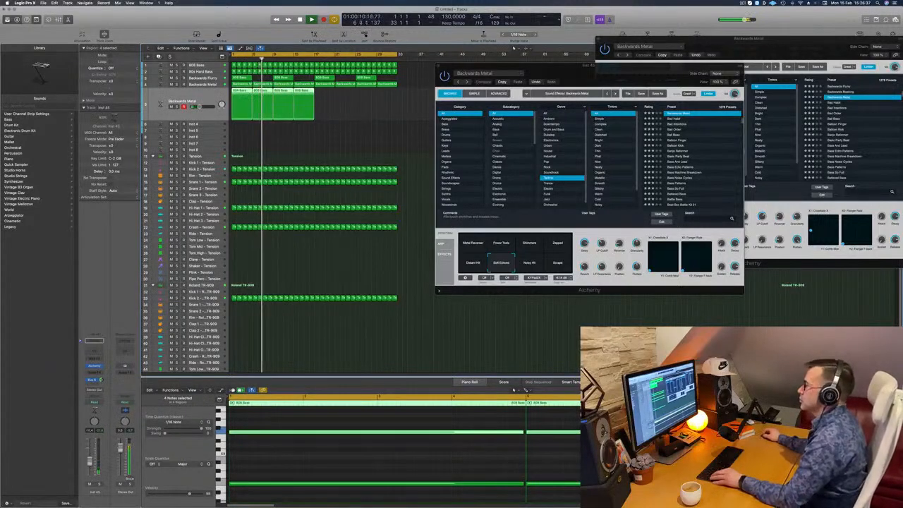
key(super+r)
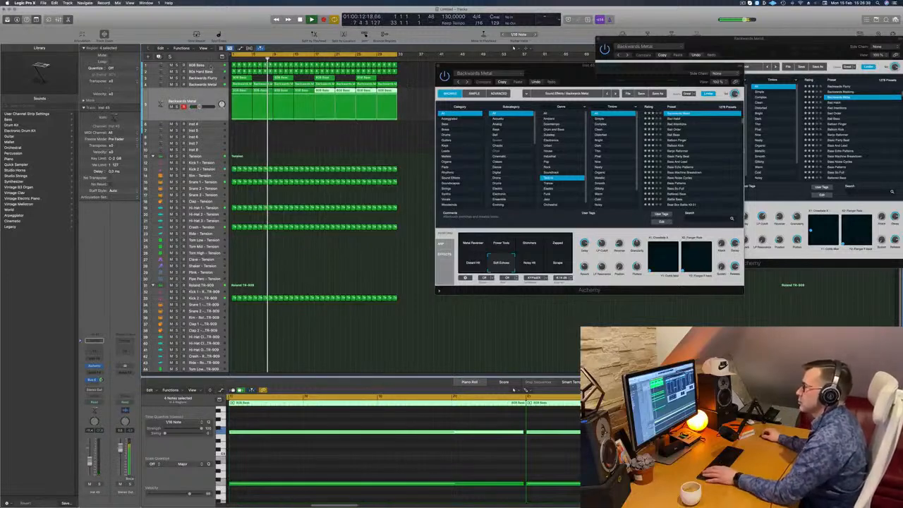
Copy the side-chained Compressor from the 80s Hard Bass channel to the 808 Bass channel in the mixer and check its settings
click(211, 67)
key(space)
key(space)
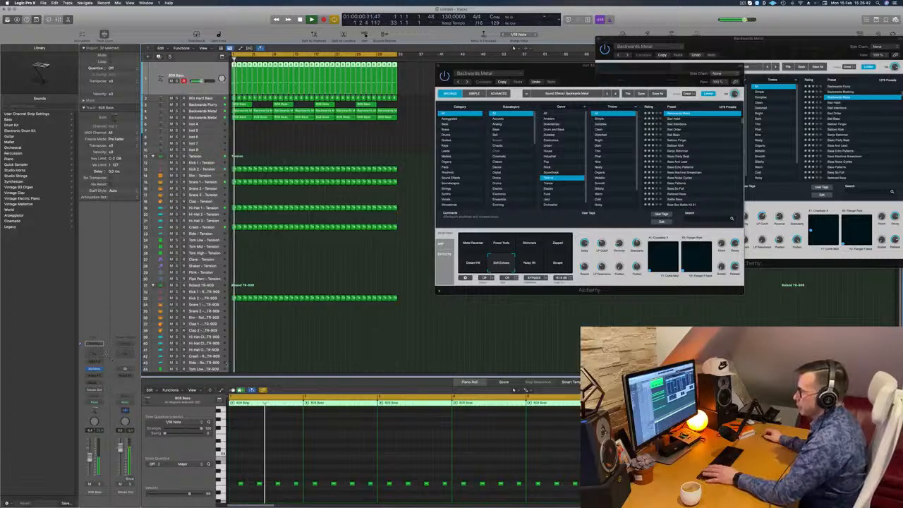
key(x)
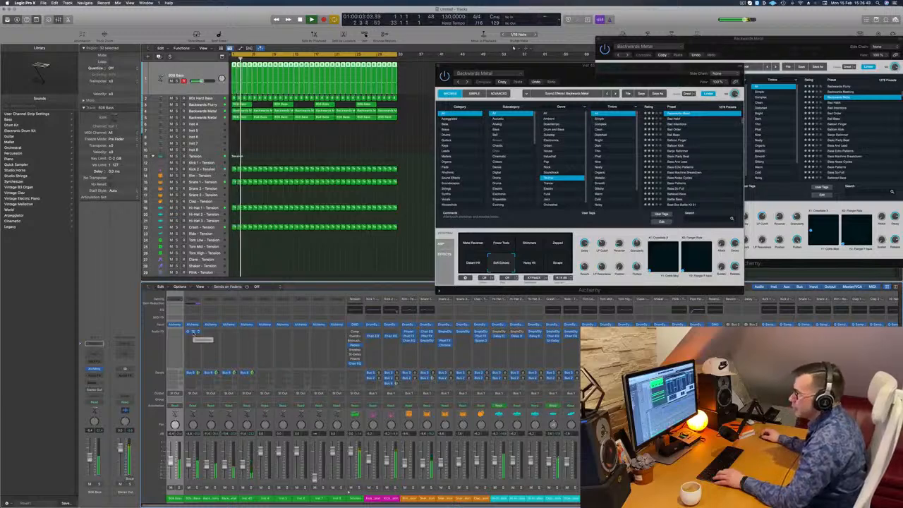
drag(192, 331, 179, 337)
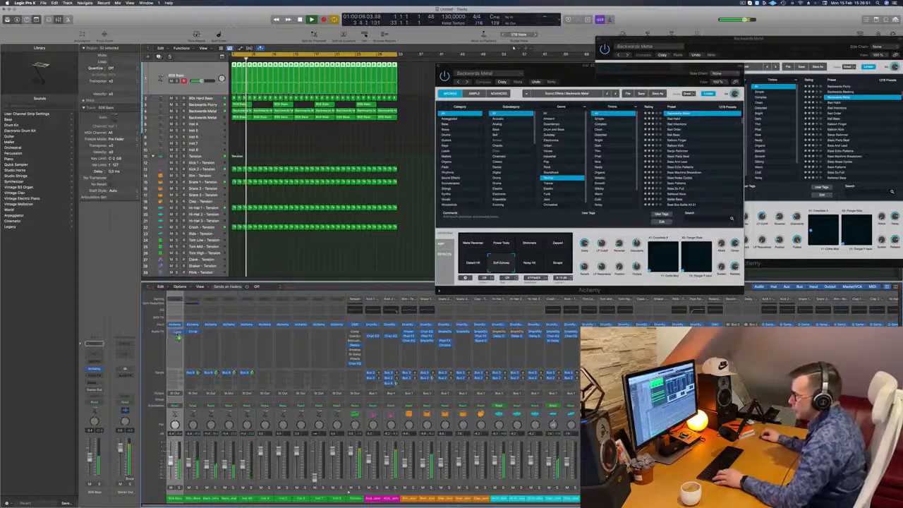
click(176, 333)
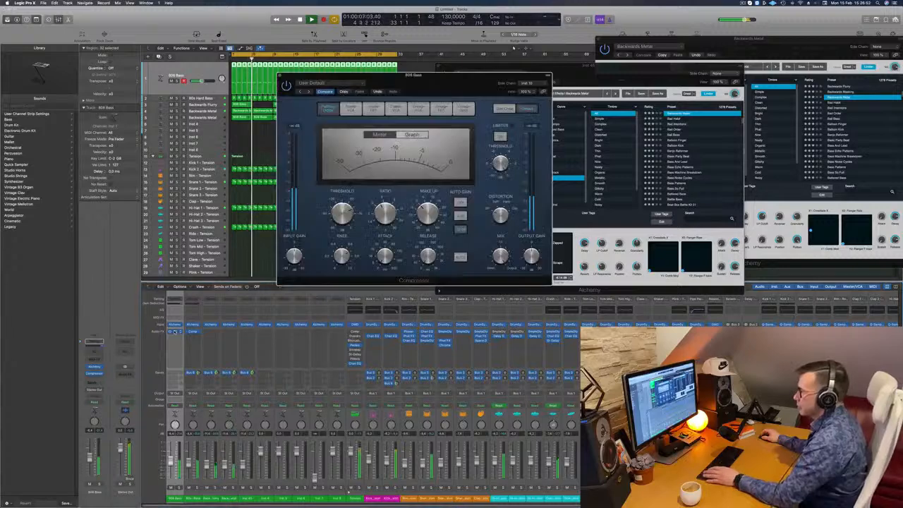
drag(452, 85, 436, 189)
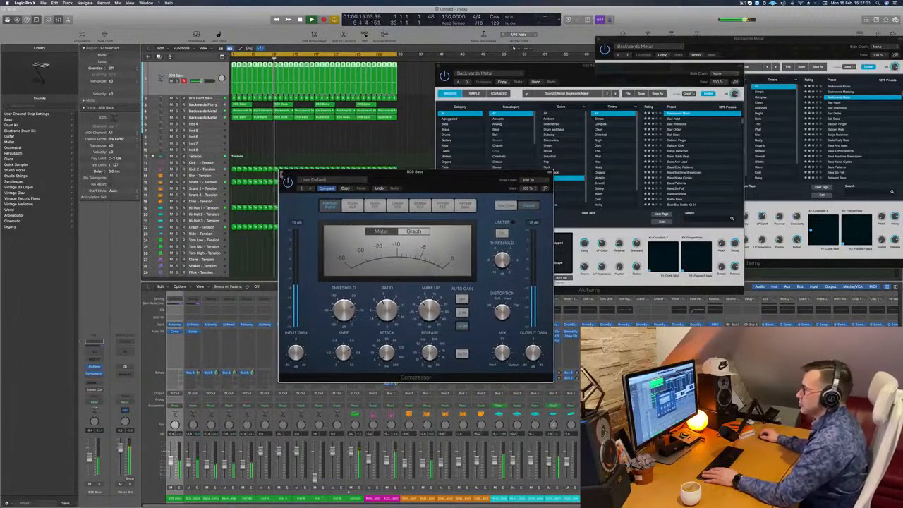
click(282, 172)
Duplicate the lower Backwards Metal track with its settings and copy its first 808 Bass region onto the new track
click(206, 117)
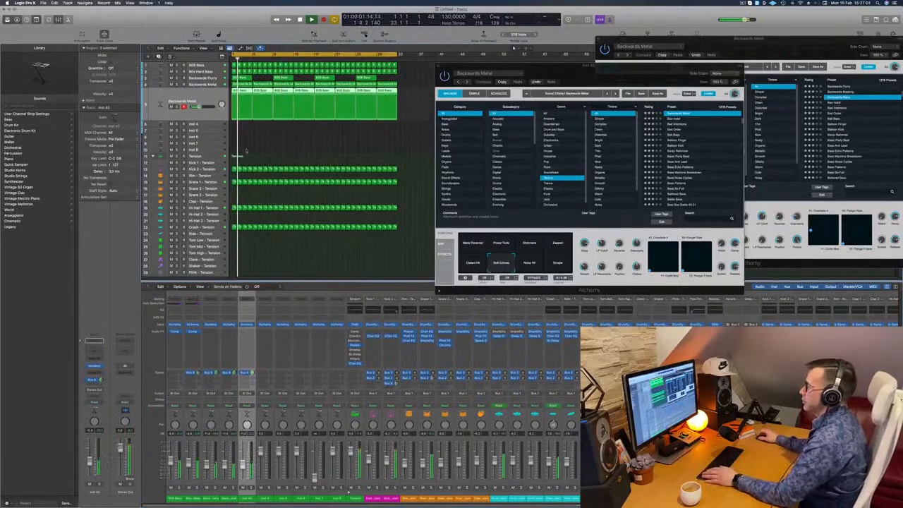
key(super+d)
key(r)
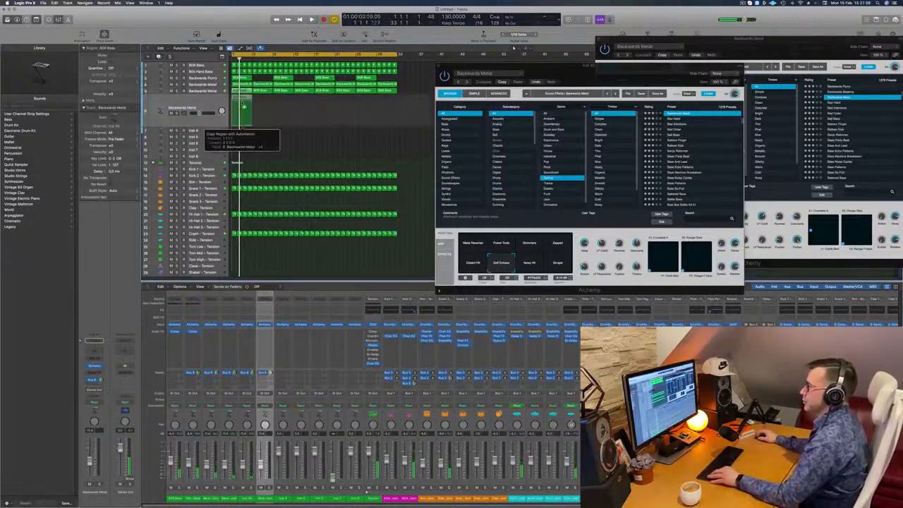
key(space)
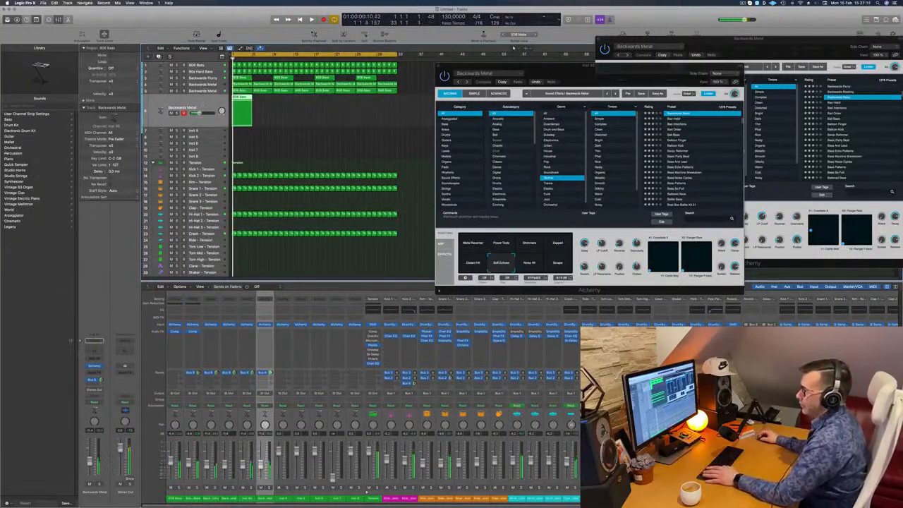
Show the new track's Alchemy instrument and search its presets for 303, replacing that search with one for acid sounds
click(94, 367)
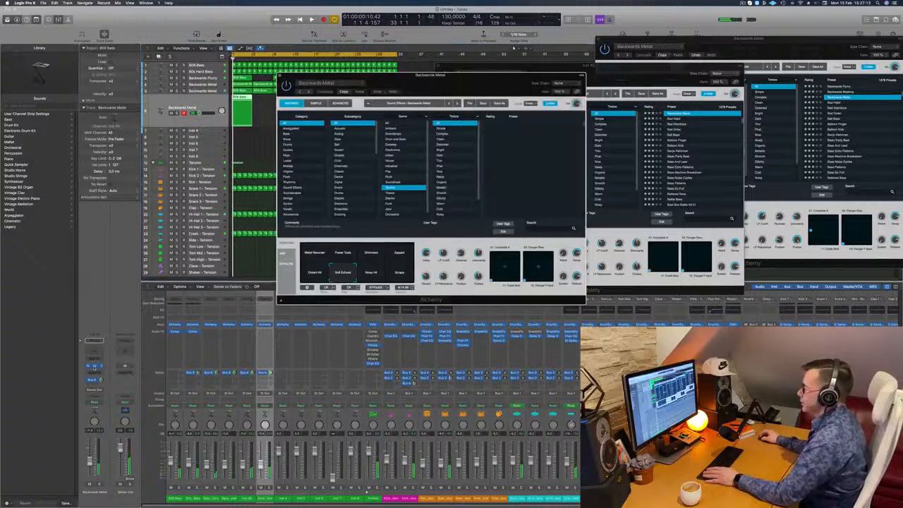
drag(502, 87, 462, 86)
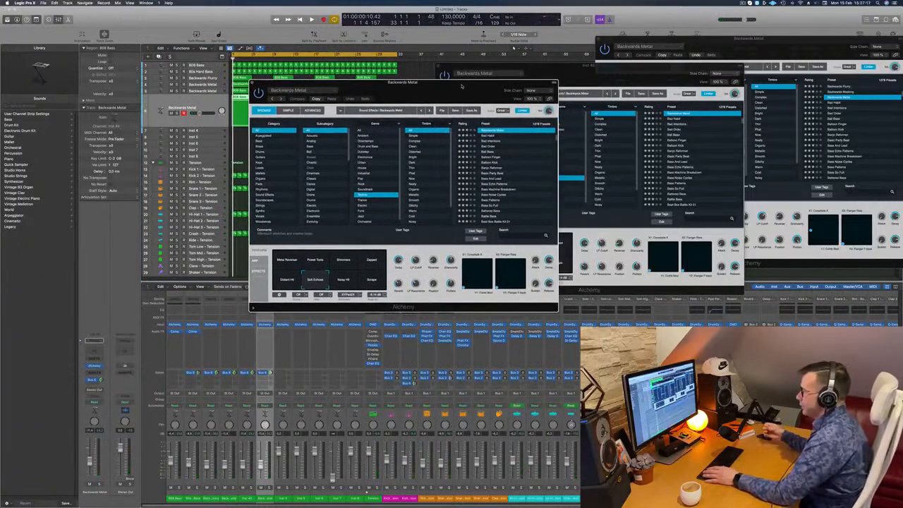
click(514, 236)
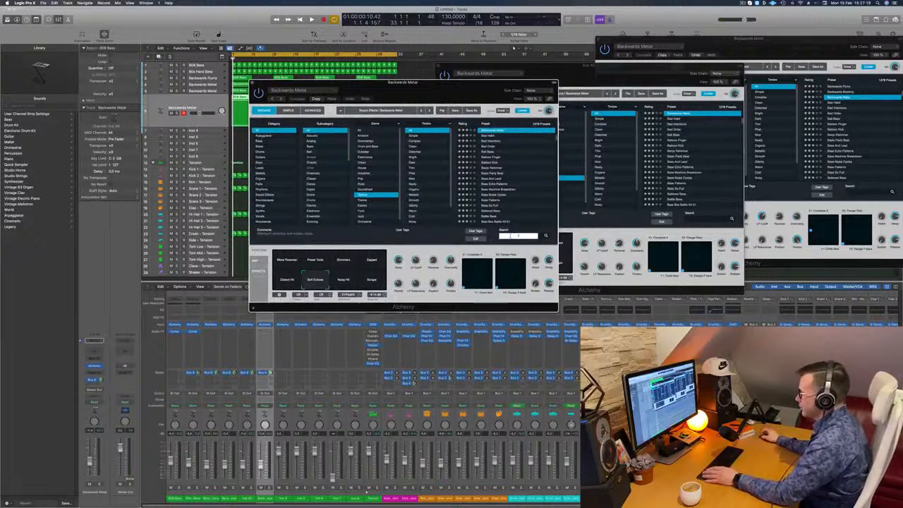
text(303)
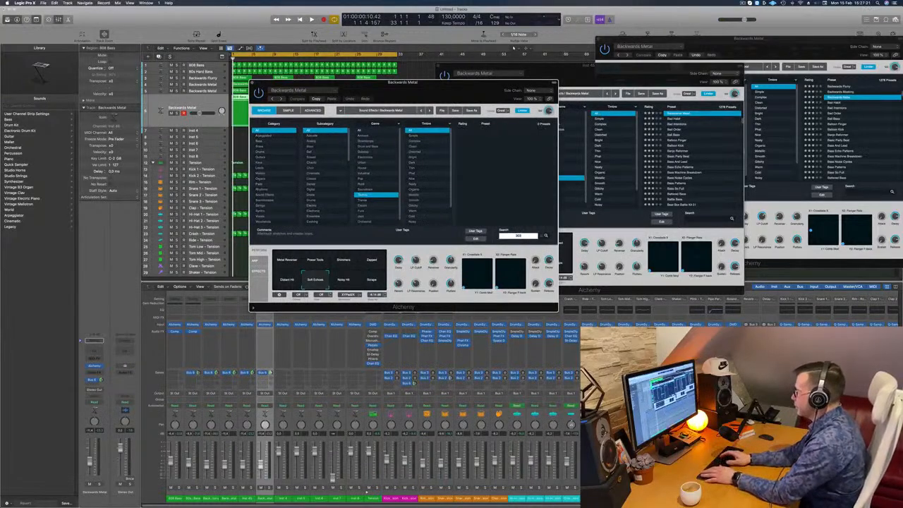
key(BackSpace)
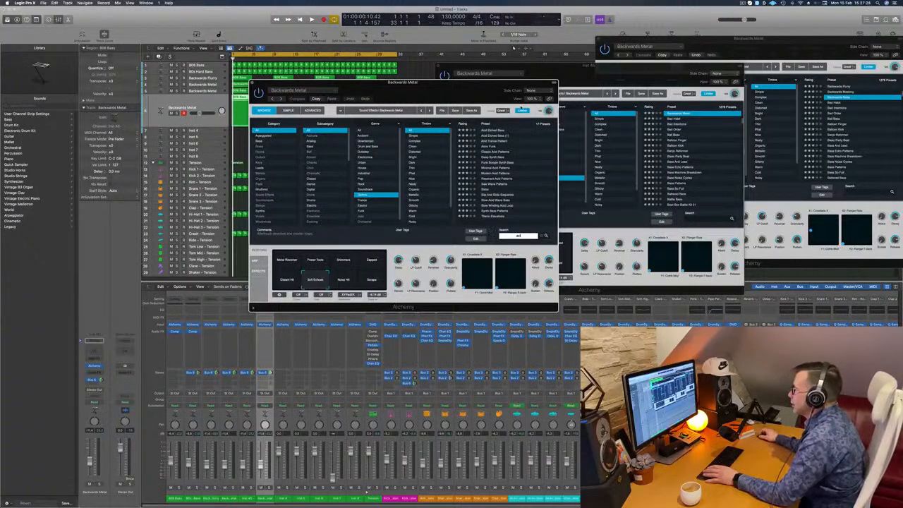
Load the Classic Acid Patterns preset on the new track and move the instrument window off the regions
click(494, 153)
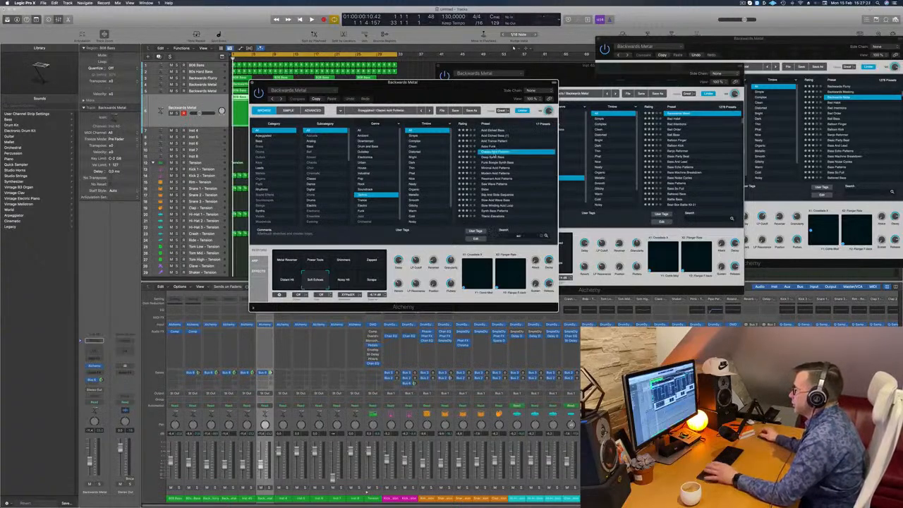
drag(295, 114, 423, 115)
click(205, 101)
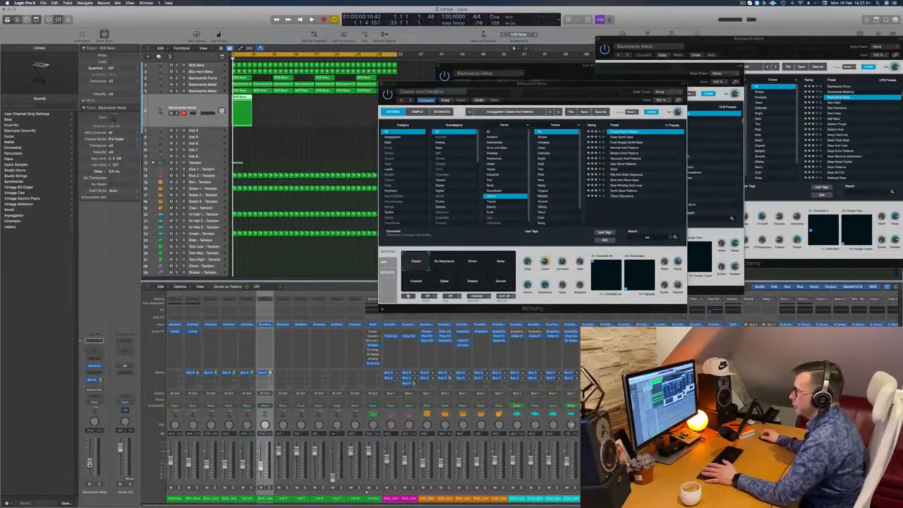
Play the loop and repeat the 808 Bass region on the acid pattern track to fill all 32 bars
key(space)
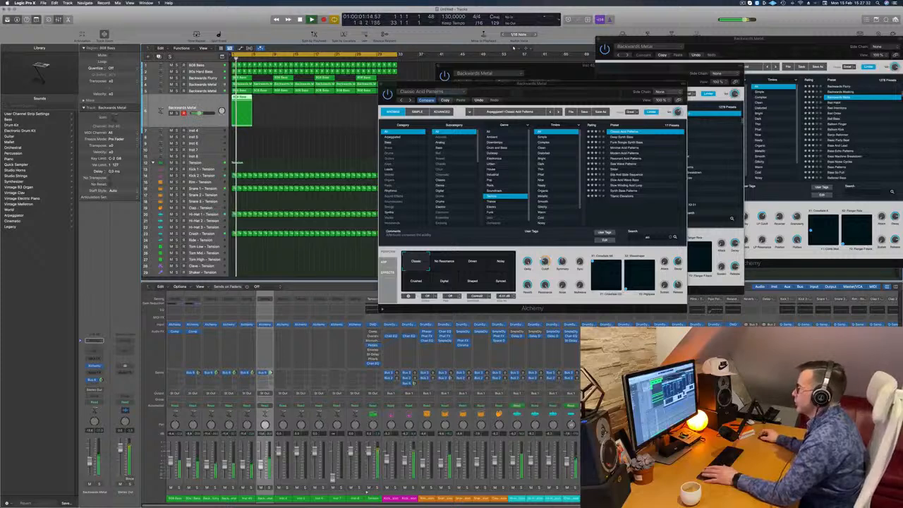
drag(542, 84, 322, 165)
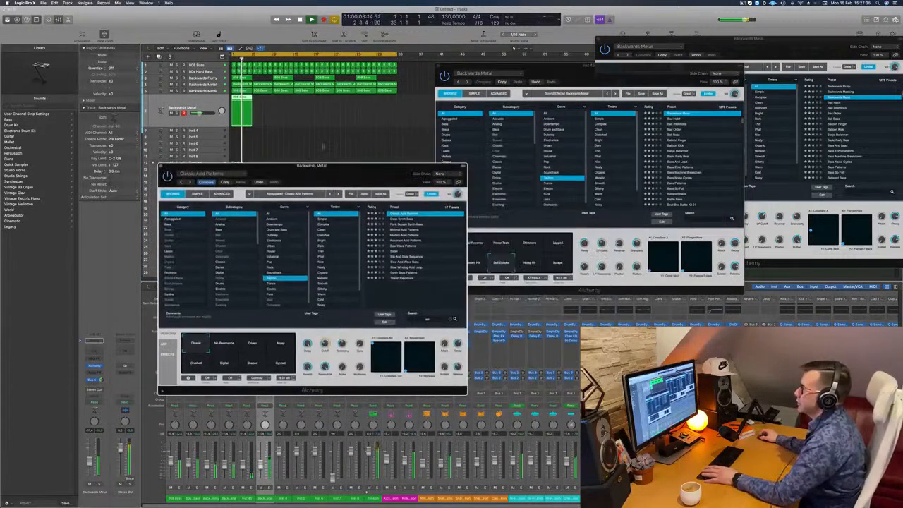
drag(238, 99, 319, 104)
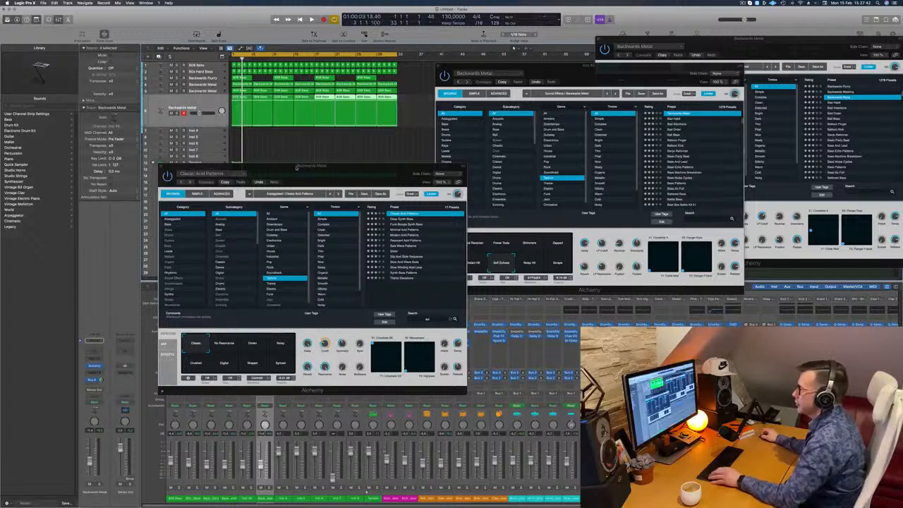
Copy the Compressor from the 80s Hard Bass channel to the acid pattern channel and play the loop
drag(304, 166, 632, 165)
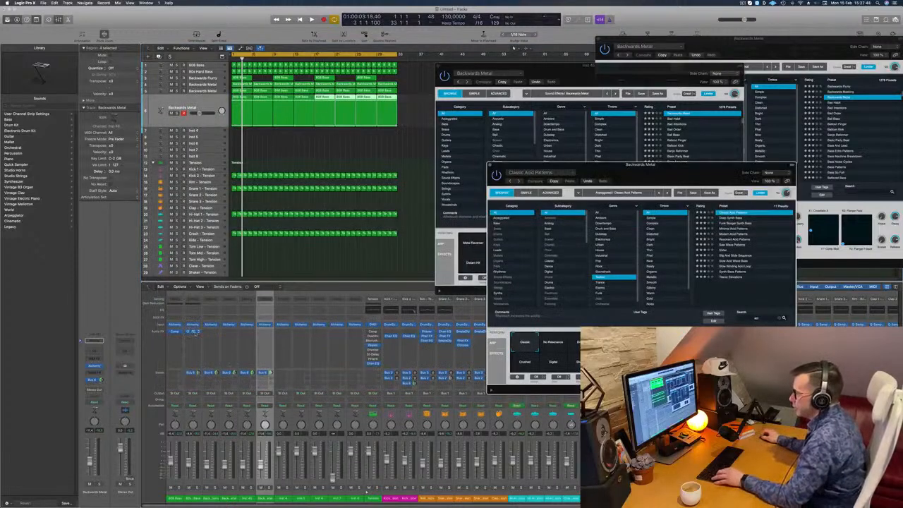
drag(263, 333, 263, 333)
key(space)
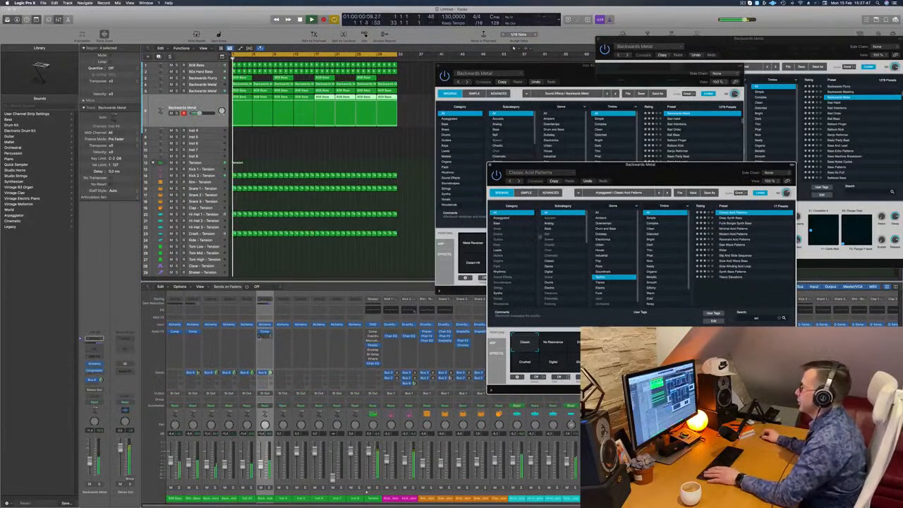
Audition the last four presets of the acid search during playback, starting with Slow Acid Wave Bass
drag(714, 165, 475, 165)
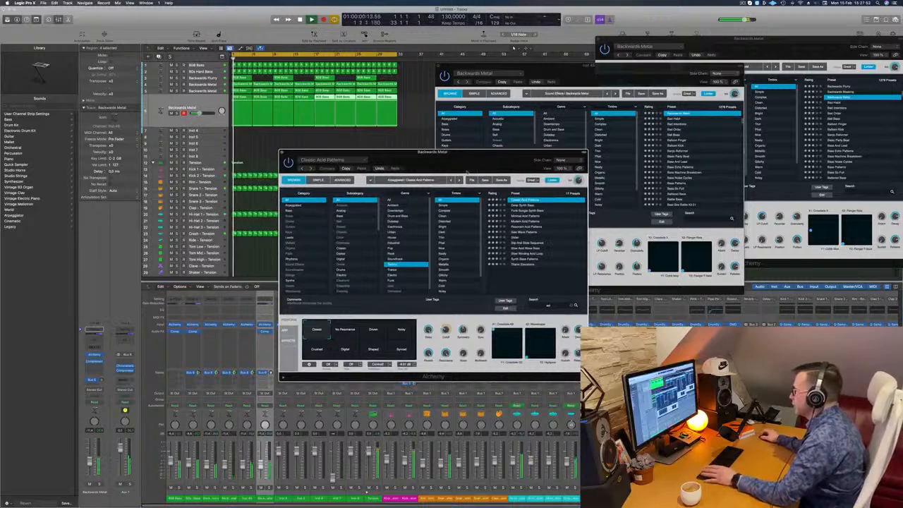
click(526, 249)
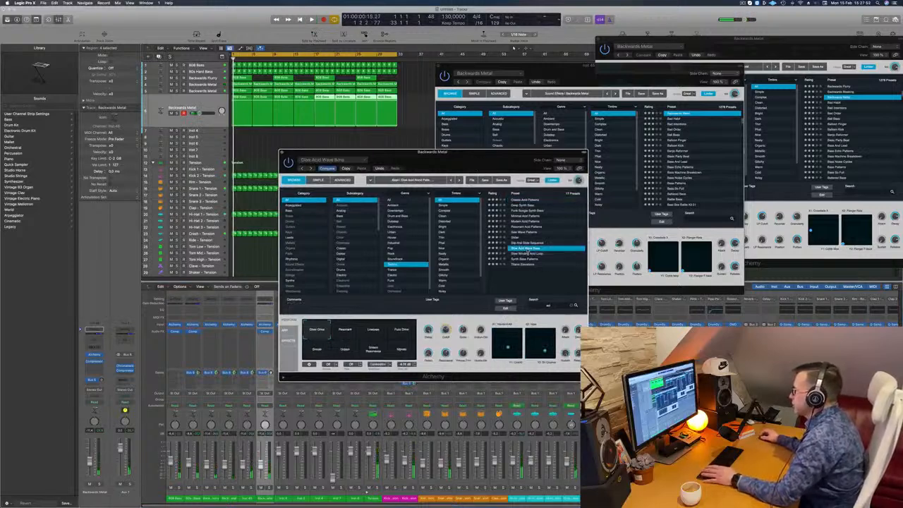
key(space)
click(529, 254)
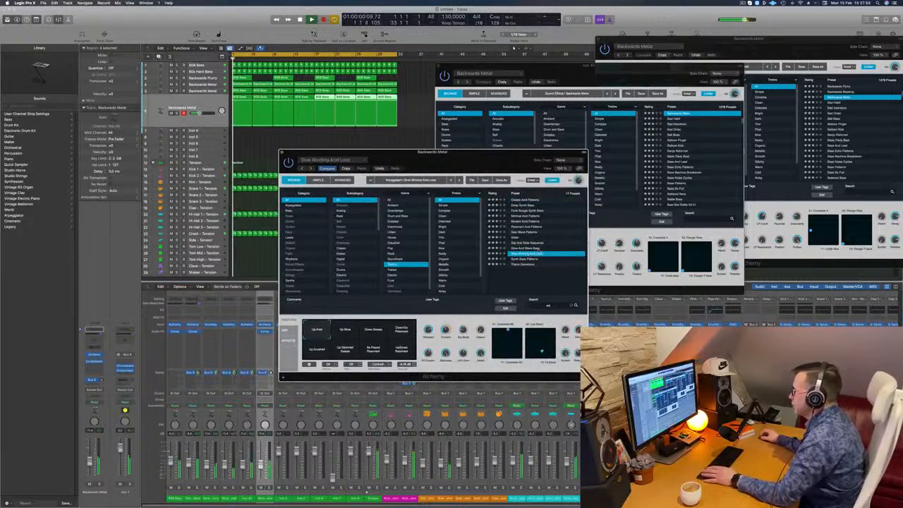
click(547, 259)
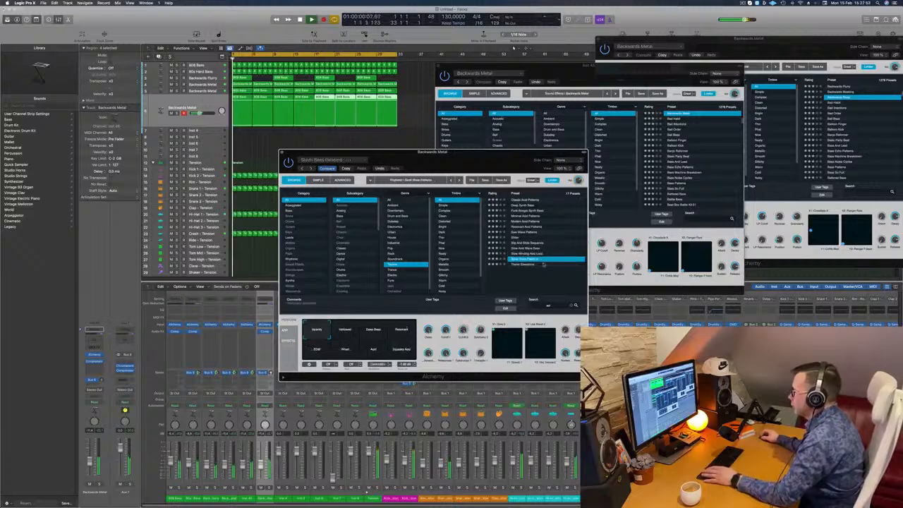
click(547, 265)
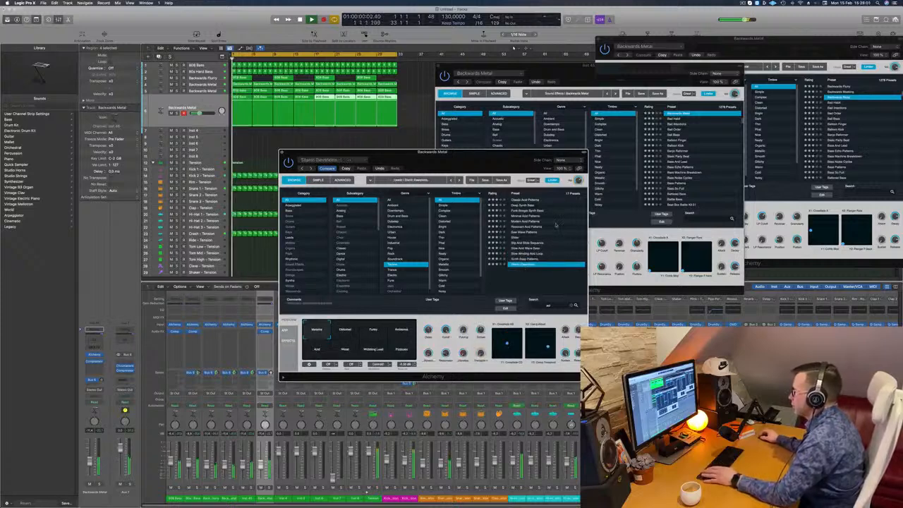
Audition the first five acid presets in order, from Classic Acid Patterns through Deep Synth Bass to Modern Acid Patterns
click(526, 200)
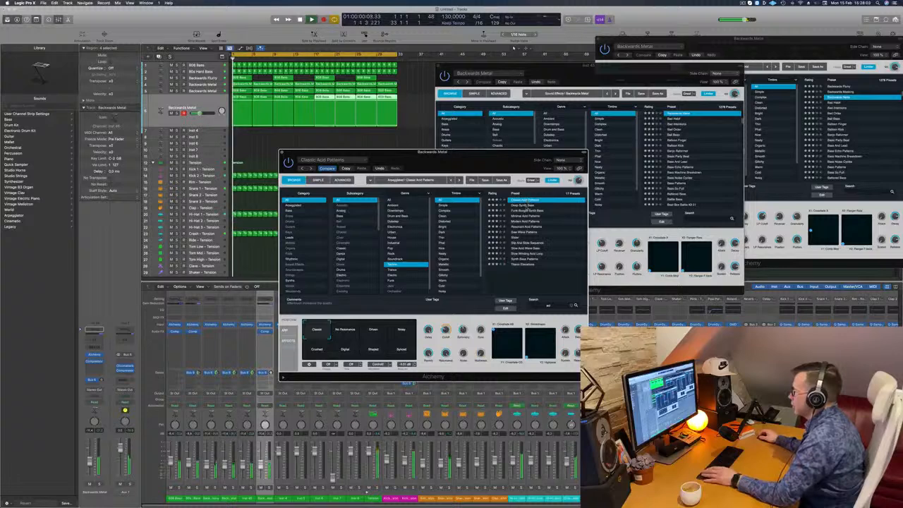
click(529, 206)
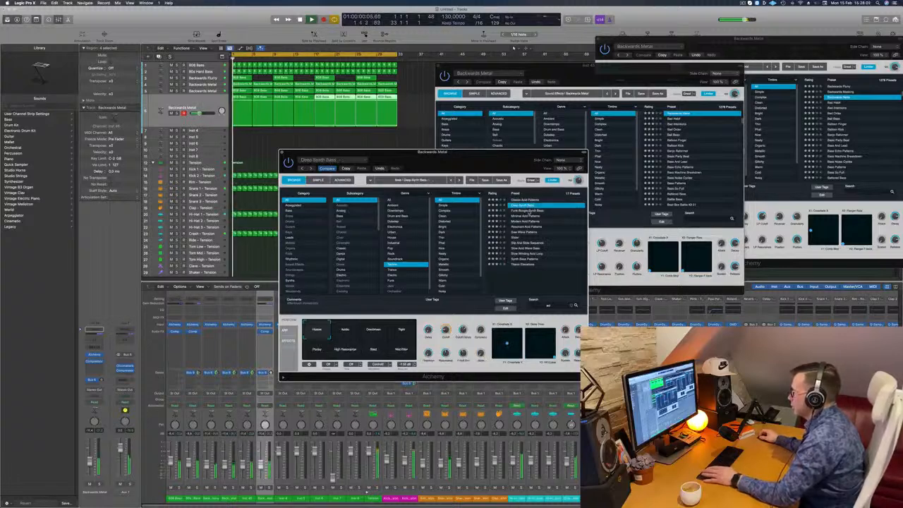
click(529, 211)
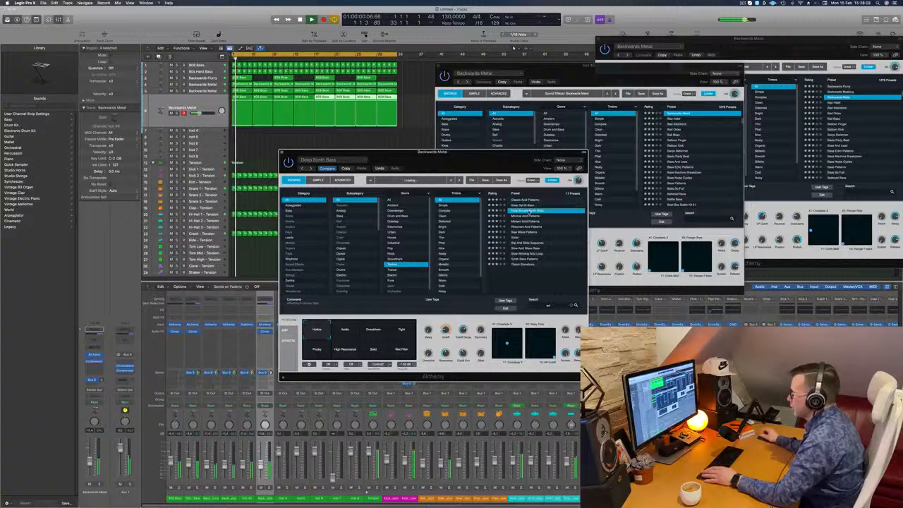
click(530, 215)
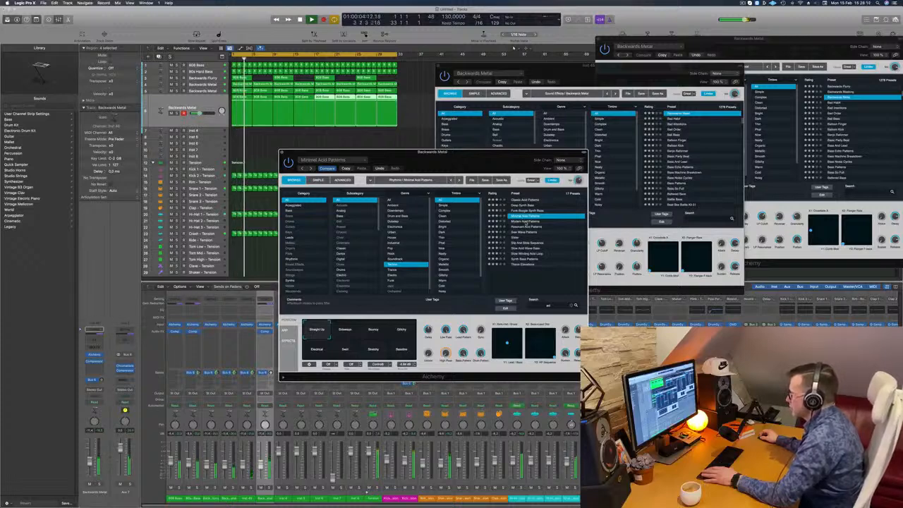
click(528, 221)
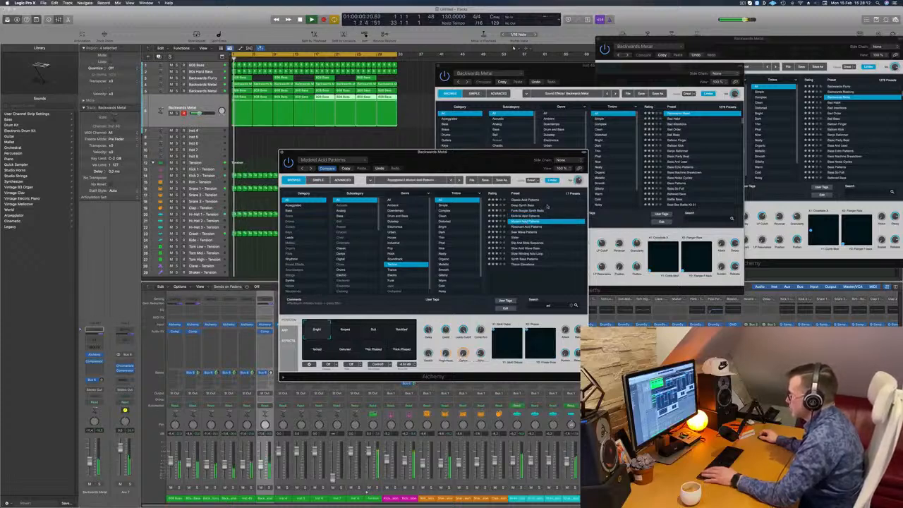
Audition the performance snapshots of Modern Acid Patterns, including Amped, Detuned and Thick Phased
click(351, 332)
click(378, 332)
click(408, 331)
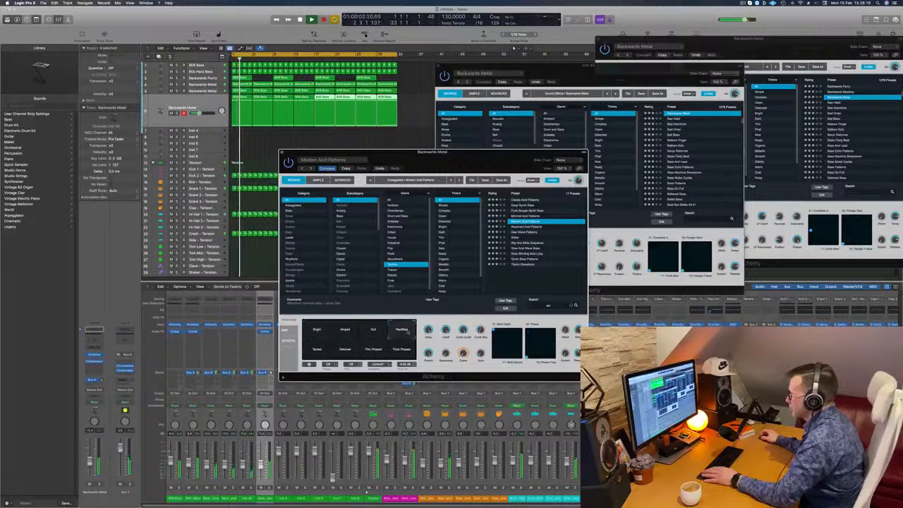
click(310, 349)
click(344, 349)
click(403, 350)
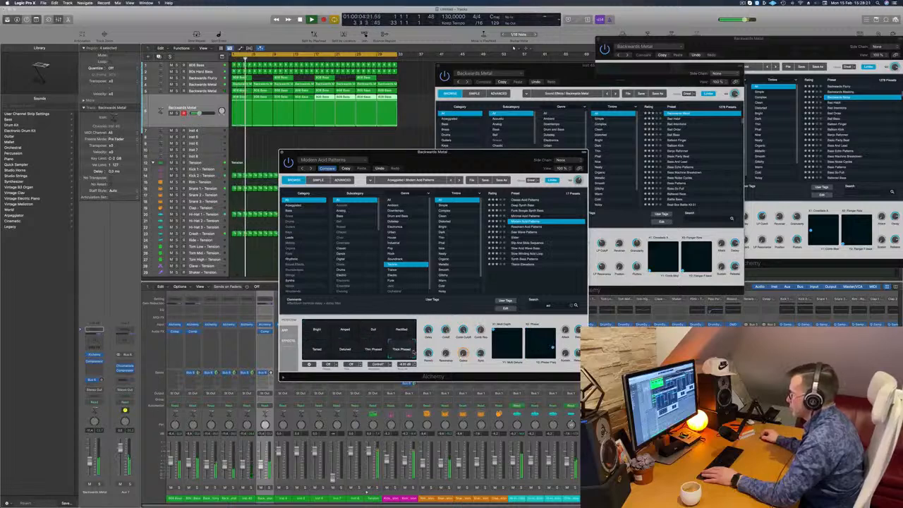
Audition the Resonant Acid Patterns, Saw Wave Patterns, Slider and Slip And Slide Sequence presets
click(526, 226)
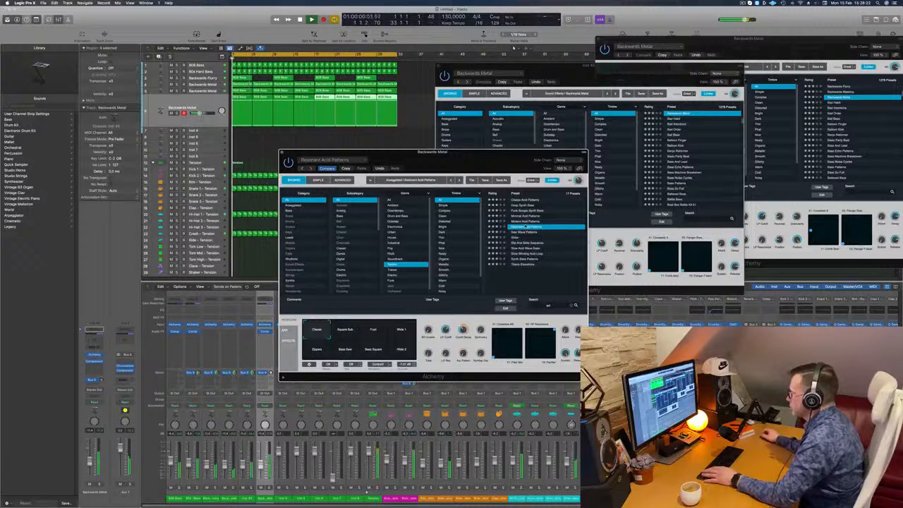
click(525, 231)
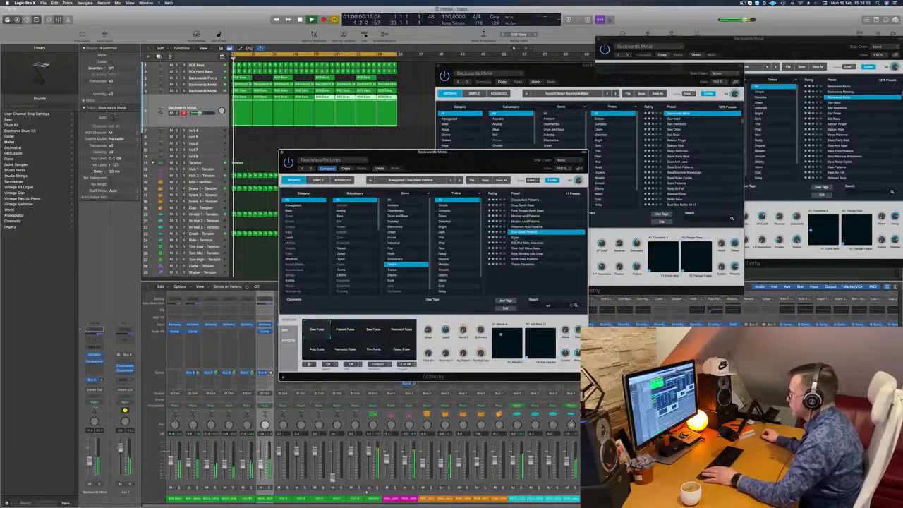
click(518, 237)
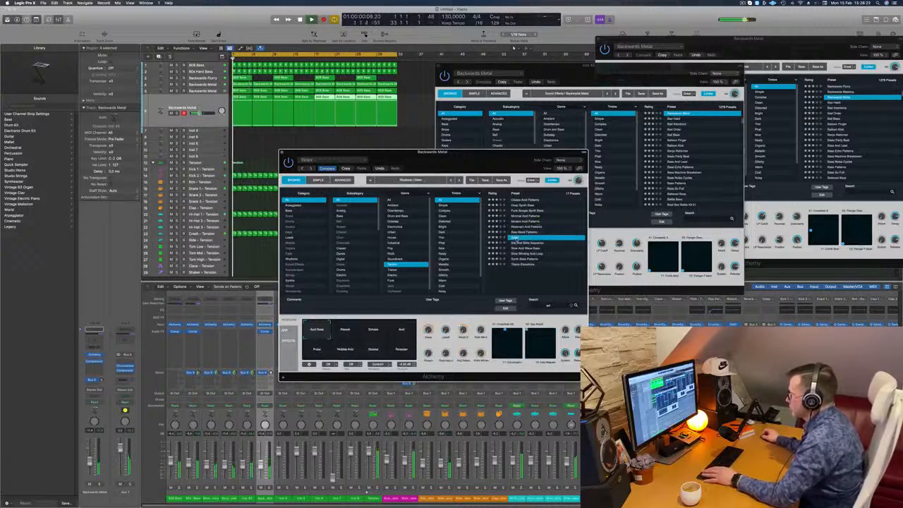
click(522, 244)
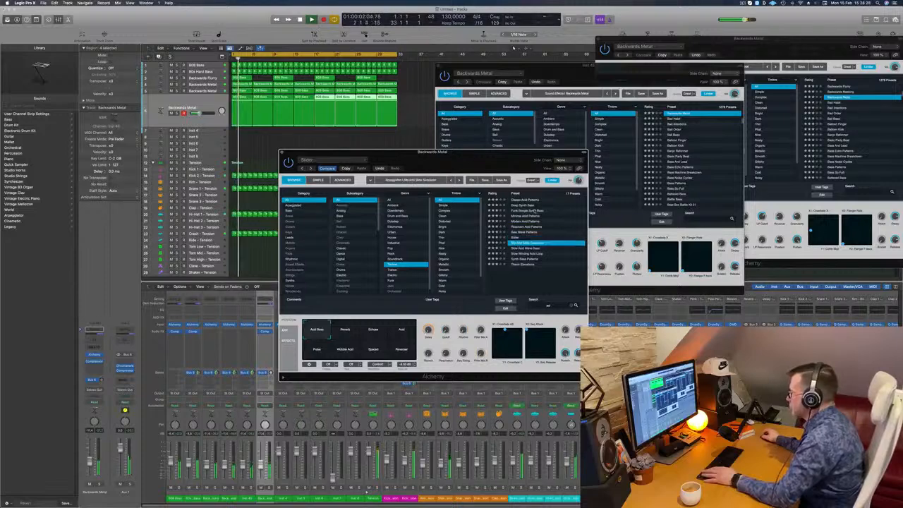
Reload the Classic Acid Patterns preset, restart playback and move the instrument window clear of the regions
click(526, 201)
key(space)
key(space)
drag(467, 161, 569, 94)
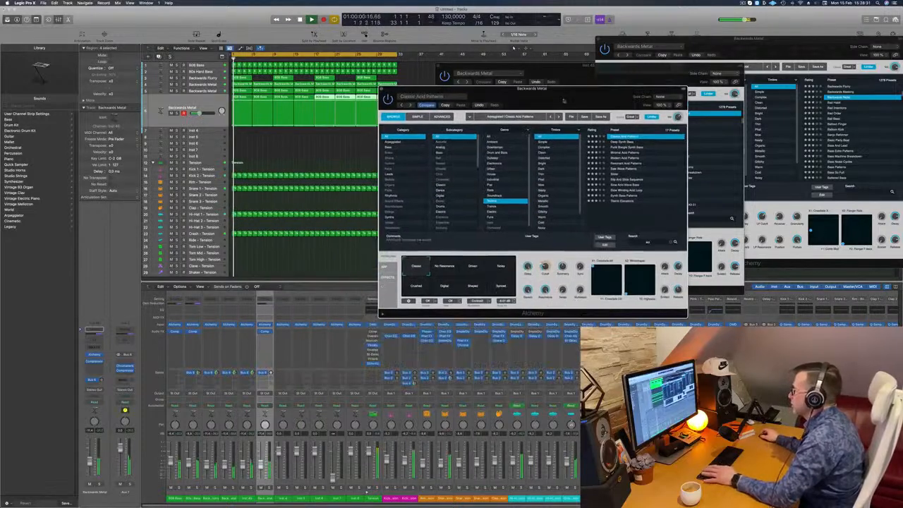
Try the Driven, Synced and Crushed snapshots of Classic Acid Patterns while the loop plays
click(474, 268)
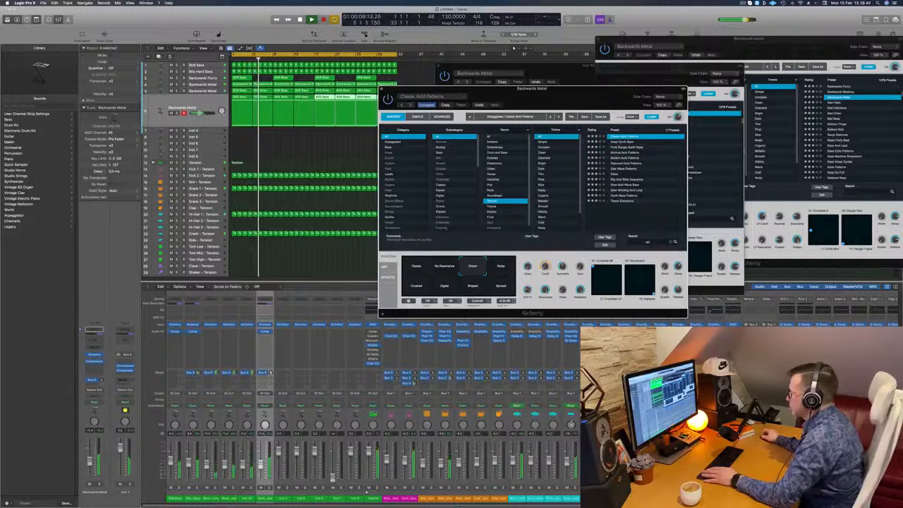
click(500, 289)
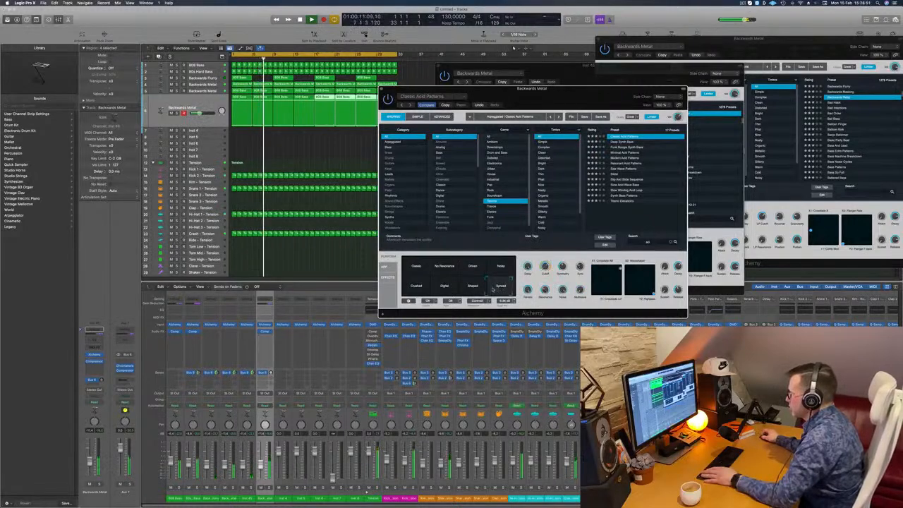
click(416, 283)
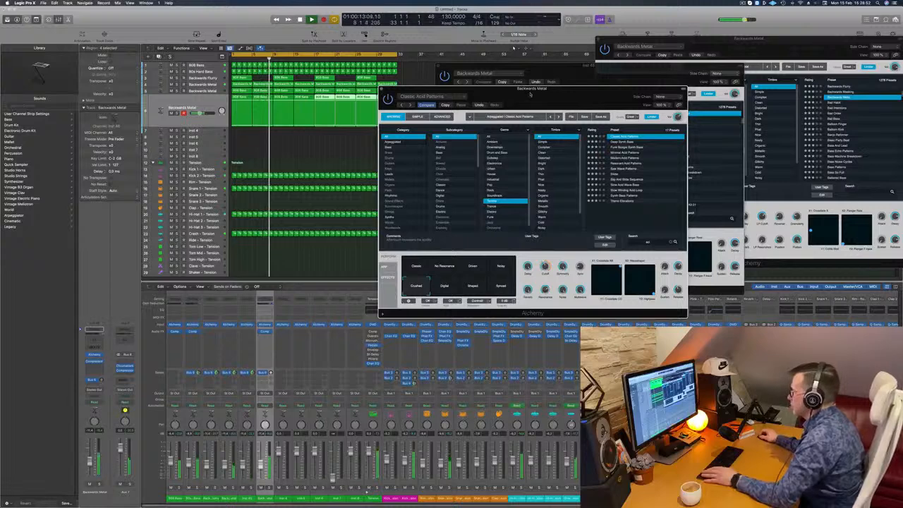
Open the acid pattern track's first 808 Bass region in the Piano Roll and transpose all its notes down one octave
drag(530, 94, 572, 95)
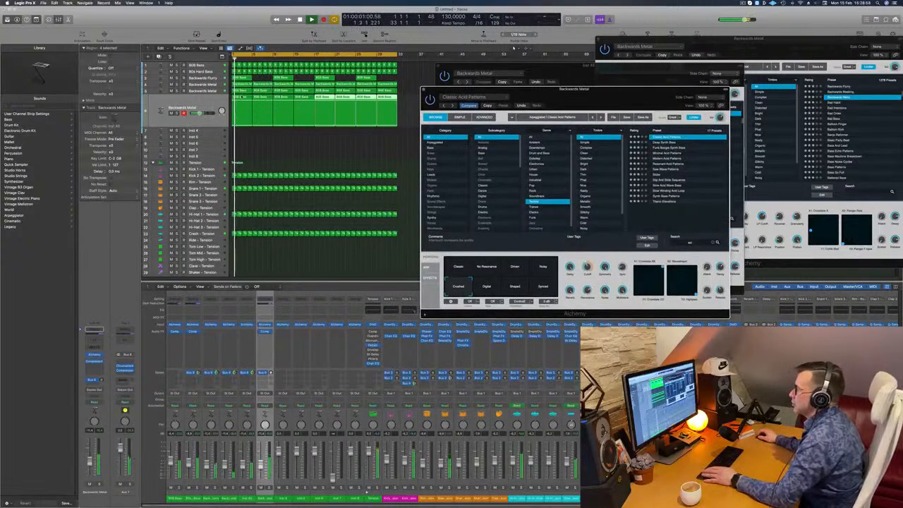
click(238, 157)
double_click(245, 98)
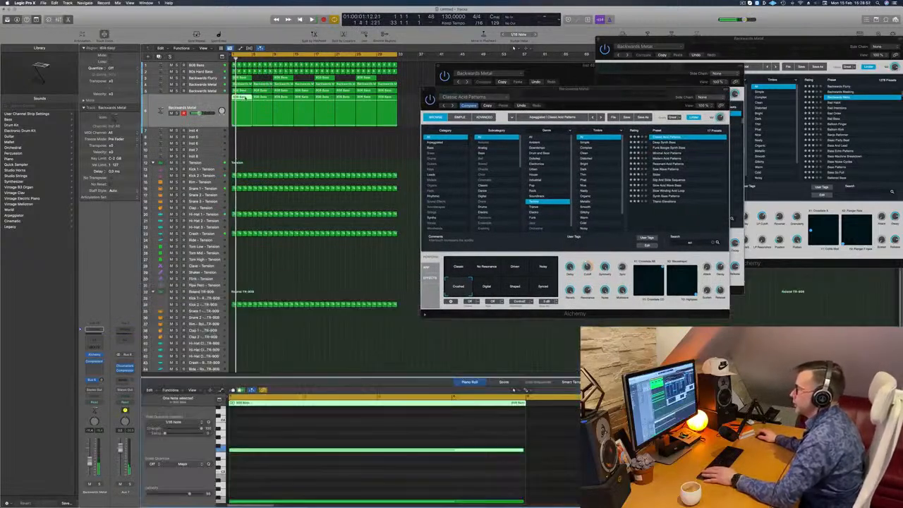
click(353, 421)
key(super+a)
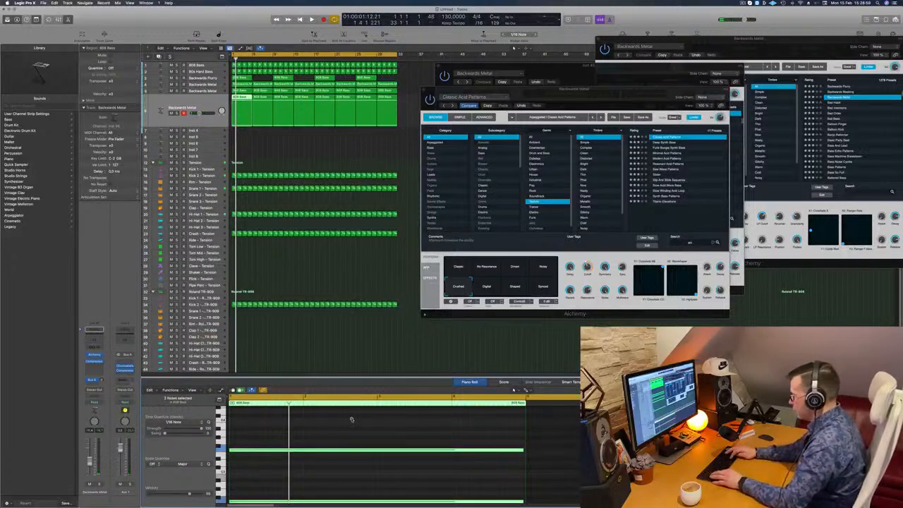
key(alt+shift+Down)
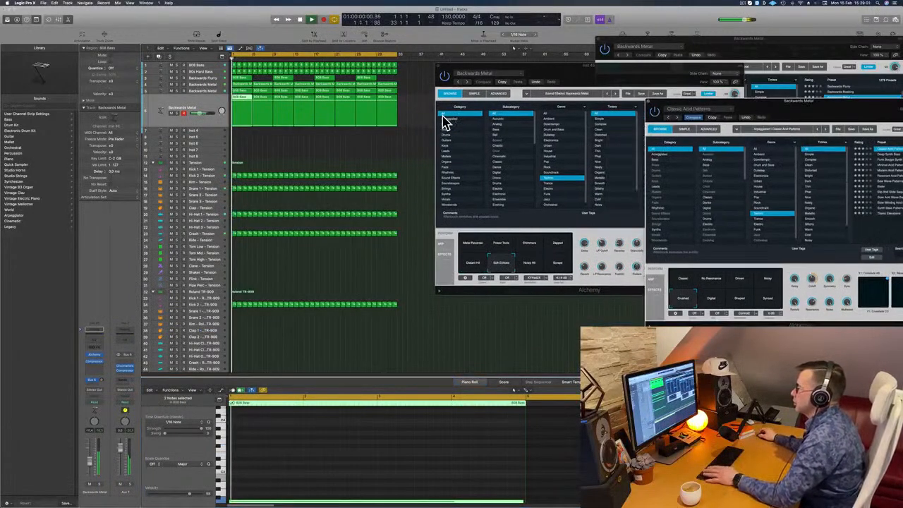
Delete the repeated regions after the first on the acid pattern track, and delete the upper note of that first region
drag(406, 116, 265, 126)
key(Delete)
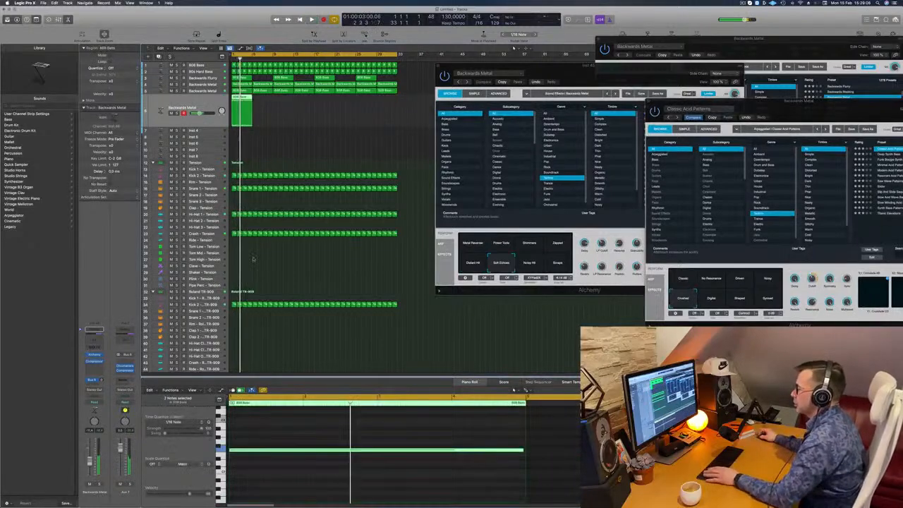
scroll(318, 426, down, 3)
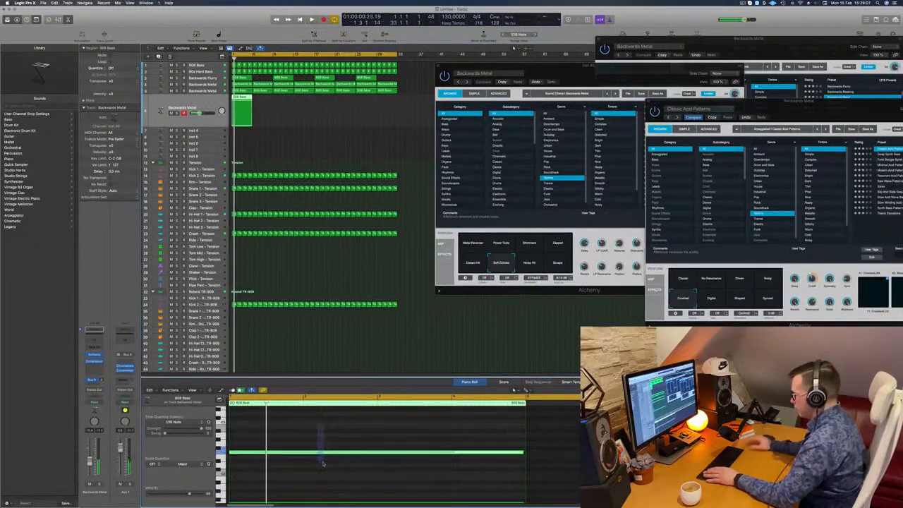
key(Delete)
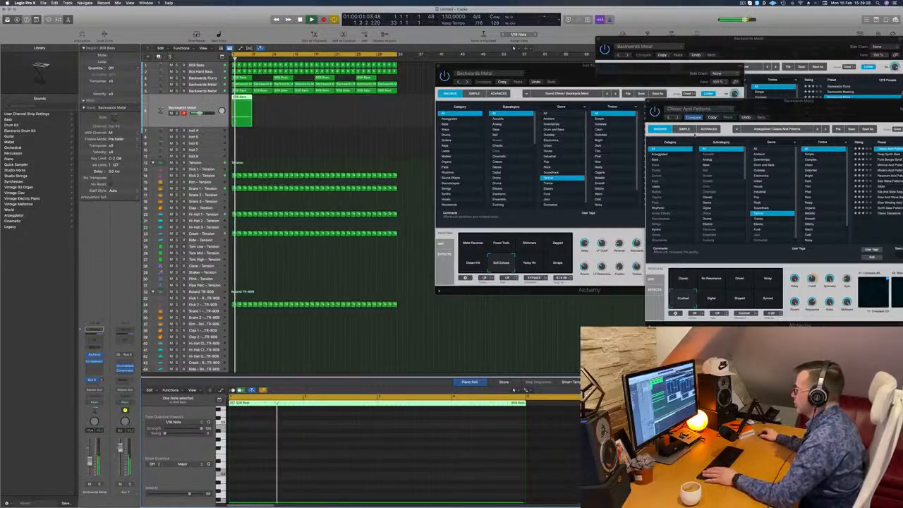
Bring the acid instrument window back into view, try its Digital snapshot and set the Synced snapshot
drag(715, 115, 513, 117)
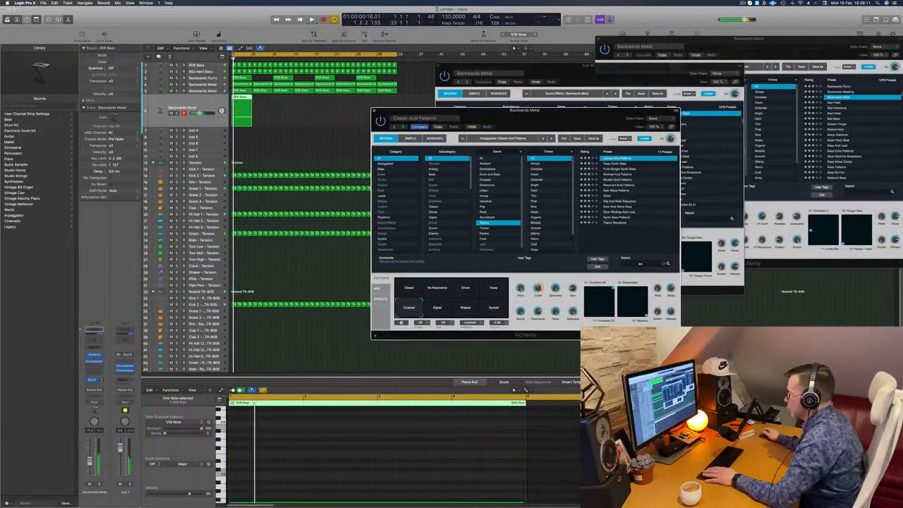
click(437, 308)
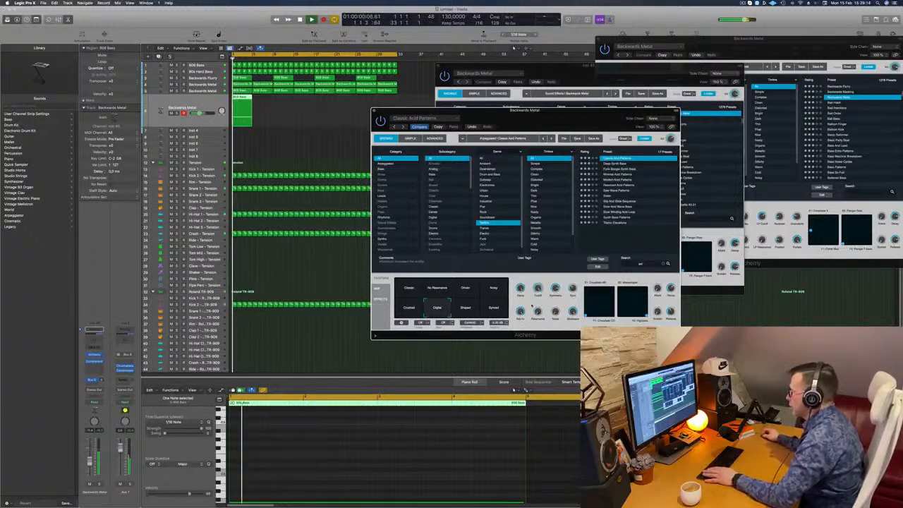
click(493, 308)
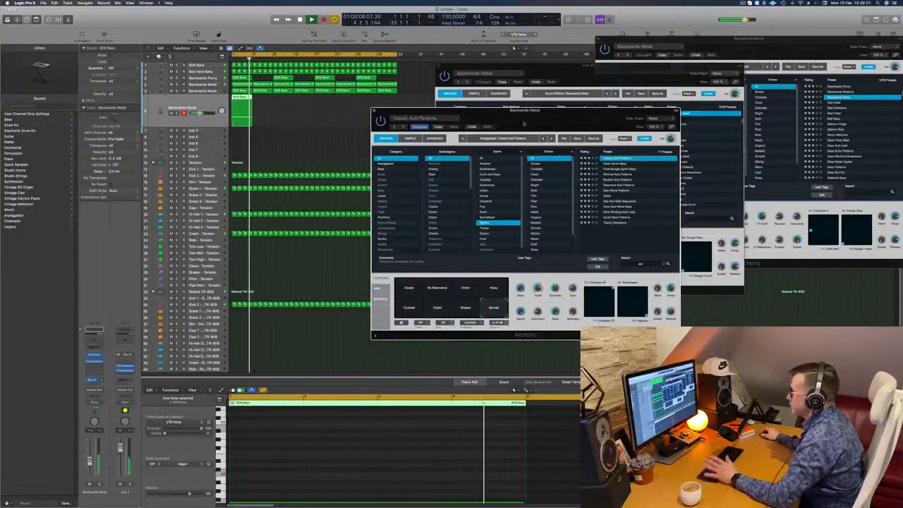
Show the arpeggiator settings of Classic Acid Patterns and repeat the track's first acid region across the whole 32-bar loop
drag(540, 118, 569, 114)
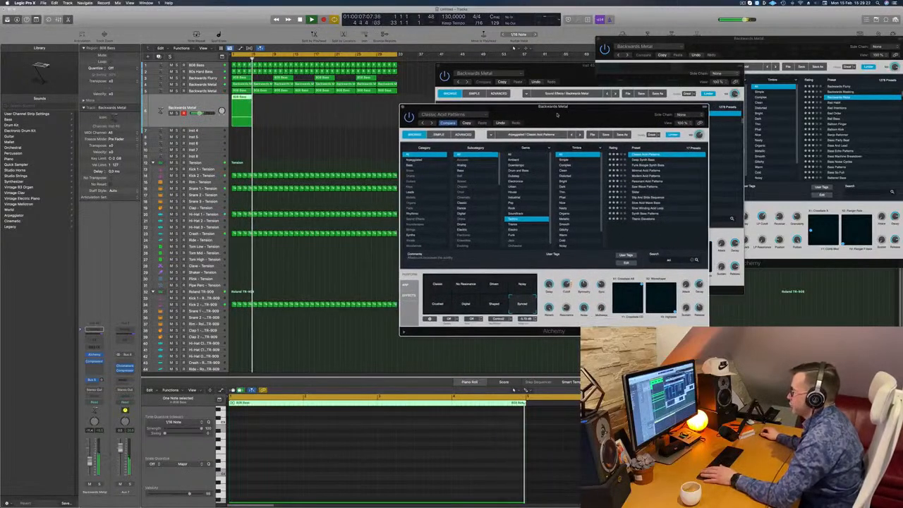
click(405, 285)
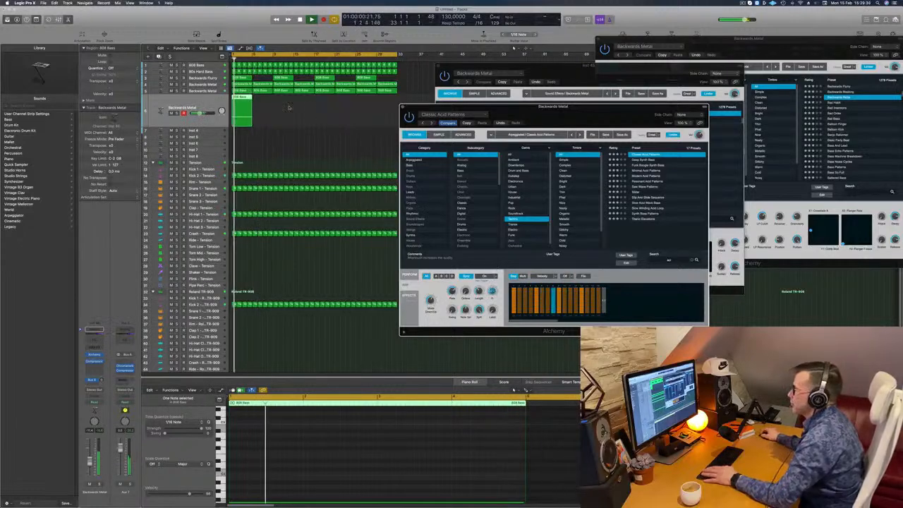
drag(244, 98, 265, 99)
drag(275, 108, 335, 105)
key(space)
drag(325, 104, 326, 105)
drag(465, 108, 545, 109)
key(space)
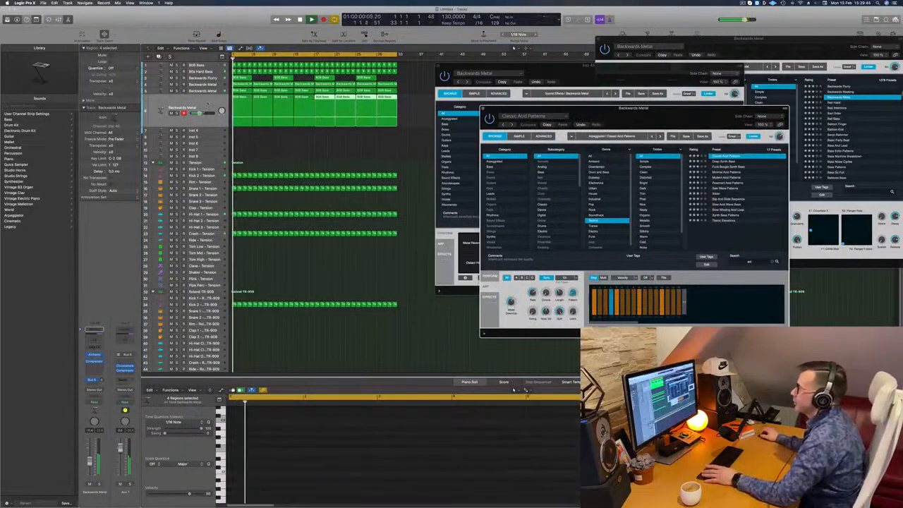
click(187, 100)
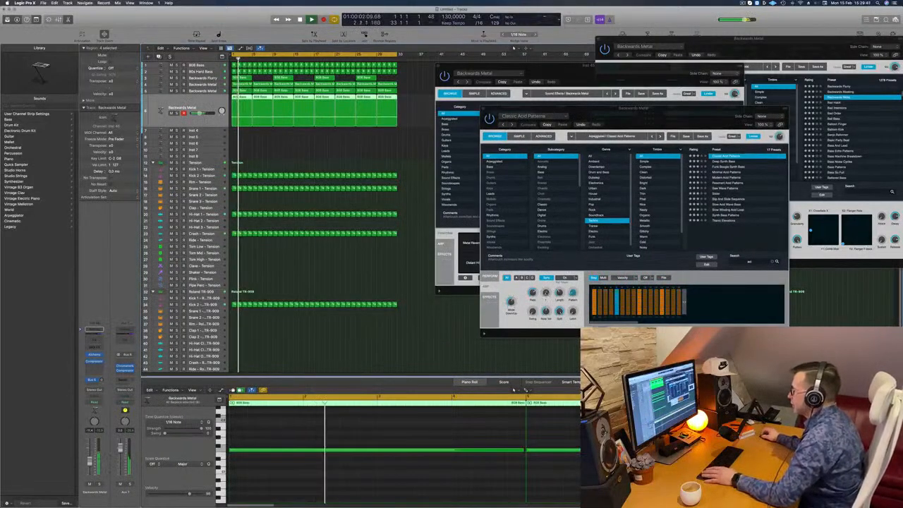
Try the arpeggiator's Octave knob and look through the effects rack of the Classic Acid Patterns patch
drag(546, 293, 548, 284)
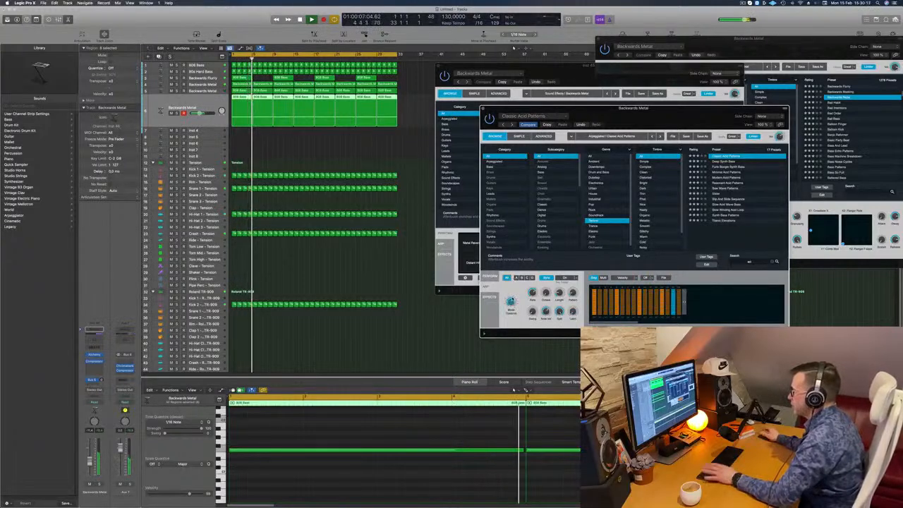
drag(677, 117, 646, 87)
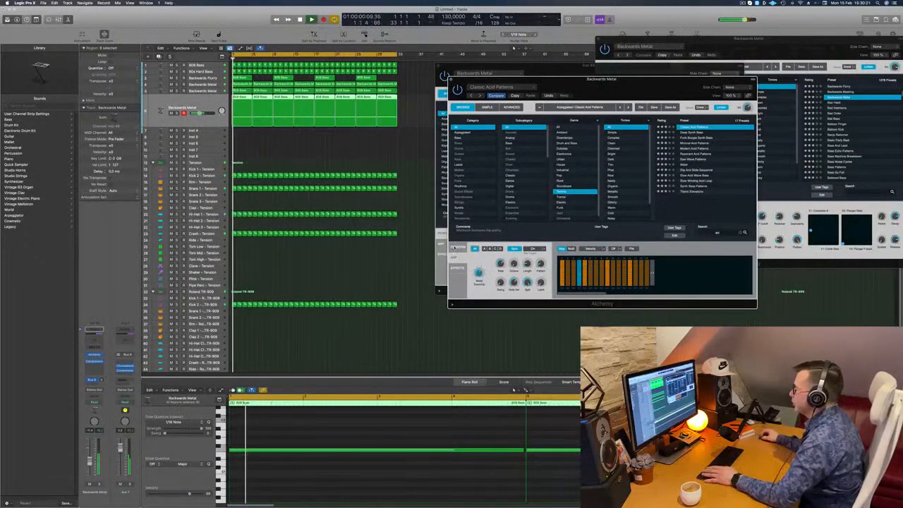
click(458, 269)
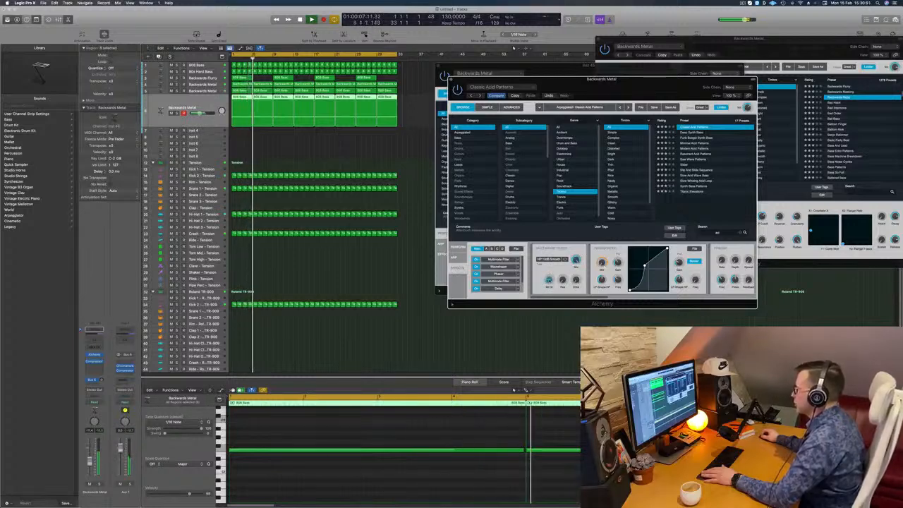
scroll(754, 273, right, 3)
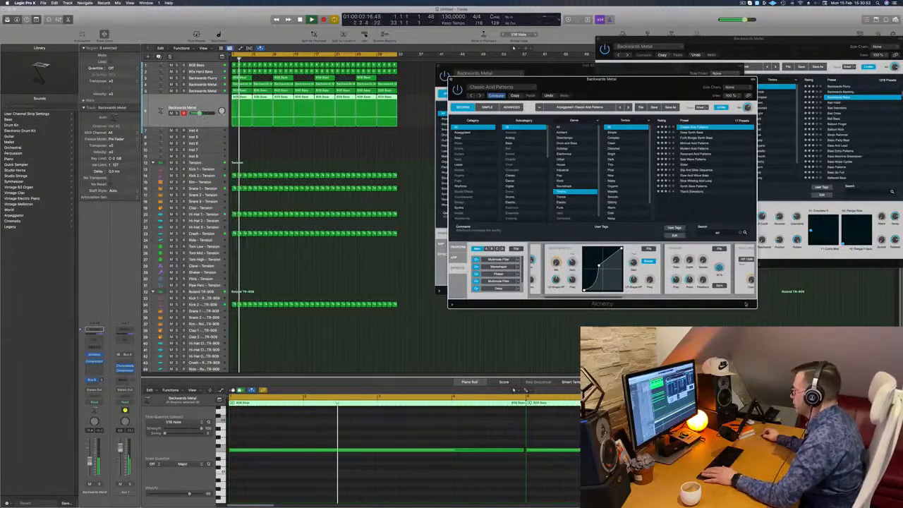
drag(756, 308, 882, 325)
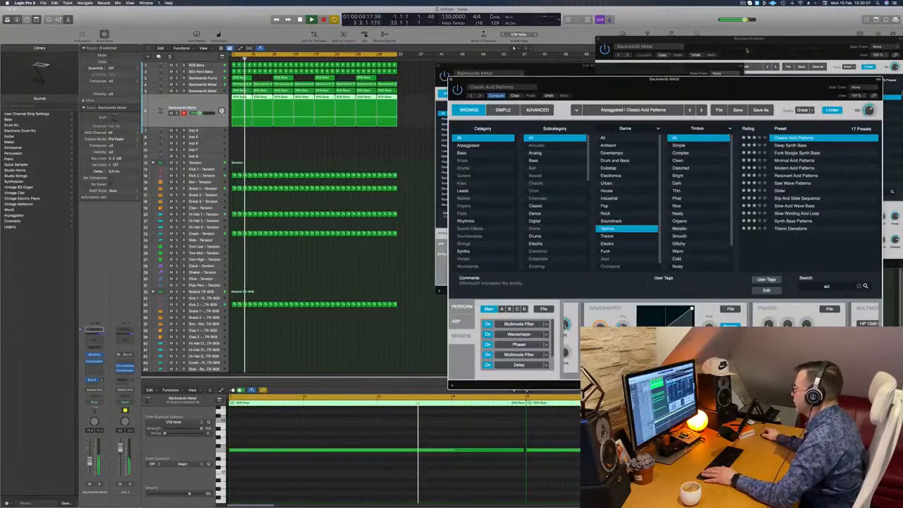
drag(811, 79, 578, 10)
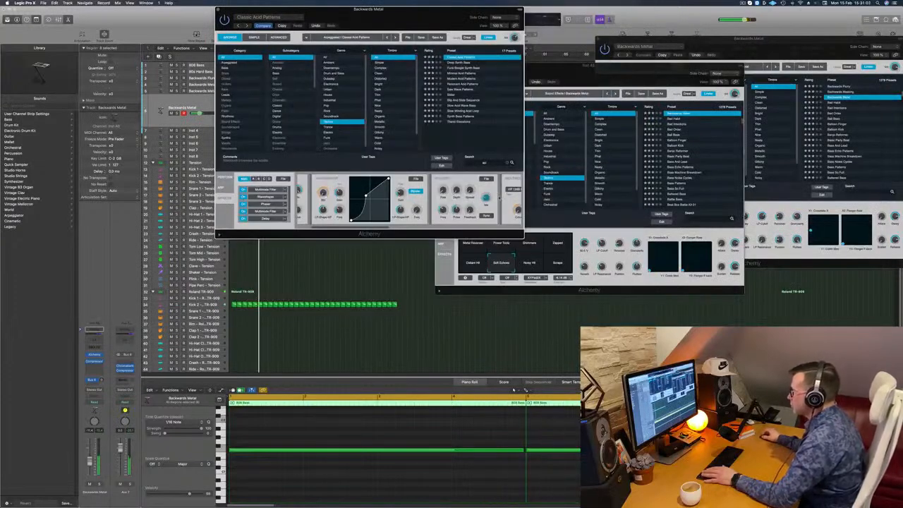
scroll(499, 198, right, 5)
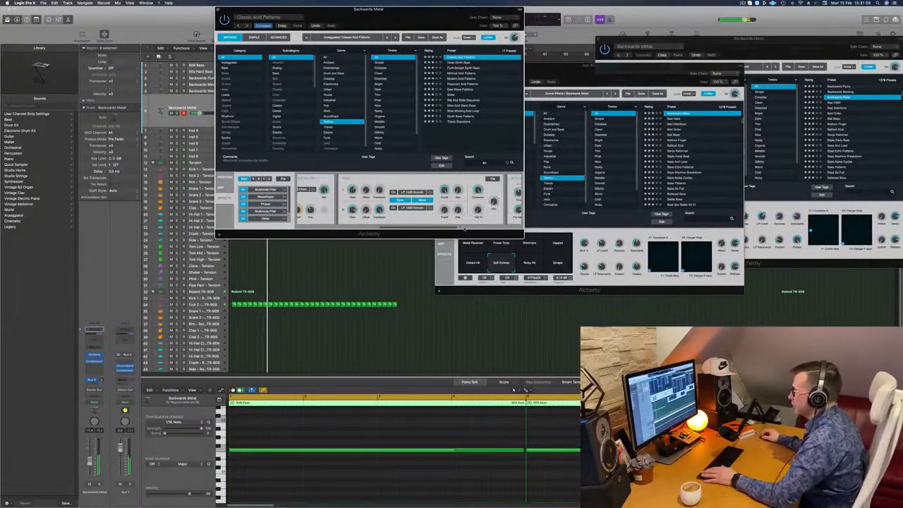
drag(465, 228, 374, 228)
drag(368, 11, 616, 96)
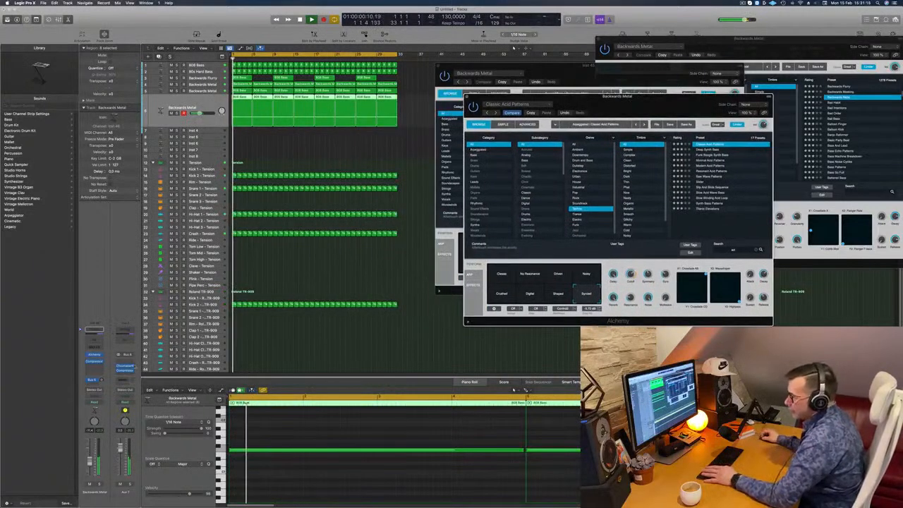
Open the acid track's Compressor beside its instrument and compare the No Resonance, Crushed, Digital and Shaped snapshots before returning to Synced
click(94, 362)
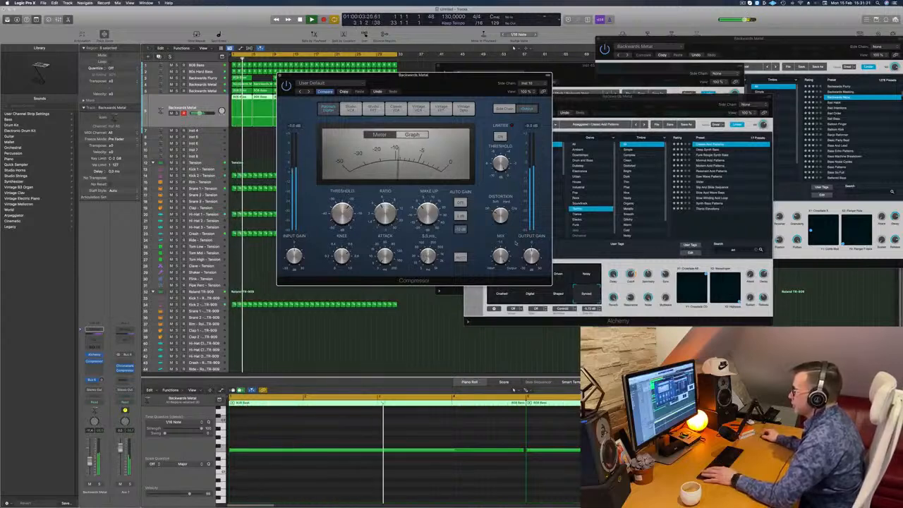
drag(489, 76, 825, 139)
drag(625, 97, 523, 124)
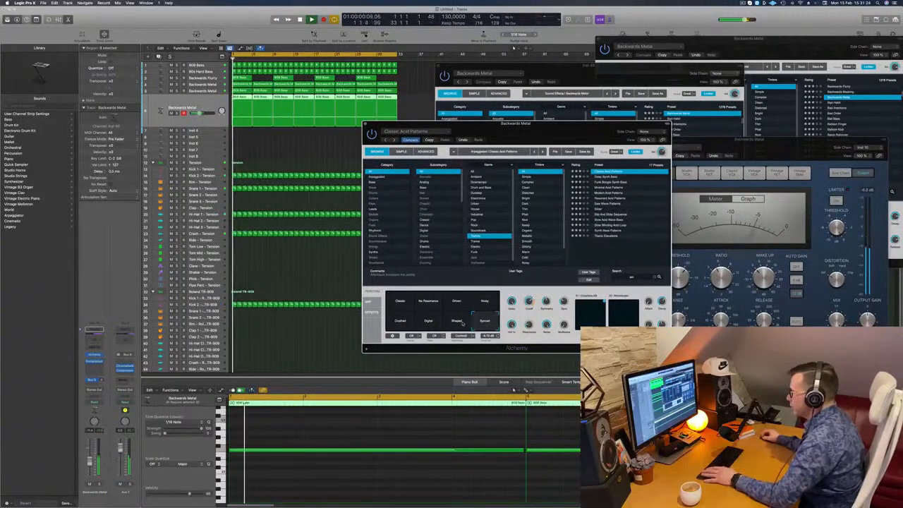
click(401, 304)
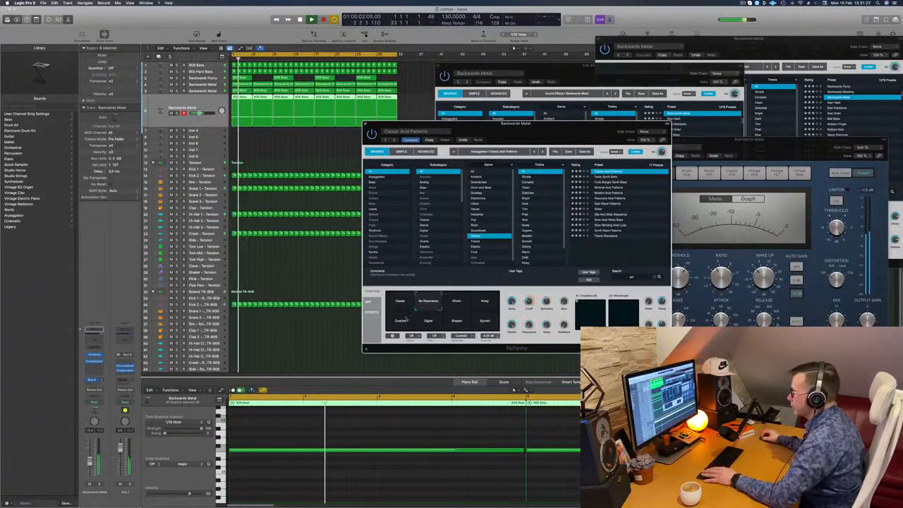
click(400, 321)
click(428, 321)
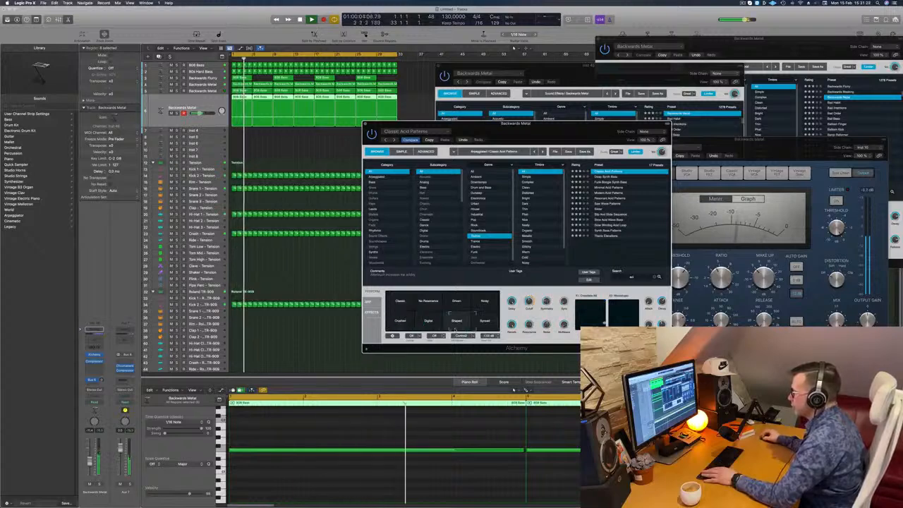
click(484, 321)
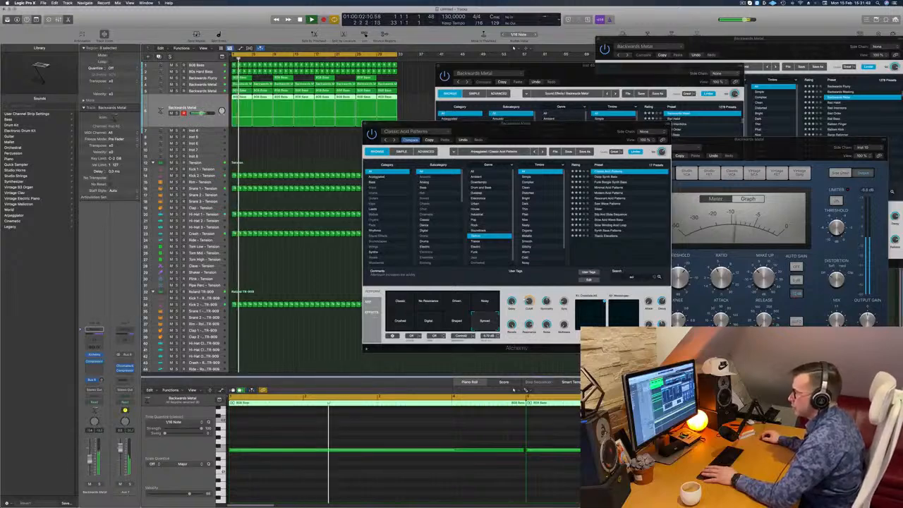
Compare the Shaped and Crushed snapshots of Classic Acid Patterns once more and return to Synced
drag(533, 130, 500, 135)
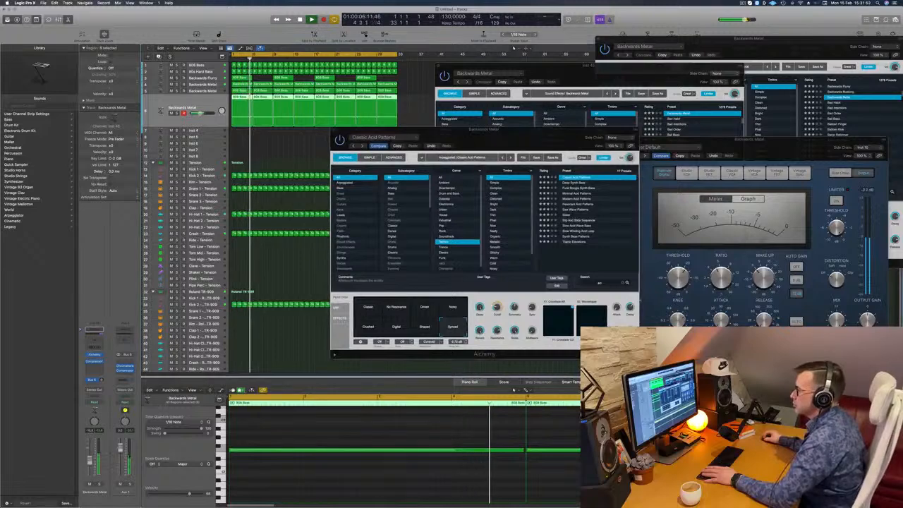
drag(506, 138, 541, 139)
click(458, 330)
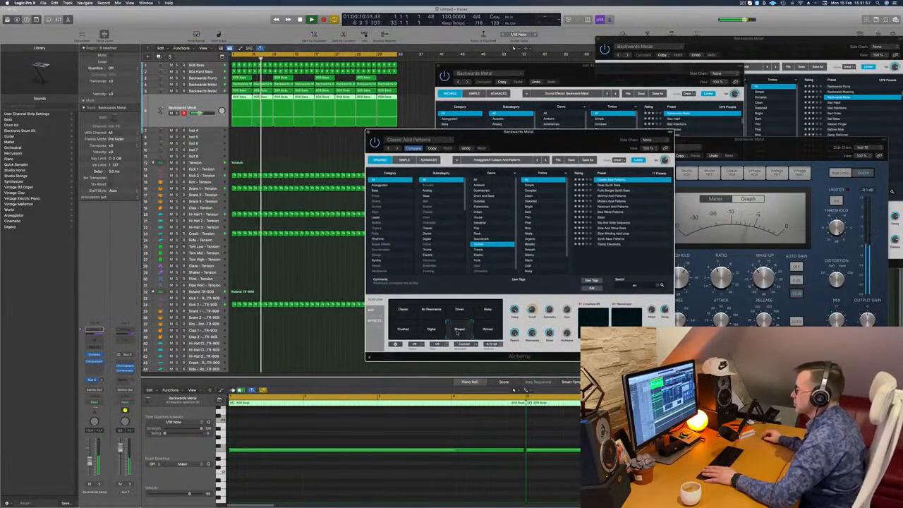
click(421, 334)
click(404, 333)
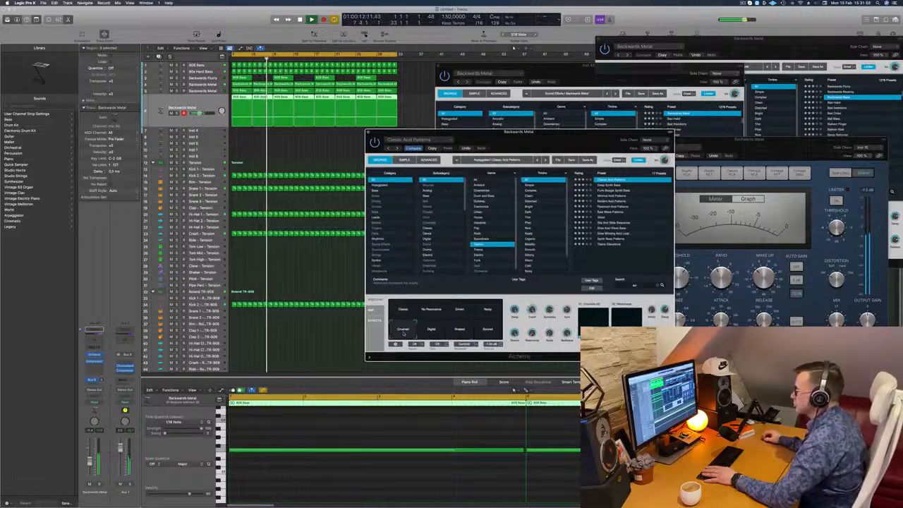
click(494, 333)
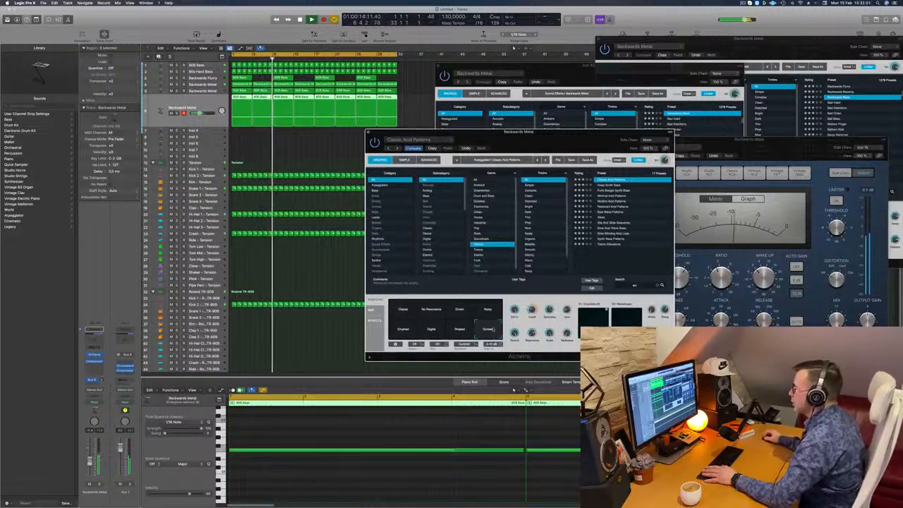
Bring forward the Backwards Metal instrument window behind the acid instrument and close it
click(586, 124)
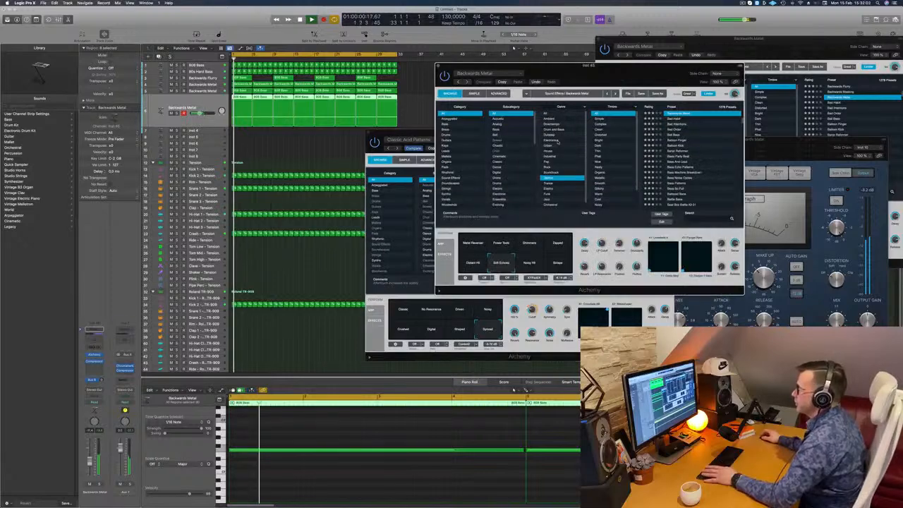
drag(570, 84, 644, 79)
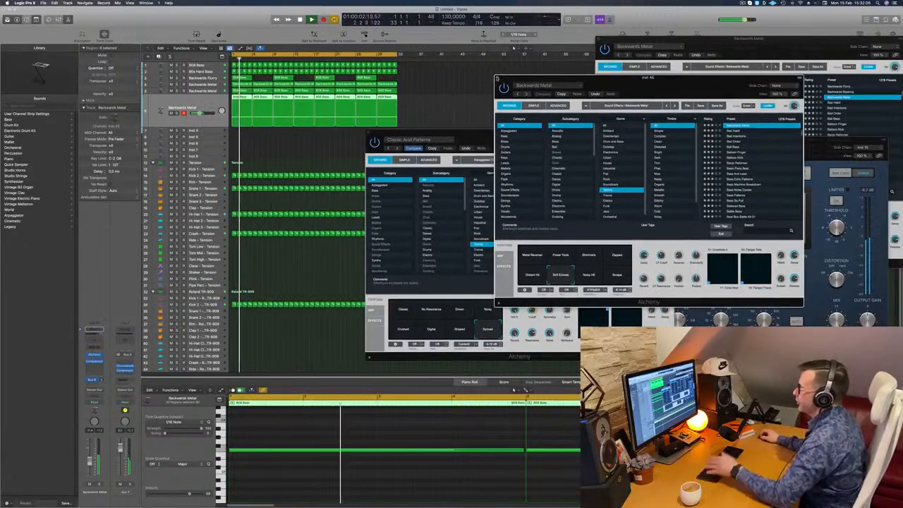
click(498, 79)
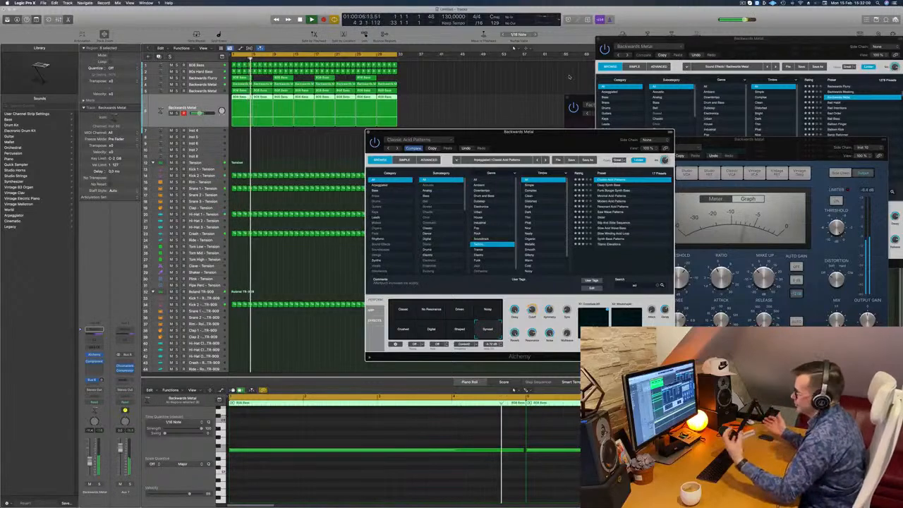
Adjust the Cutoff knob of Classic Acid Patterns during playback, close its window and deselect all regions
drag(642, 132, 621, 153)
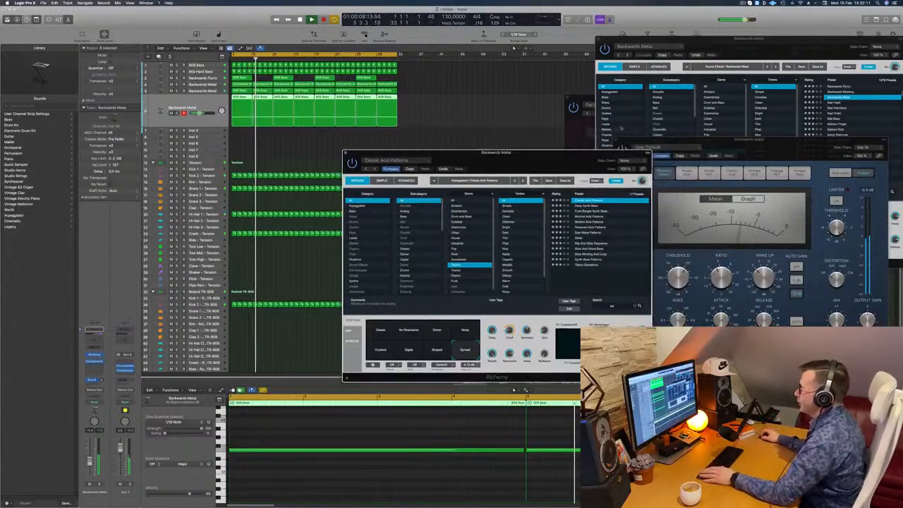
drag(522, 158, 614, 100)
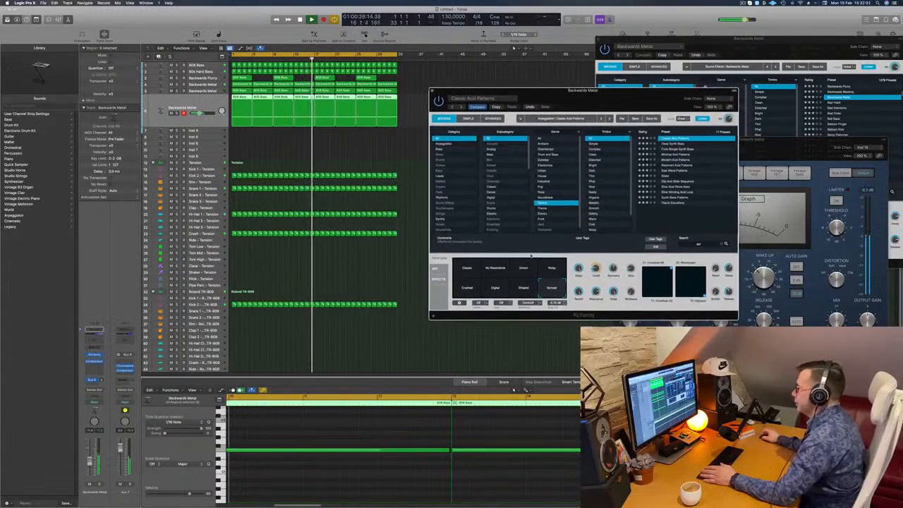
drag(596, 268, 599, 259)
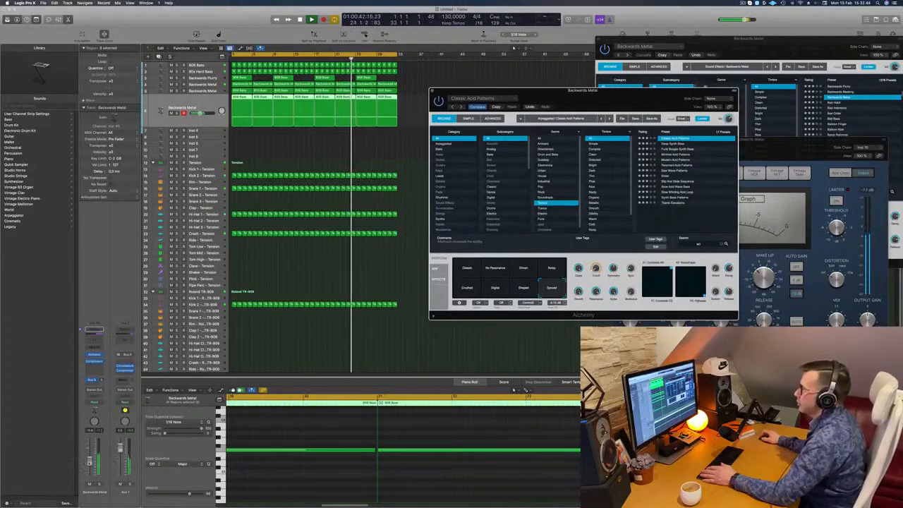
drag(551, 90, 497, 96)
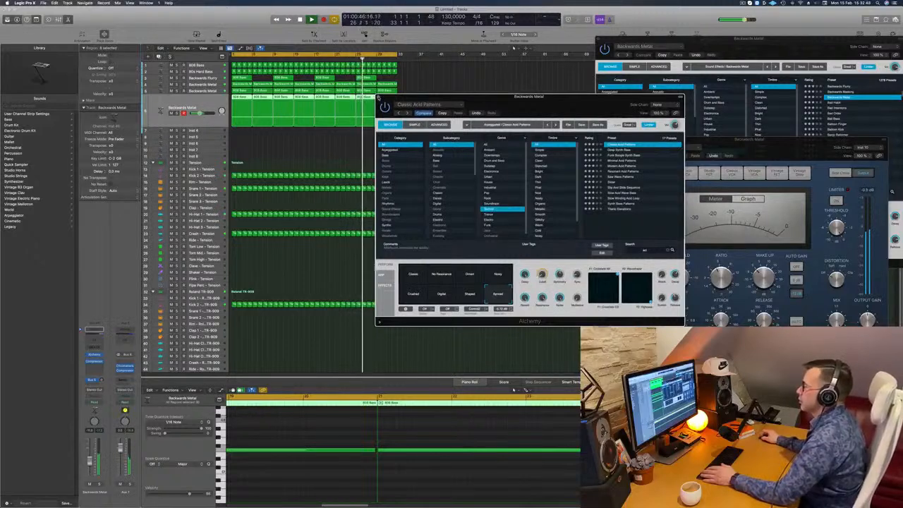
click(380, 99)
click(289, 153)
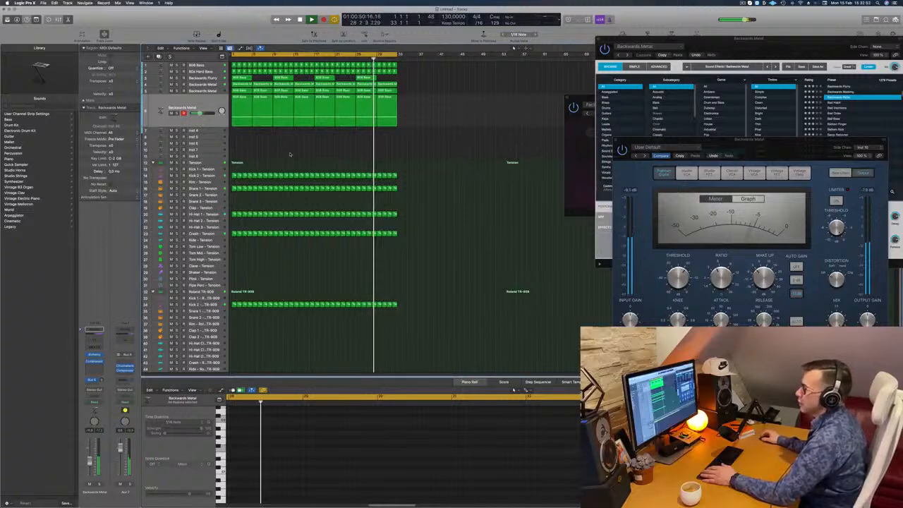
Copy the first Crash - Tension region onto the Tom High - Tension track at bar 1
scroll(289, 154, down, 3)
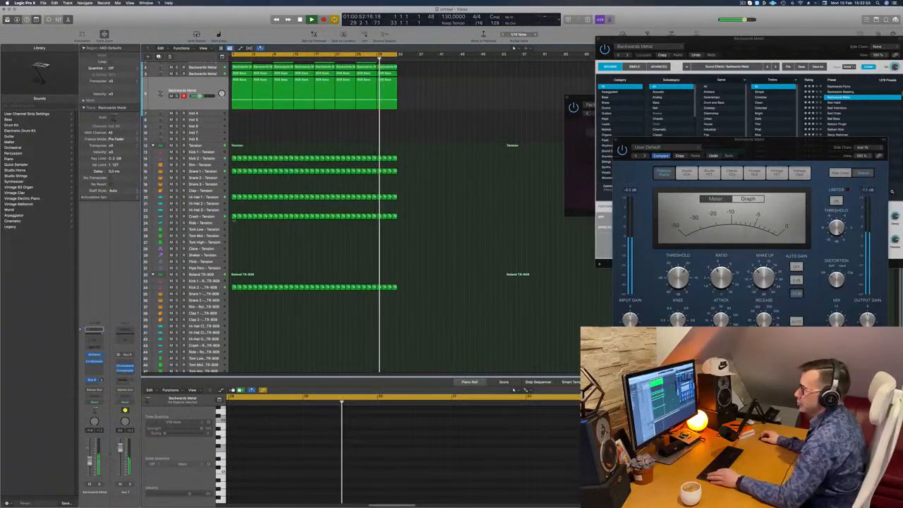
click(235, 215)
drag(235, 216, 234, 242)
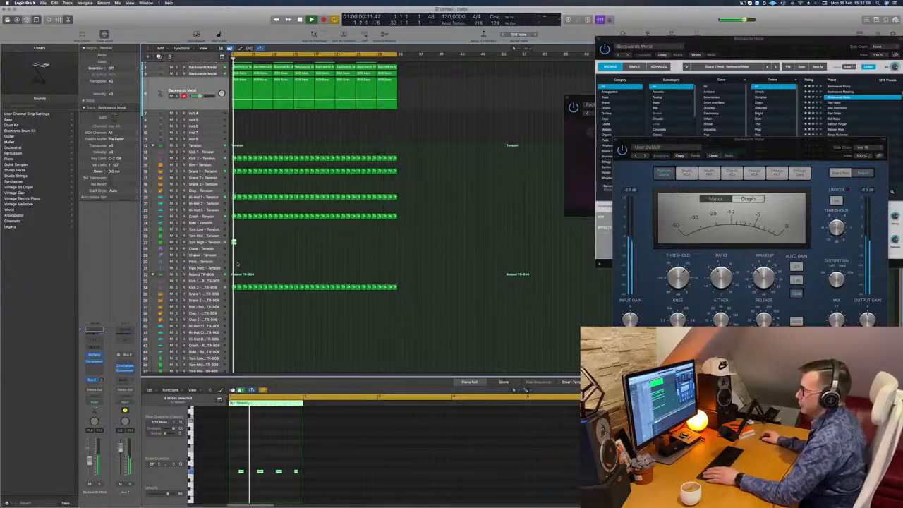
Transpose the four notes of the bar 1 Tom High - Tension region, and select its track for editing
drag(239, 462, 331, 488)
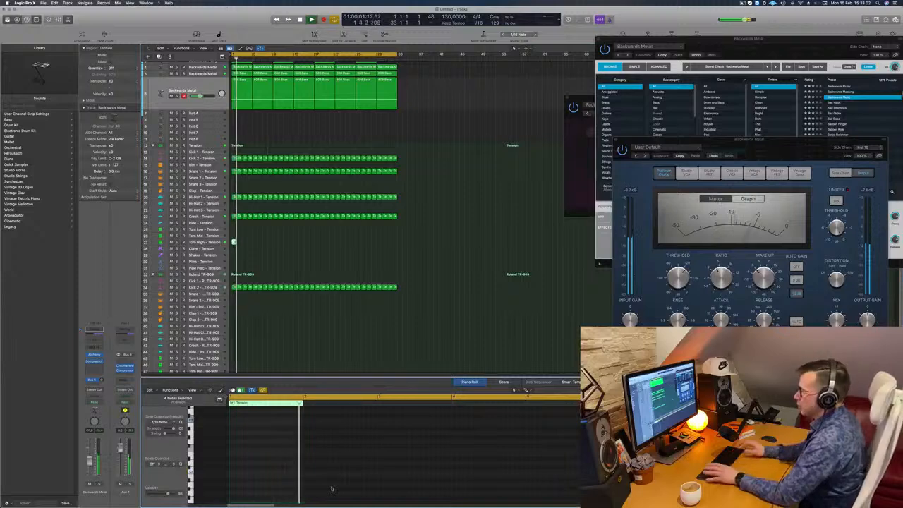
click(207, 242)
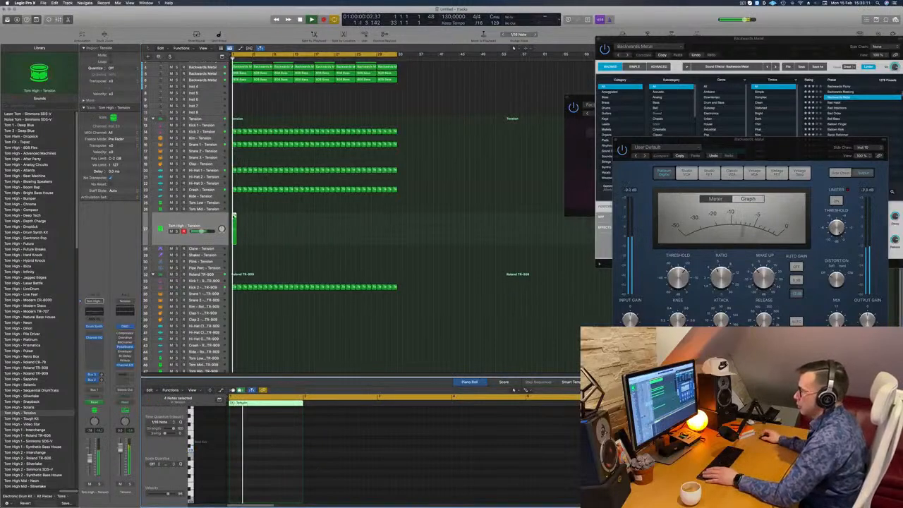
key(e)
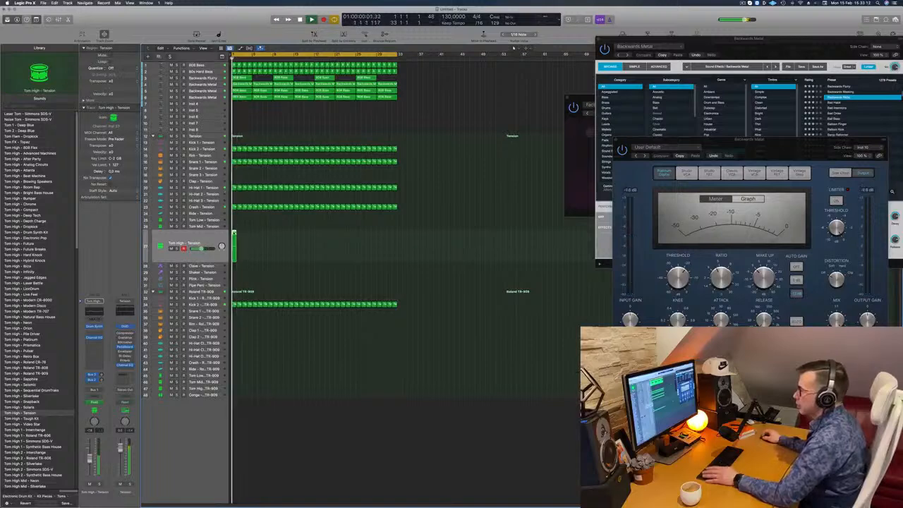
key(e)
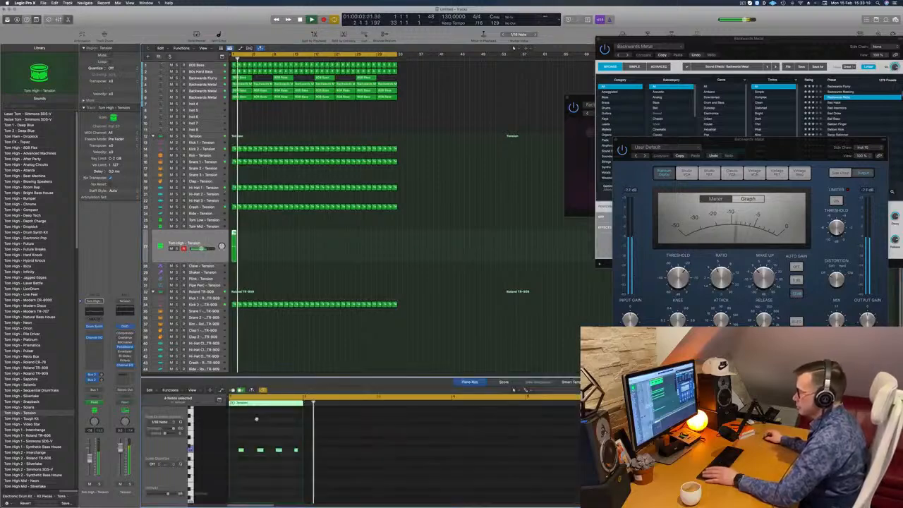
Move the third note of the Tom High - Tension region one sixteenth later and audition the pattern
key(super+Right)
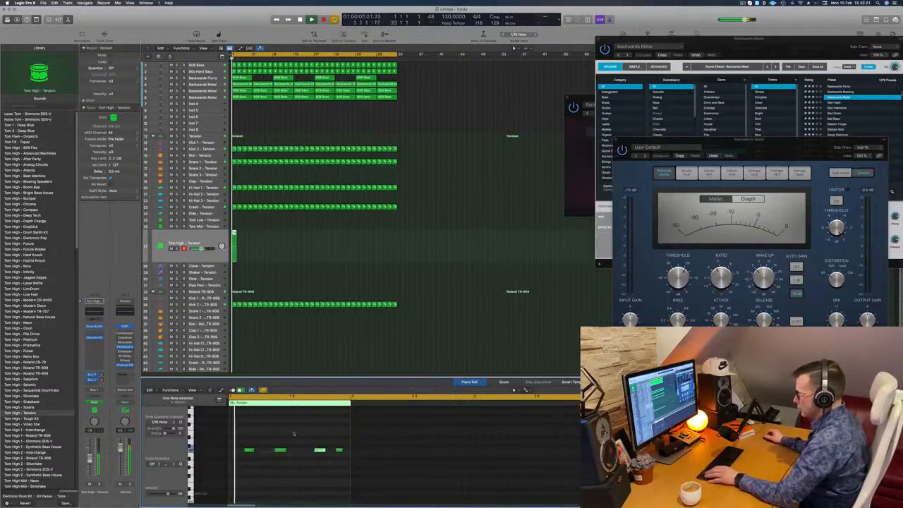
scroll(265, 435, left, 2)
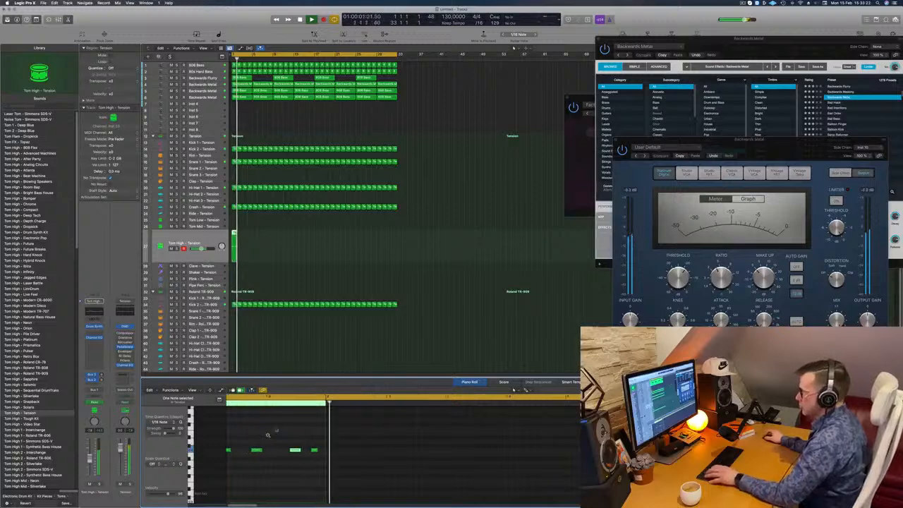
scroll(273, 433, right, 3)
key(space)
key(space)
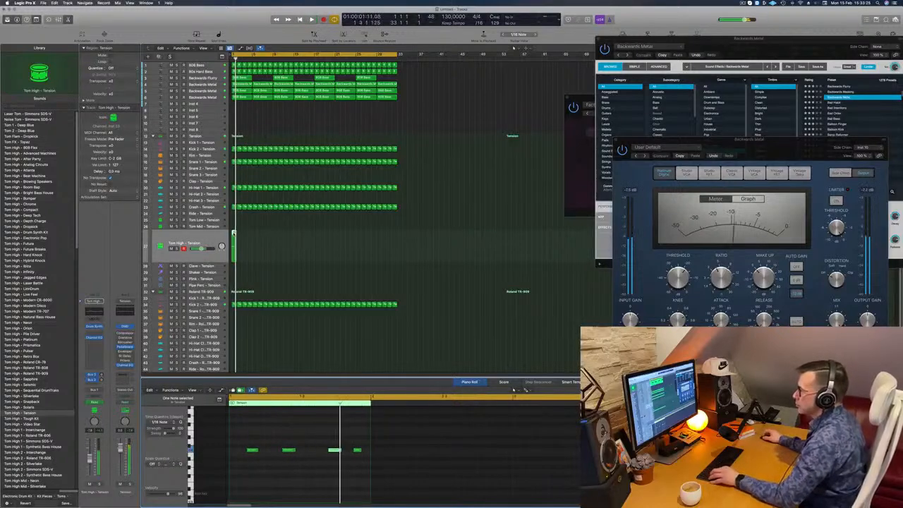
Duplicate the Tom High - Tension region repeatedly until it fills all 32 bars of the loop, and deselect the copies
drag(233, 233, 242, 239)
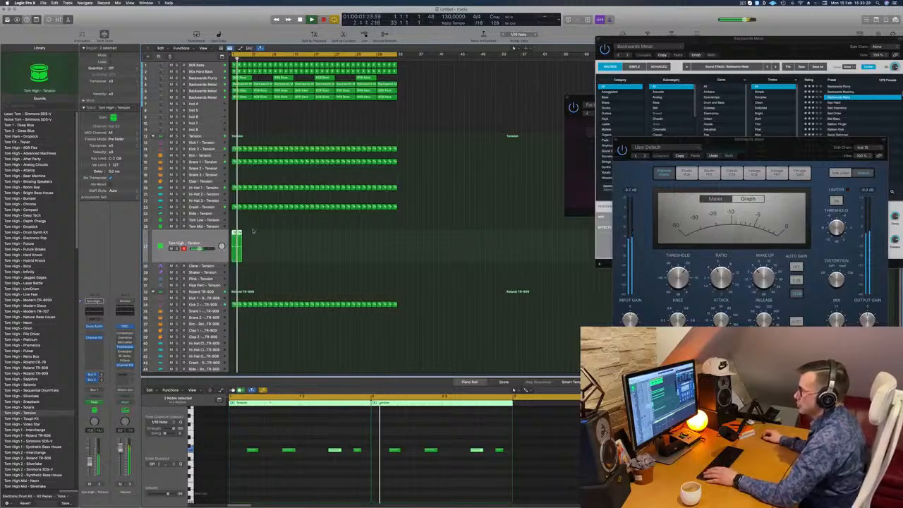
drag(238, 233, 256, 234)
drag(279, 251, 318, 243)
scroll(252, 131, down, 1)
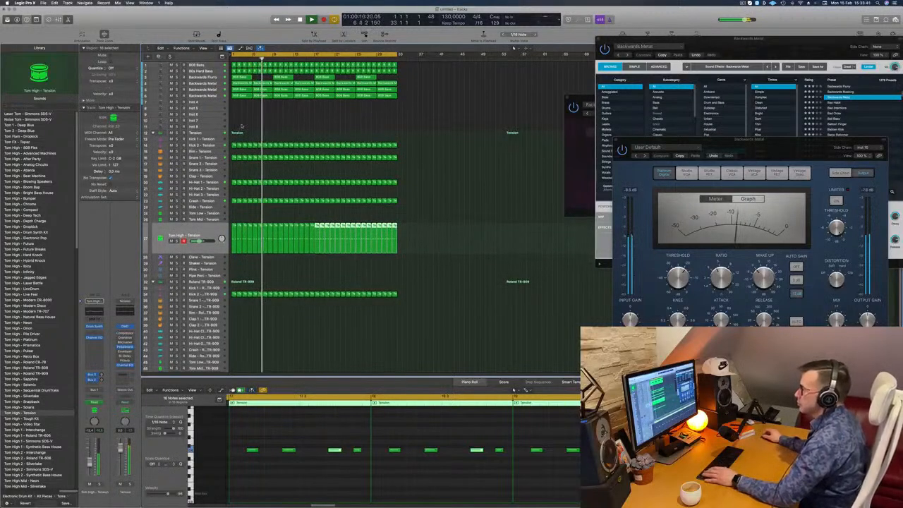
click(247, 119)
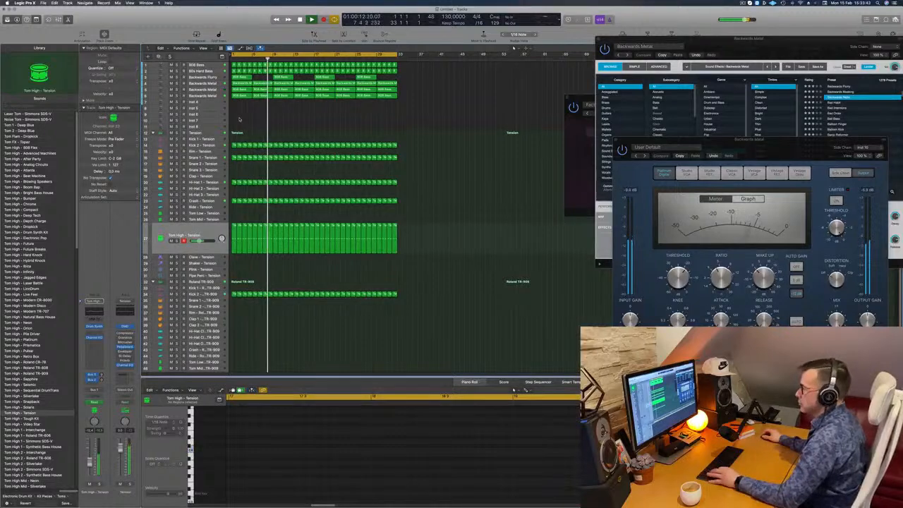
Insert a Channel EQ on the Backwards Flurry track, set its low cut to 354 Hz, and close the EQ window
scroll(260, 119, up, 1)
scroll(260, 118, down, 1)
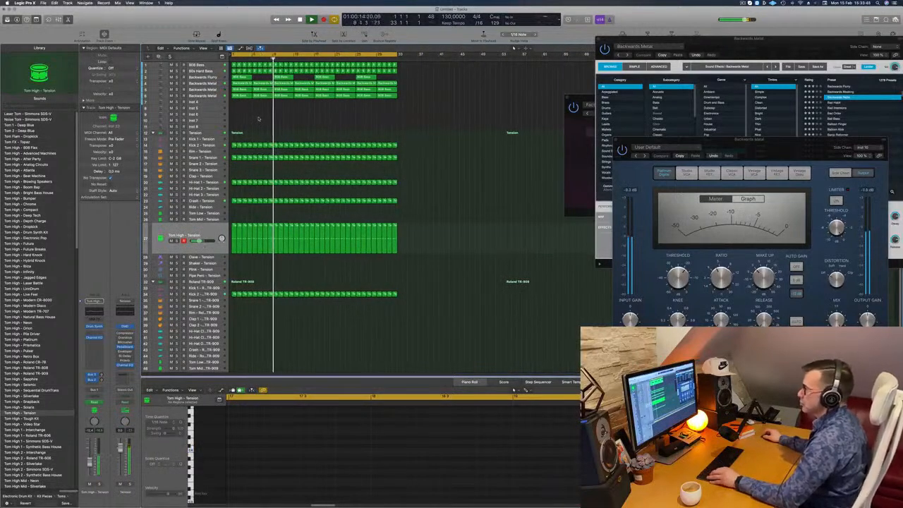
key(ctrl+s)
click(177, 77)
click(204, 76)
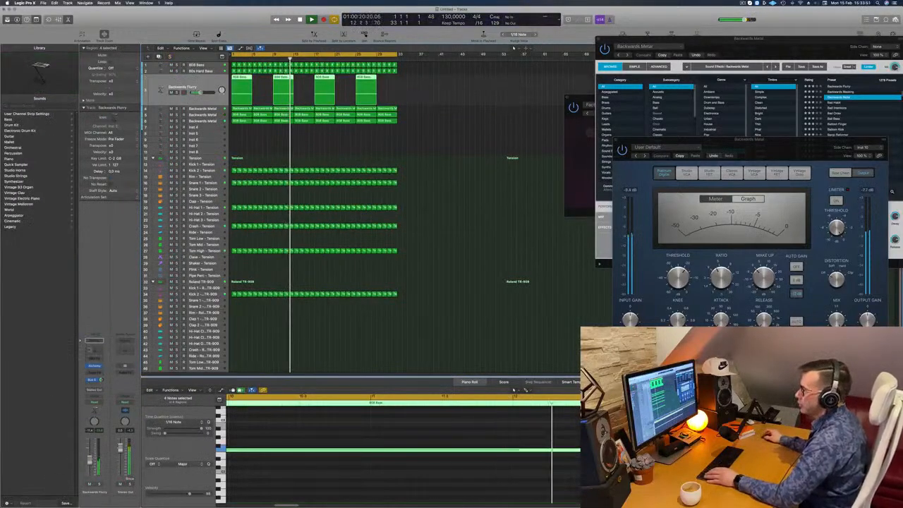
click(95, 350)
drag(309, 115, 481, 135)
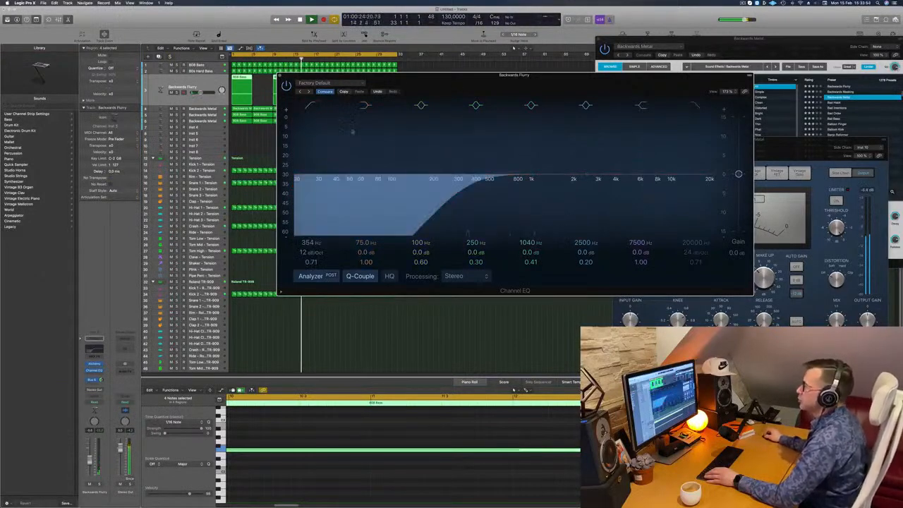
drag(282, 84, 202, 164)
click(200, 157)
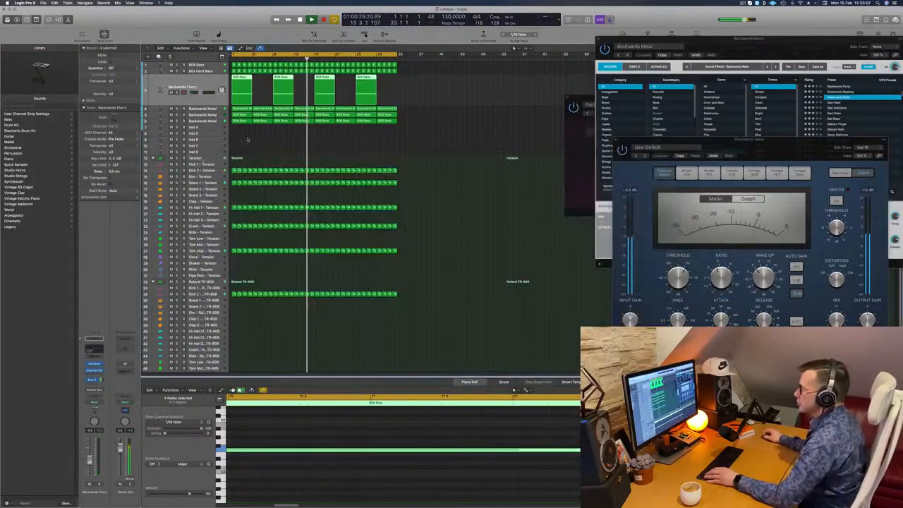
click(260, 139)
Copy the first Snare 1 - Tension region onto the Snare 2 - Roland TR-909 track at bar 1 and play it
scroll(266, 144, up, 3)
scroll(266, 145, up, 2)
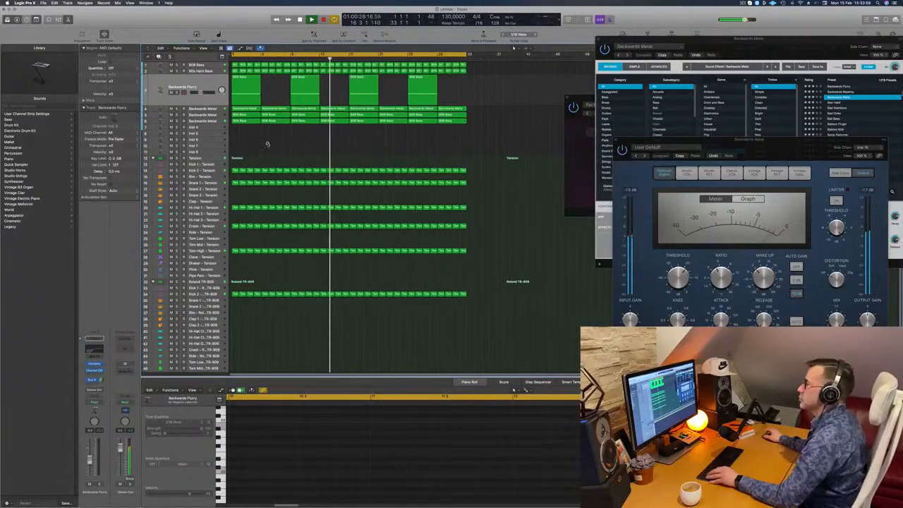
scroll(270, 149, down, 5)
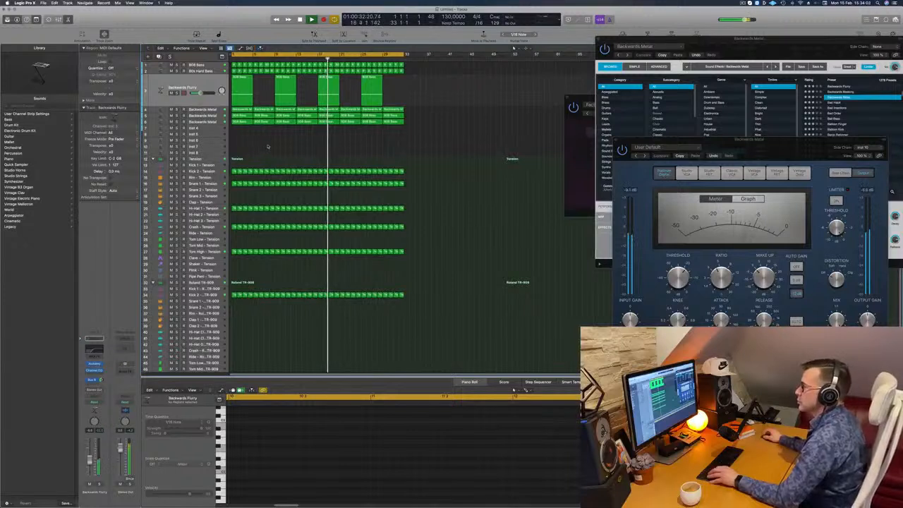
scroll(250, 233, down, 1)
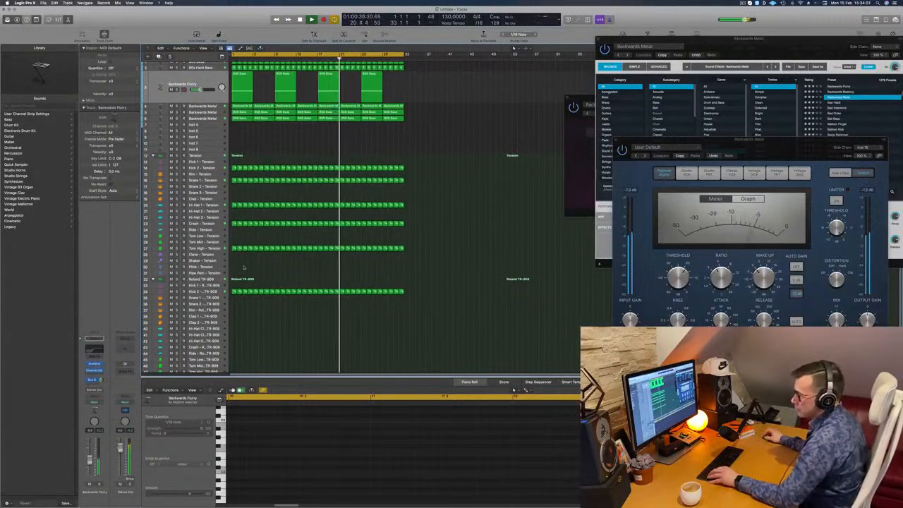
scroll(243, 267, down, 3)
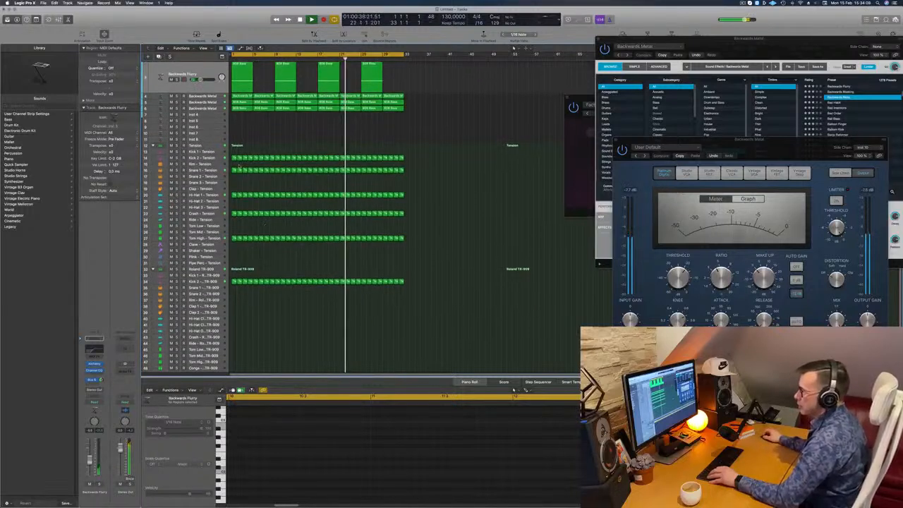
click(234, 170)
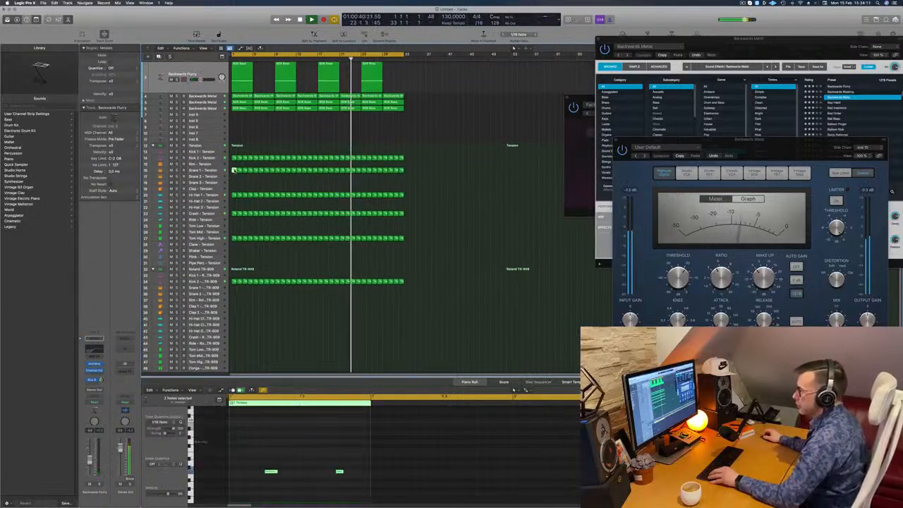
drag(234, 170, 236, 299)
key(space)
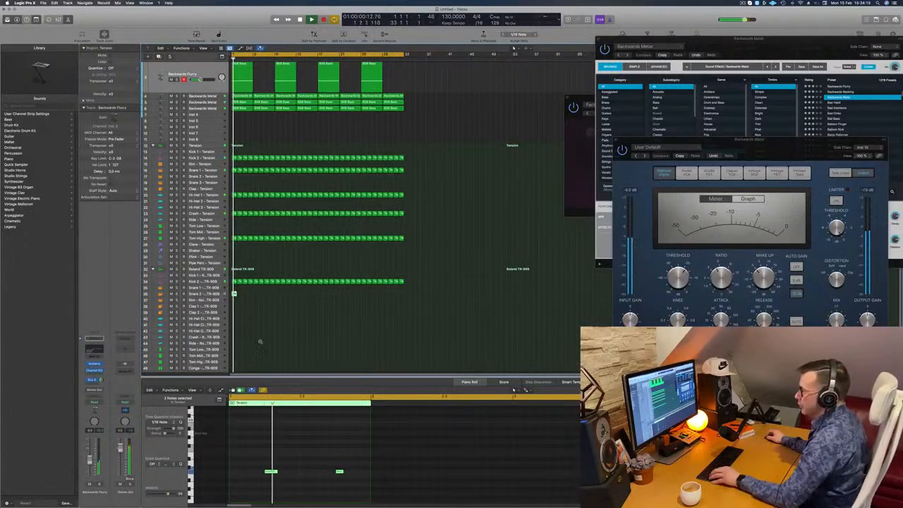
scroll(253, 336, down, 1)
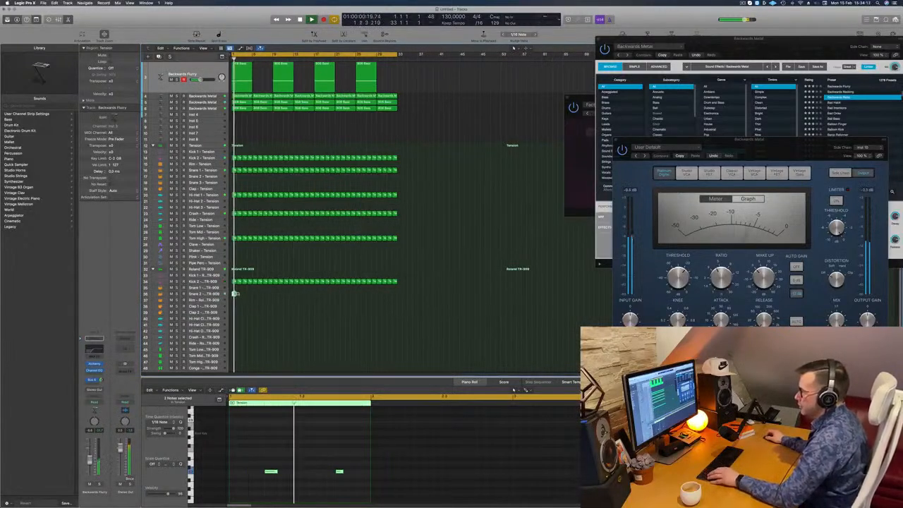
Transpose the two notes of the copied snare region upward and audition them from the start
drag(252, 441, 362, 491)
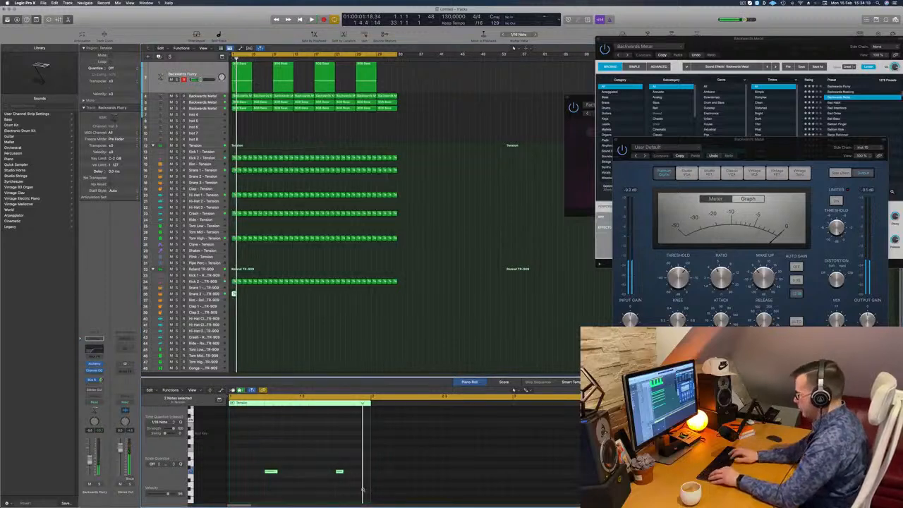
key(space)
Move the copied region to the Snare 1 - Roland TR-909 track and transpose its notes back down to their original pitch
key(space)
key(space)
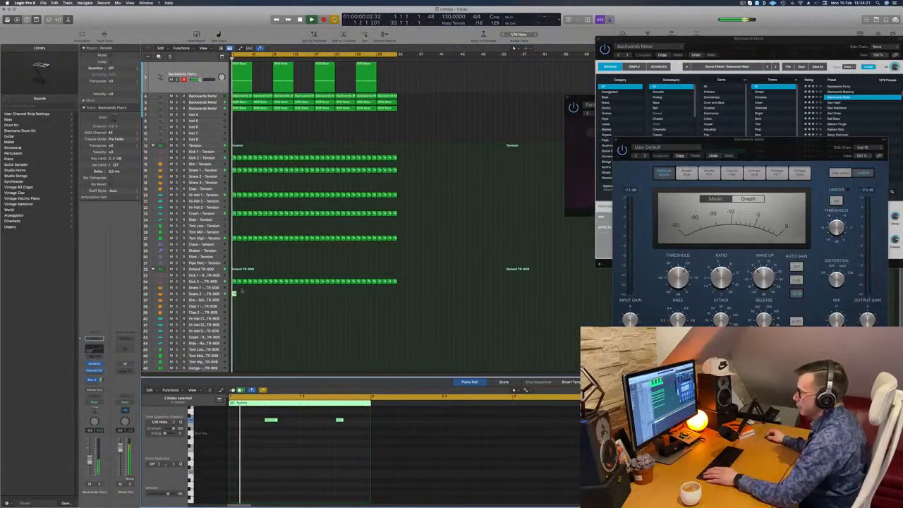
key(space)
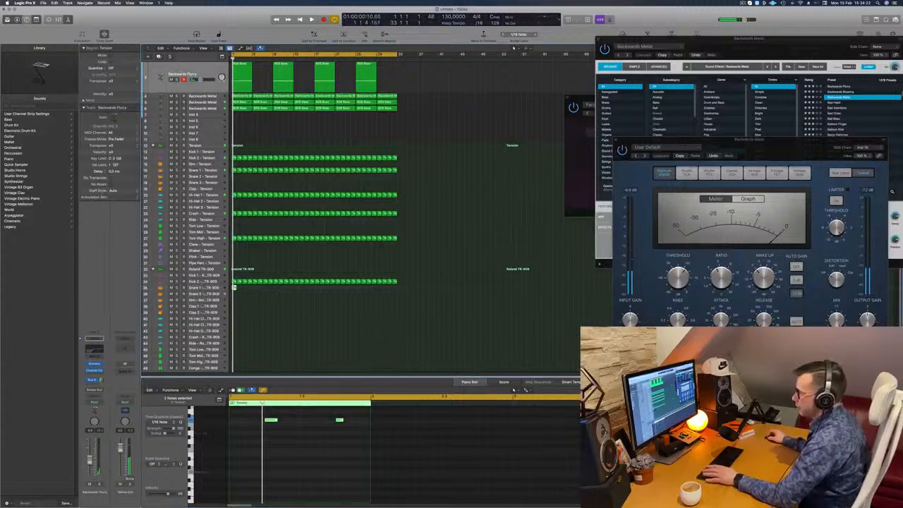
key(space)
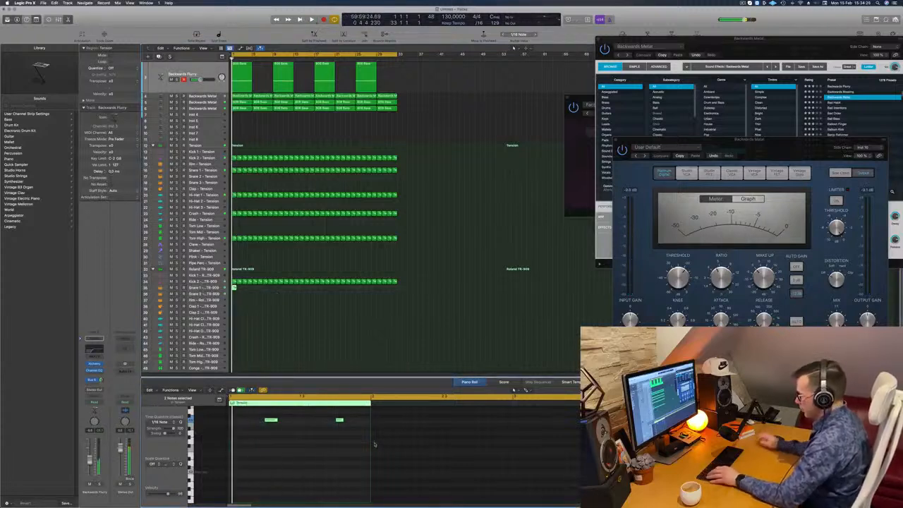
key(space)
key(space)
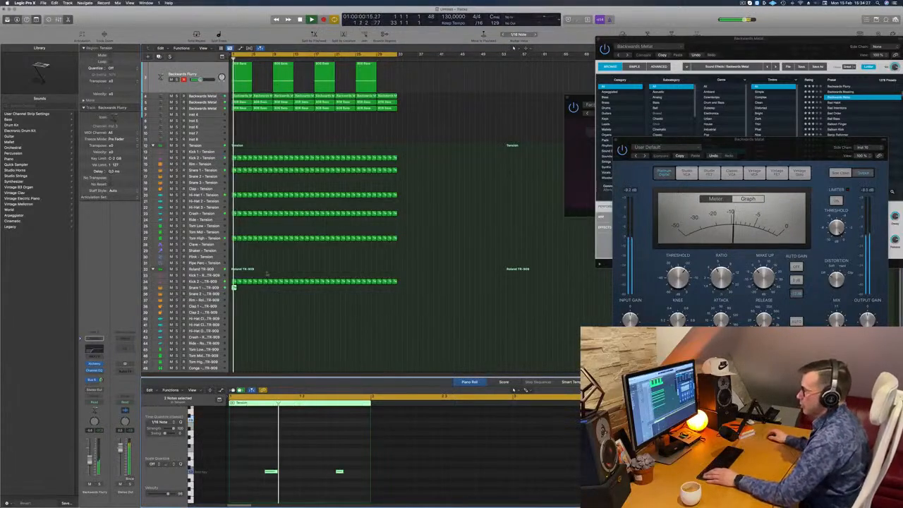
Try to copy the Snare 1 - Roland TR-909 region to around bar 2, and dismiss the save dialog
click(235, 287)
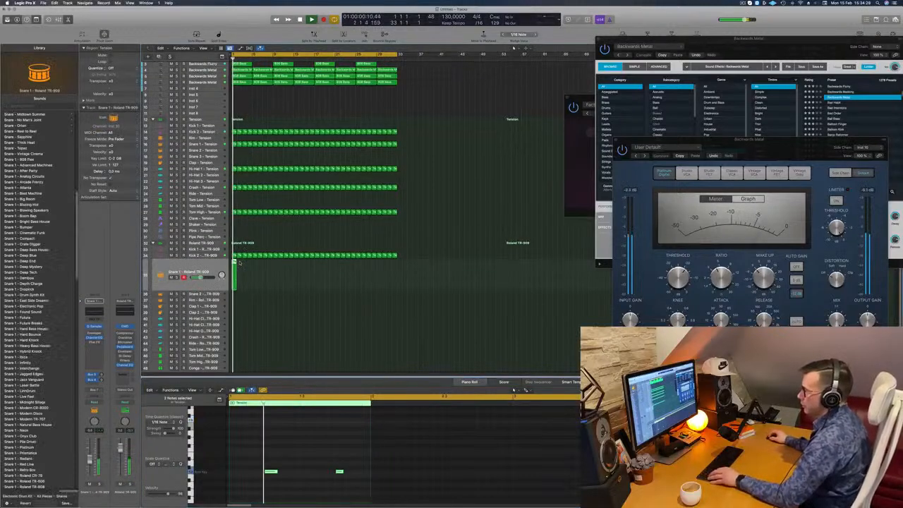
drag(234, 266, 240, 265)
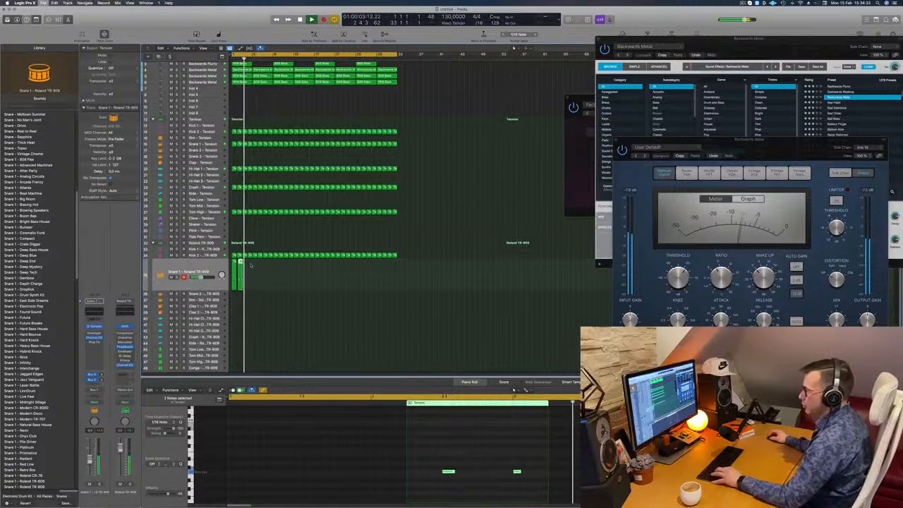
key(super+s)
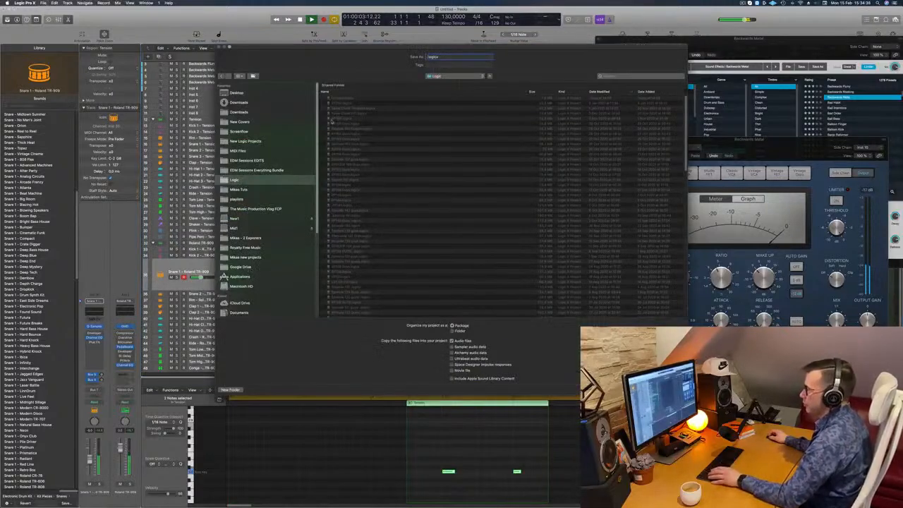
key(Escape)
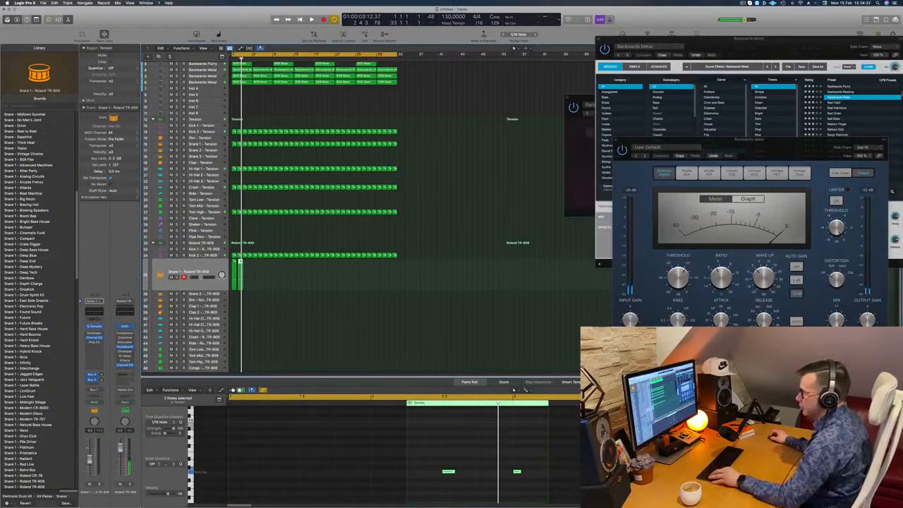
Try again to place a copy of the Snare 1 - Roland TR-909 region right after the first one, and undo it
key(super+Right)
key(super+Right)
key(super+Right)
key(super+Right)
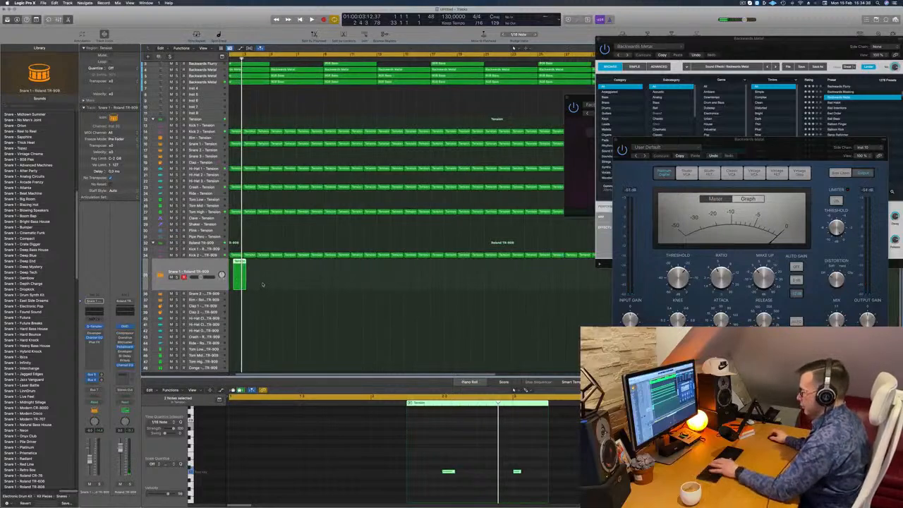
key(Return)
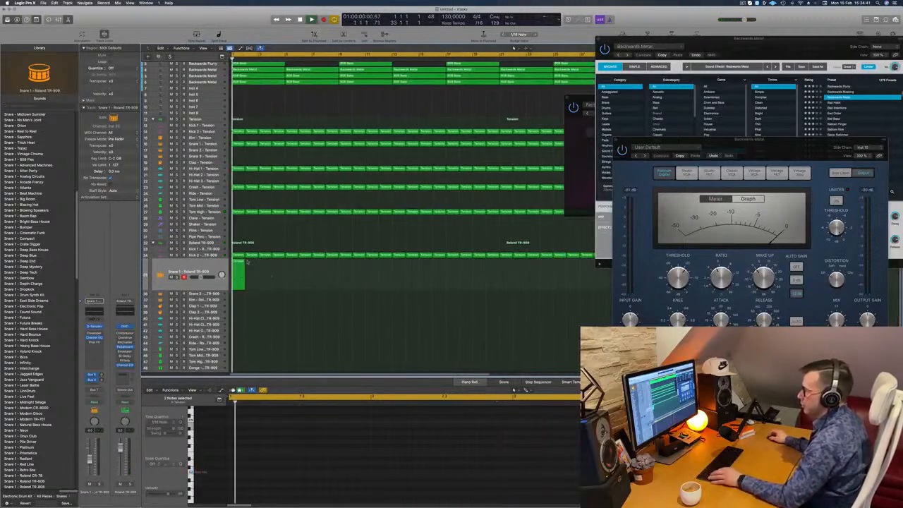
key(space)
drag(239, 269, 252, 269)
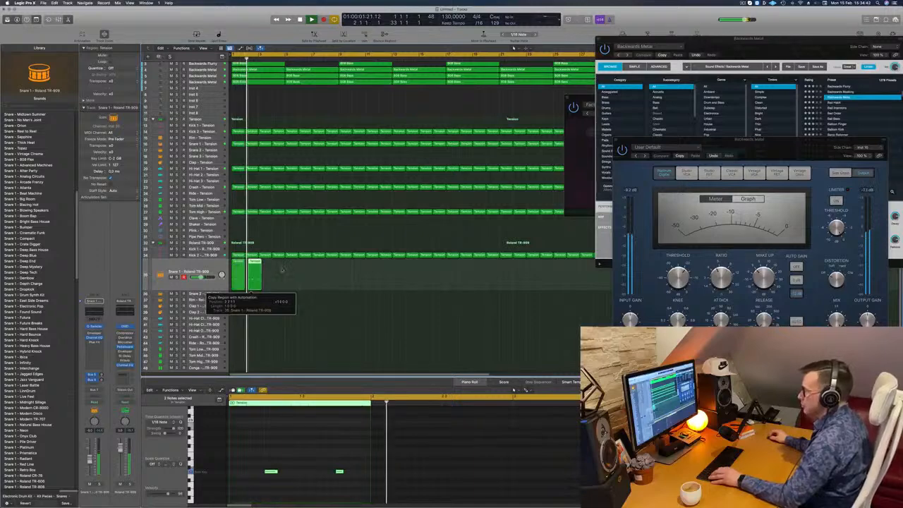
key(super+z)
Duplicate the bar 1 Snare 1 - Roland TR-909 region until its copies fill the 32-bar loop
key(space)
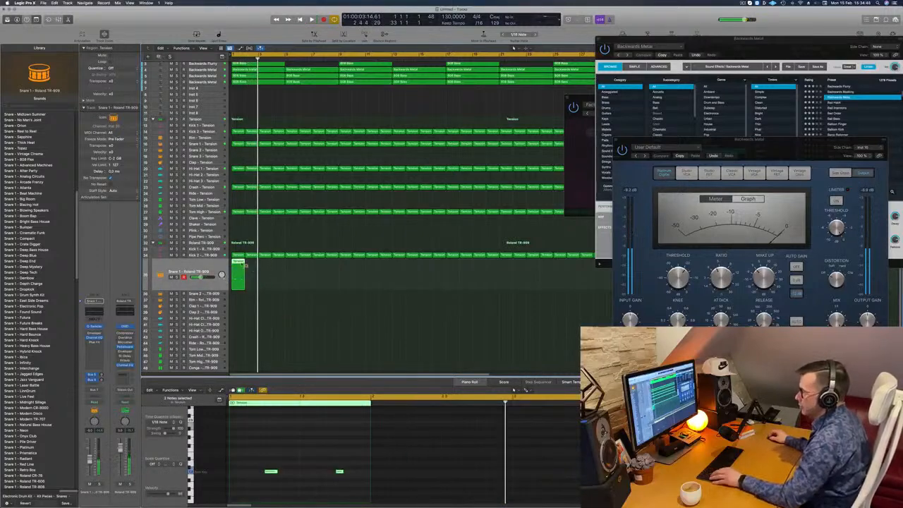
drag(238, 265, 371, 268)
key(space)
key(super+Left)
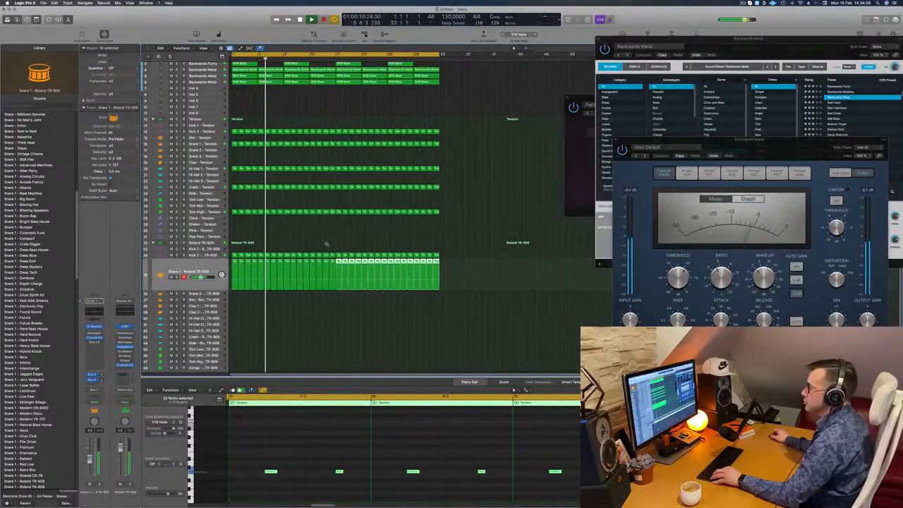
Copy the bar 1 Snare 1 - Tension region onto the Clap - Tension track at bar 1
scroll(326, 244, left, 2)
scroll(304, 245, down, 2)
click(270, 106)
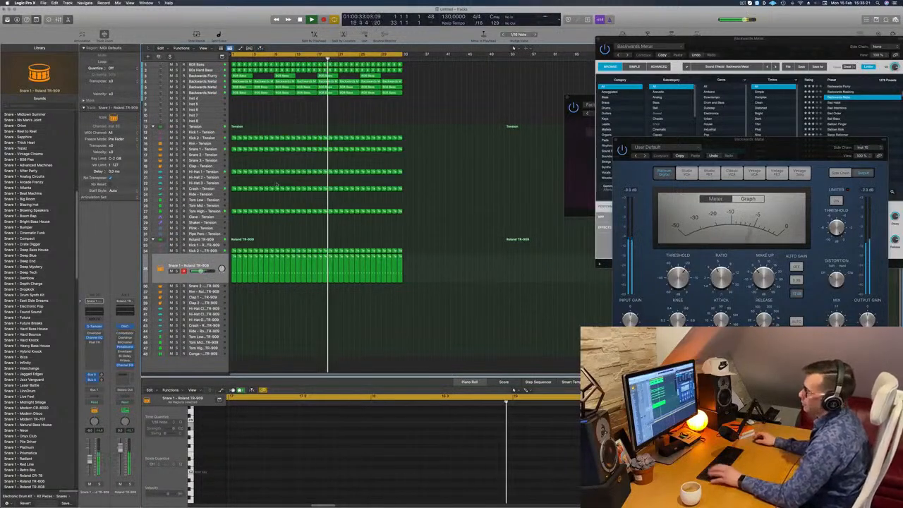
key(Return)
click(234, 149)
drag(234, 149, 234, 168)
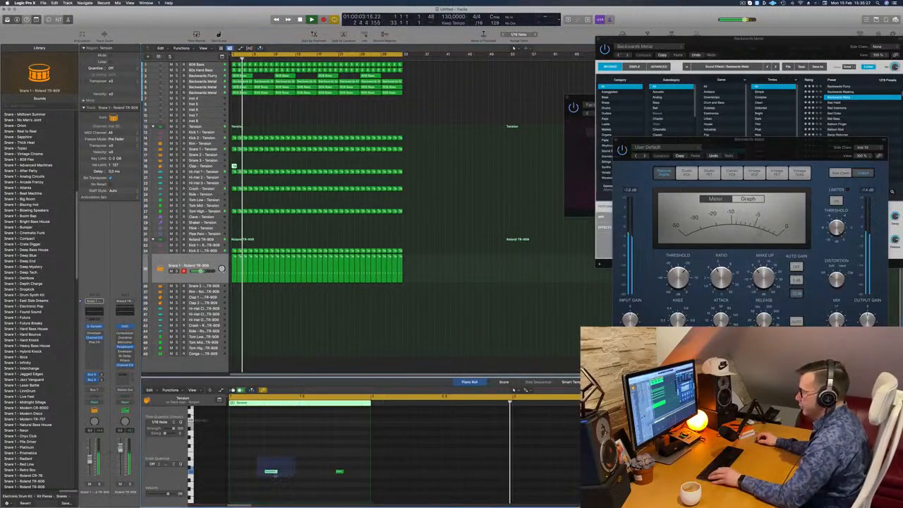
In the copied Clap - Tension region, keep only one note, raise it to the clap's pitch and place it on beat 4
drag(272, 471, 308, 472)
click(332, 478)
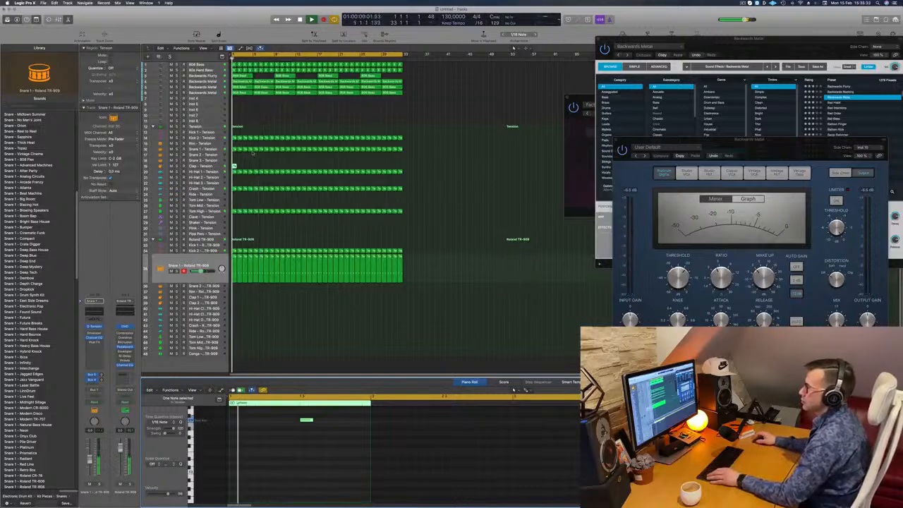
scroll(268, 170, up, 2)
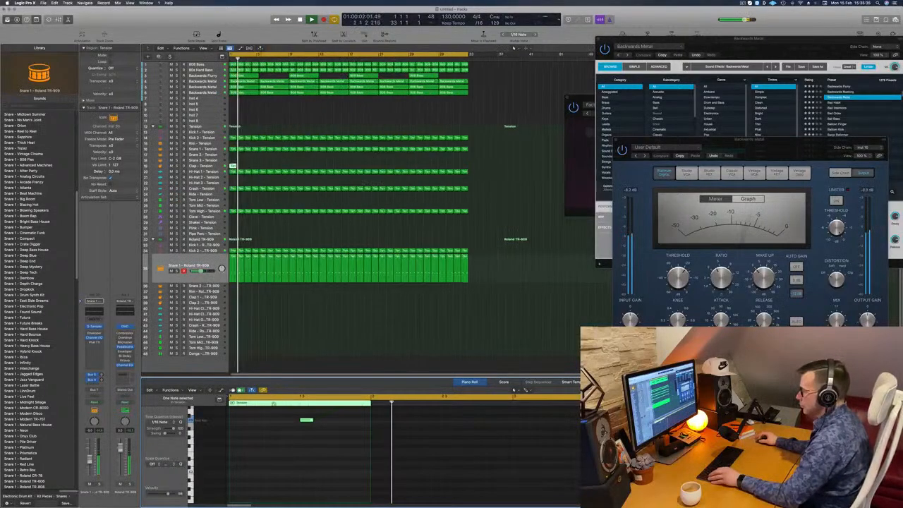
scroll(289, 459, up, 2)
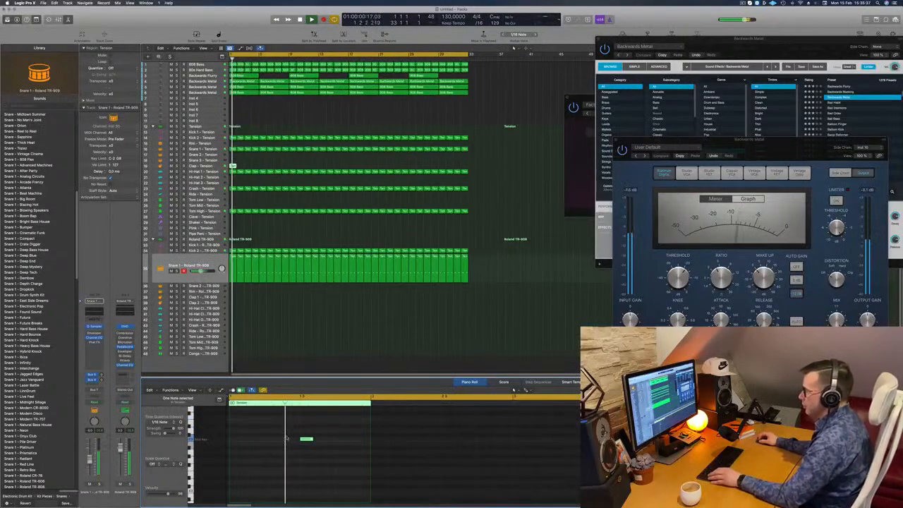
key(space)
key(space)
key(alt+Right)
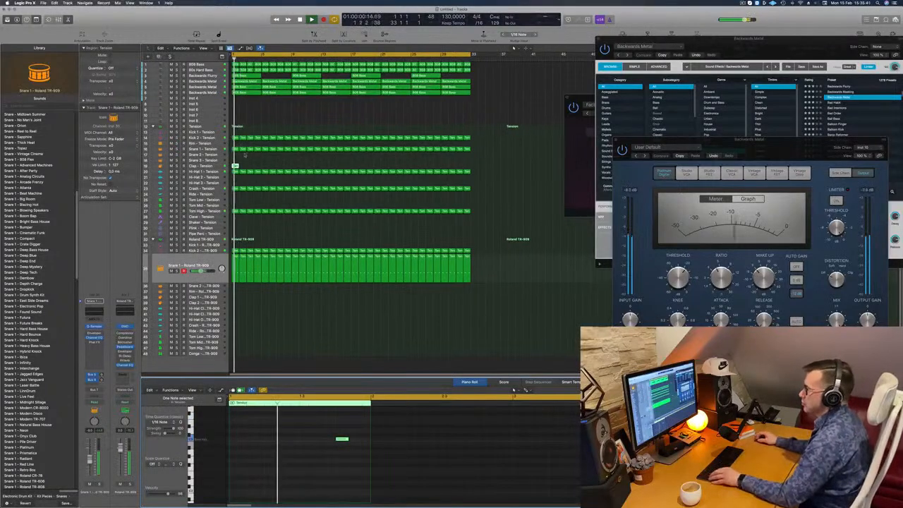
Duplicate the one-bar Clap - Tension region until its copies fill the 32-bar loop
drag(234, 165, 294, 170)
key(super+z)
key(Return)
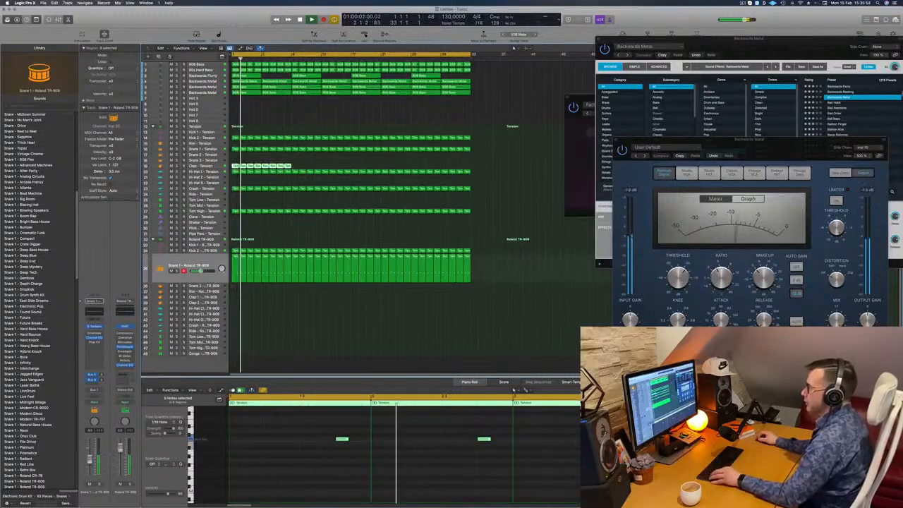
drag(239, 166, 302, 170)
click(255, 161)
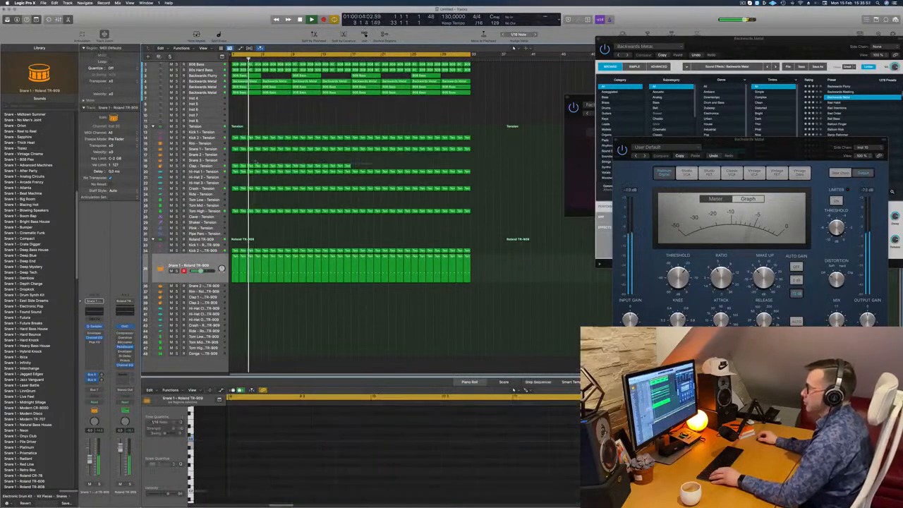
mouse_move(373, 163)
mouse_down()
mouse_move(235, 168)
mouse_move(363, 169)
mouse_move(353, 169)
mouse_up()
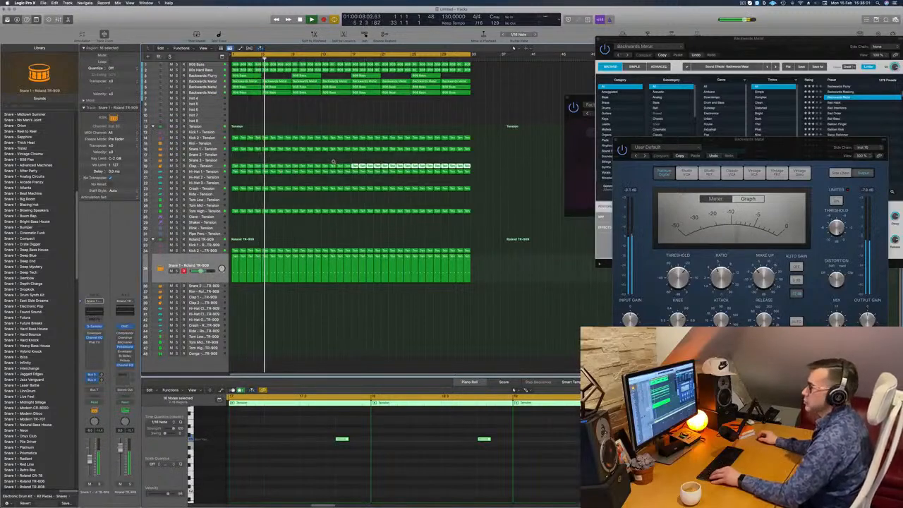
scroll(333, 162, left, 3)
click(293, 226)
scroll(296, 231, up, 1)
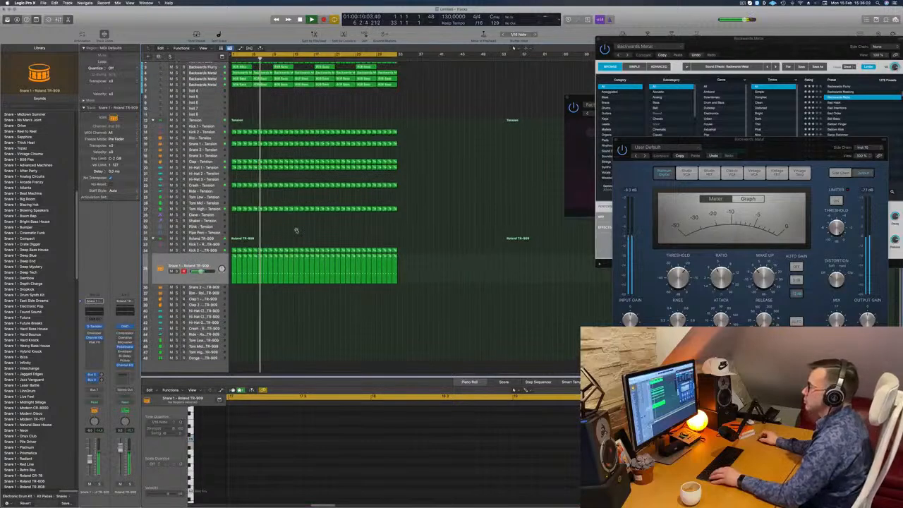
scroll(297, 230, up, 2)
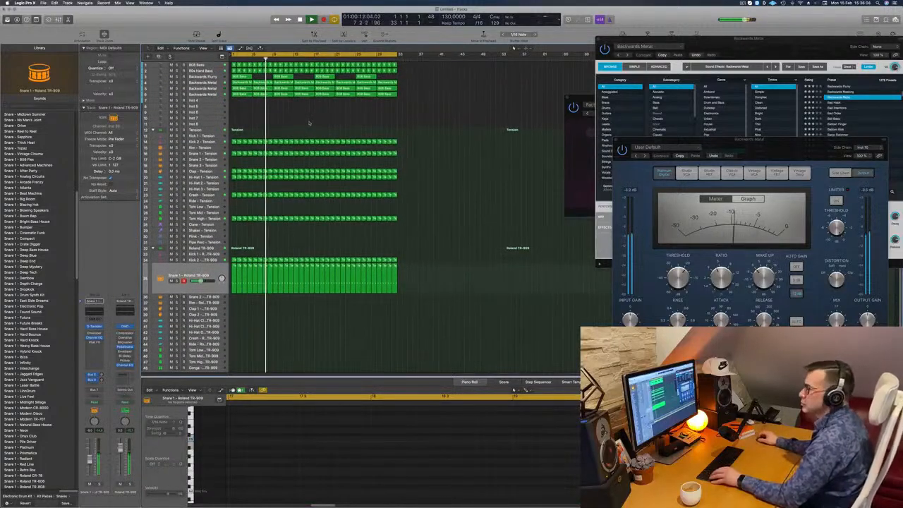